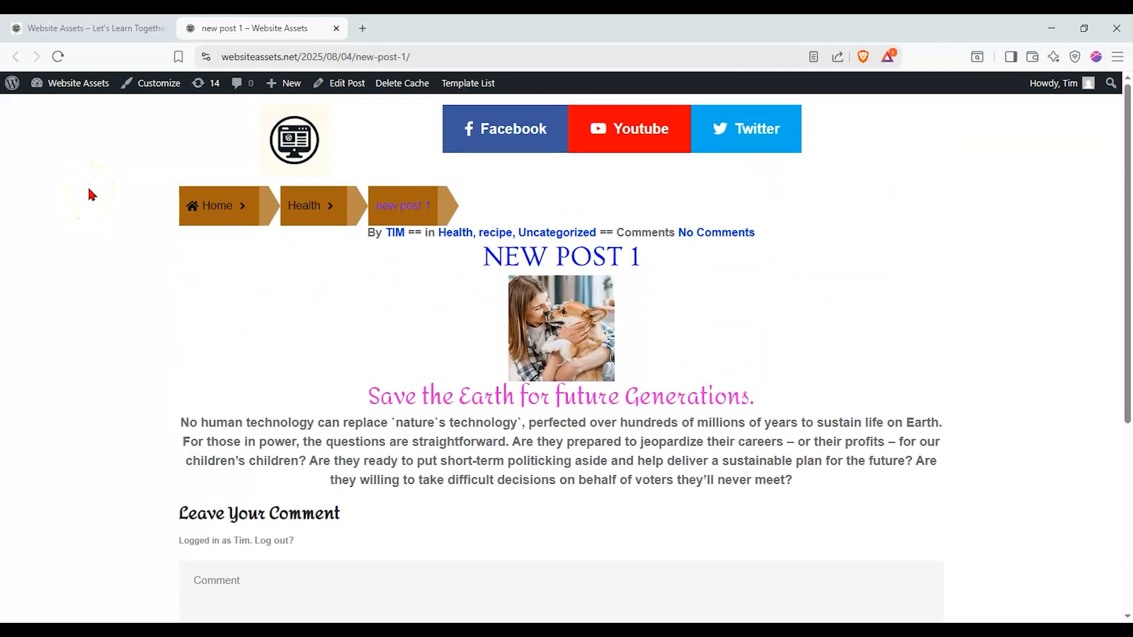
Examine the published "new post 1" page from its header and breadcrumbs through to the comment section and post navigation.
scroll(89, 190, "down", 1)
scroll(89, 194, "up", 1)
scroll(93, 197, "down", 1)
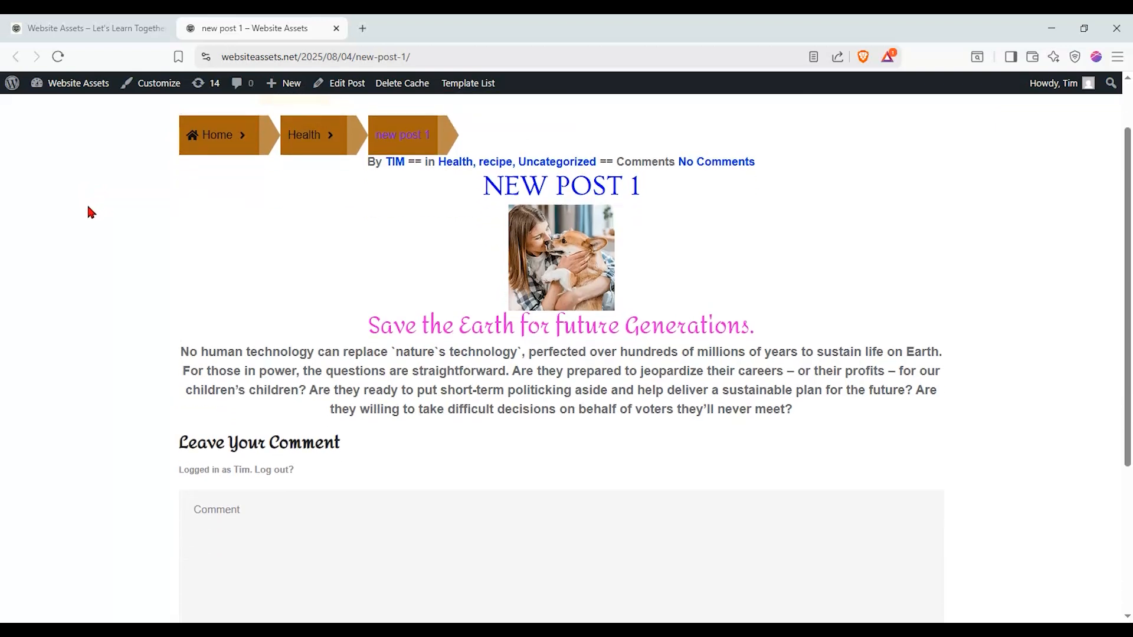
scroll(89, 211, "up", 1)
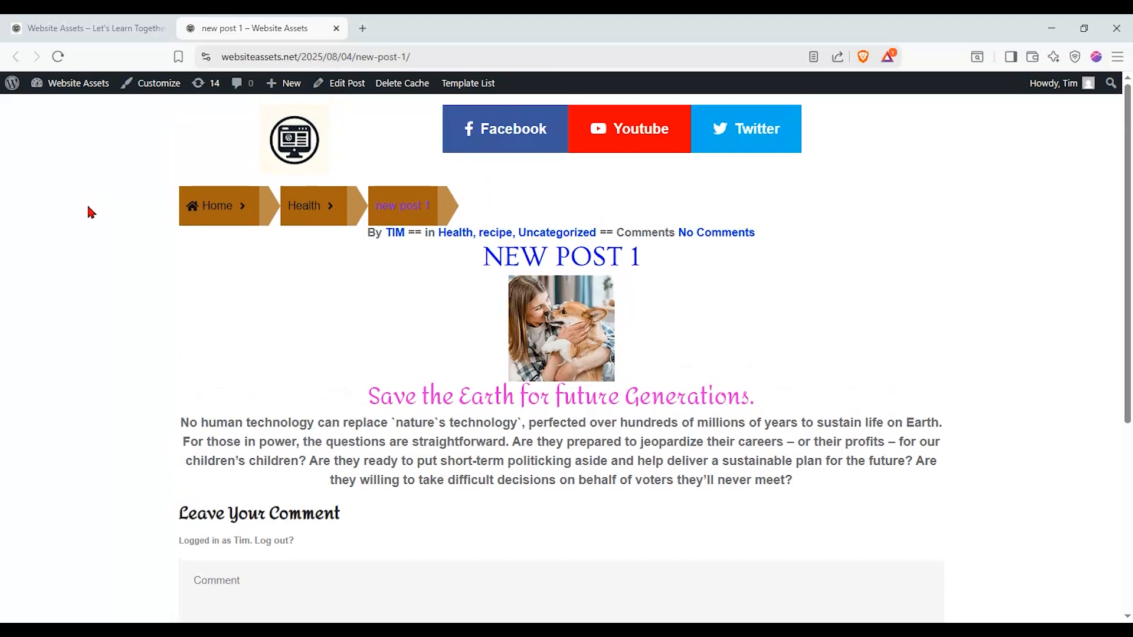
scroll(89, 211, "down", 1)
scroll(89, 211, "up", 1)
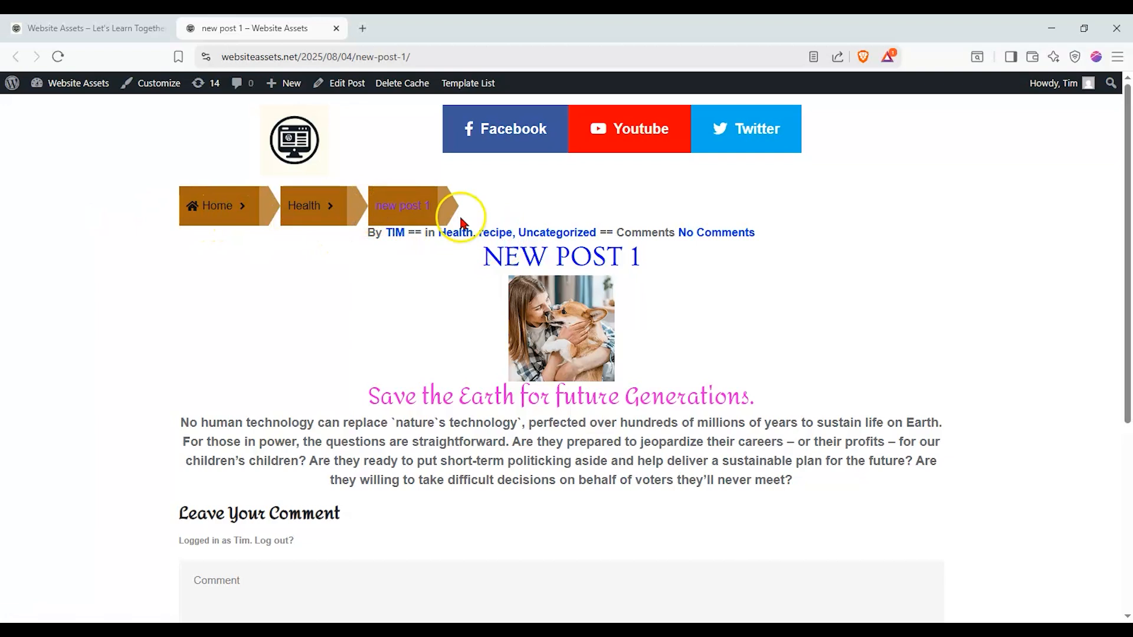
scroll(448, 228, "down", 4)
scroll(448, 227, "down", 1)
scroll(361, 247, "up", 2)
scroll(361, 248, "down", 2)
View the neighbouring typography test post and look over the site's home page.
left_click(191, 608)
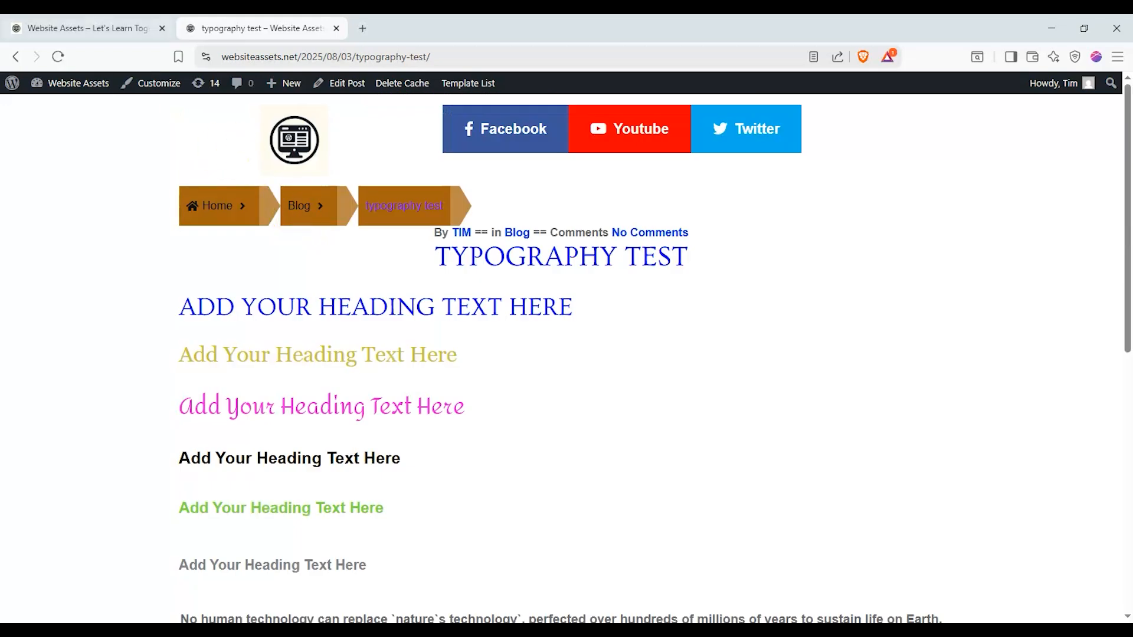
left_click(124, 28)
scroll(147, 318, "down", 5)
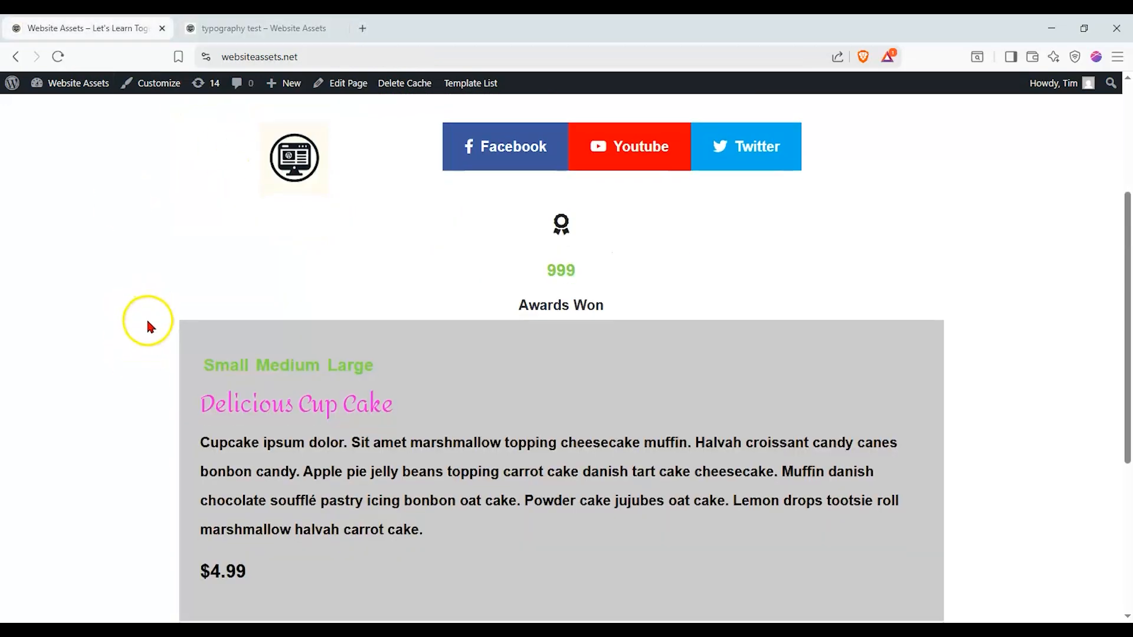
scroll(446, 527, "up", 5)
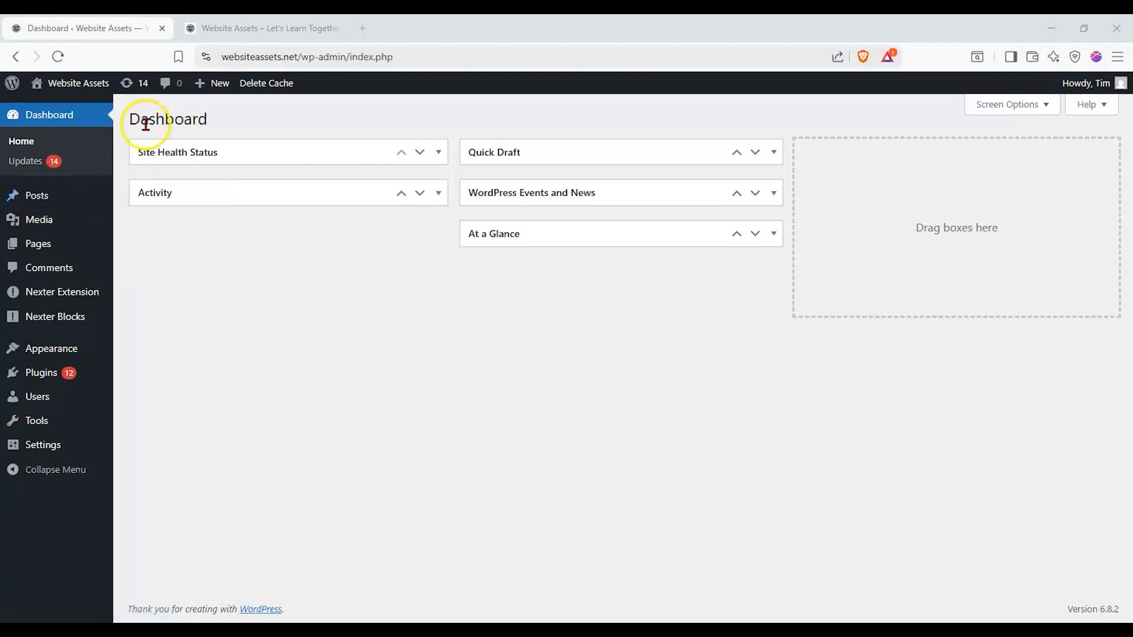
Create a new post titled "new post 1" and publish it.
mouse_move(35, 195)
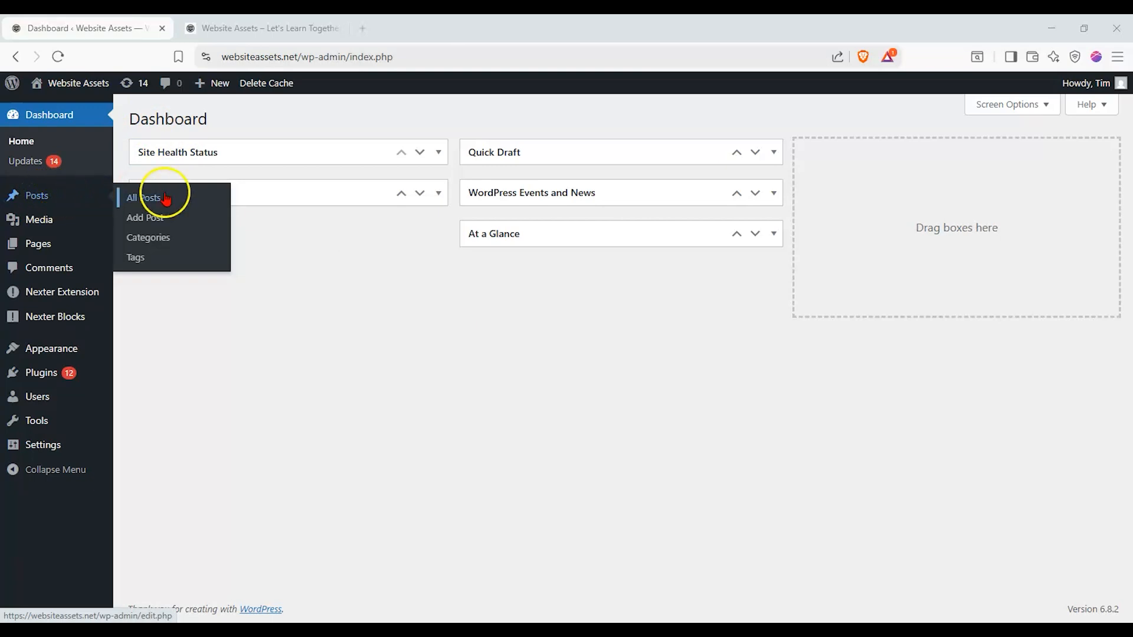
left_click(149, 219)
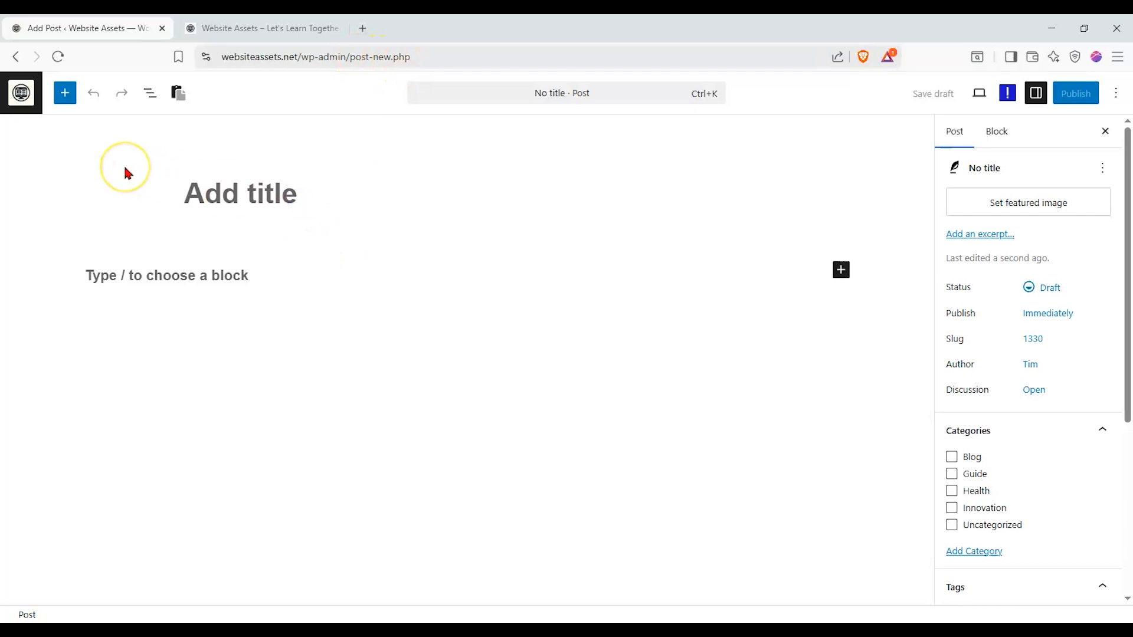
type("new post 1")
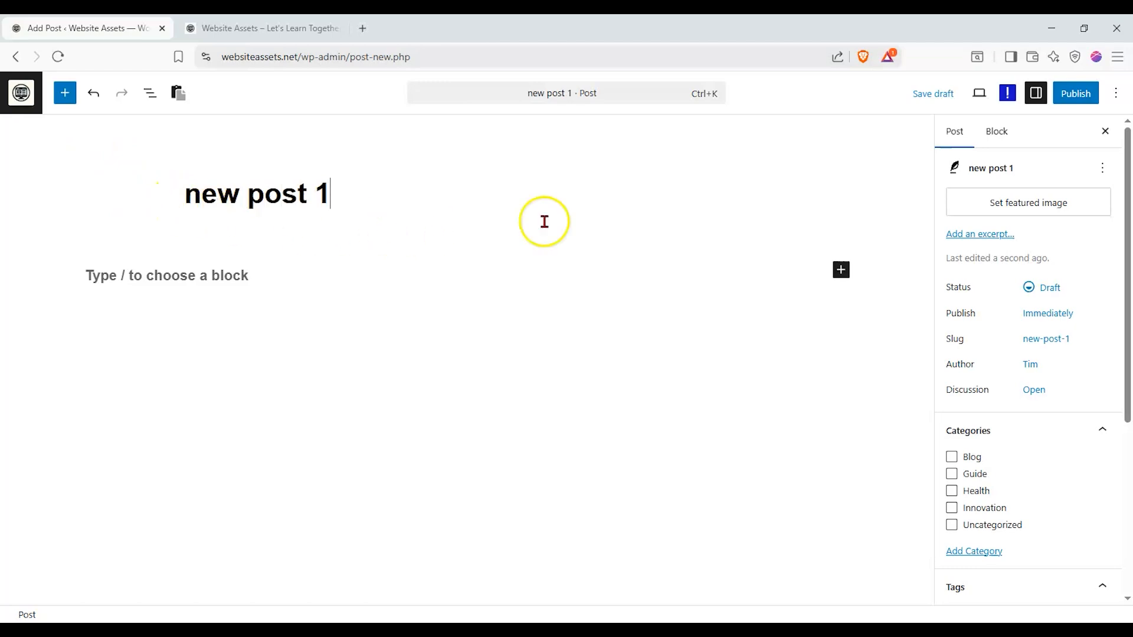
left_click(1115, 96)
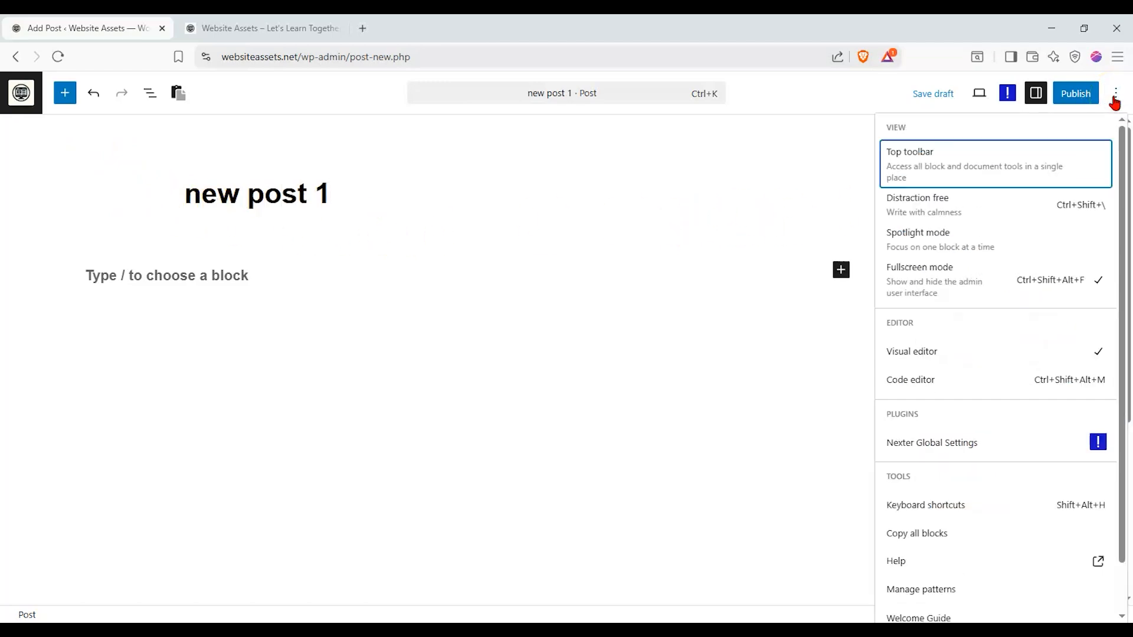
left_click(1115, 99)
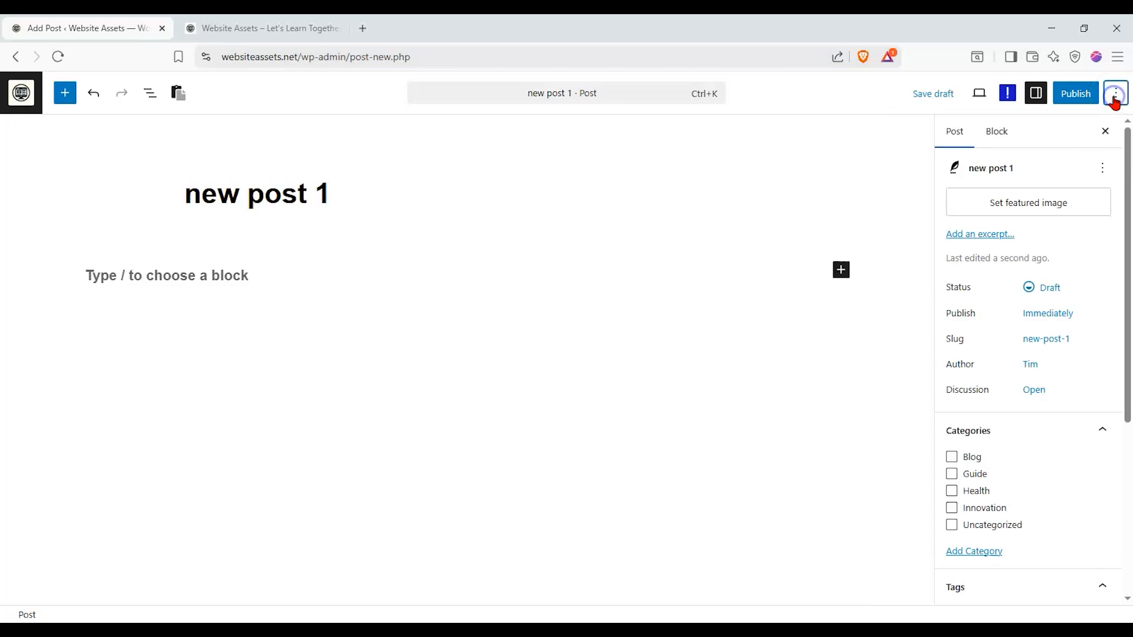
left_click(1086, 99)
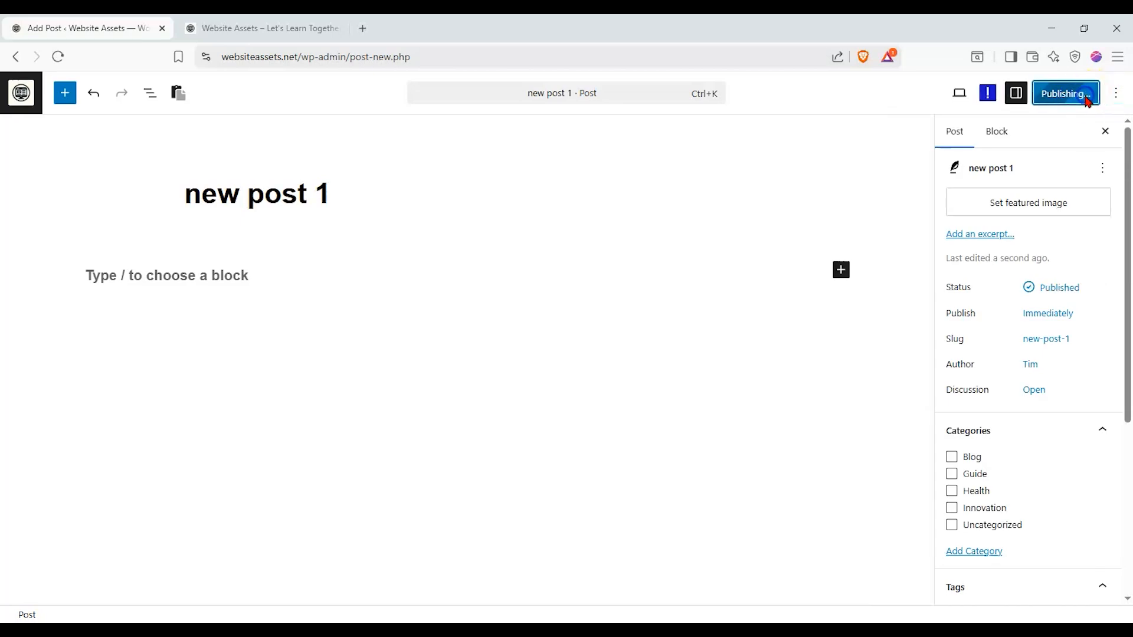
Look at the Nexter global settings for the post and return to the regular post settings.
left_click(1046, 94)
left_click(1046, 94)
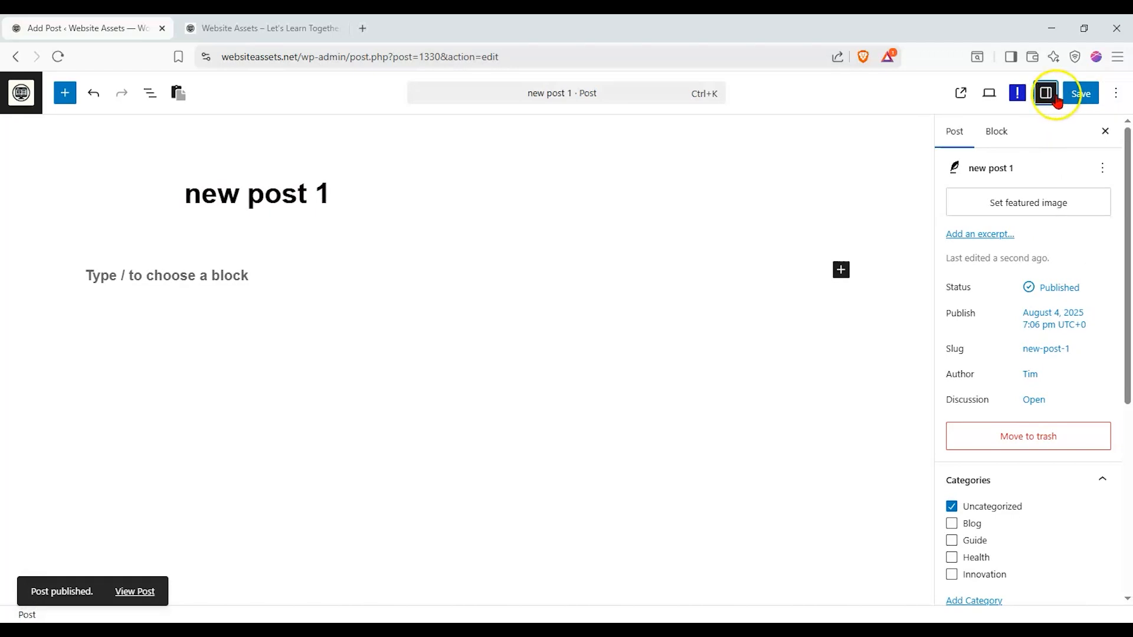
left_click(1017, 93)
left_click(1116, 130)
left_click(1018, 95)
left_click(1044, 94)
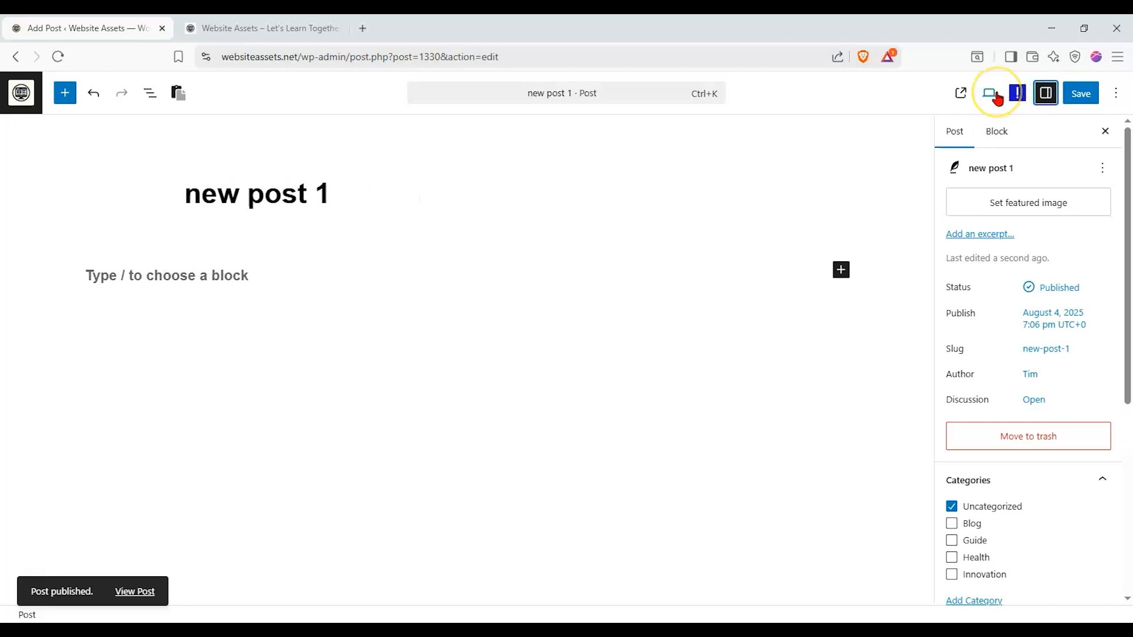
Preview the post at mobile size and return to the desktop preview.
left_click(997, 96)
left_click(920, 188)
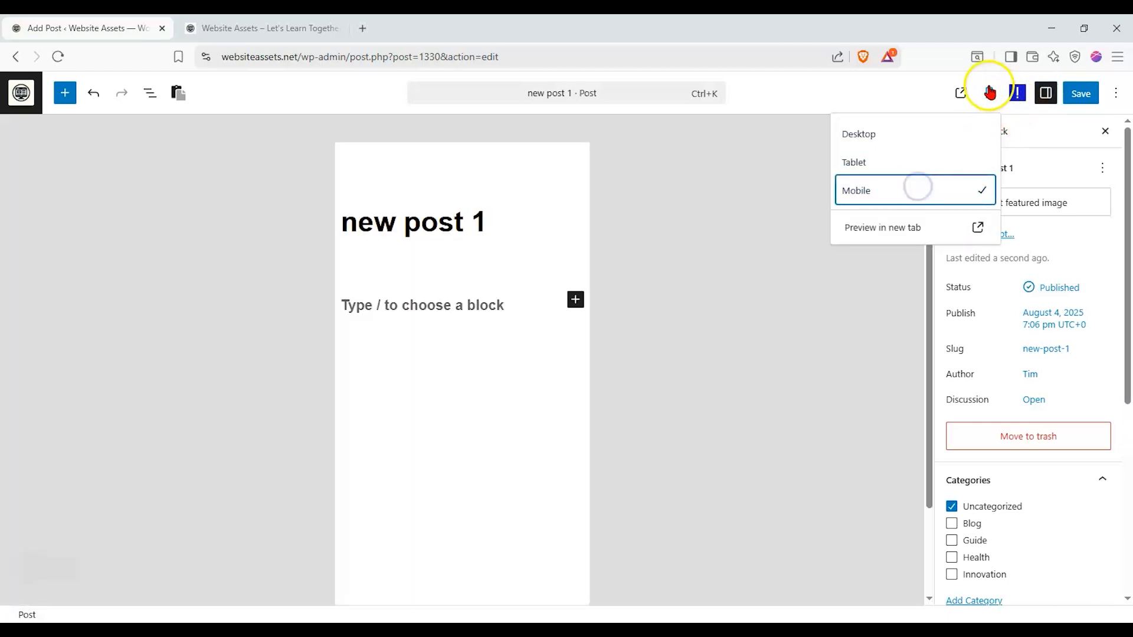
left_click(915, 142)
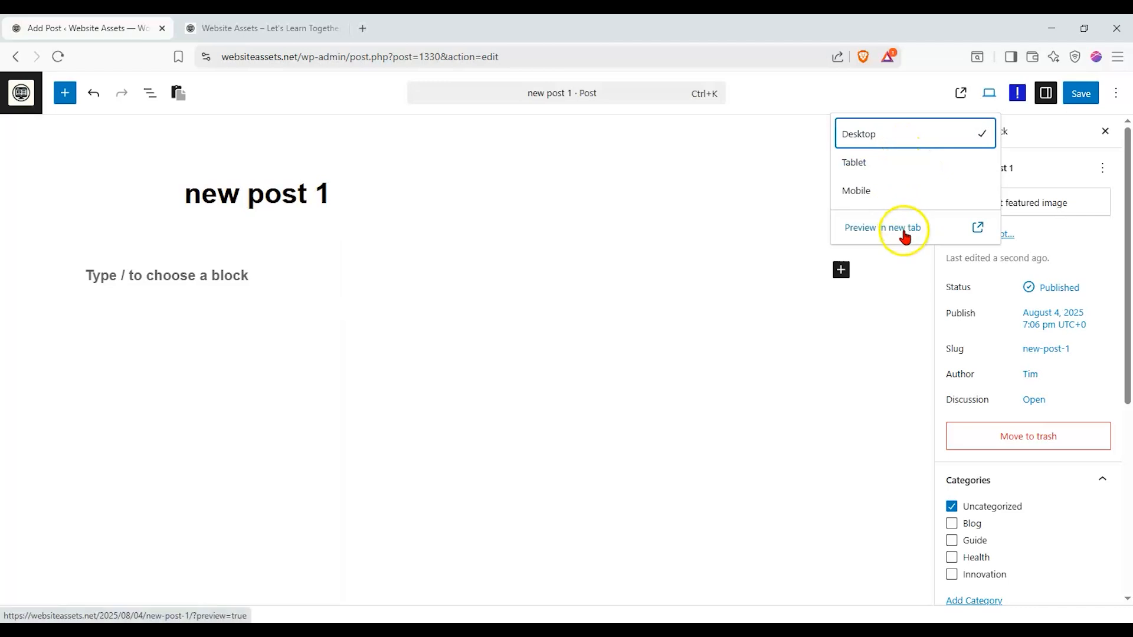
View the published post on the live site, return to the editor and close the live page.
left_click(962, 94)
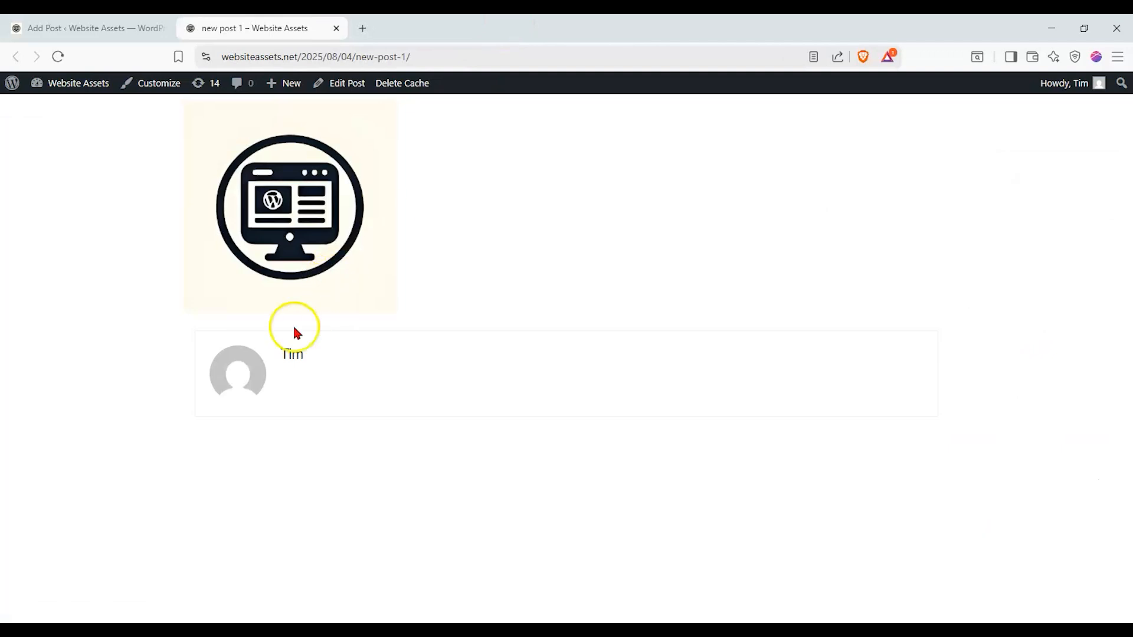
left_click(128, 27)
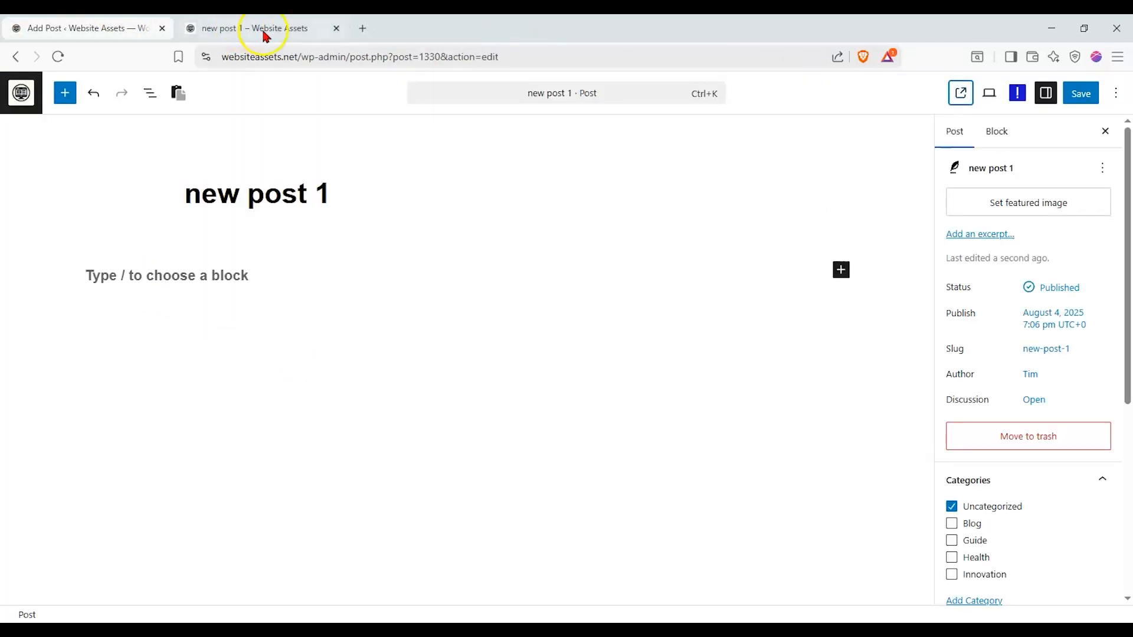
left_click(336, 28)
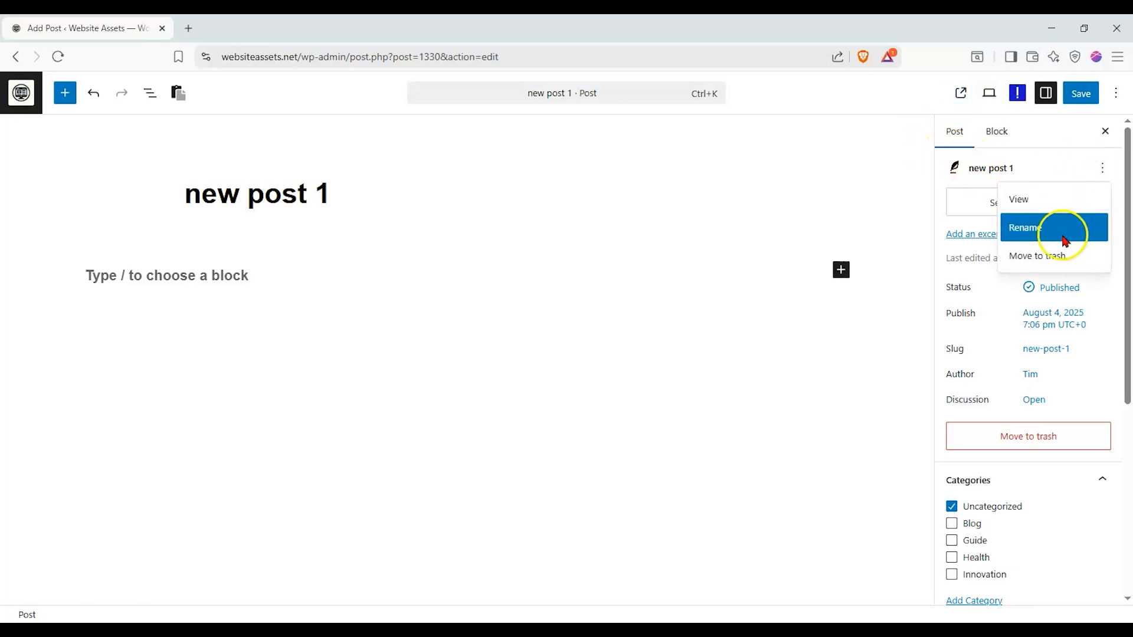
Set testimonial-user3.png from the media library as the post's featured image.
left_click(1062, 168)
left_click(1039, 200)
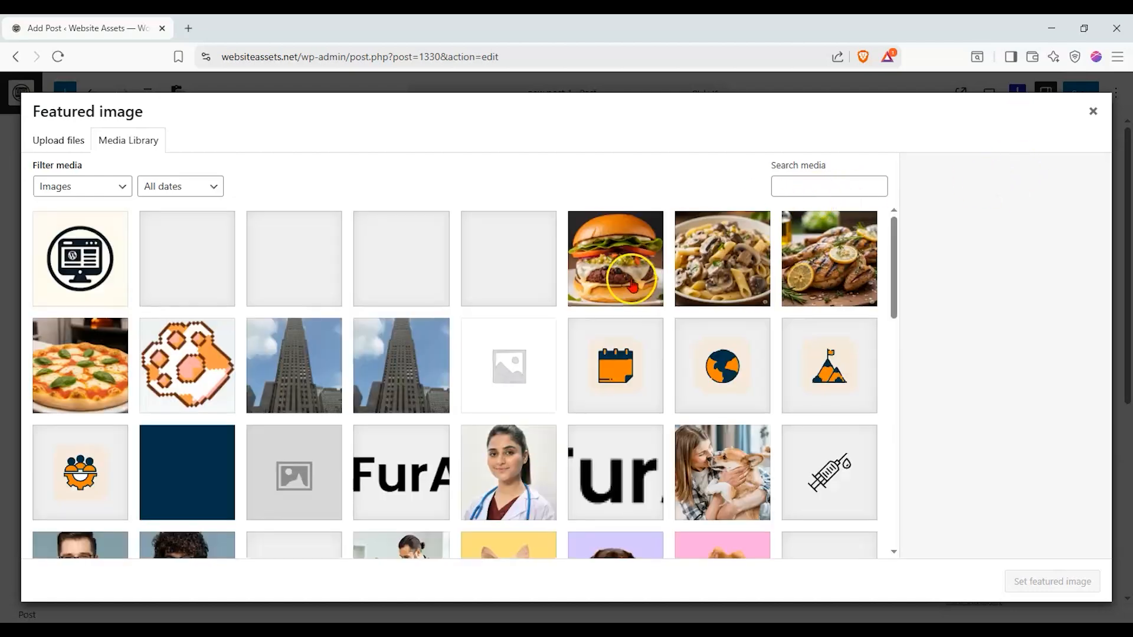
scroll(513, 383, "down", 1)
left_click(725, 404)
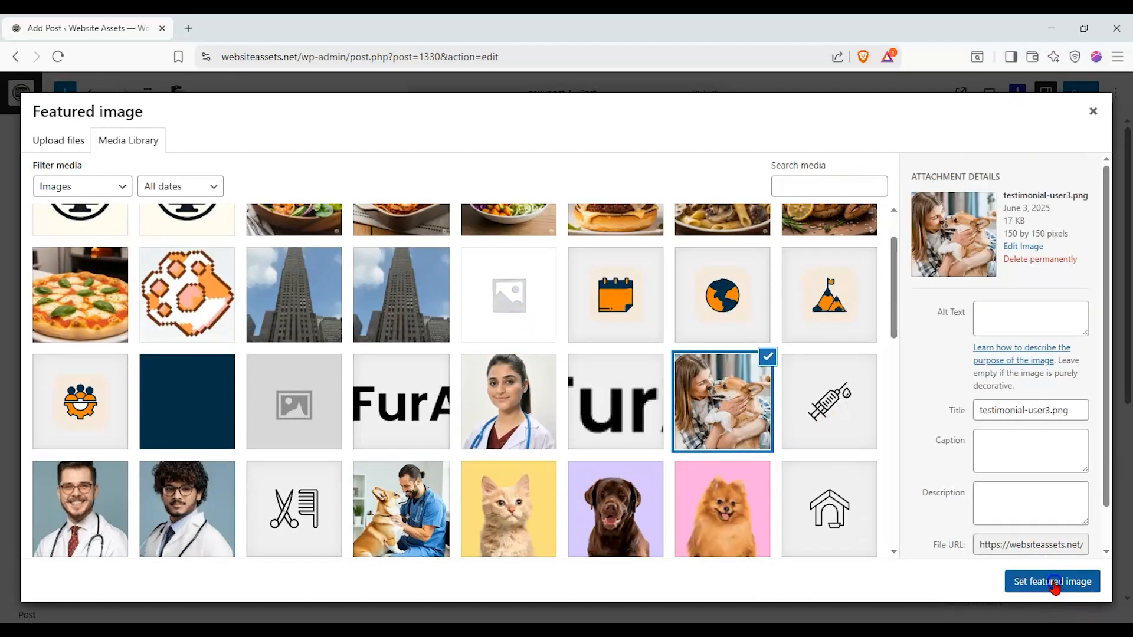
left_click(1054, 583)
Assign the Health category to the post, keeping Uncategorized selected.
scroll(1083, 308, "down", 1)
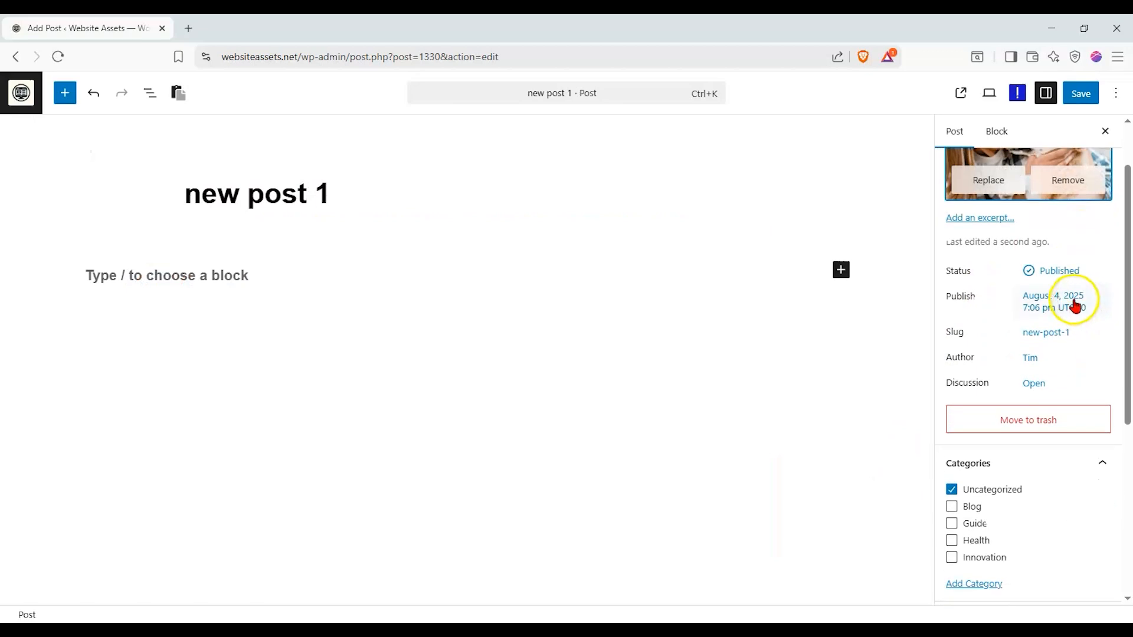
scroll(968, 289, "down", 1)
scroll(977, 290, "down", 1)
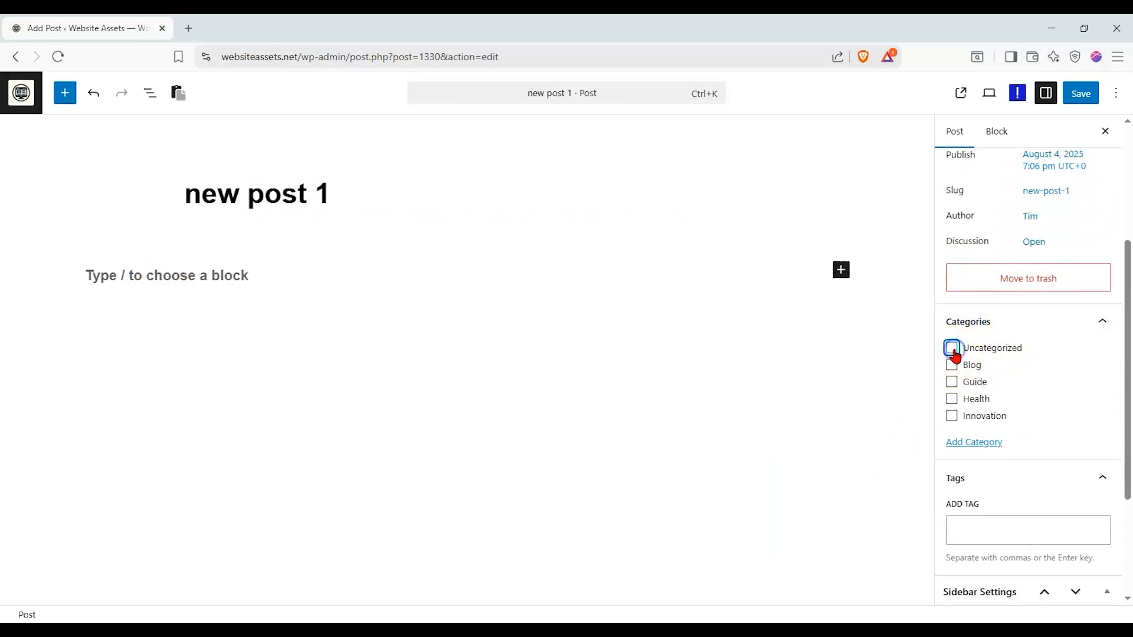
left_click(952, 399)
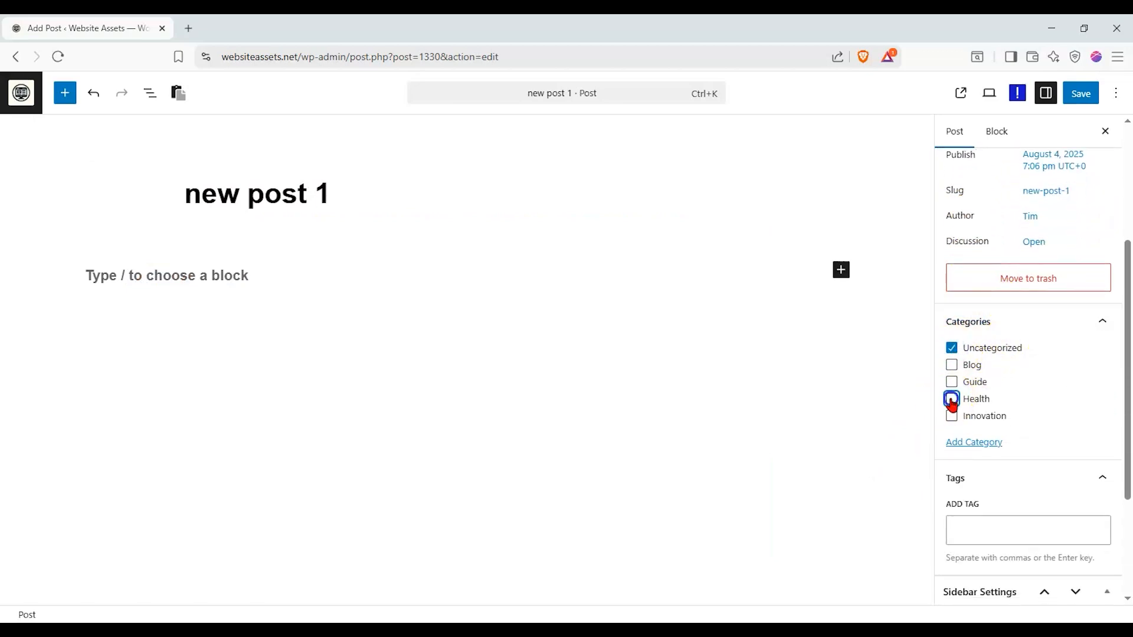
Add a new category named "recipe" to the post, without a parent category.
left_click(956, 450)
left_click(1018, 485)
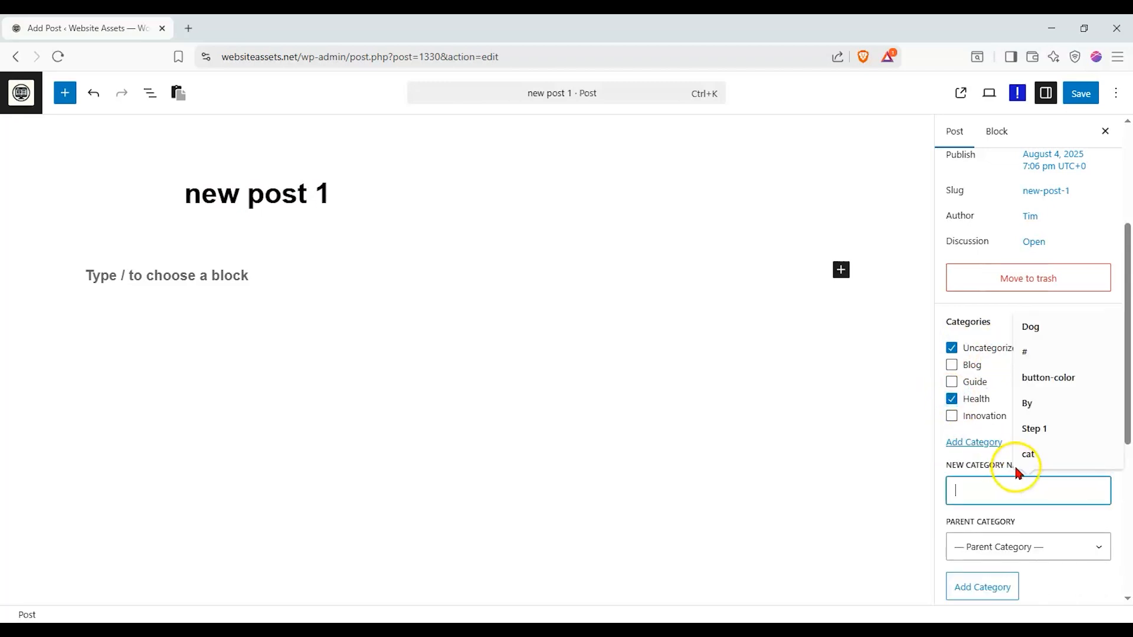
type("tuto")
key("BackSpace")
key("BackSpace")
key("BackSpace")
key("BackSpace")
type("recepie")
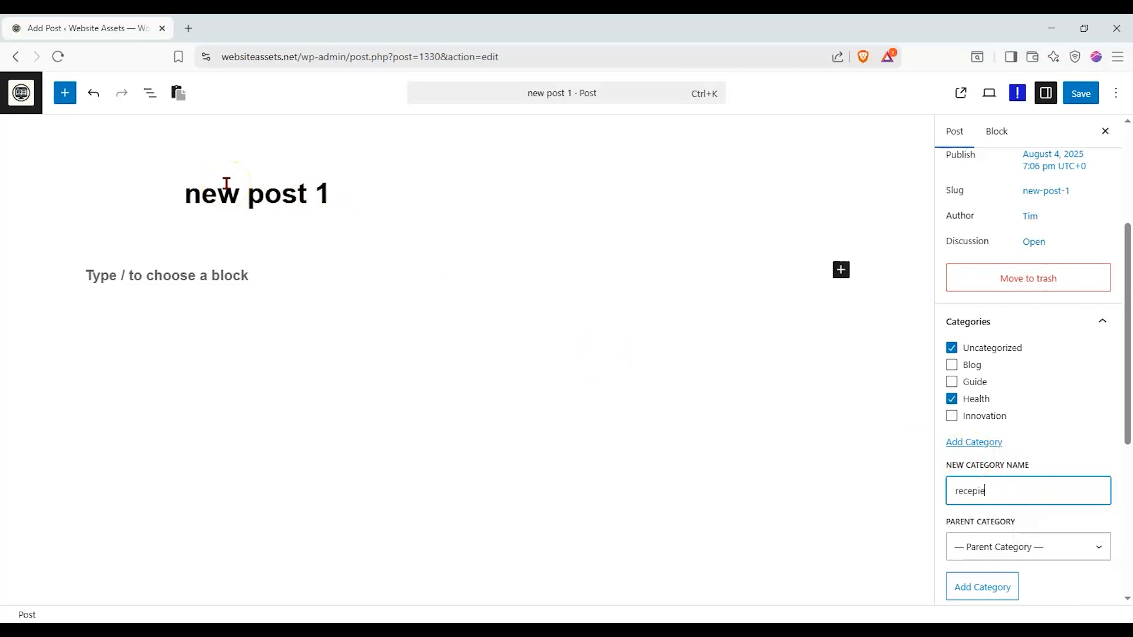
left_click(1046, 532)
left_click(990, 495)
right_click(991, 496)
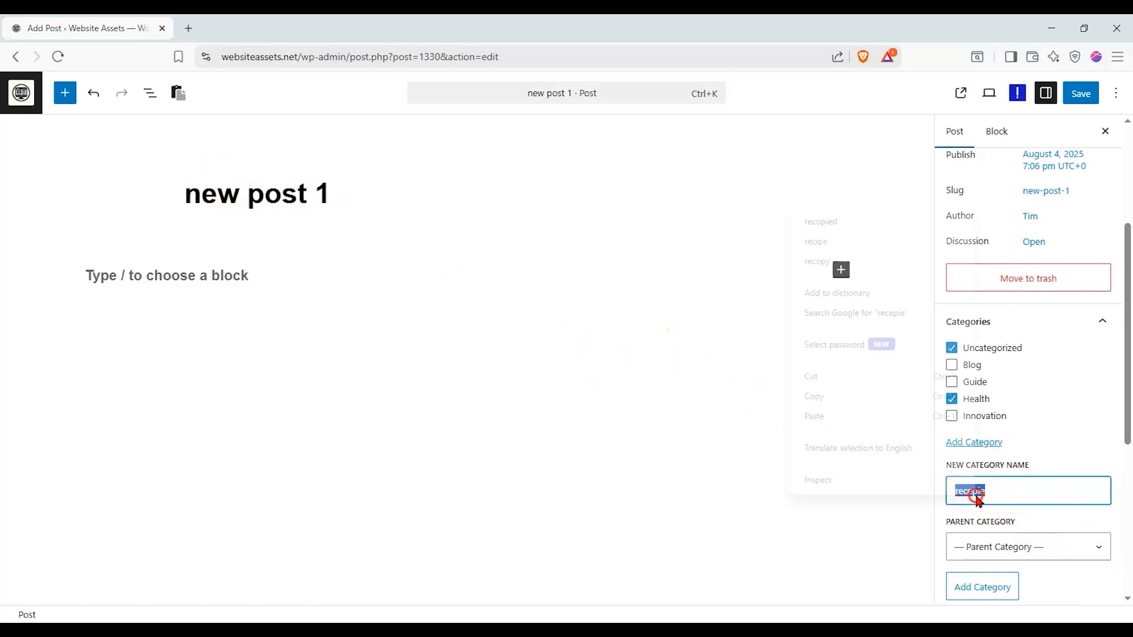
left_click(849, 240)
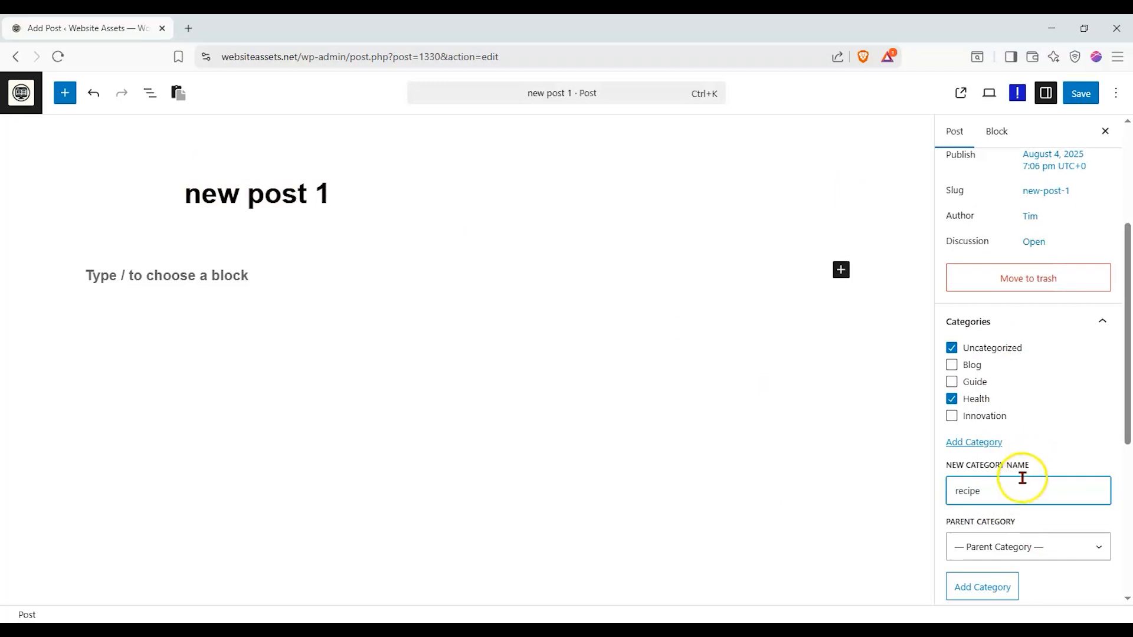
key("Return")
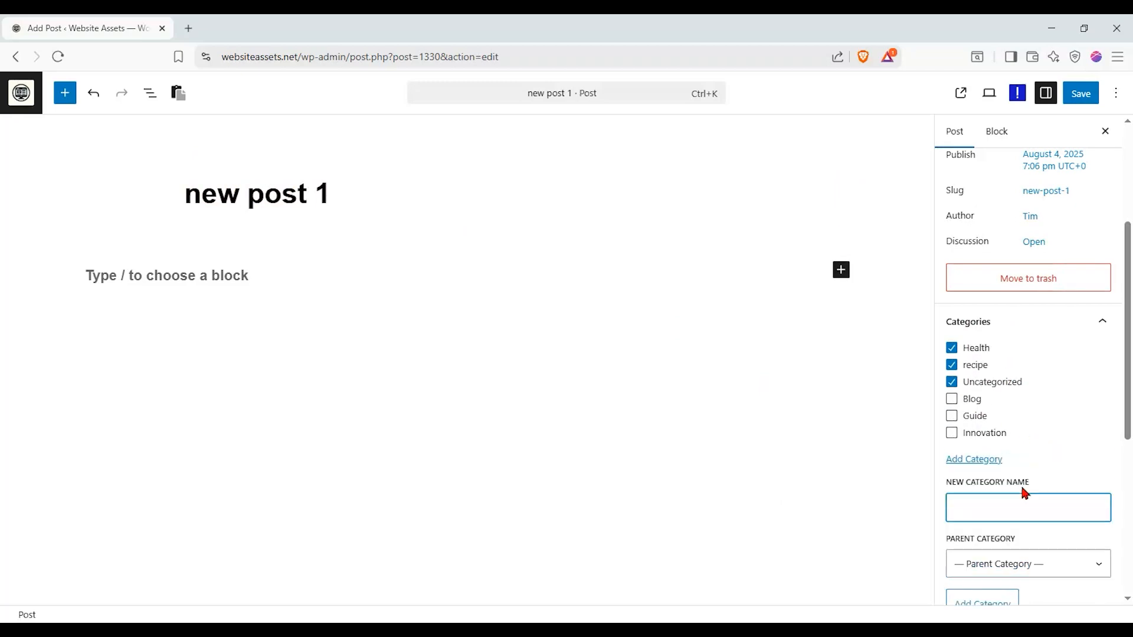
Look through the parent category options without choosing one.
scroll(1011, 381, "down", 3)
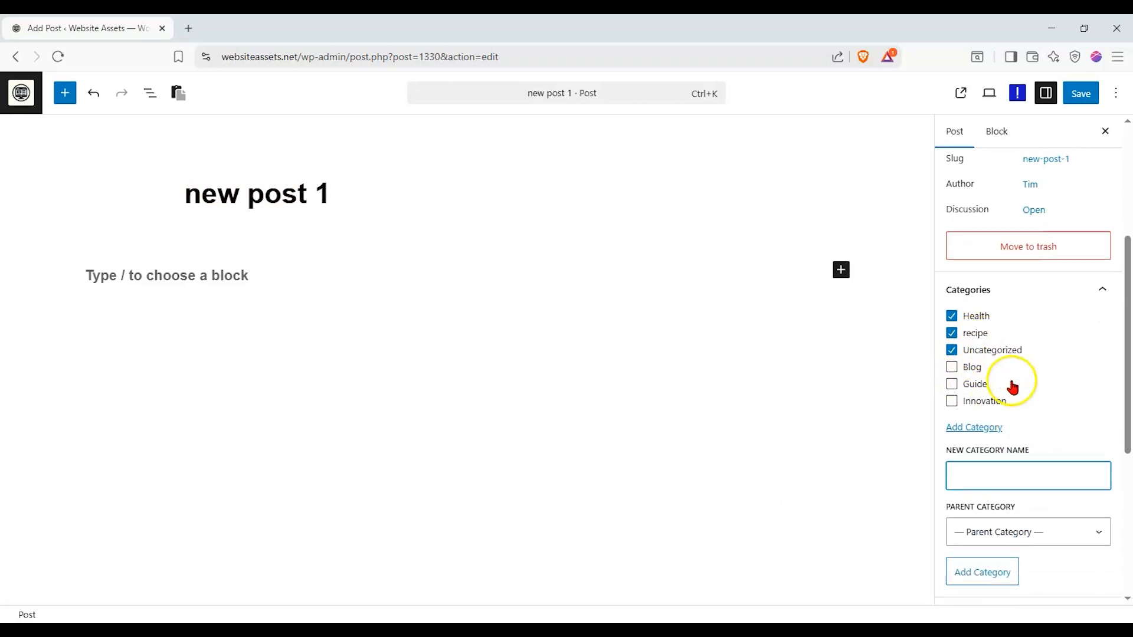
left_click(1025, 423)
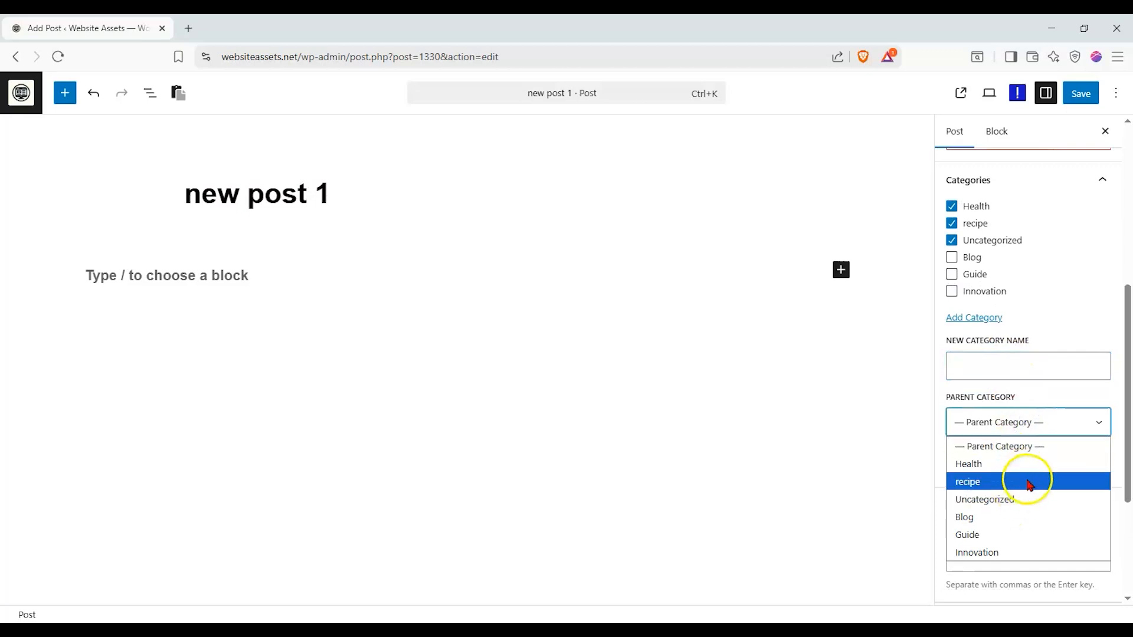
left_click(1069, 402)
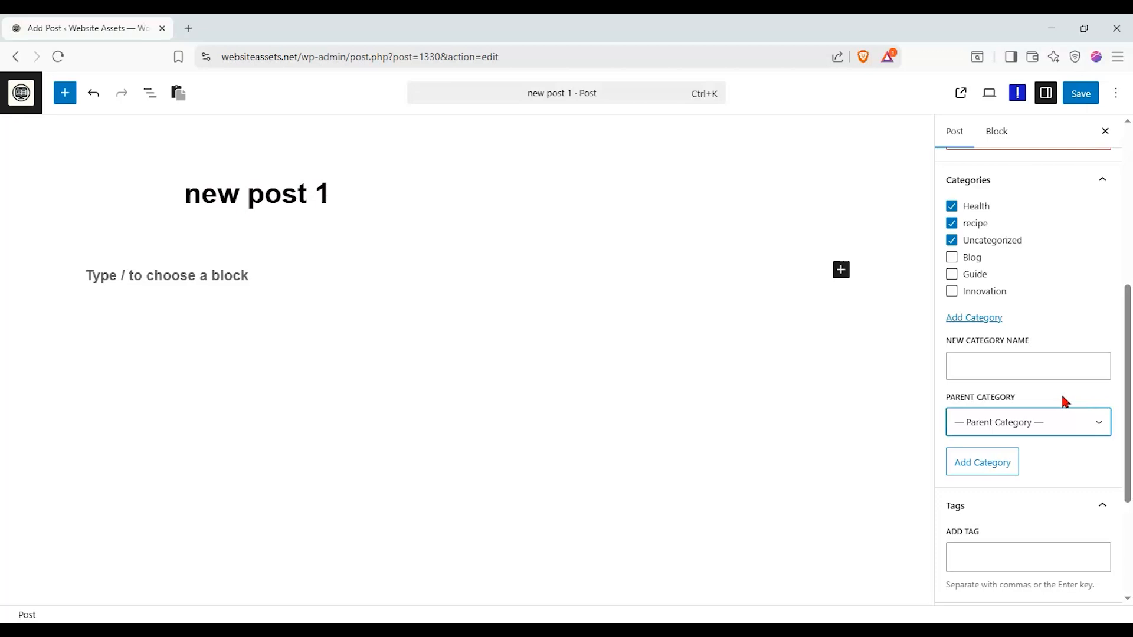
Add the tag "italian food" to the post.
scroll(1062, 399, "down", 2)
left_click(1037, 419)
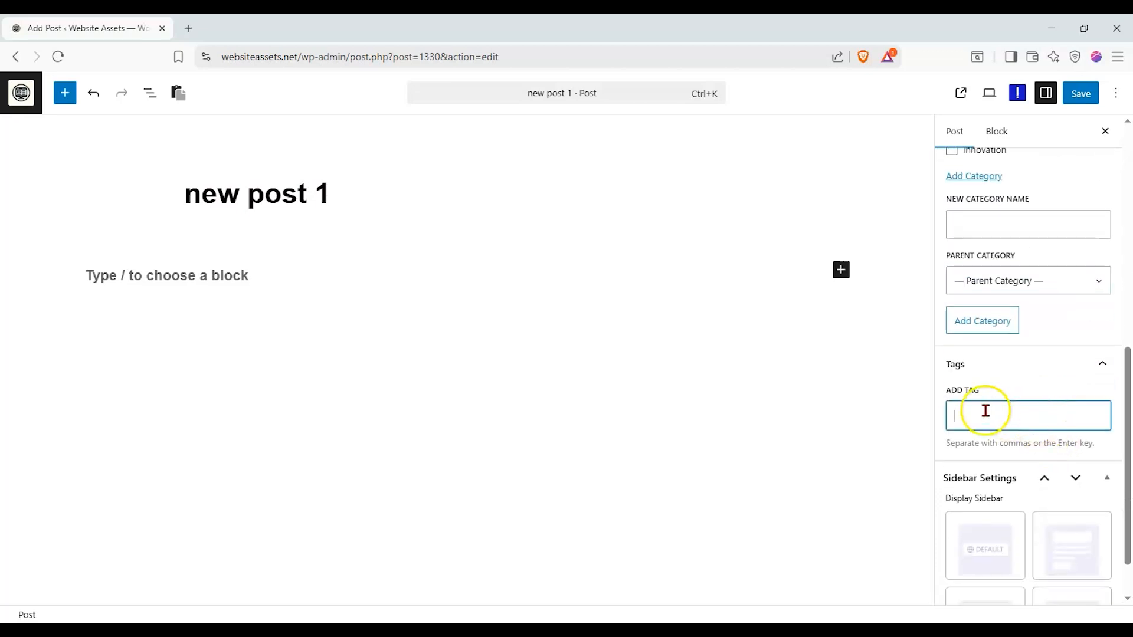
type("italian")
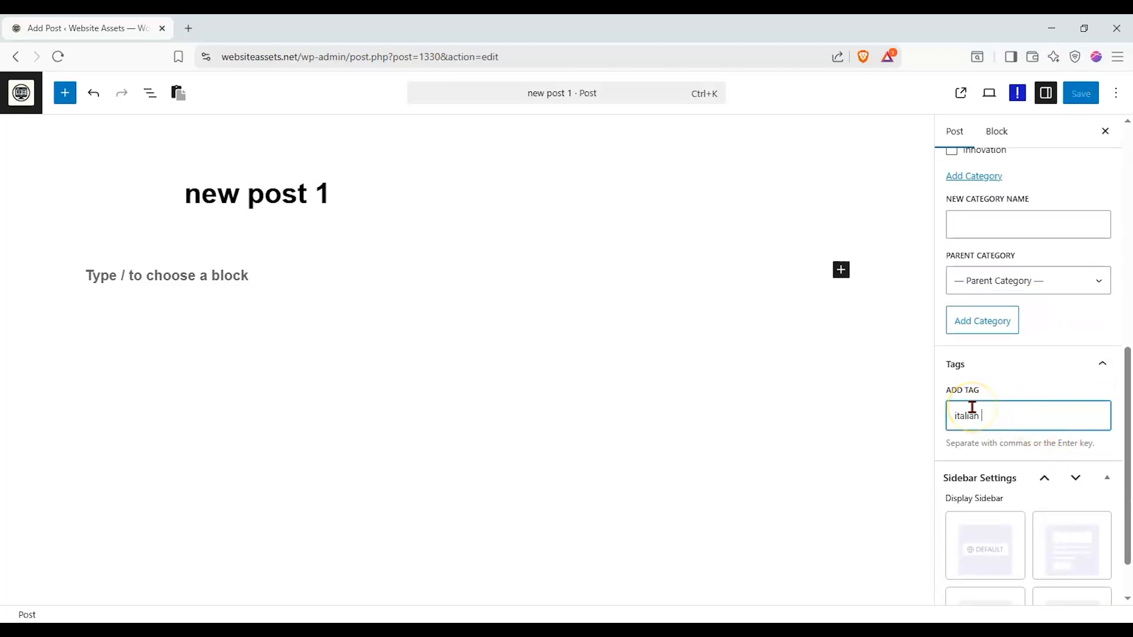
type(" food")
key("Return")
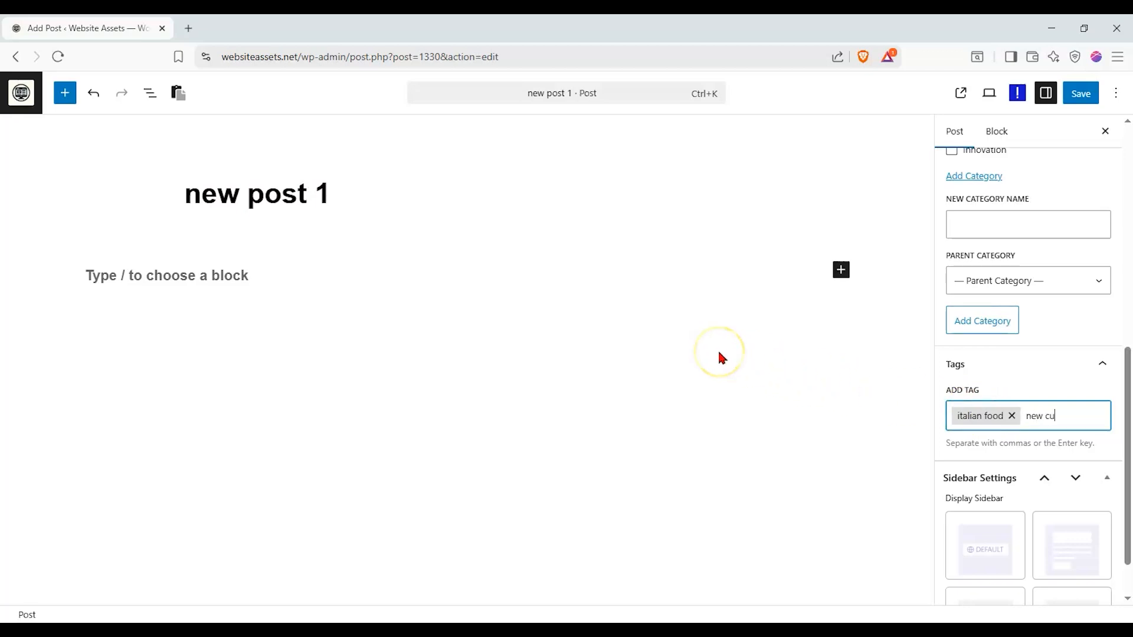
Add the tag "new cuisine" to the post and set its sidebar display to Default.
key("Return")
scroll(1062, 428, "down", 1)
left_click(1097, 487)
left_click(990, 570)
left_click(999, 494)
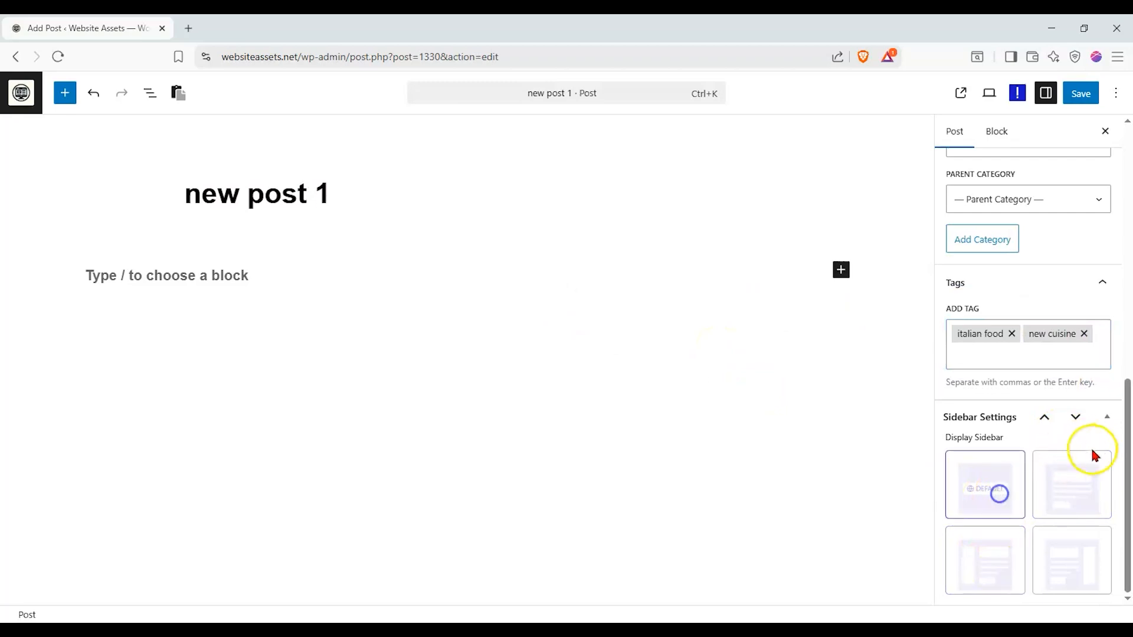
left_click(1128, 533)
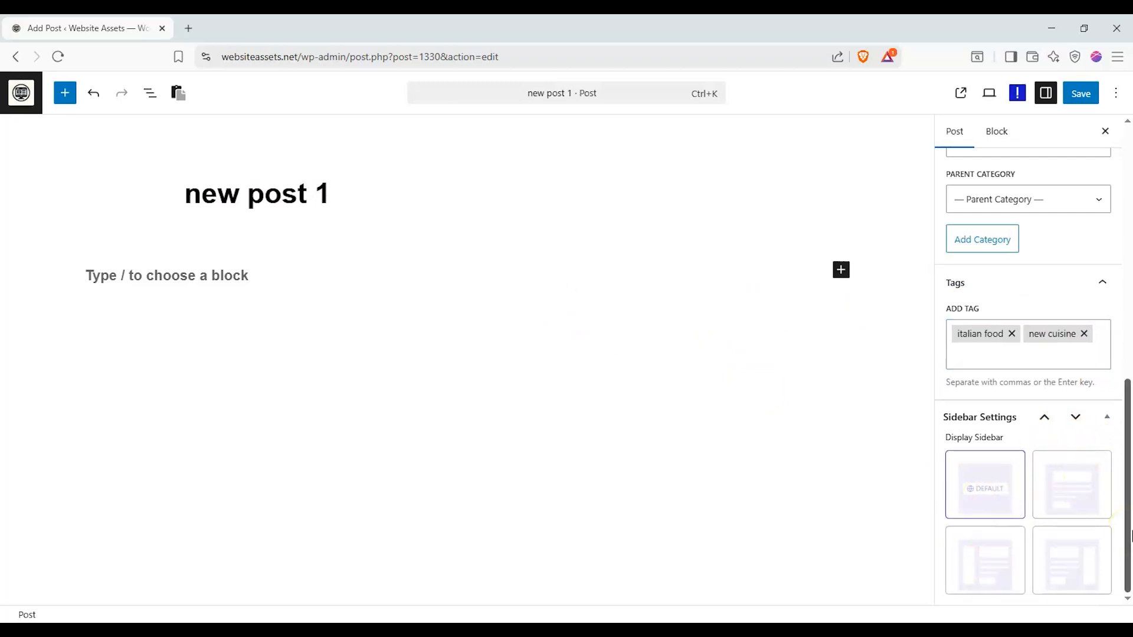
Look at the post's list view and outline, and browse the block library.
left_click(822, 173)
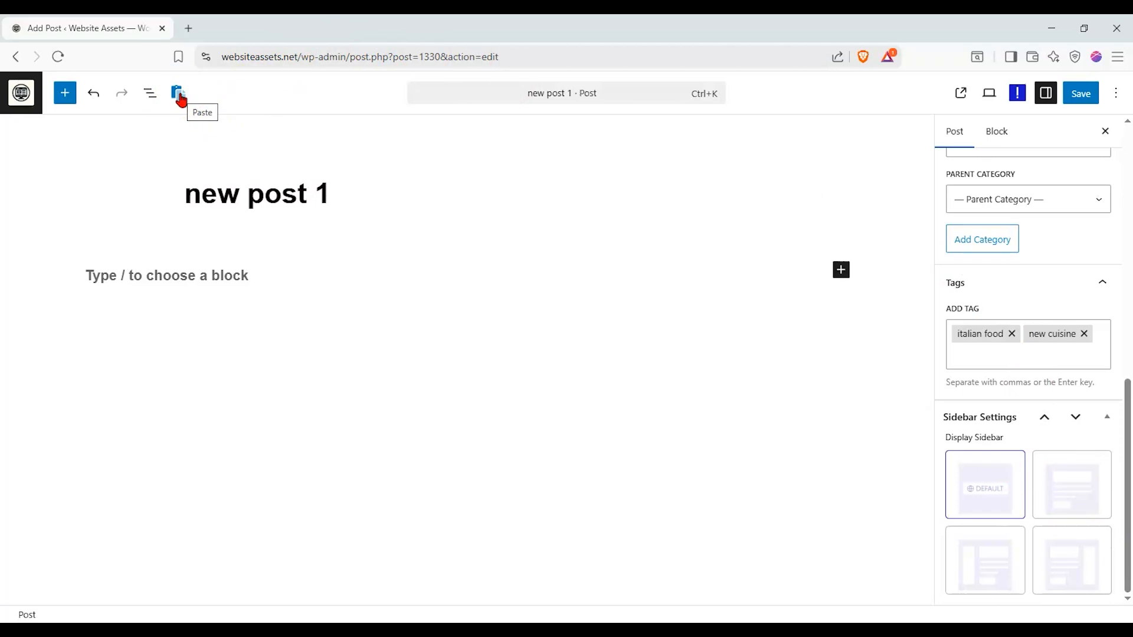
left_click(153, 94)
left_click(98, 133)
left_click(35, 135)
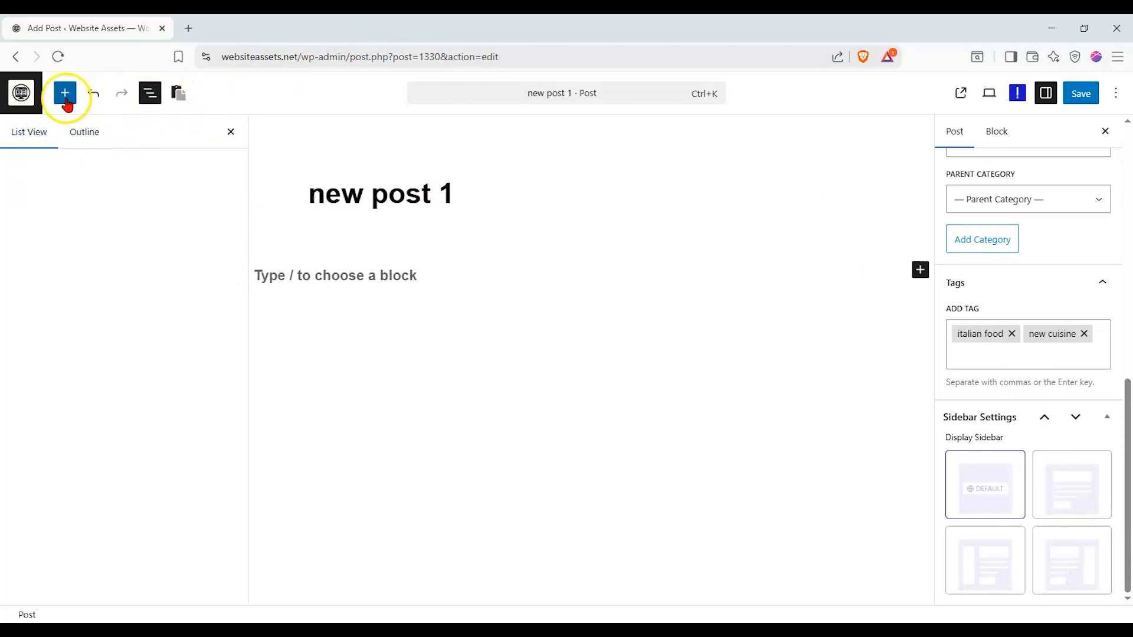
left_click(68, 99)
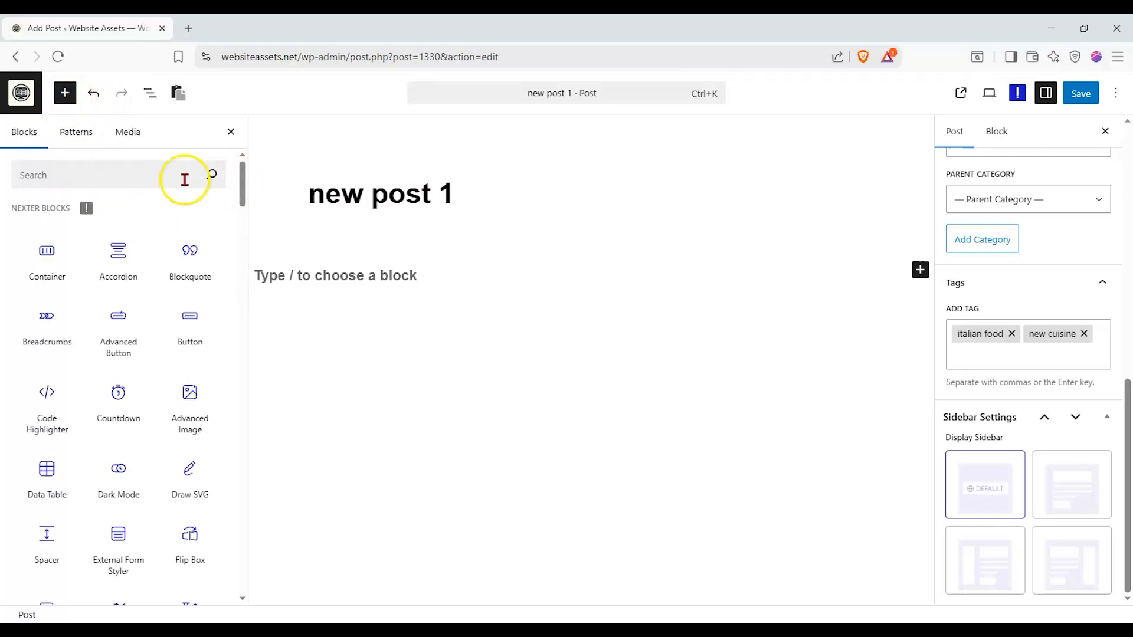
left_click_drag(243, 176, 164, 202)
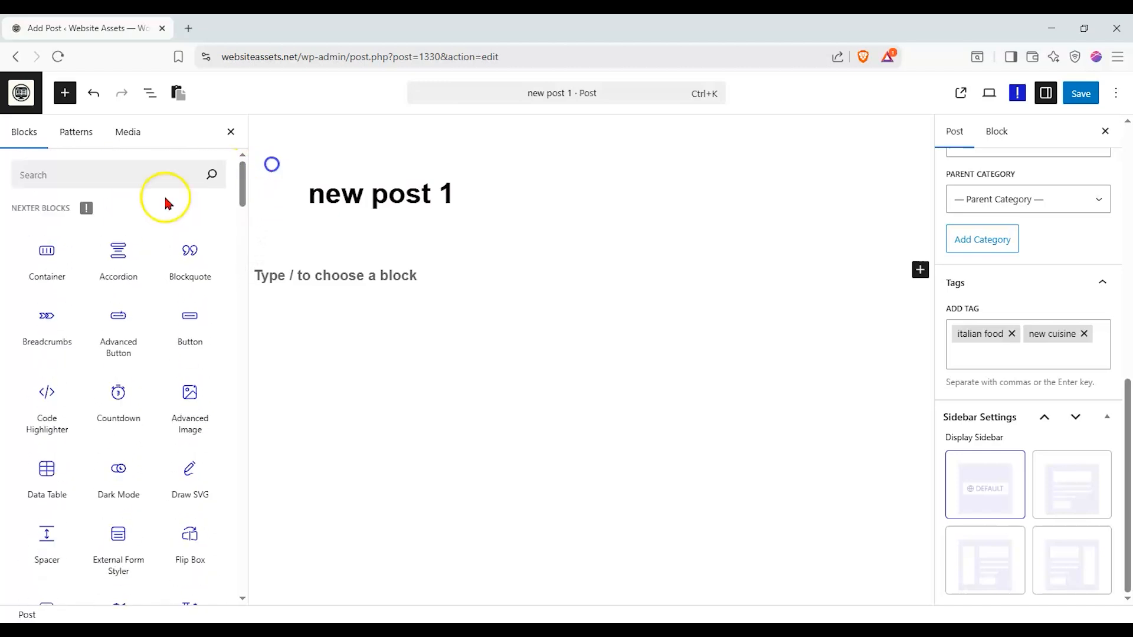
Write a paragraph reading "test" in the post body and start an empty paragraph below it.
left_click(297, 268)
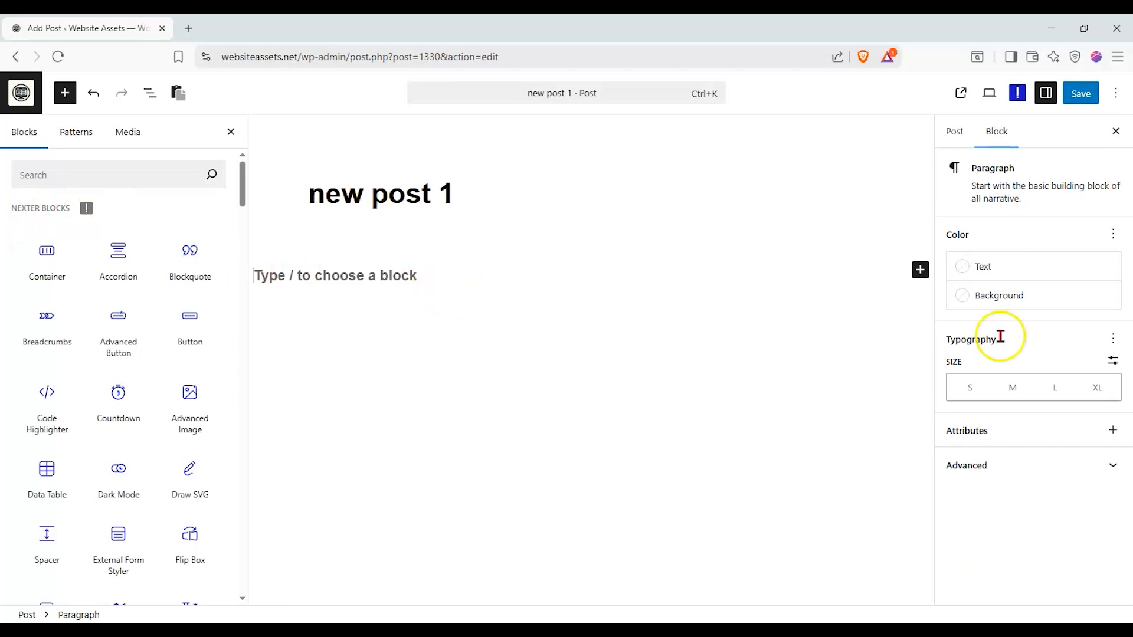
type("test")
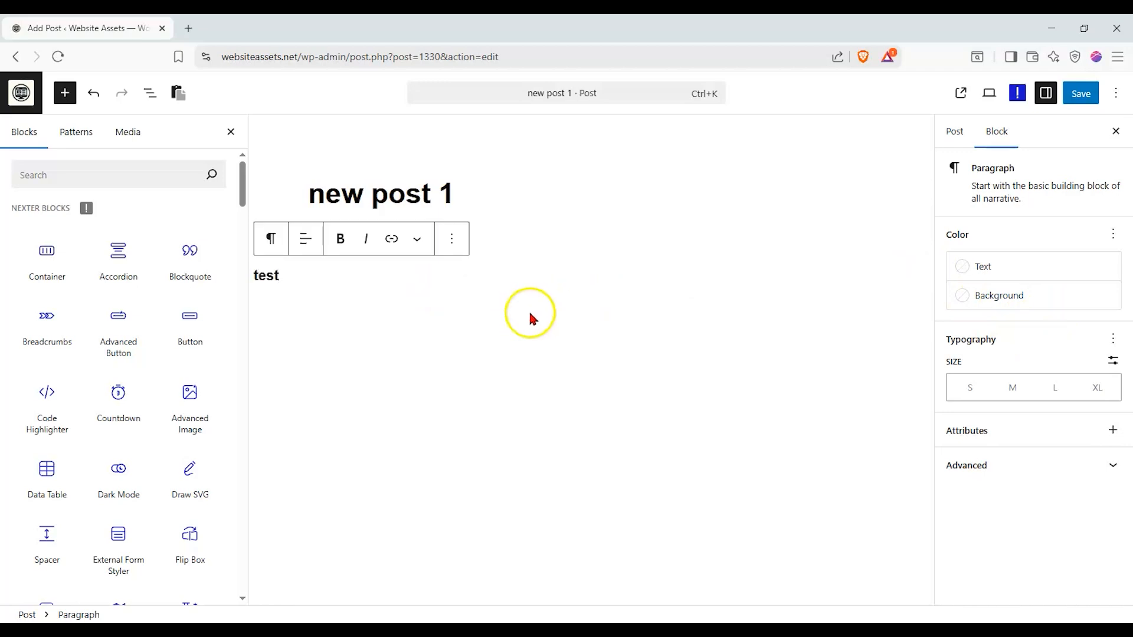
key("Return")
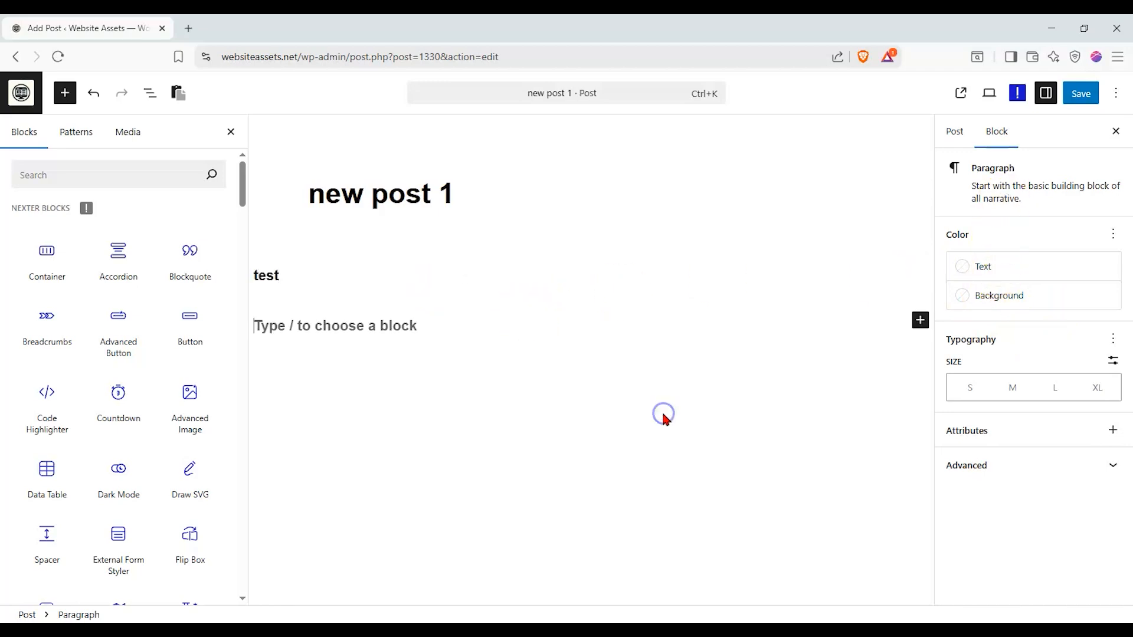
Style the "test" paragraph with Theme Color 1 text, a Theme Color 5 background and extra large size.
left_click(954, 138)
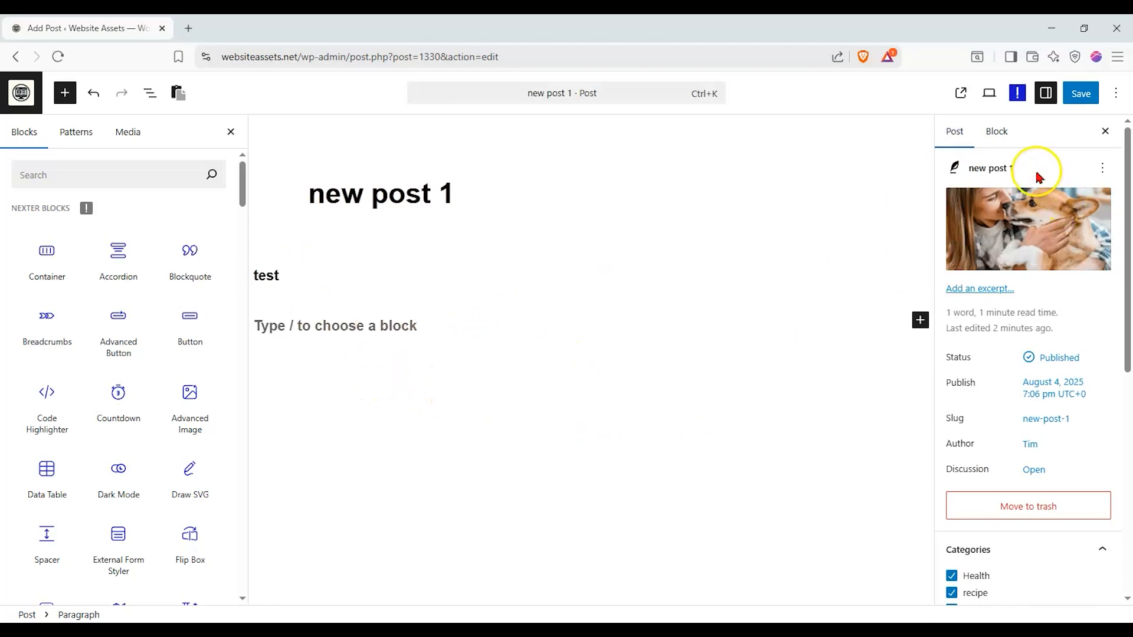
left_click(293, 278)
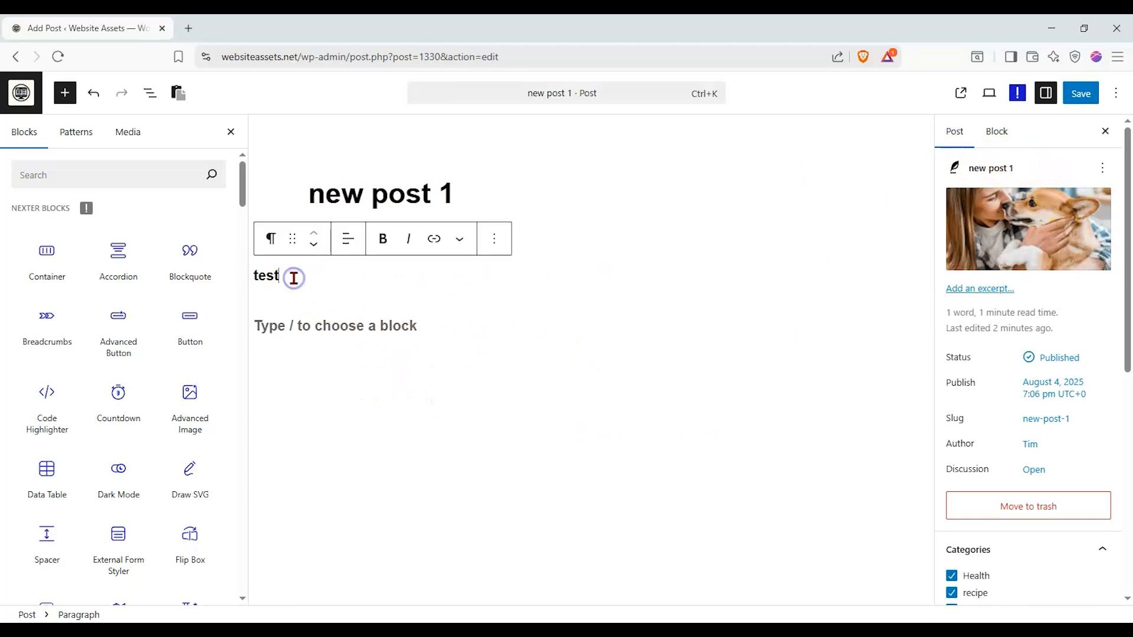
left_click(1001, 131)
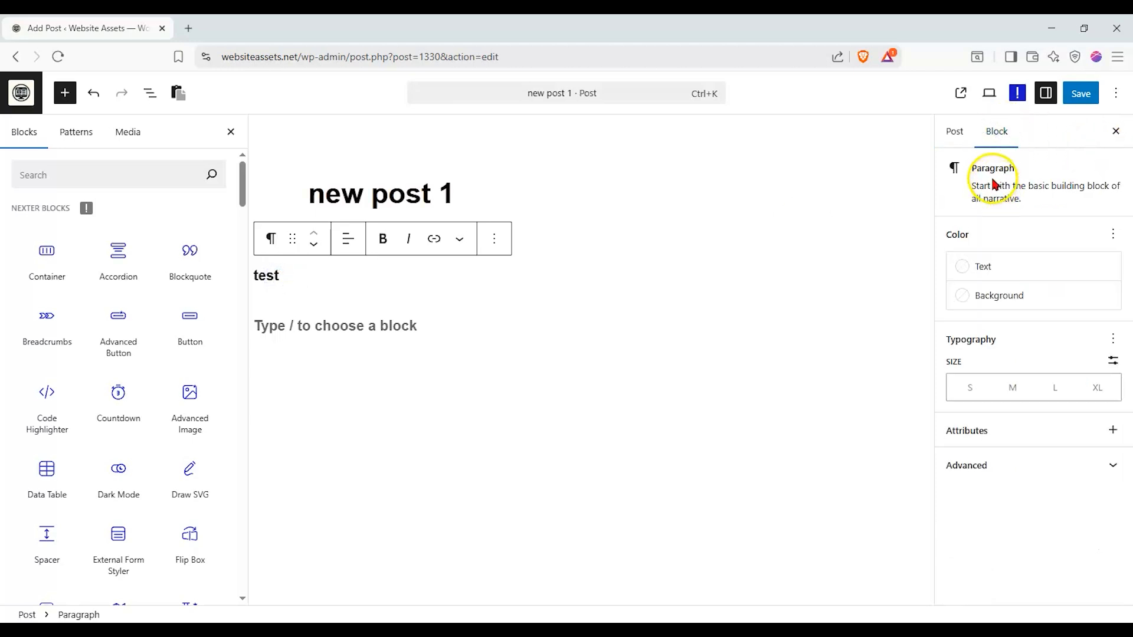
left_click(1032, 263)
left_click(758, 394)
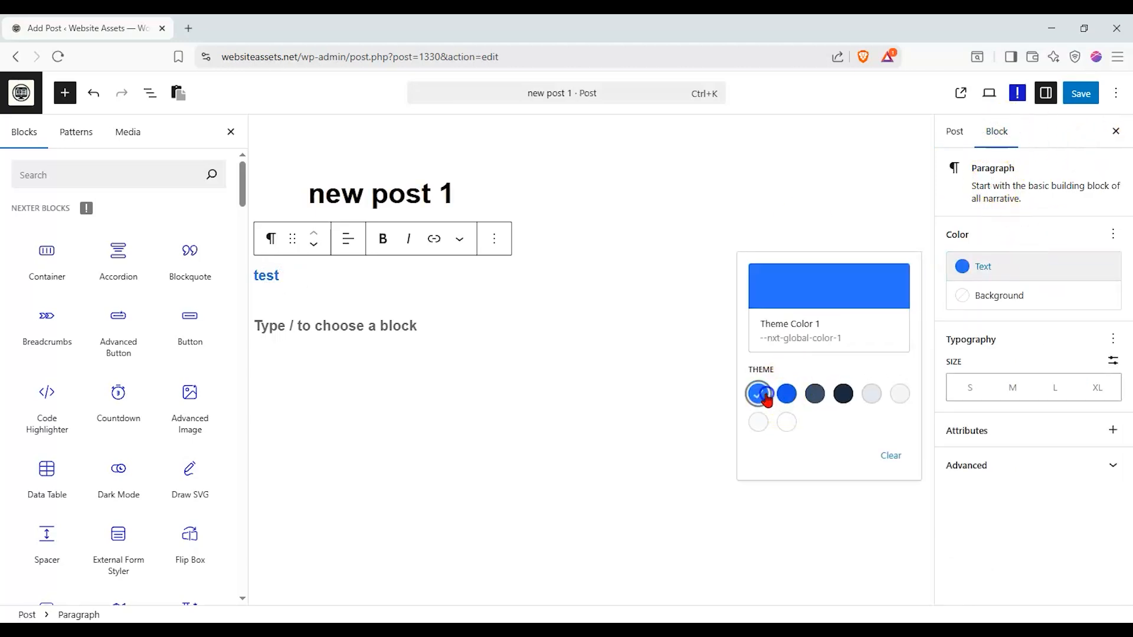
left_click(1004, 295)
left_click(870, 458)
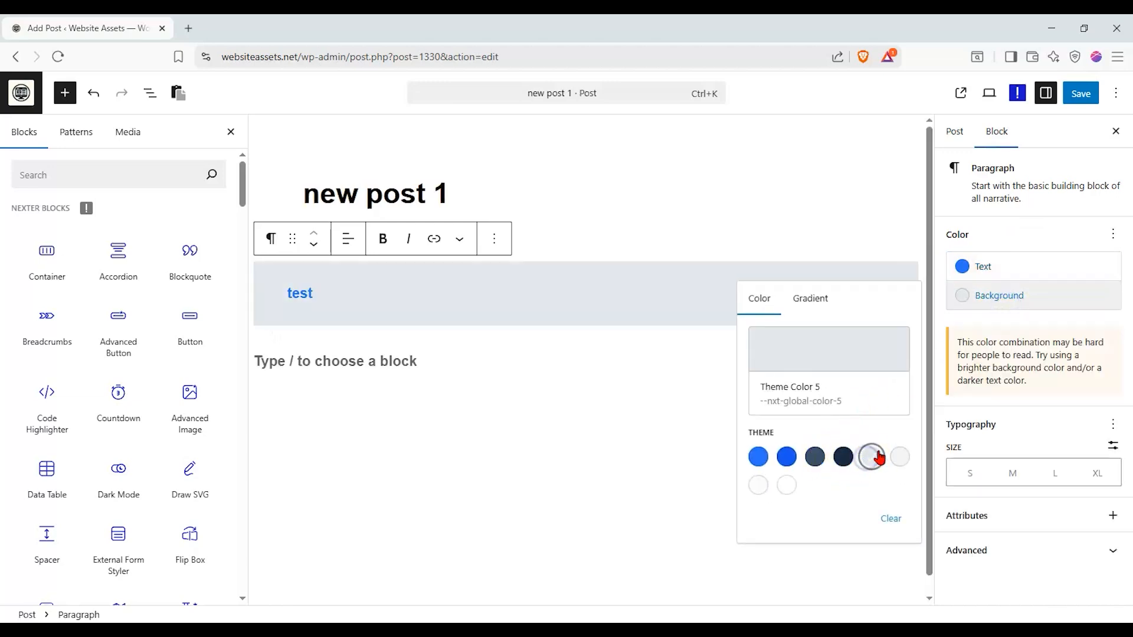
left_click(1101, 473)
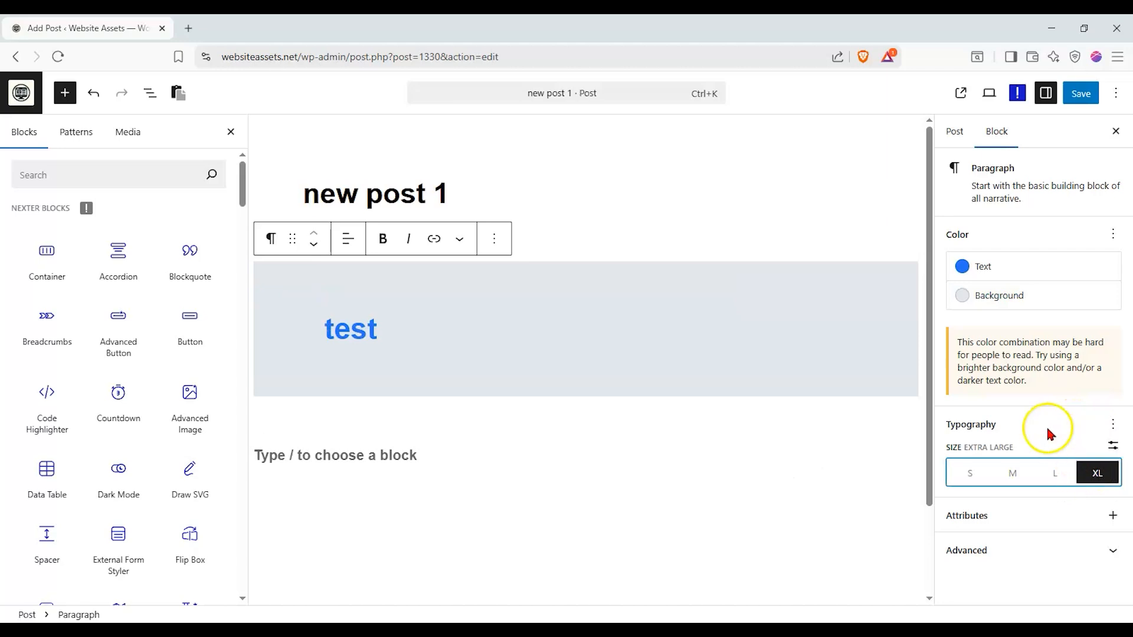
left_click(954, 169)
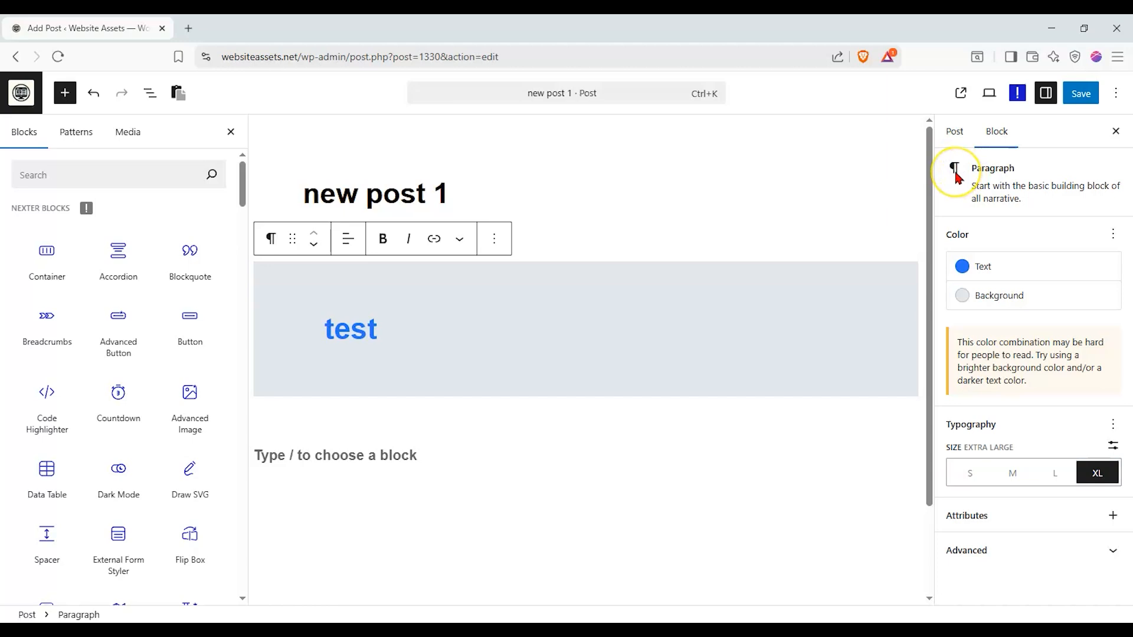
Search the block library for "para" and insert the Nexter Paragraph block below the "test" paragraph, designed from scratch.
left_click_drag(242, 195, 223, 171)
left_click(79, 174)
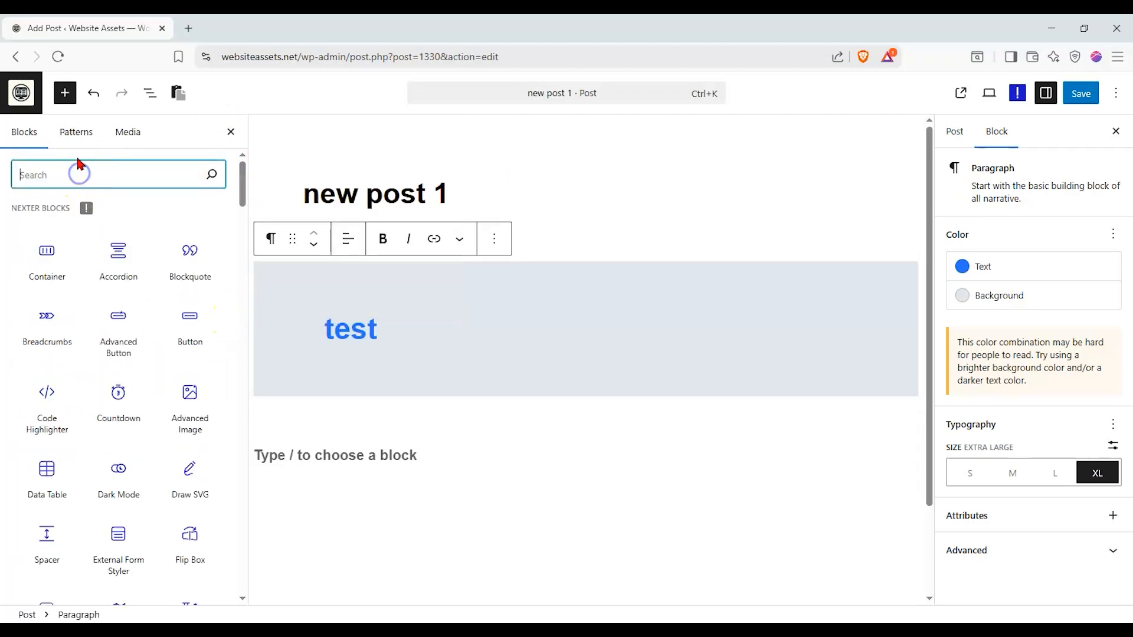
type("para")
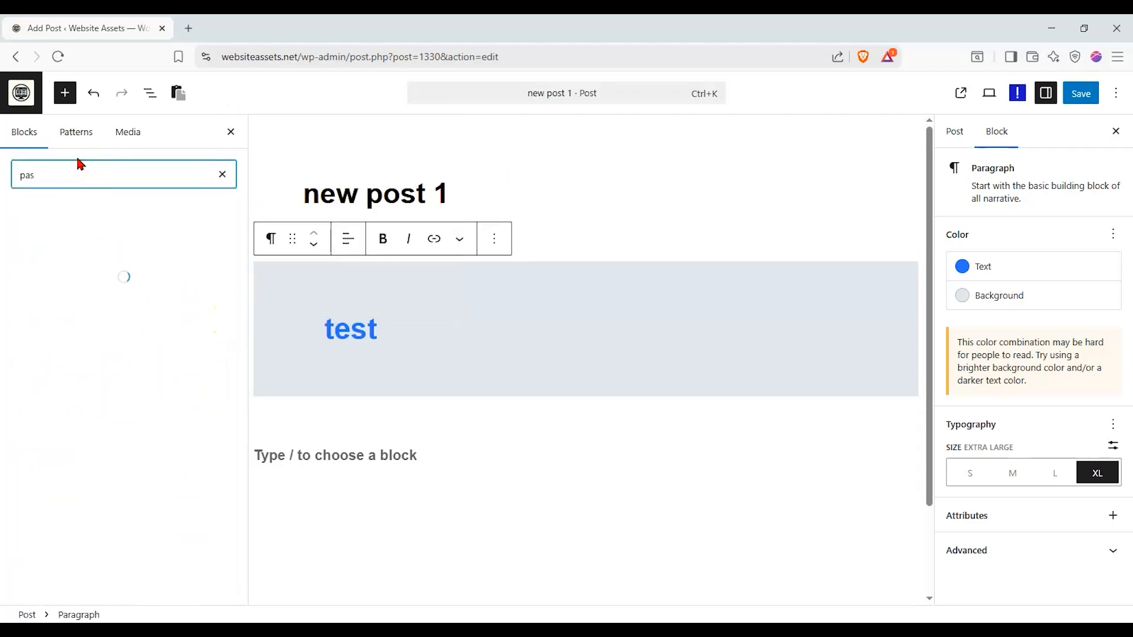
left_click_drag(112, 237, 463, 420)
left_click(231, 132)
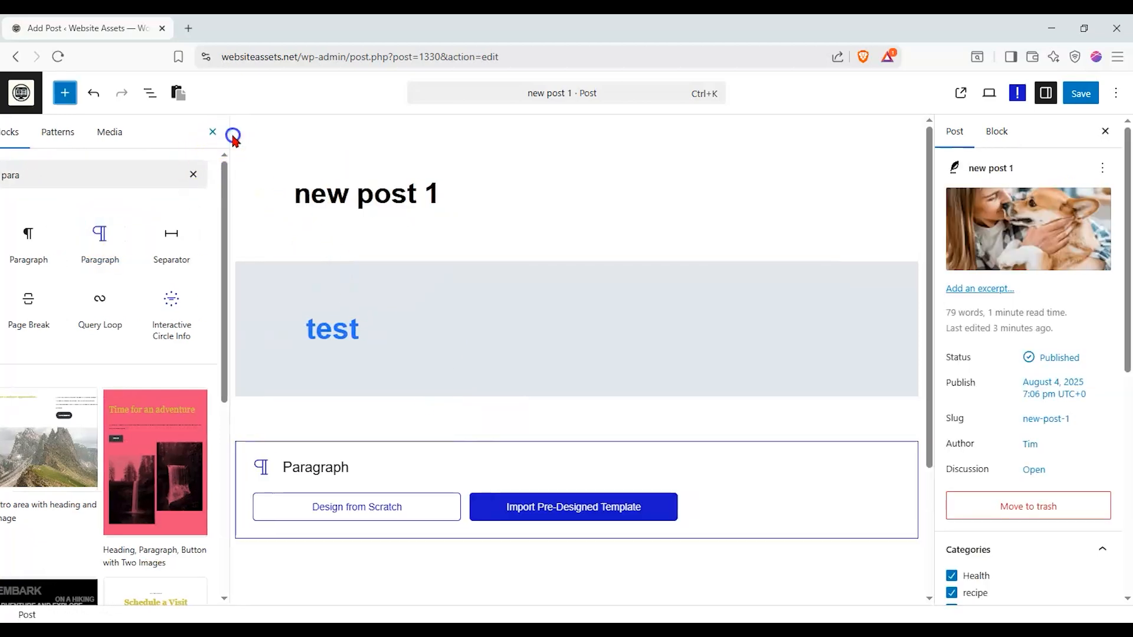
left_click(165, 531)
scroll(696, 372, "down", 1)
Examine the layout, style and advanced settings of the Nexter Paragraph block.
left_click(962, 276)
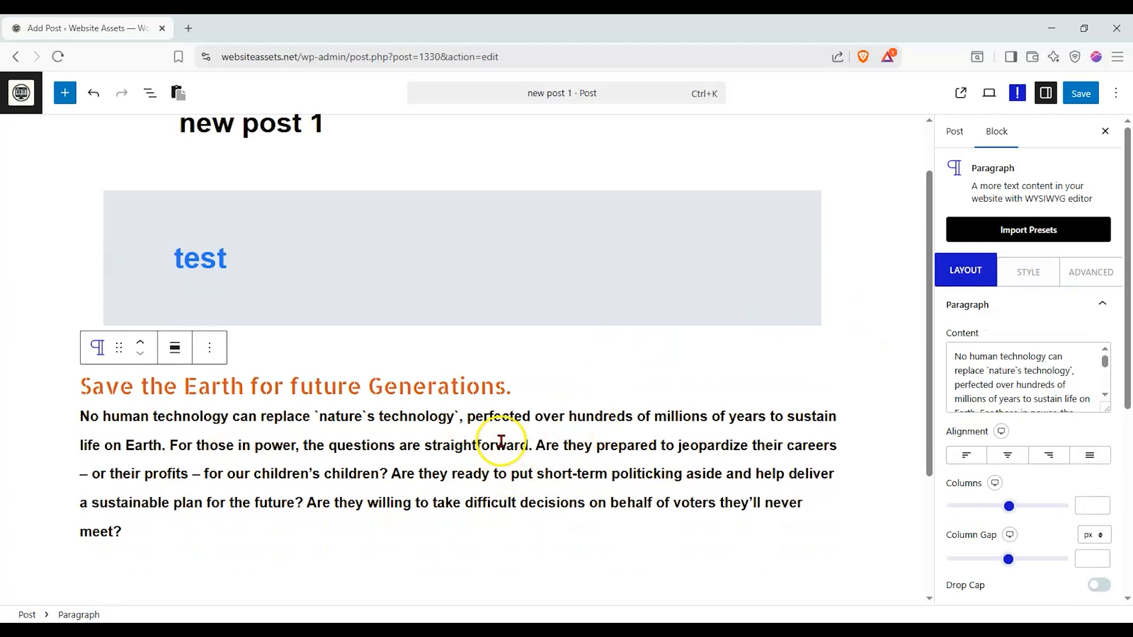
scroll(1016, 384, "down", 3)
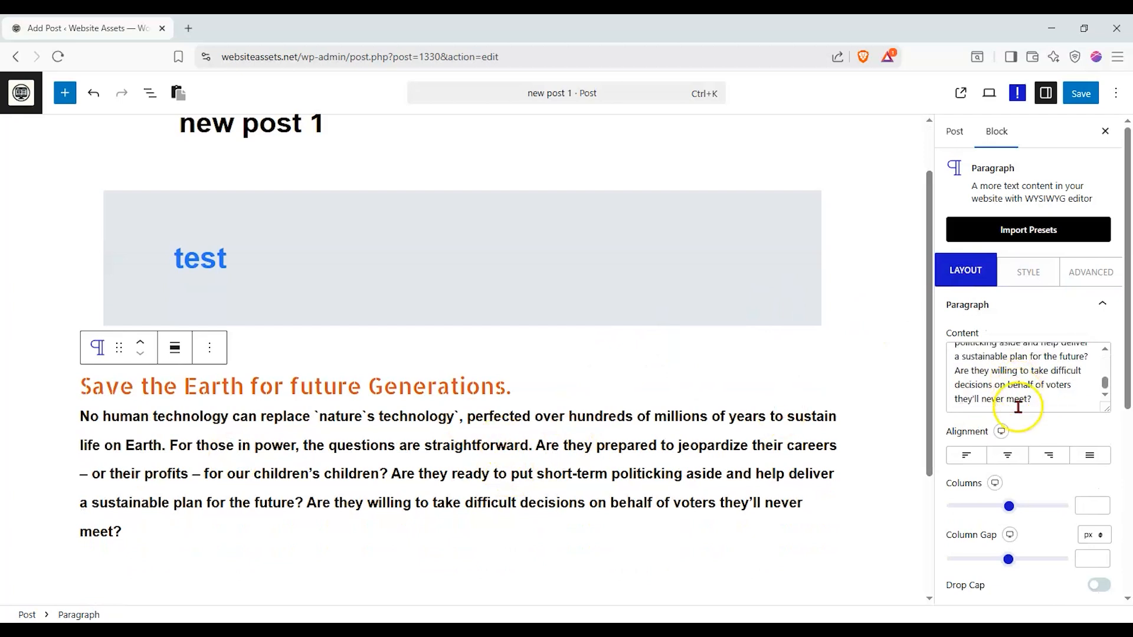
scroll(1021, 443, "down", 3)
scroll(1025, 435, "up", 3)
left_click(1029, 282)
scroll(1057, 384, "down", 5)
scroll(1057, 384, "up", 5)
left_click(1071, 261)
scroll(1036, 353, "down", 1)
scroll(1033, 348, "down", 1)
scroll(1003, 307, "up", 3)
left_click(964, 273)
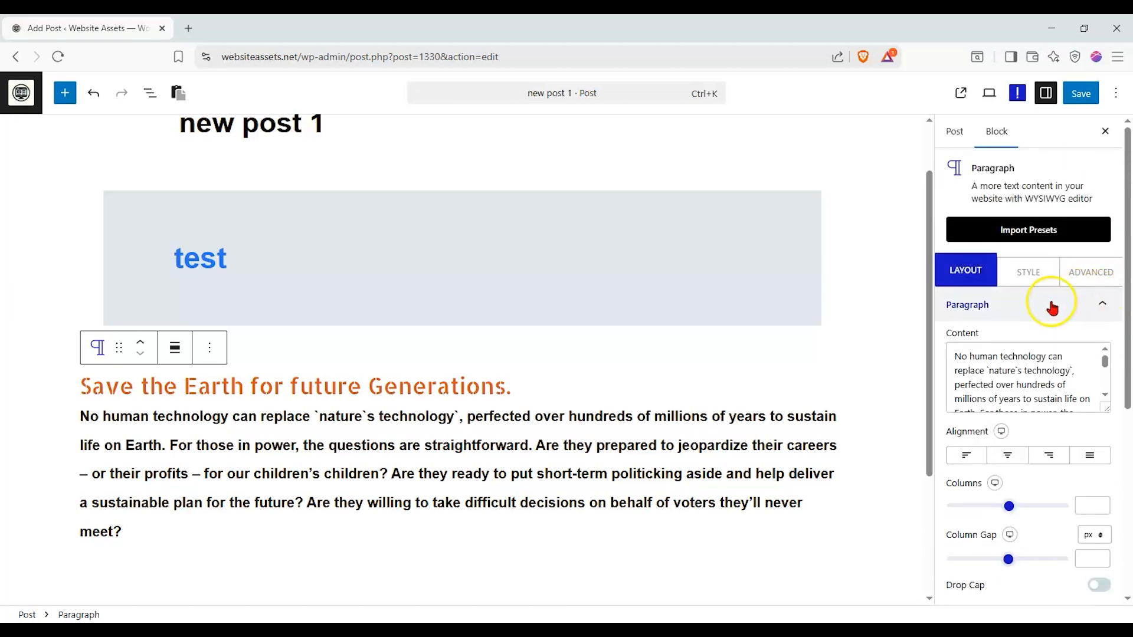
Delete the "test" paragraph from the post.
left_click(781, 287)
left_click(344, 238)
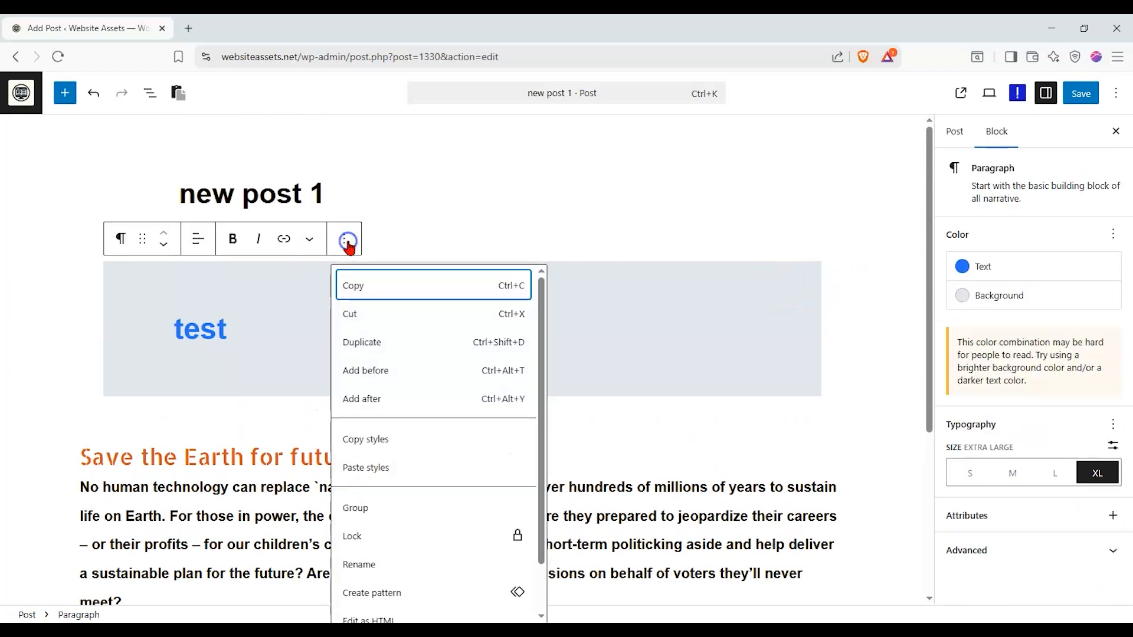
scroll(395, 484, "down", 2)
left_click(370, 602)
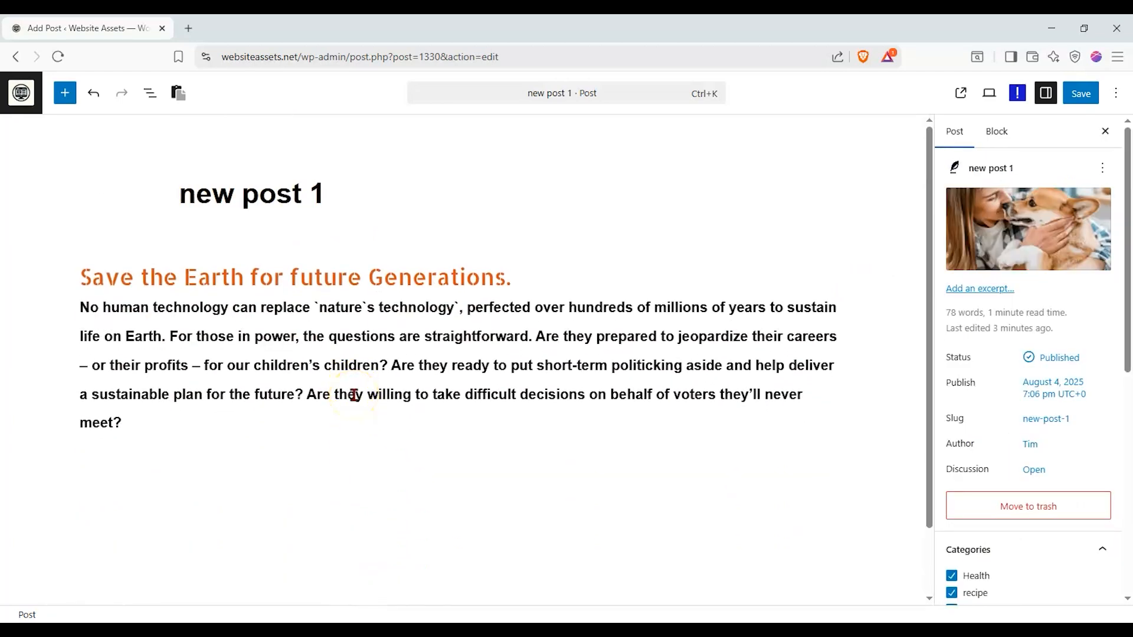
Review the layout, style and advanced options available for the remaining "Save the Earth" paragraph block.
left_click(412, 372)
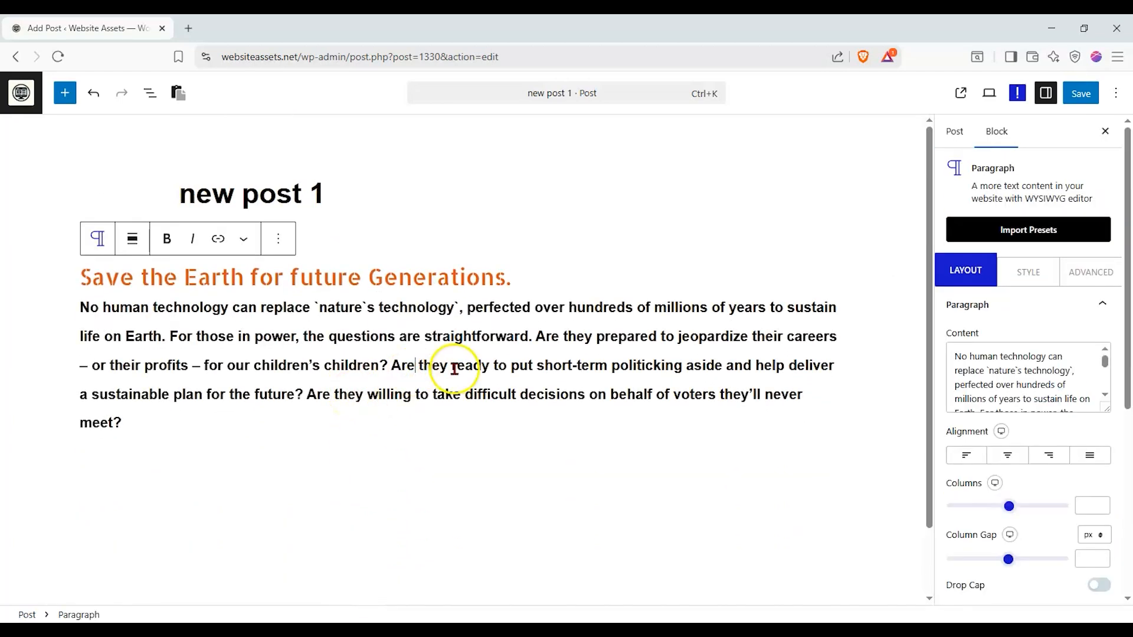
scroll(1014, 303, "down", 5)
scroll(1014, 301, "up", 5)
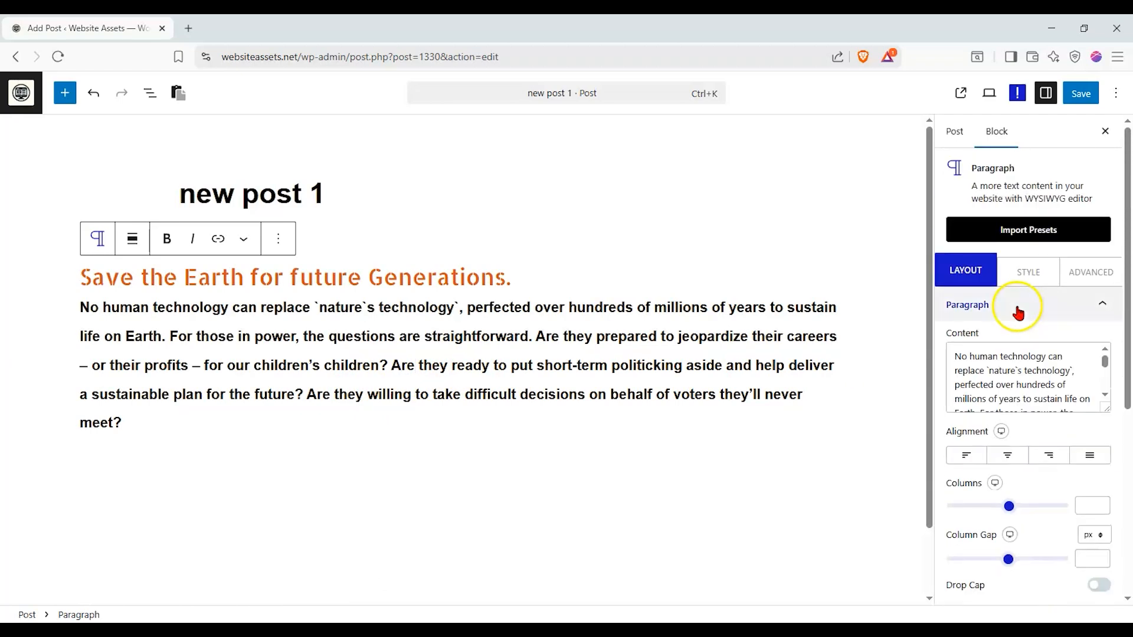
left_click(1030, 276)
scroll(1032, 288, "down", 3)
scroll(1062, 266, "up", 3)
left_click(1091, 236)
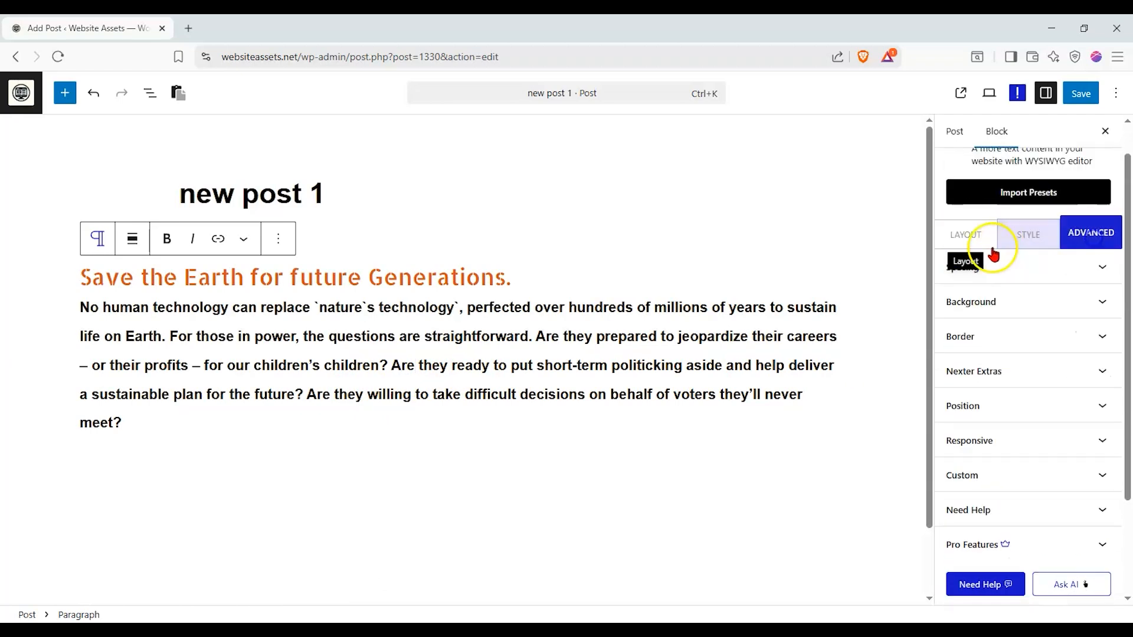
left_click(993, 251)
Save the post and view its published page.
left_click(1081, 93)
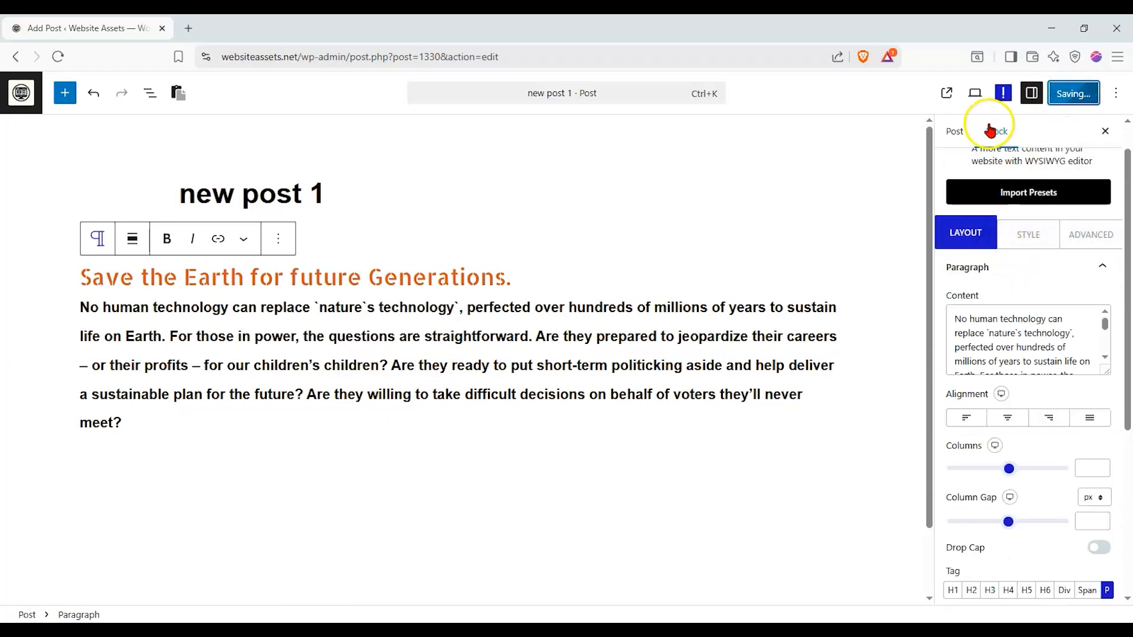
left_click(957, 100)
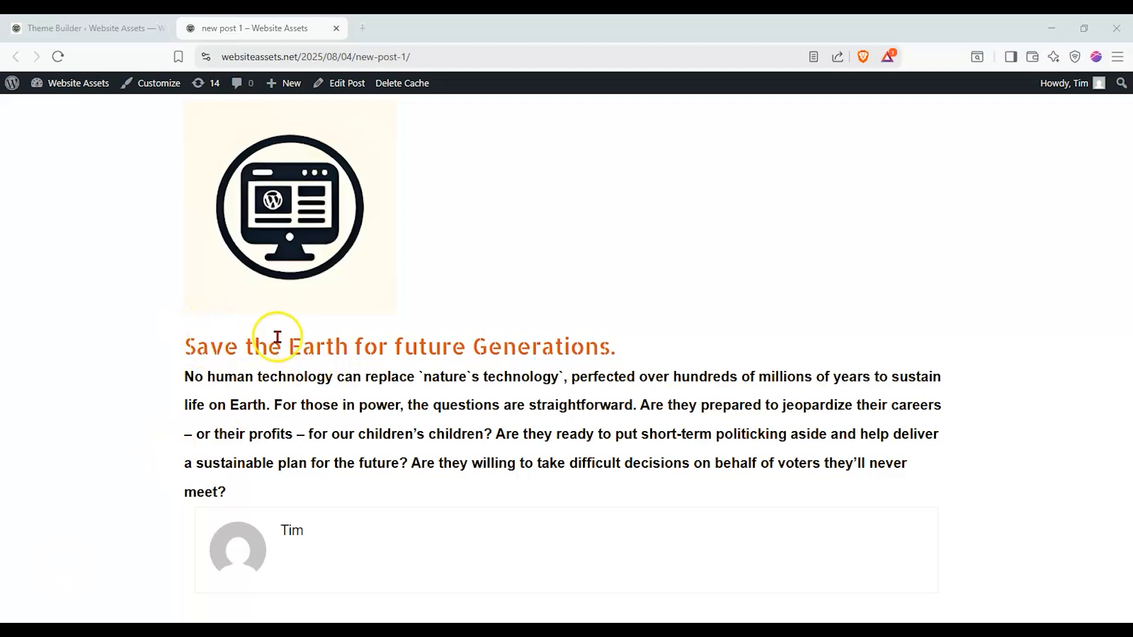
Open the theme customizer for the published post in a new browser tab.
right_click(167, 95)
left_click(184, 103)
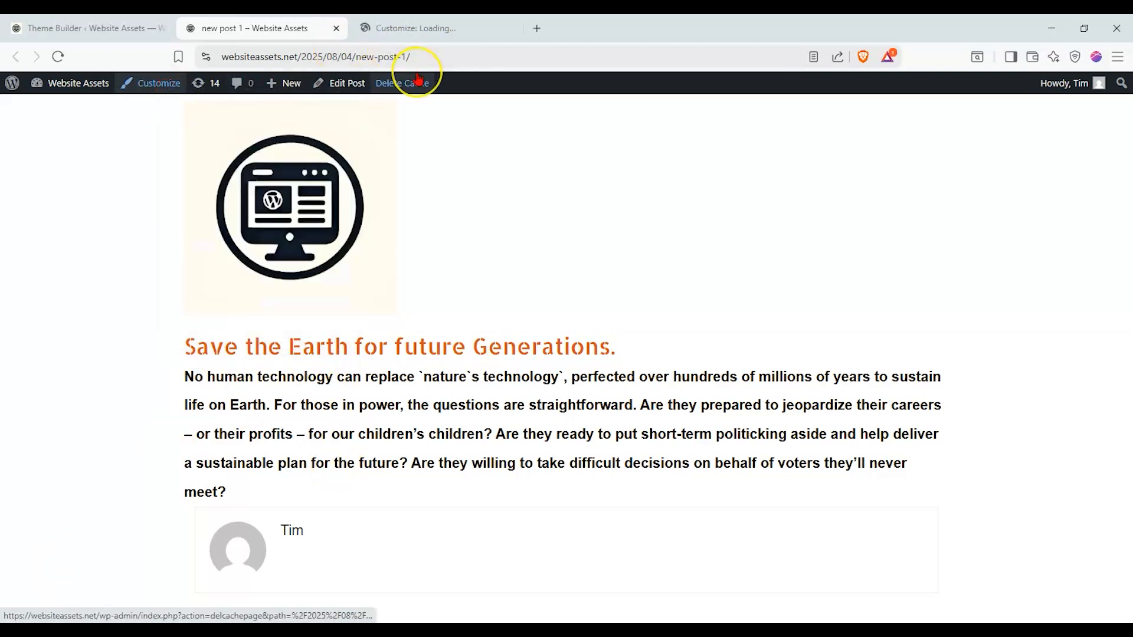
left_click(438, 24)
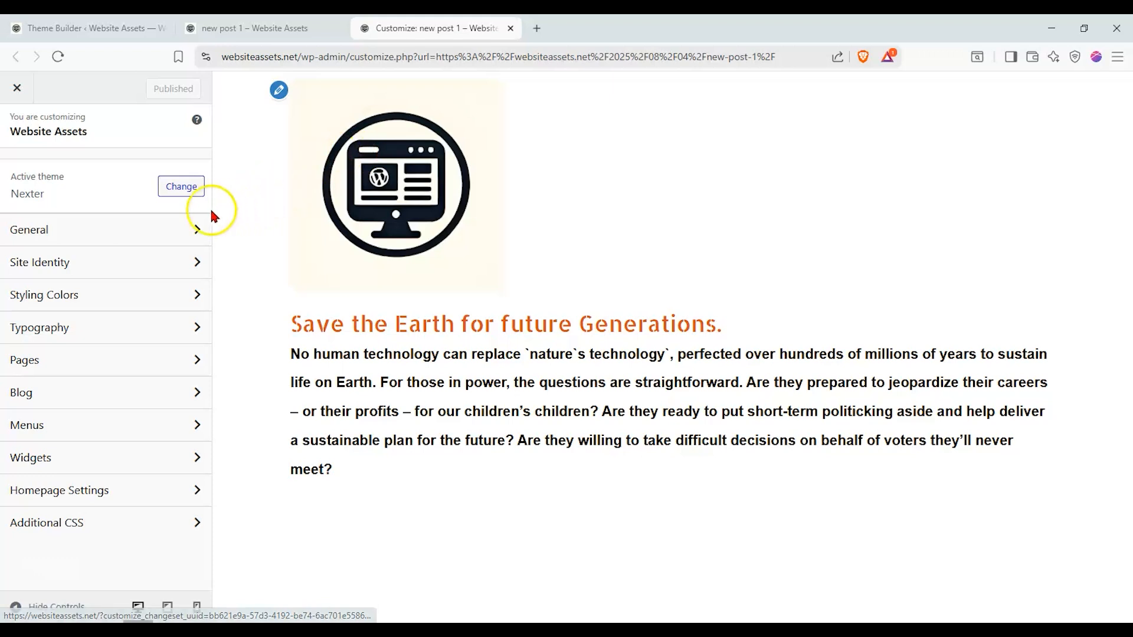
Enable the title, featured image, meta info, navigation, author info, tags and comment box in the blog's single-post settings.
left_click(139, 395)
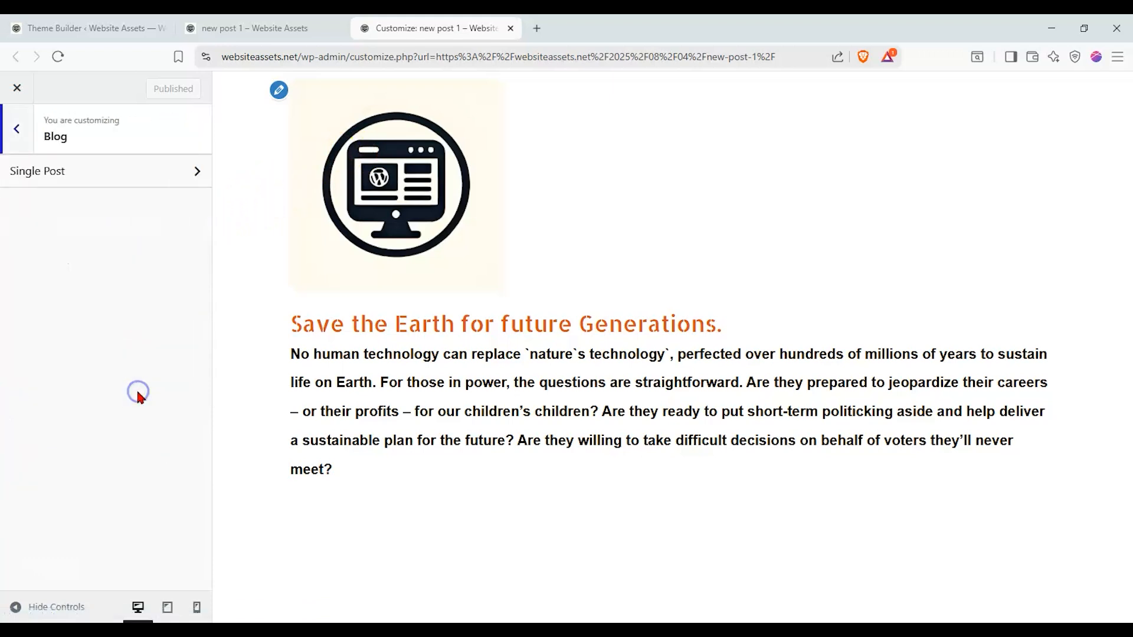
left_click(166, 168)
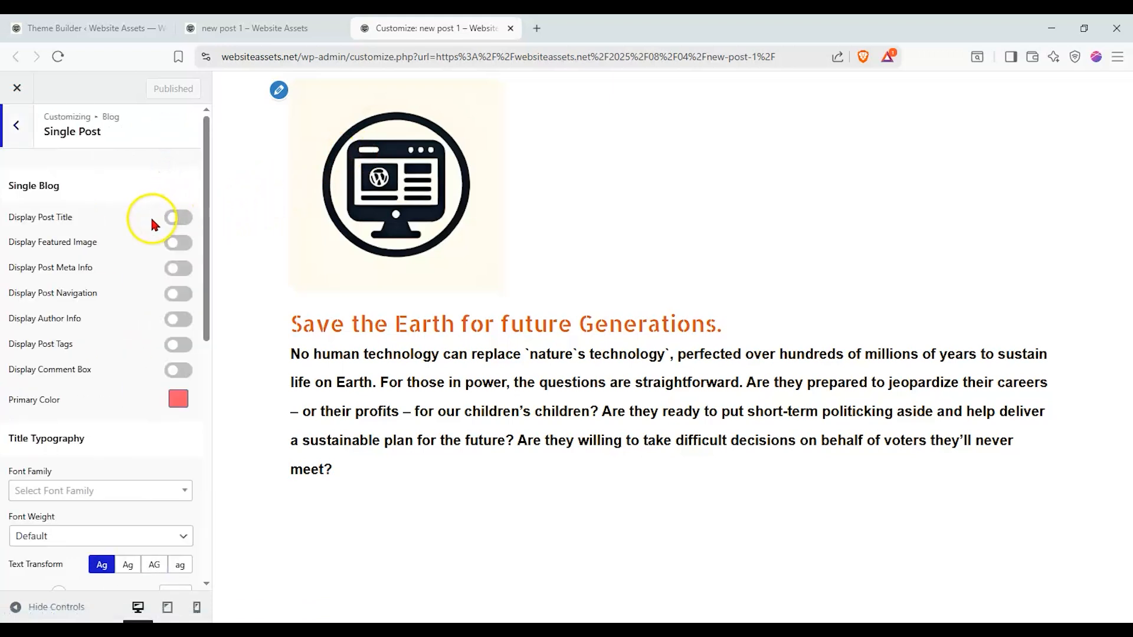
left_click(179, 220)
left_click(178, 244)
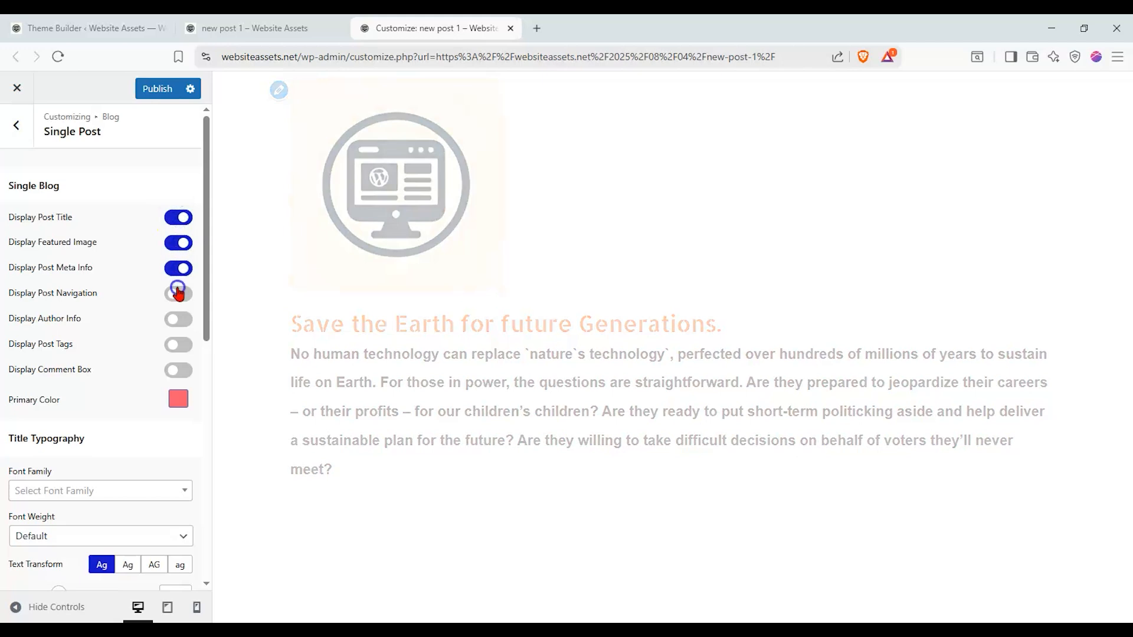
left_click(180, 371)
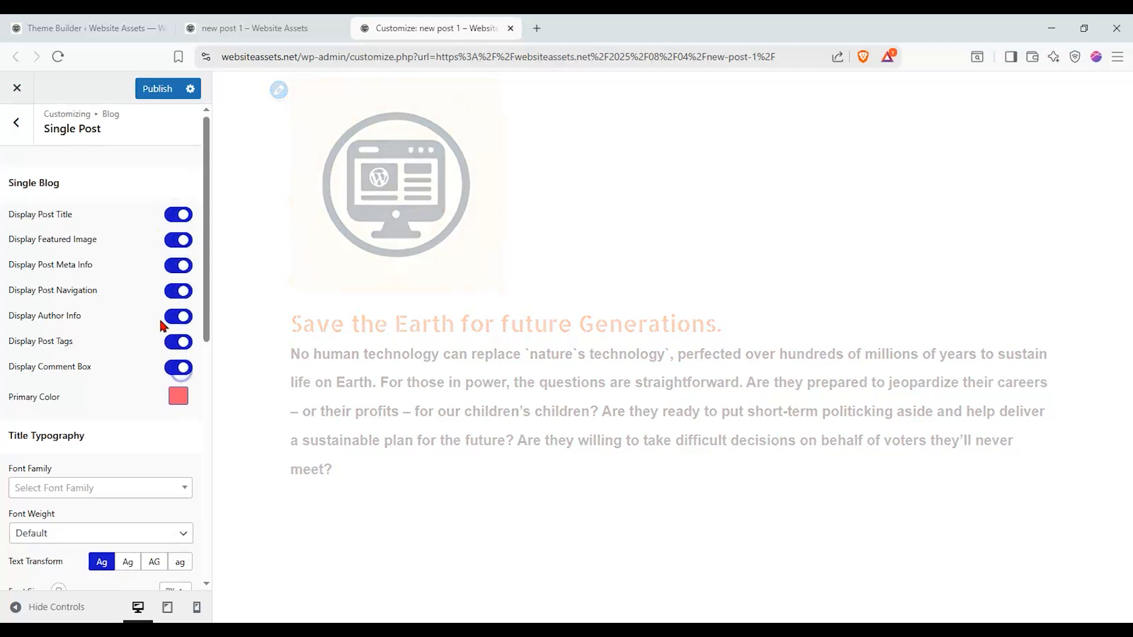
Publish the single-post display settings and reload the live page of "new post 1".
left_click(161, 89)
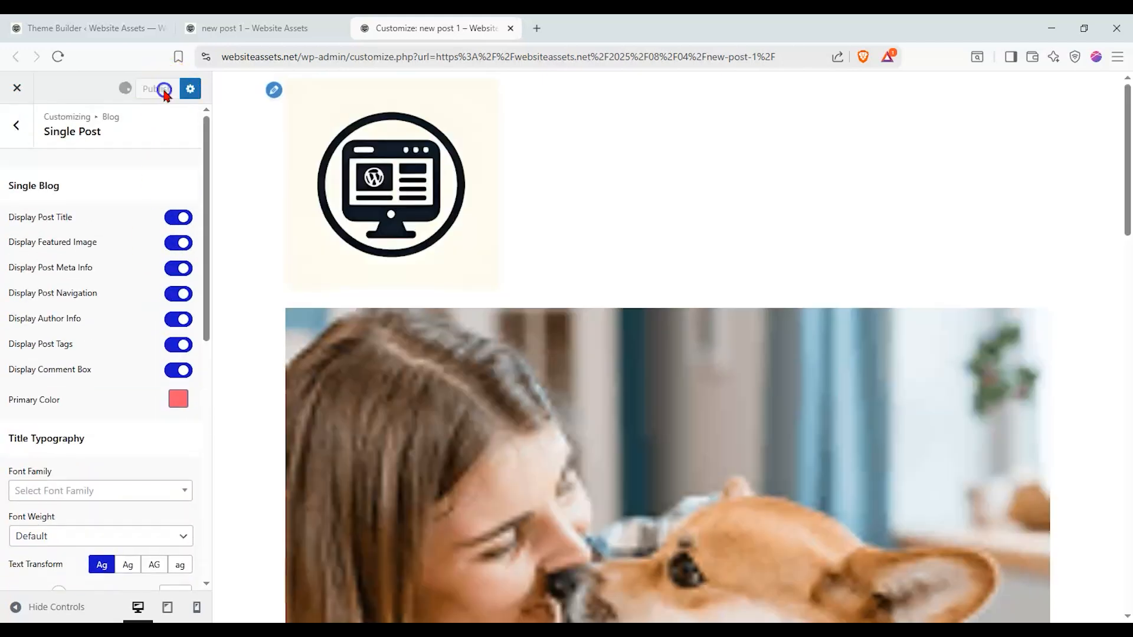
left_click(254, 37)
left_click(57, 56)
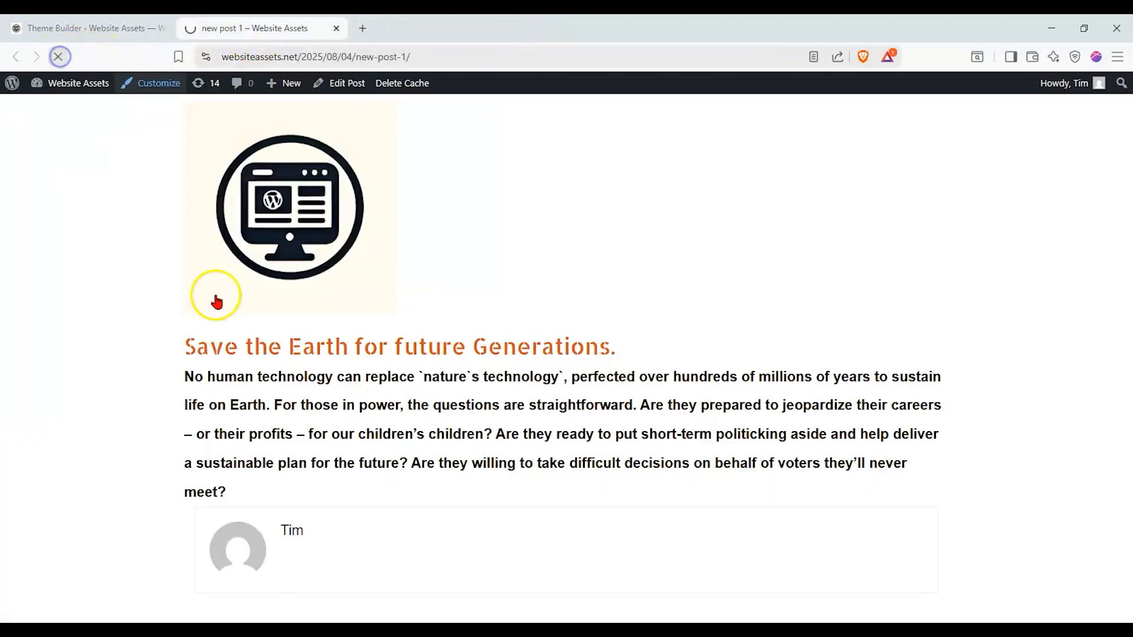
Examine the live post's featured image, title, date, categories, author, paragraph content and tags.
scroll(213, 299, "down", 14)
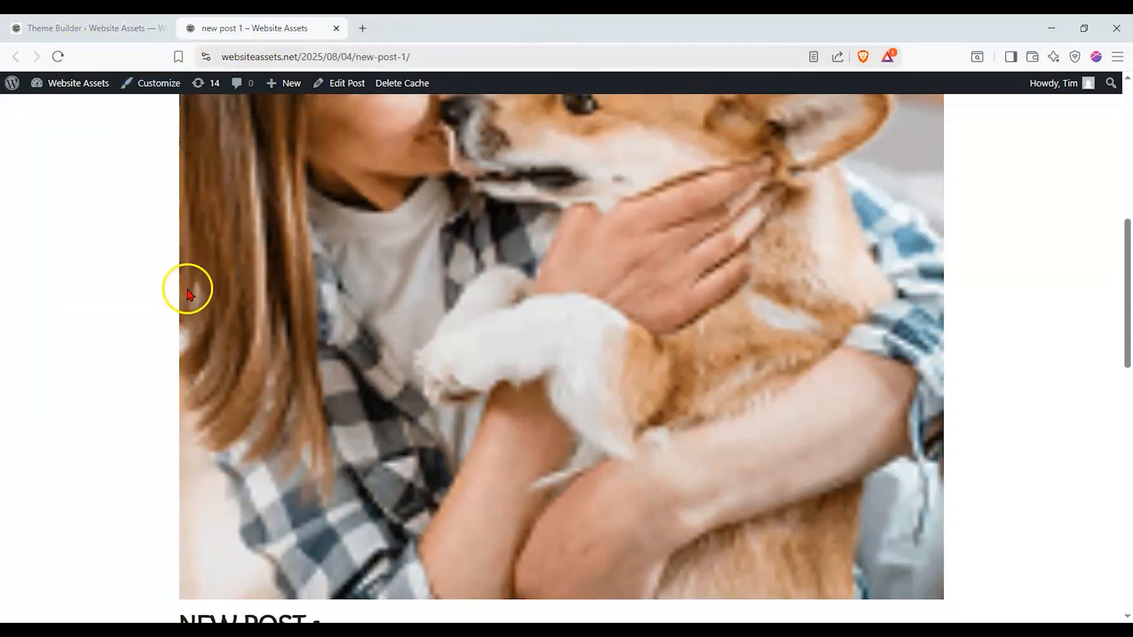
scroll(257, 222, "down", 2)
left_click_drag(183, 199, 319, 199)
left_click(325, 200)
left_click_drag(179, 237, 255, 232)
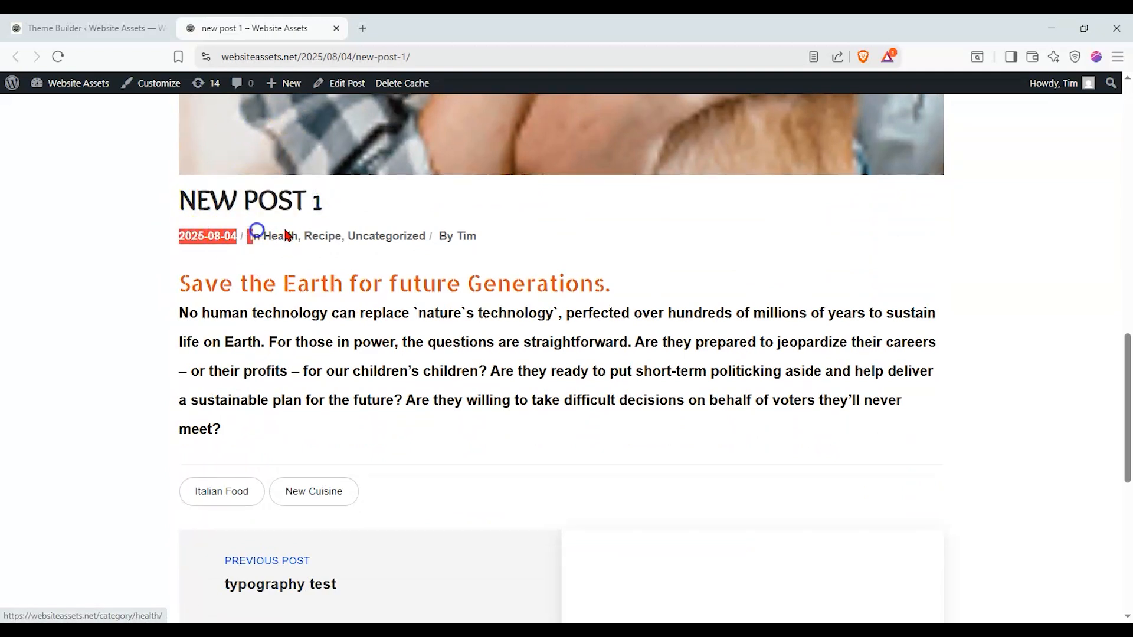
left_click_drag(347, 236, 371, 207)
left_click(321, 256)
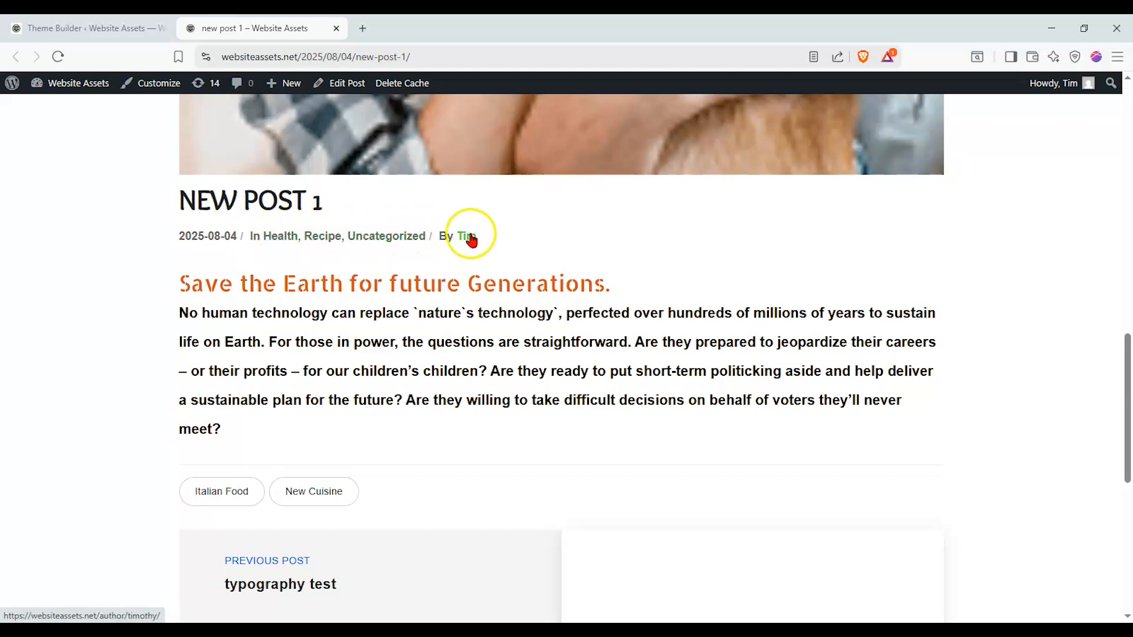
scroll(233, 269, "down", 1)
left_click_drag(204, 218, 392, 223)
left_click(392, 223)
scroll(194, 349, "down", 1)
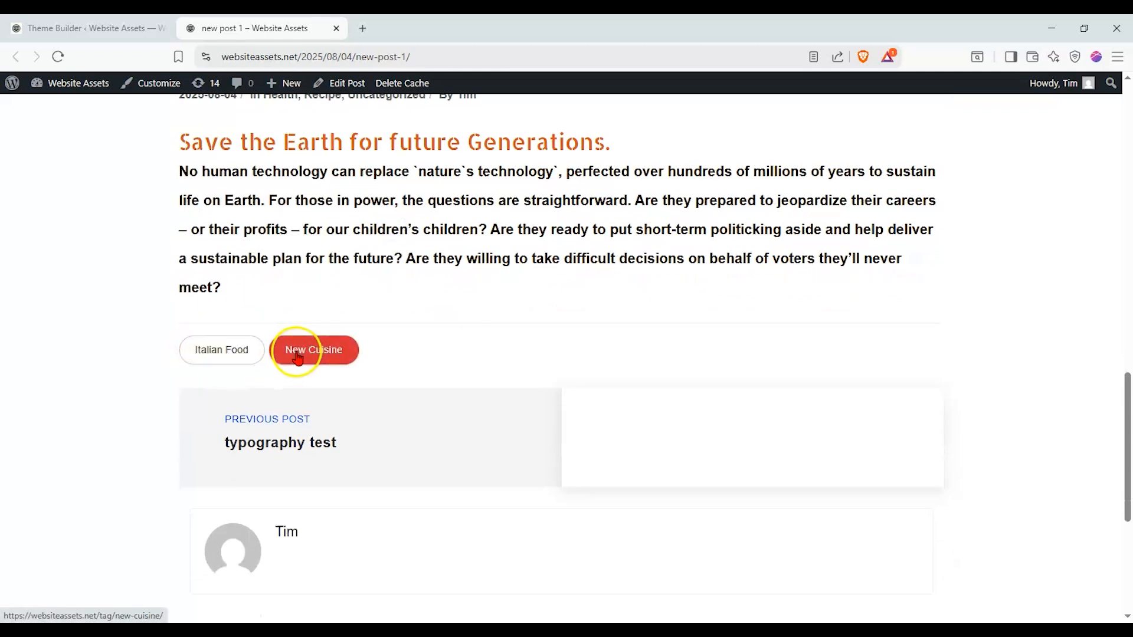
Test the post navigation by opening the previous post "typography test" and returning through its next-post link.
left_click(291, 429)
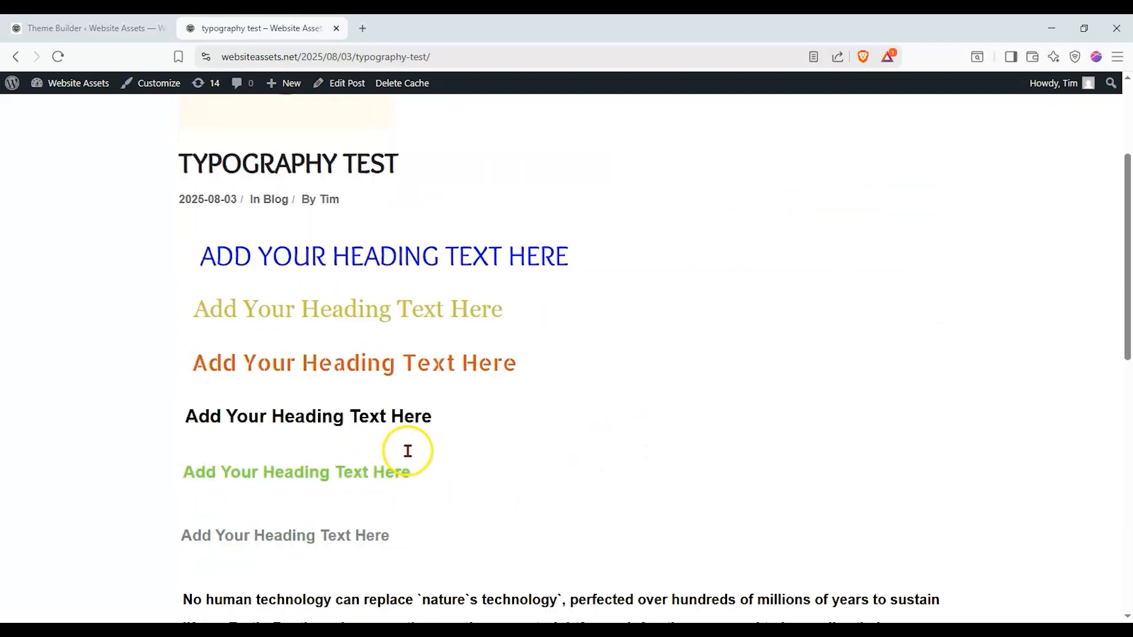
scroll(407, 451, "down", 5)
left_click(873, 470)
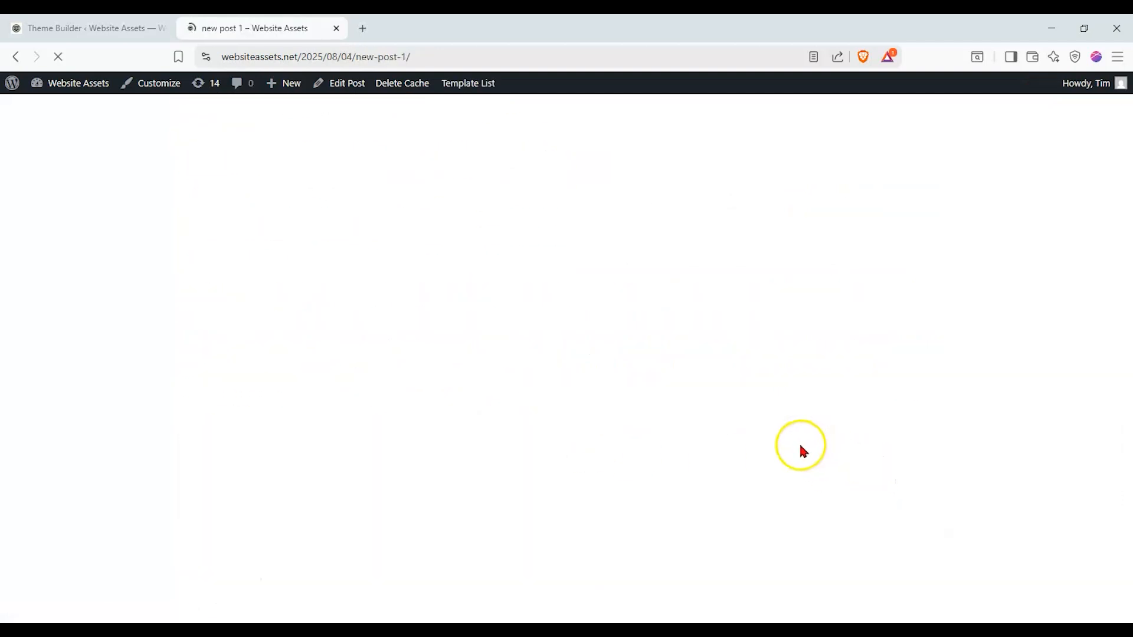
scroll(132, 321, "down", 10)
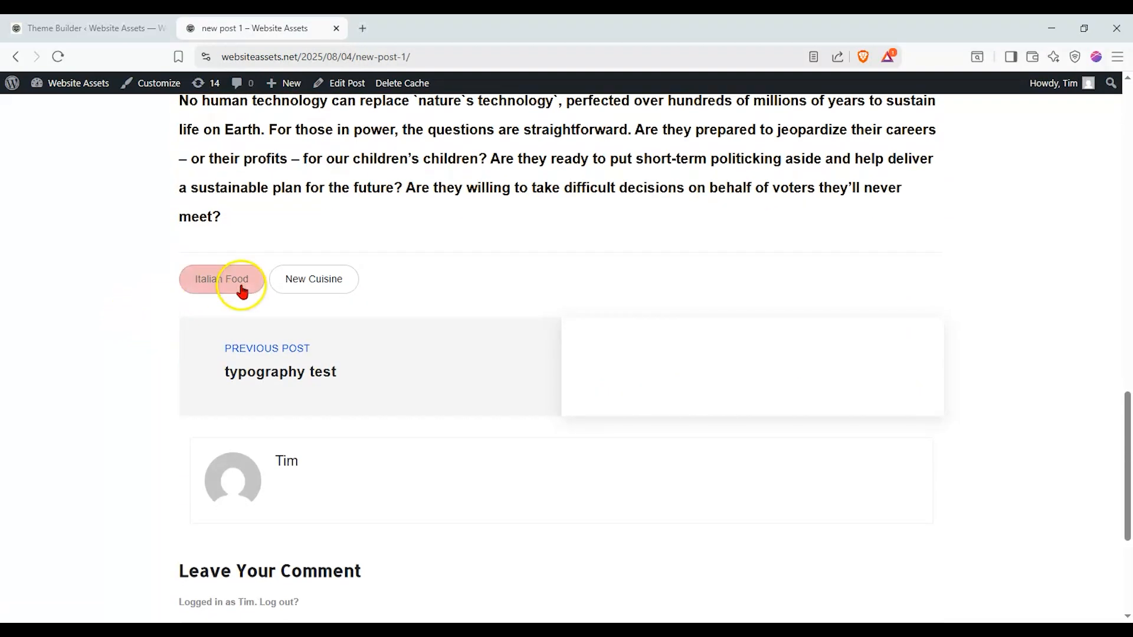
Review the archive page of the "Italian Food" tag and go back to the post.
left_click(242, 290)
scroll(339, 305, "down", 5)
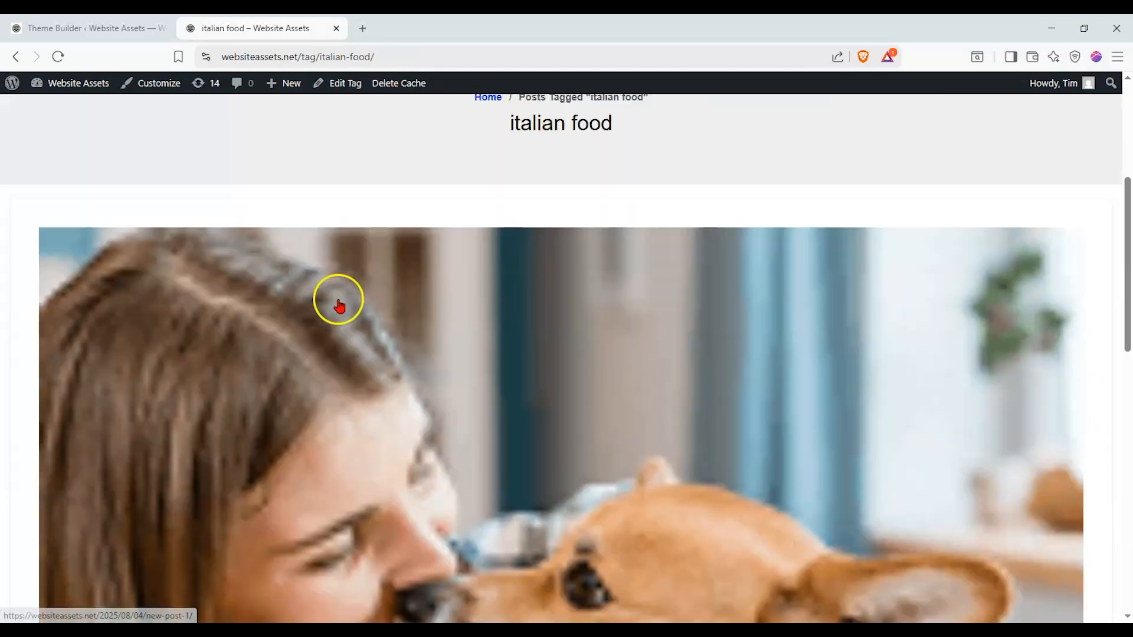
scroll(339, 306, "up", 3)
scroll(494, 265, "down", 10)
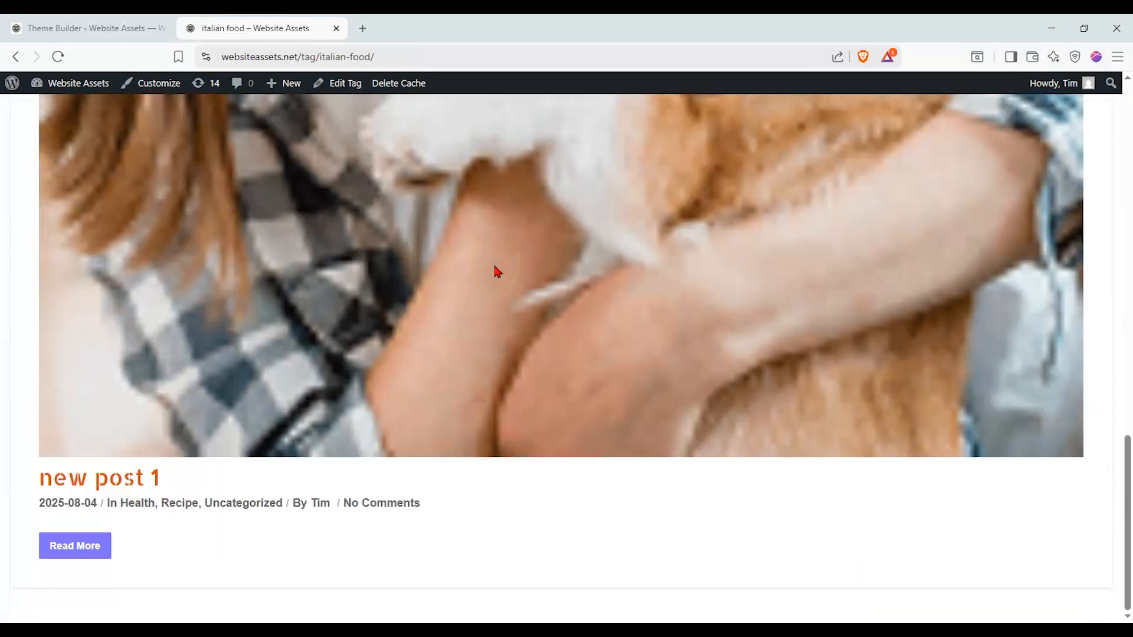
left_click(15, 56)
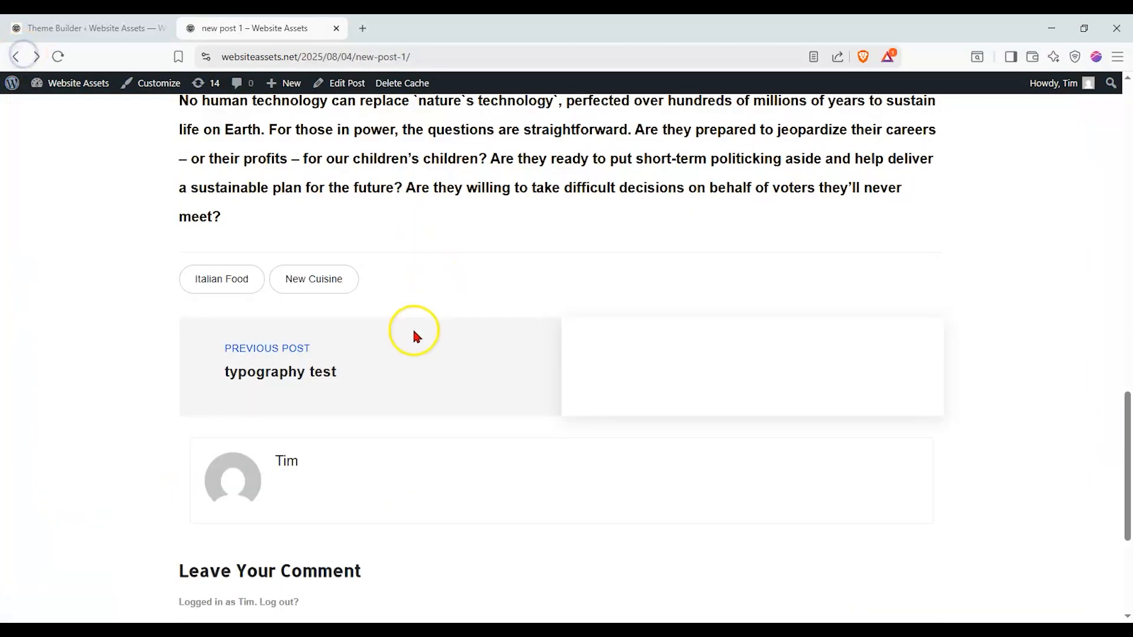
Check the author box and comment form below the post, and look over its featured image and title.
scroll(412, 328, "down", 4)
scroll(142, 423, "up", 3)
scroll(189, 383, "down", 3)
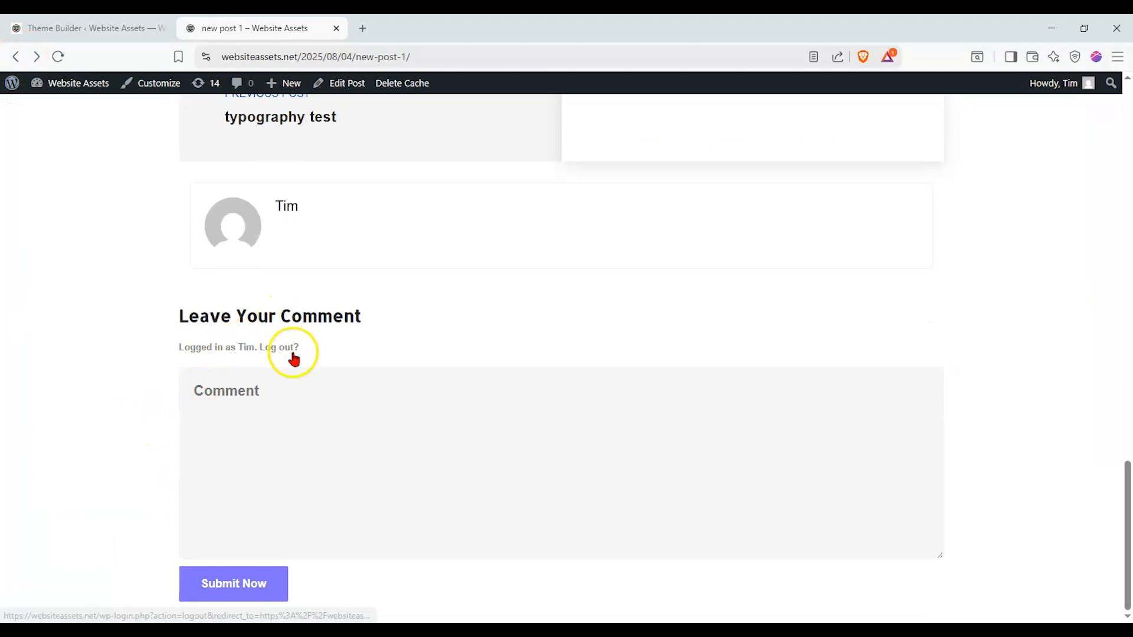
scroll(378, 339, "up", 15)
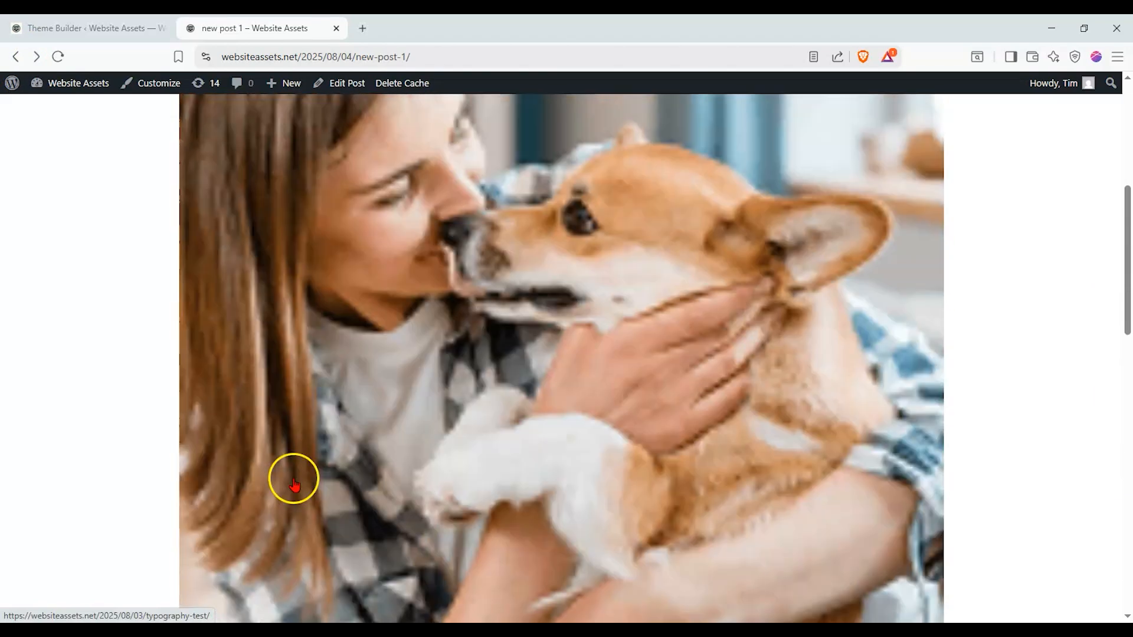
scroll(184, 352, "down", 14)
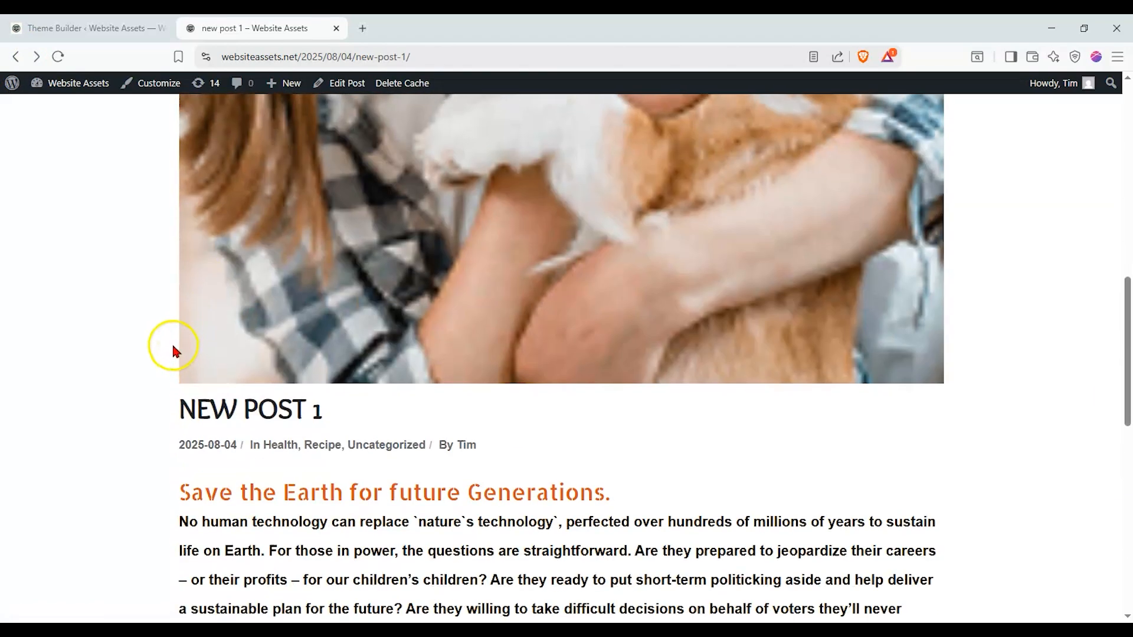
scroll(171, 347, "up", 3)
scroll(233, 316, "down", 2)
Revisit the previous post "typography test", check its post navigation, and return to "new post 1".
left_click(246, 347)
scroll(222, 342, "down", 9)
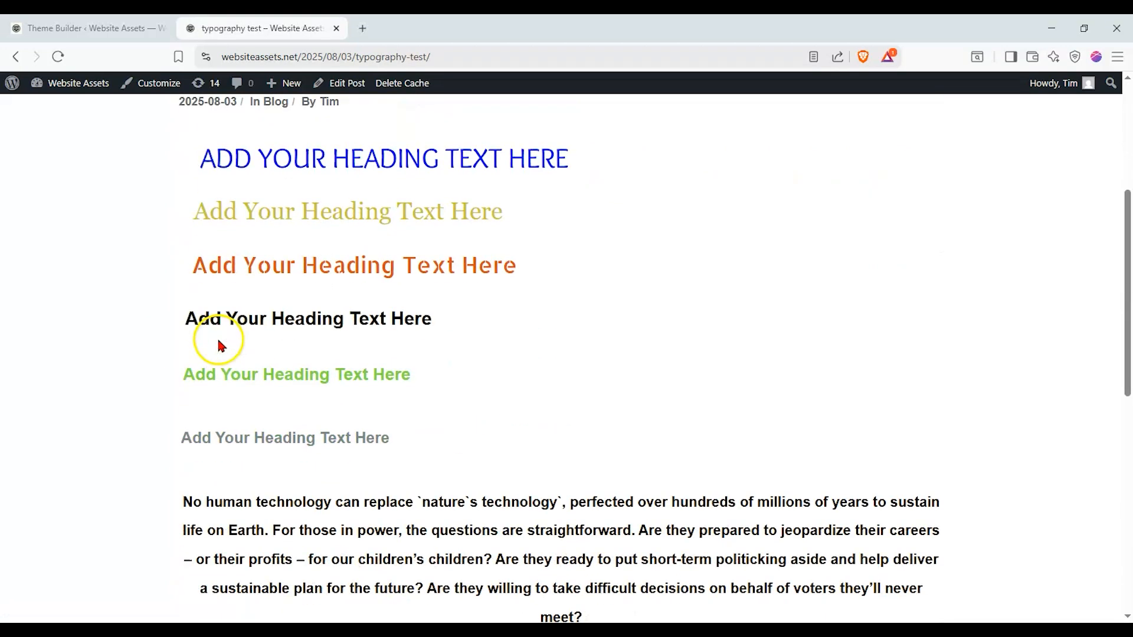
scroll(222, 342, "down", 2)
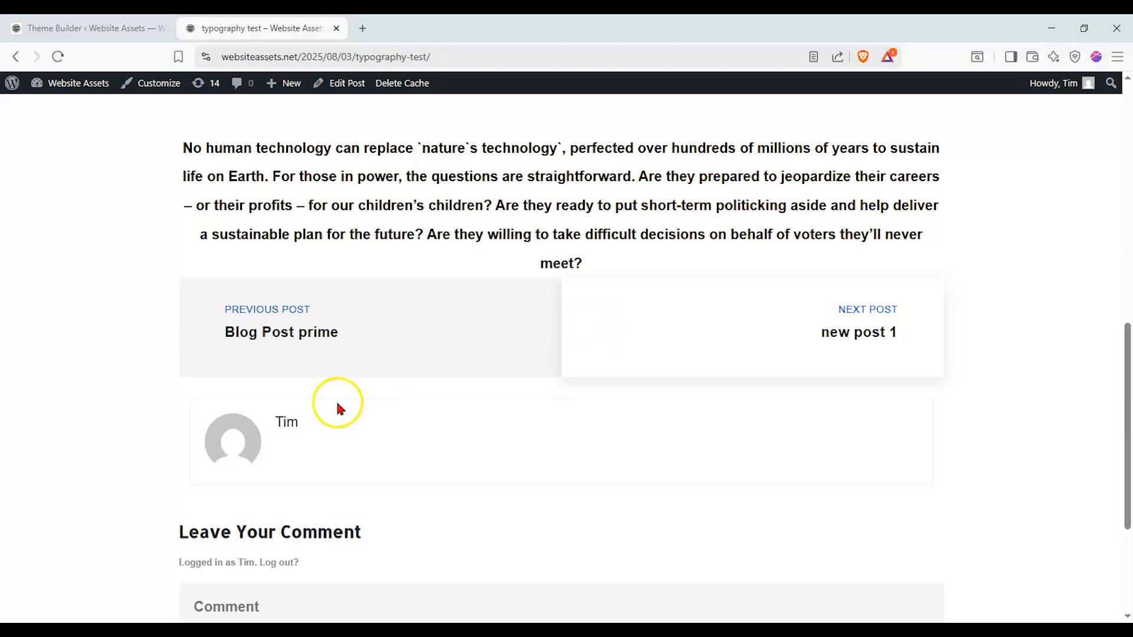
left_click(859, 326)
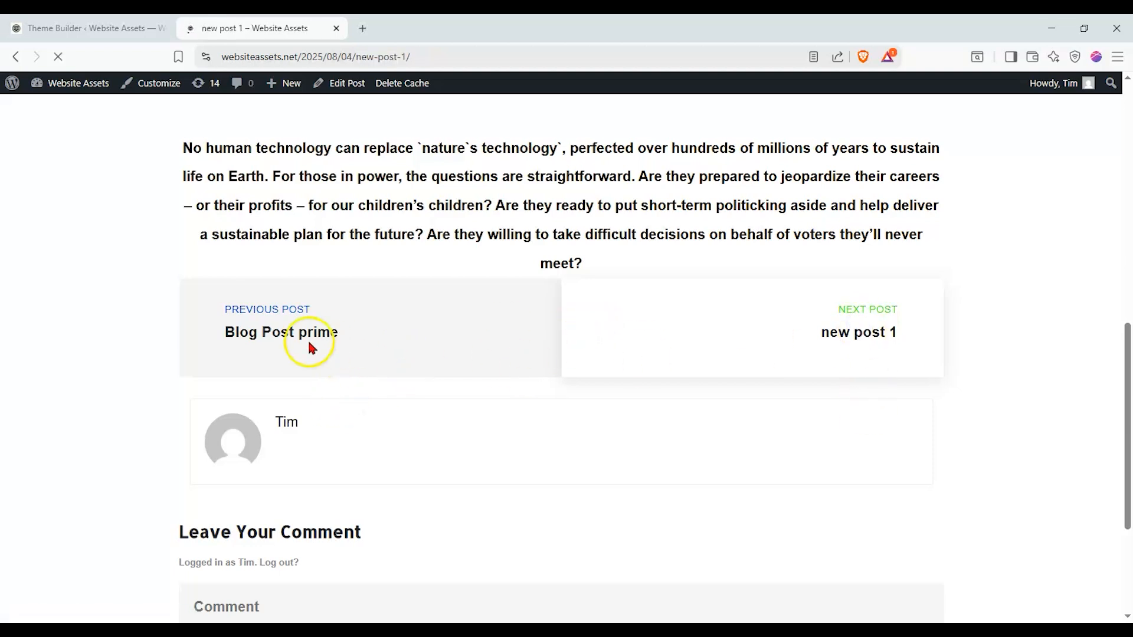
scroll(142, 319, "down", 9)
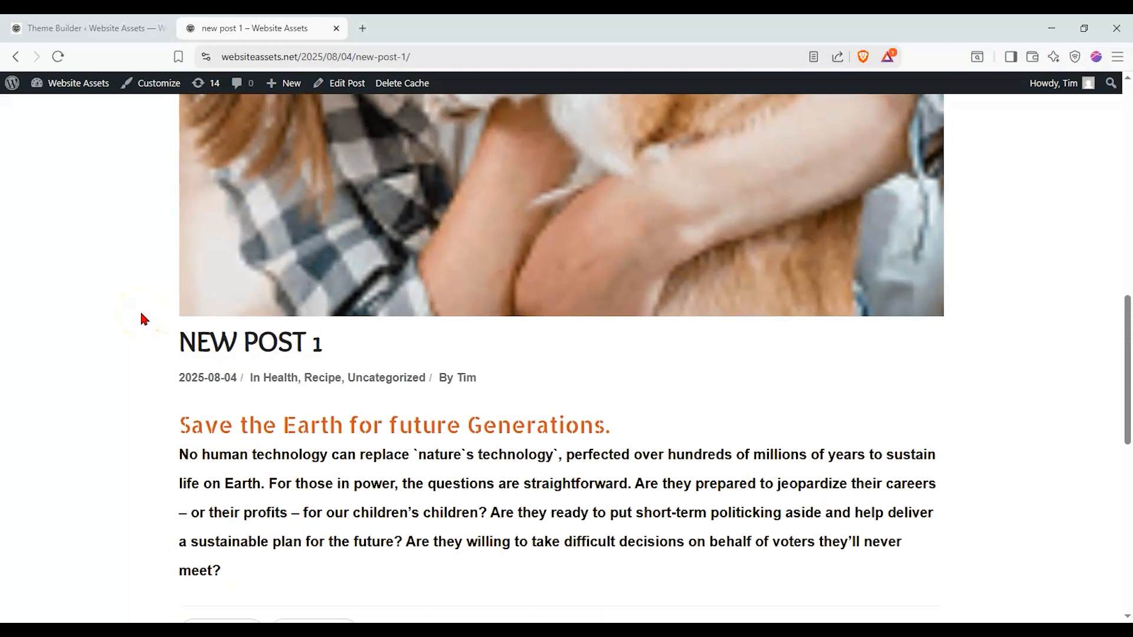
scroll(141, 319, "down", 2)
Go to the WordPress dashboard in the Theme Builder browser tab and start a new page.
left_click(95, 28)
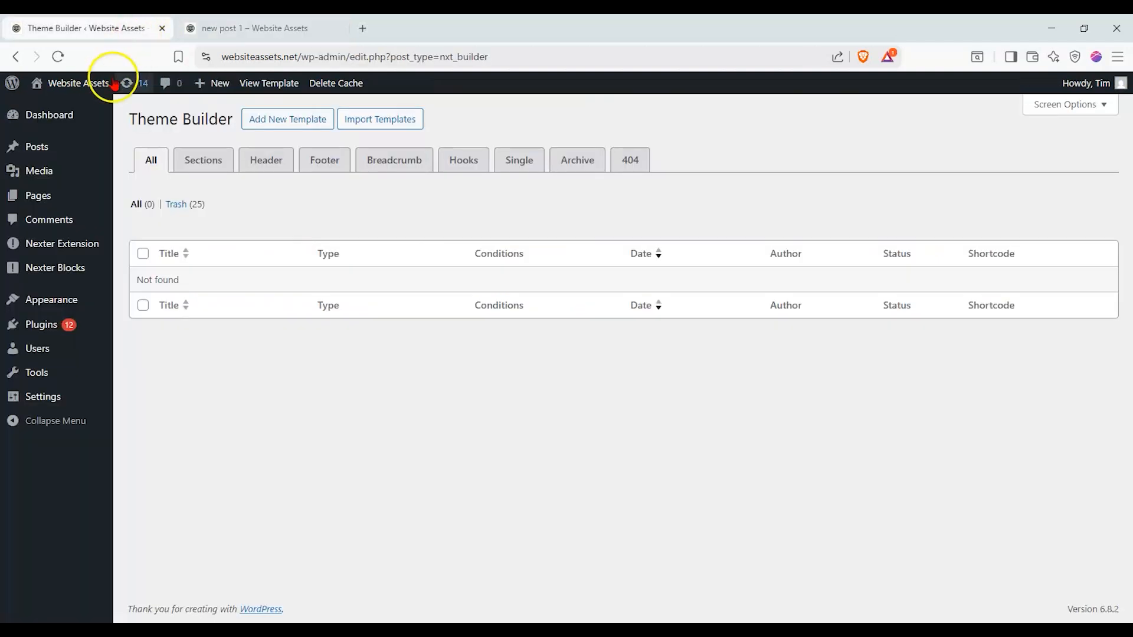
left_click(52, 118)
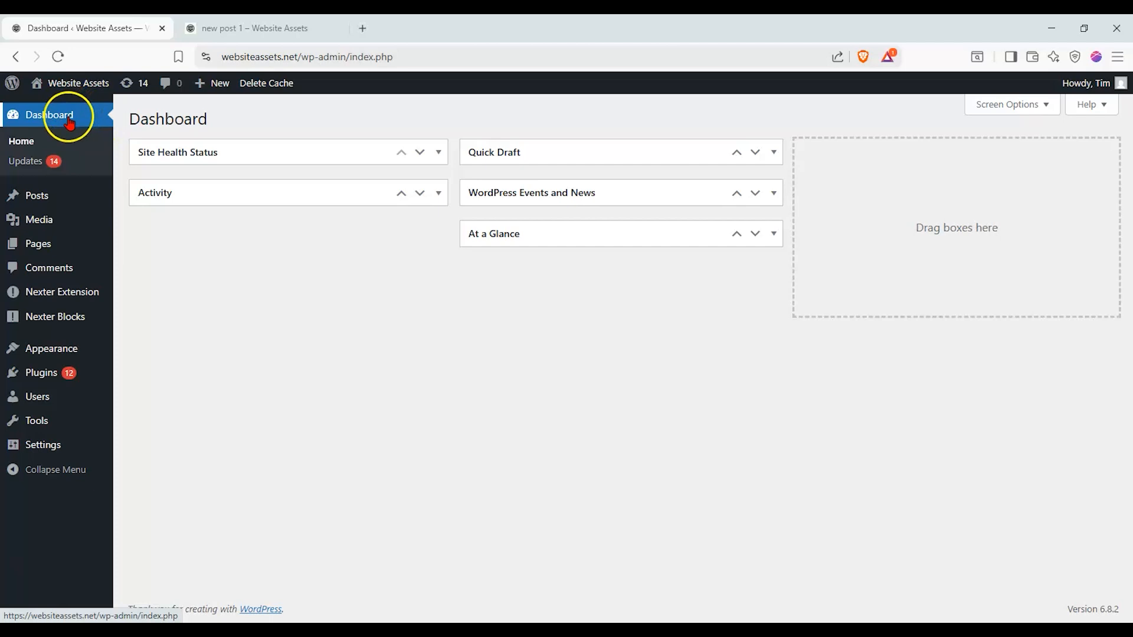
mouse_move(56, 245)
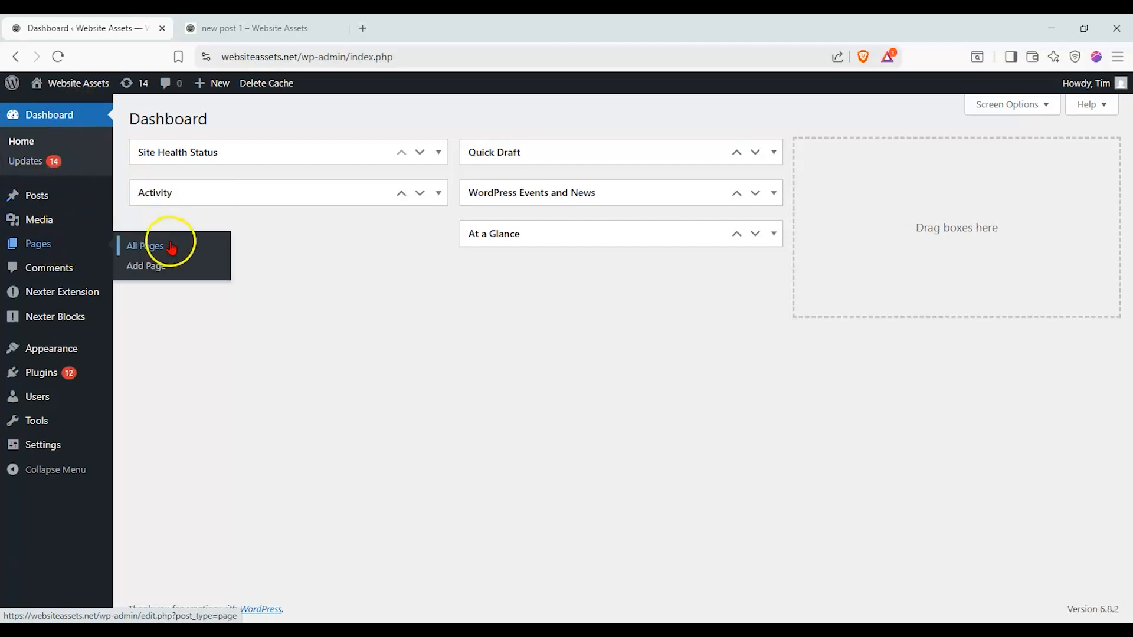
left_click(172, 270)
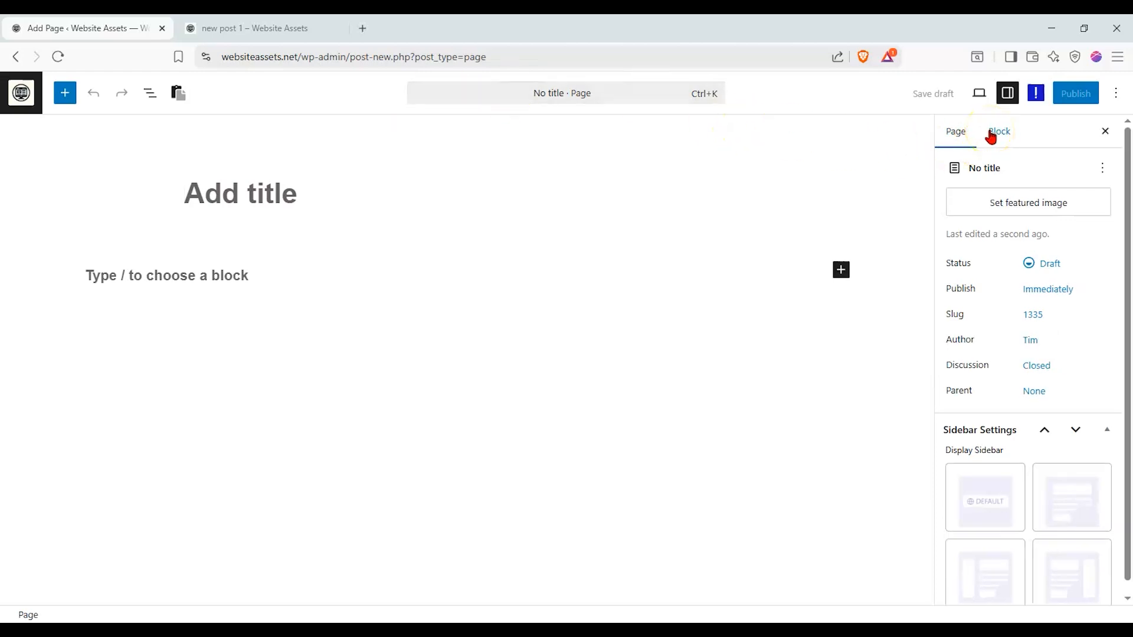
Look over the new page's page and block settings, including its actions menu.
left_click(1040, 203)
left_click(1010, 164)
left_click(1005, 137)
left_click(964, 138)
left_click(1103, 169)
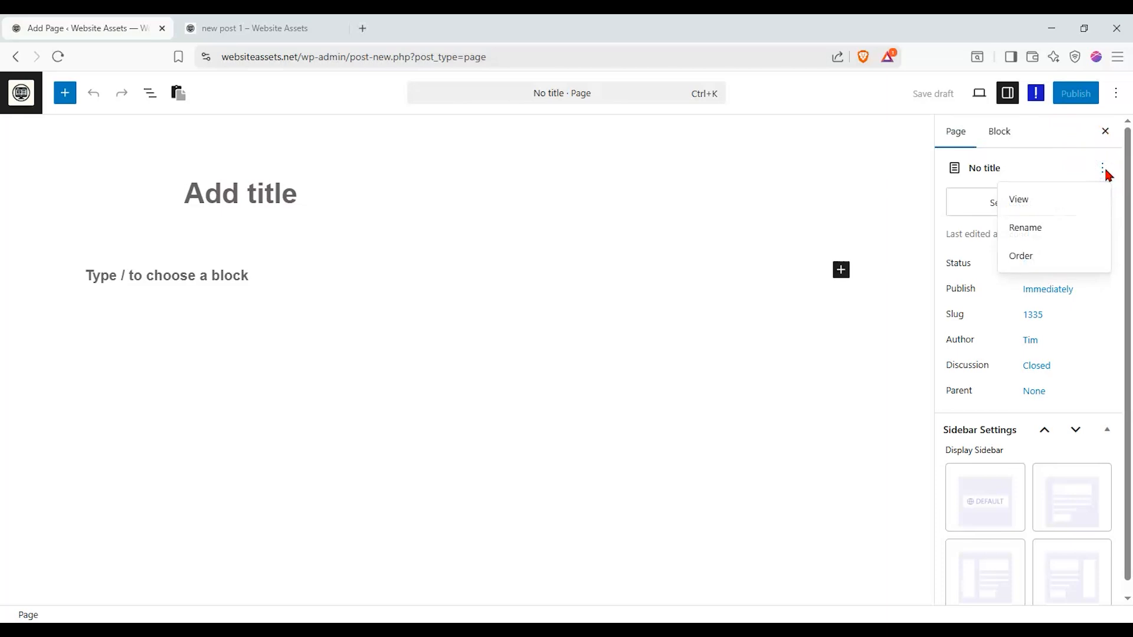
Title the page "new page 1".
left_click(397, 207)
type("new poa")
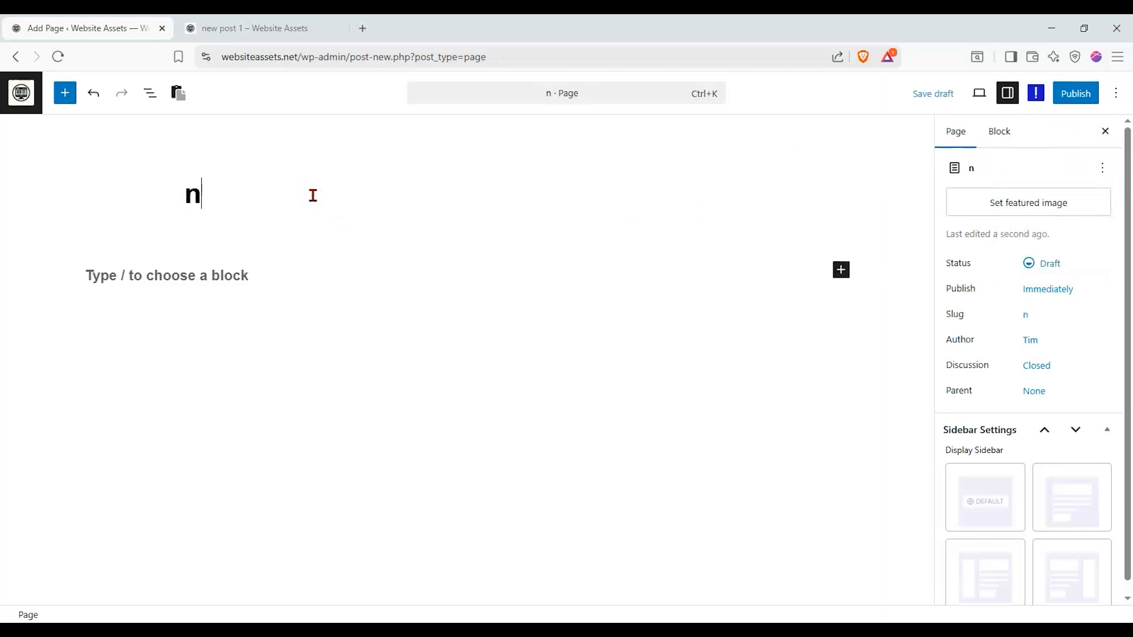
key("BackSpace")
key("BackSpace")
type("age 1")
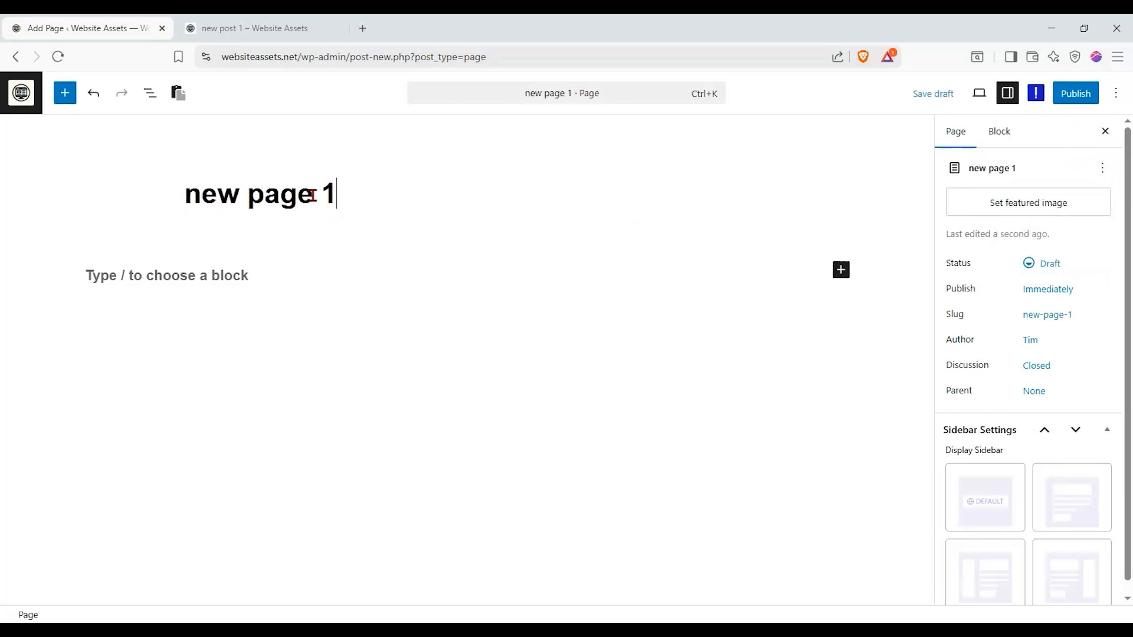
Find the Nexter Paragraph block by searching for "para", add it below the page title, and design it from scratch.
left_click(65, 93)
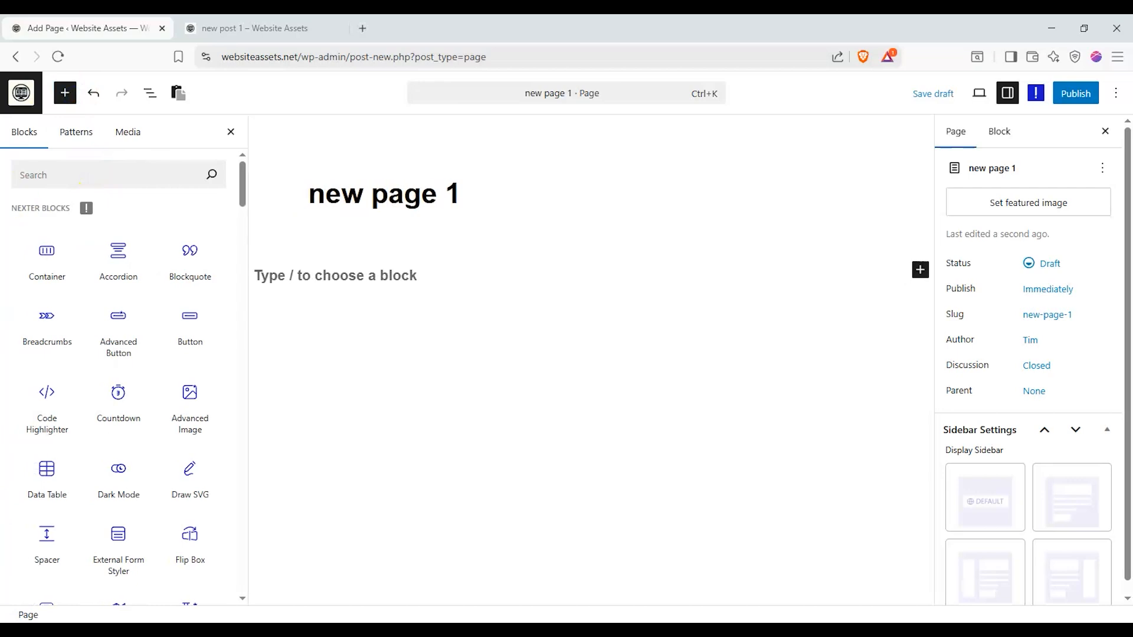
left_click(71, 177)
type("page")
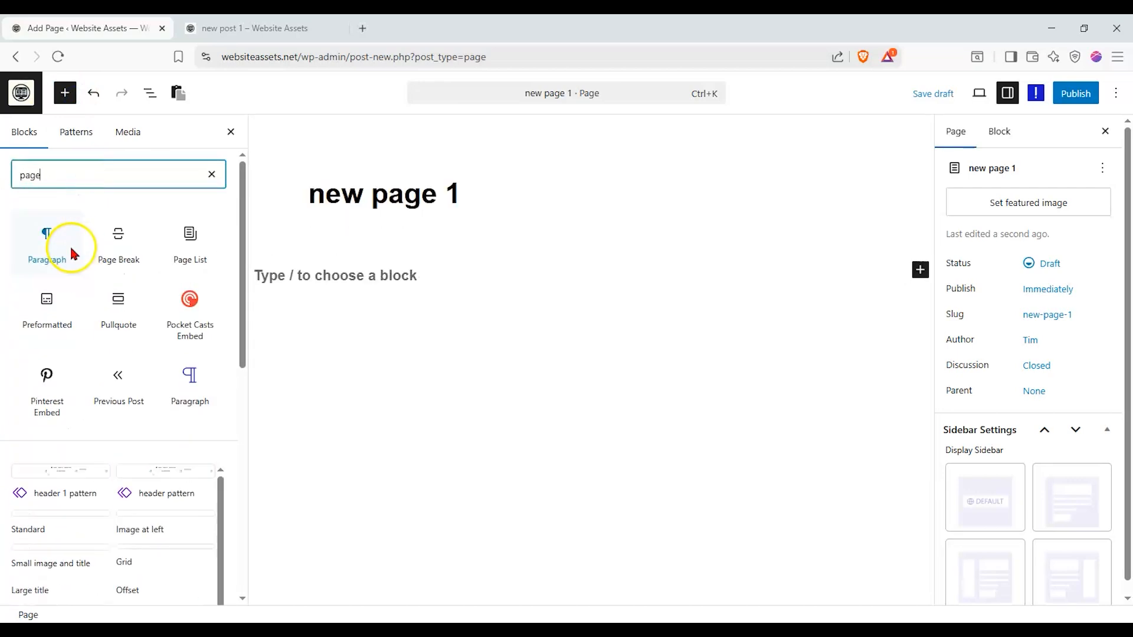
key("ctrl+a")
type("p")
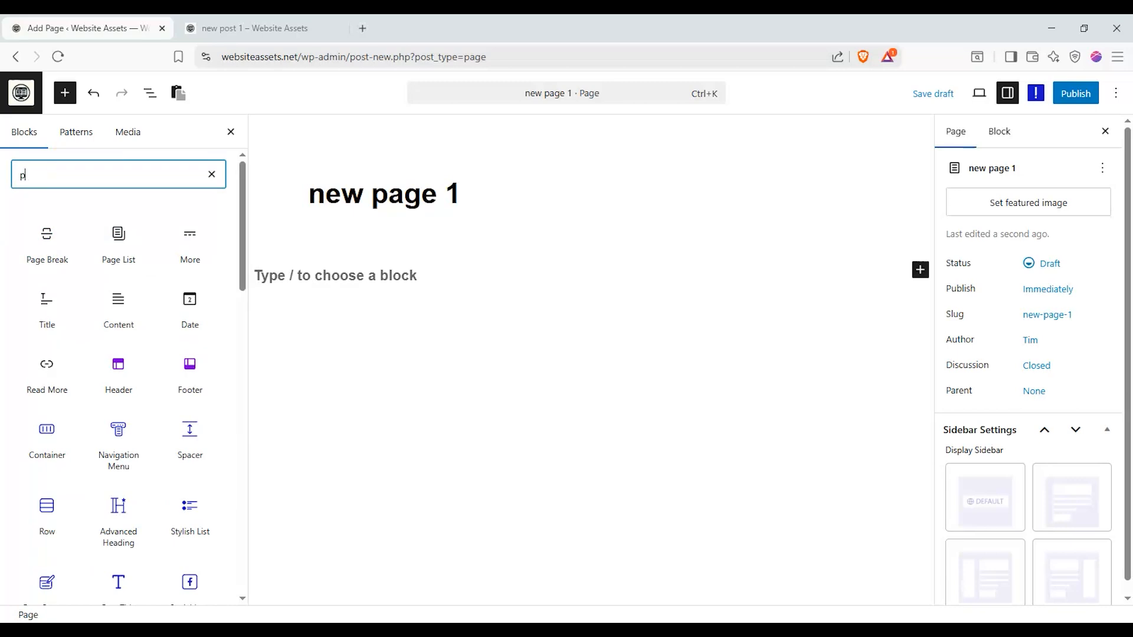
left_click_drag(120, 243, 534, 302)
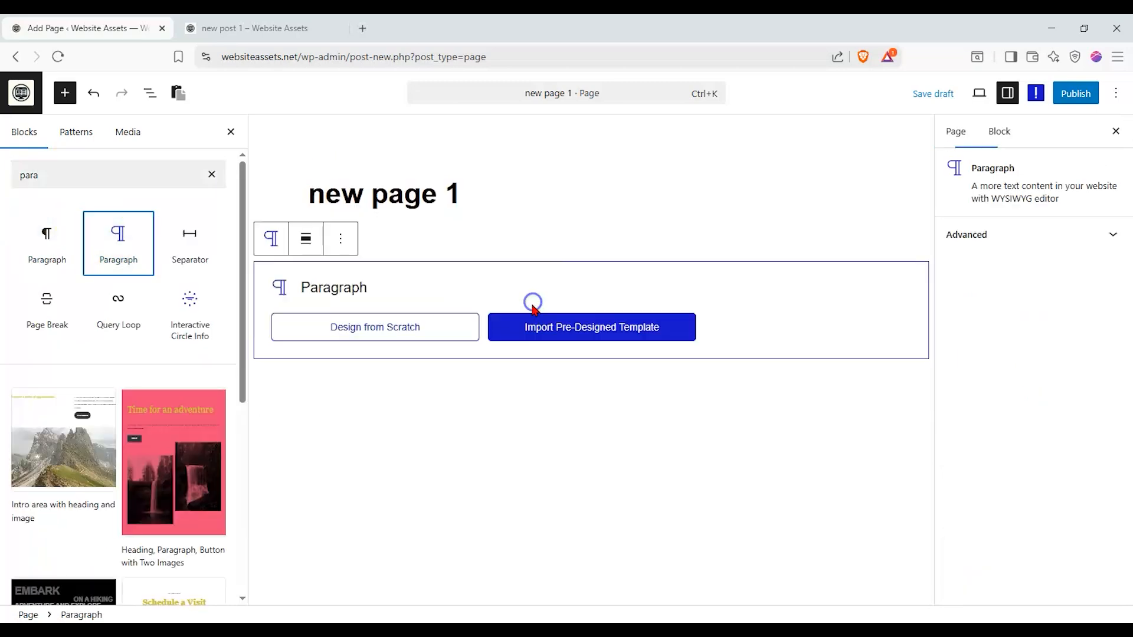
left_click(456, 328)
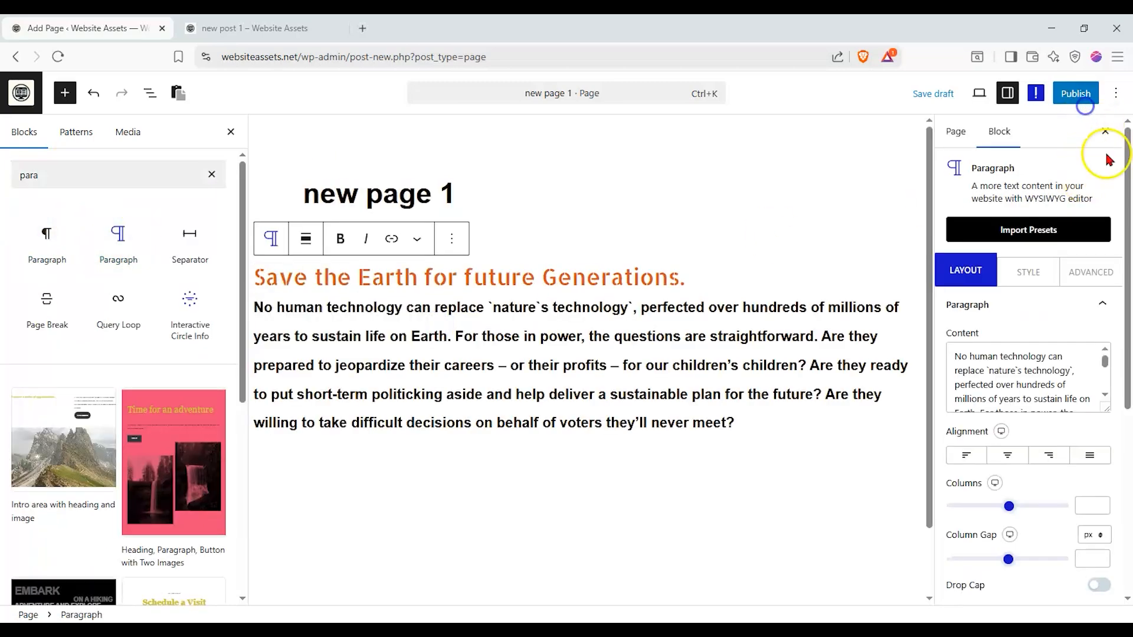
Publish the page and view it live in a new browser tab.
left_click(1095, 104)
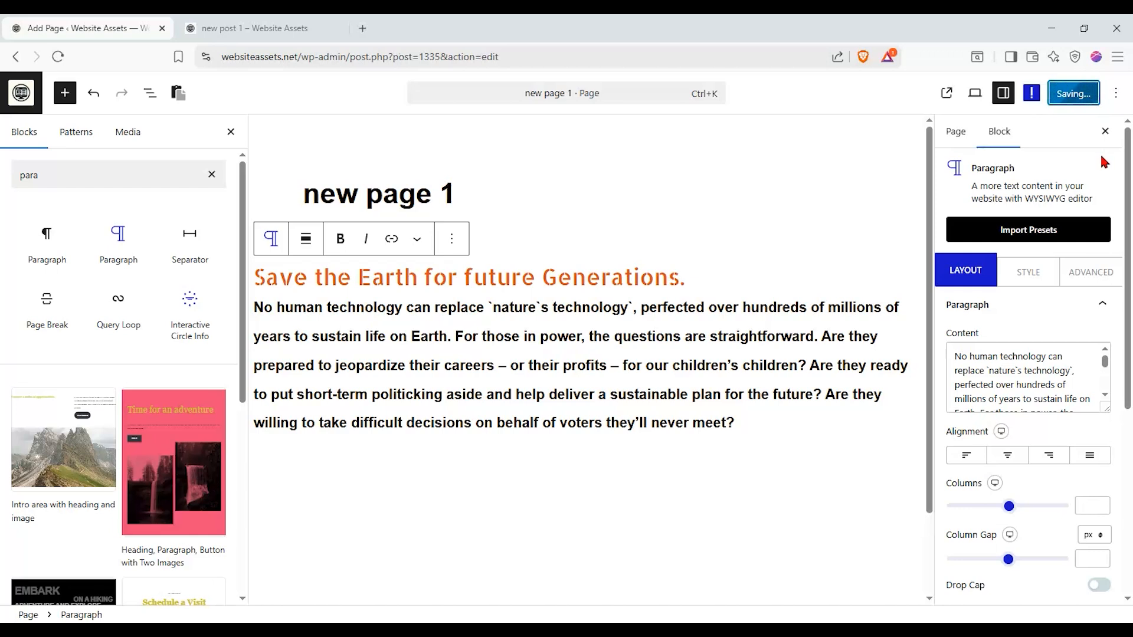
left_click(957, 97)
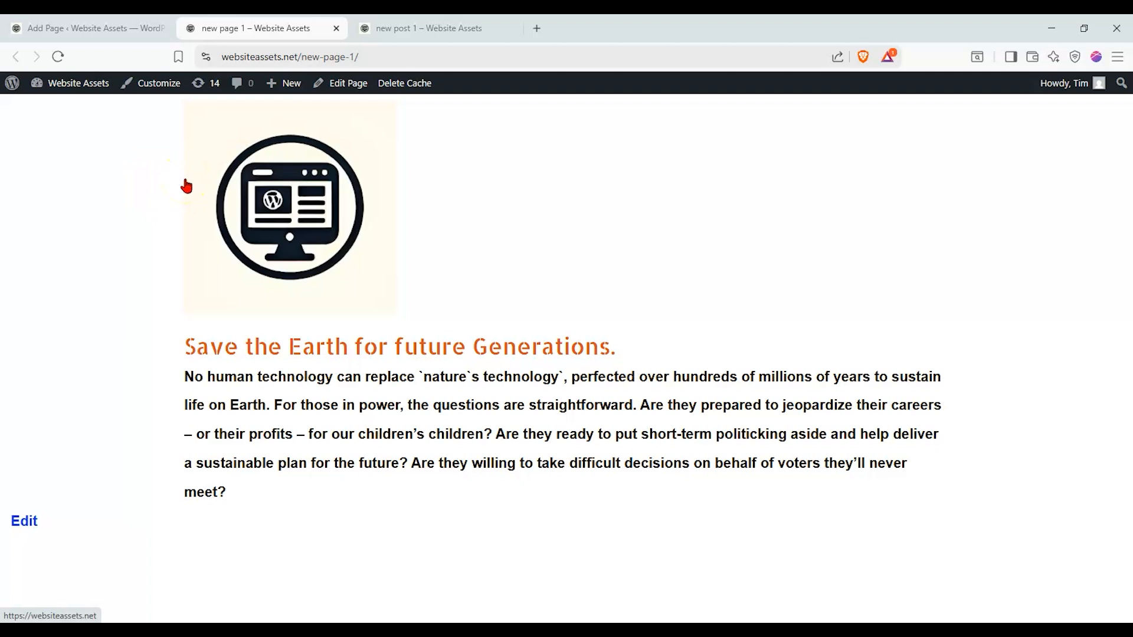
Compare the live page with "new post 1" by looking over the post's title, meta info and featured image.
left_click(378, 28)
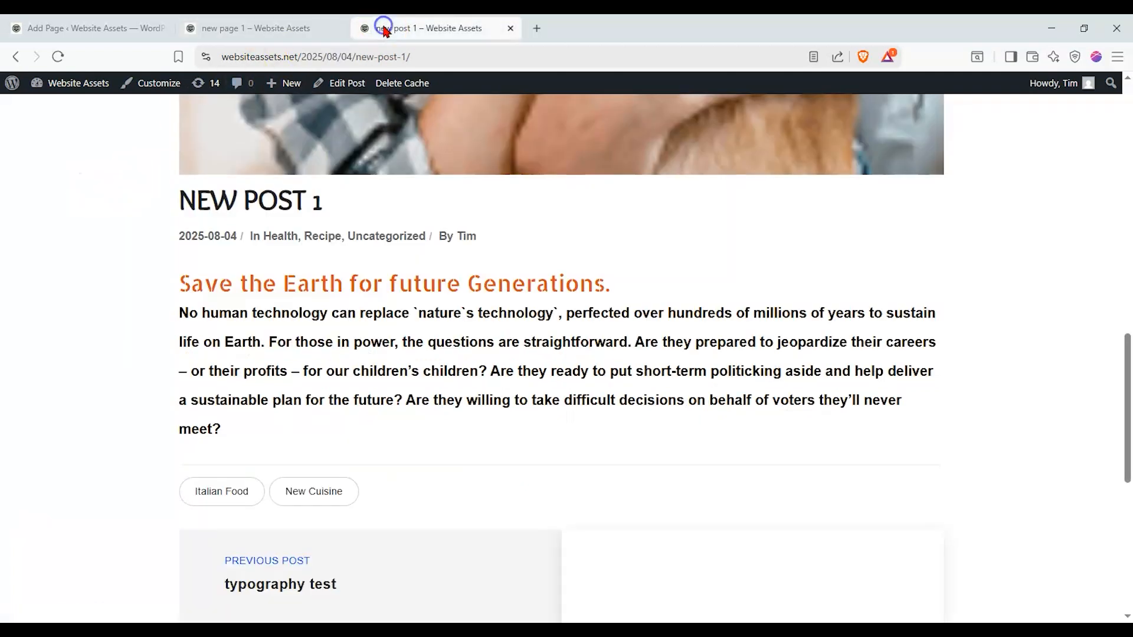
scroll(76, 272, "up", 6)
scroll(85, 261, "up", 3)
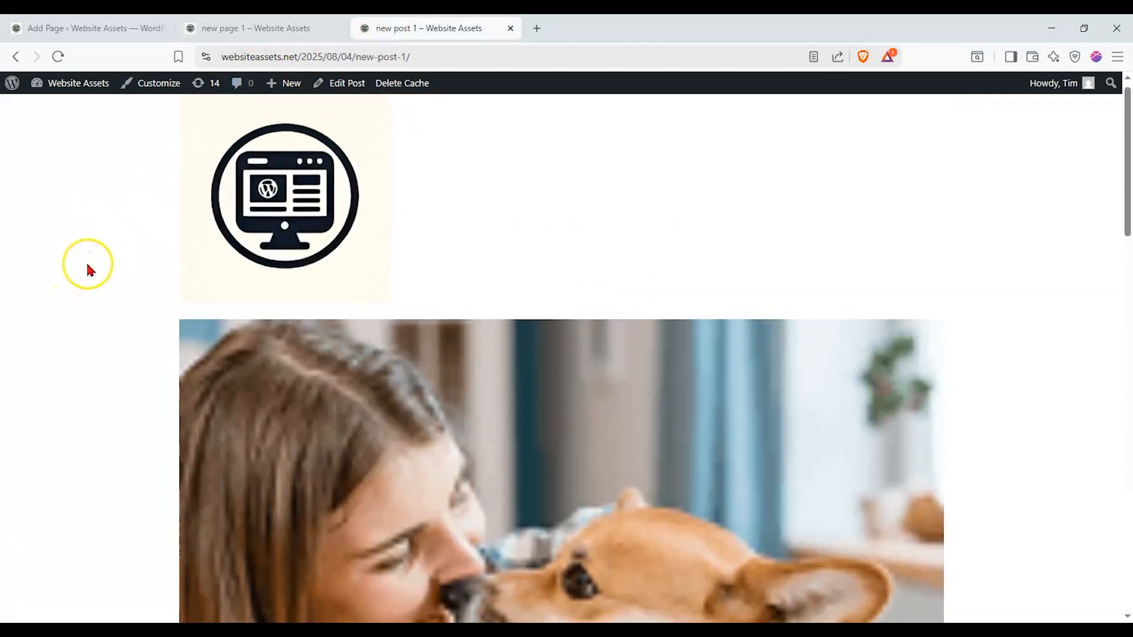
Compare "new post 1" with "new page 1" live, examining the meta info, tags, post navigation, author box and comment form.
scroll(86, 261, "down", 12)
left_click_drag(174, 236, 526, 245)
scroll(531, 250, "down", 6)
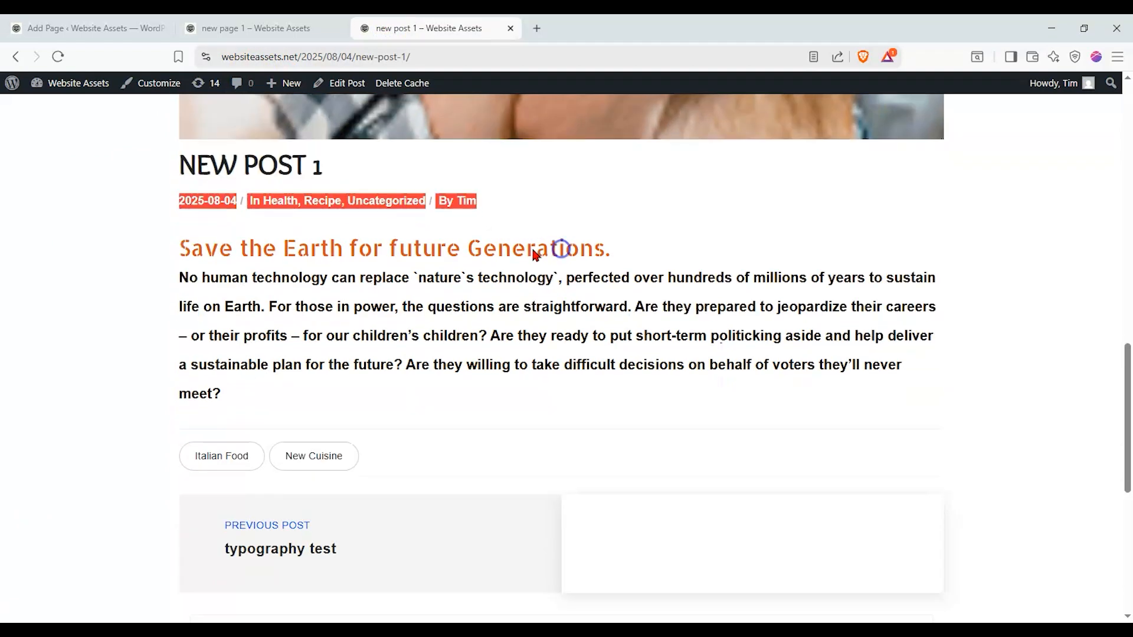
scroll(565, 236, "down", 1)
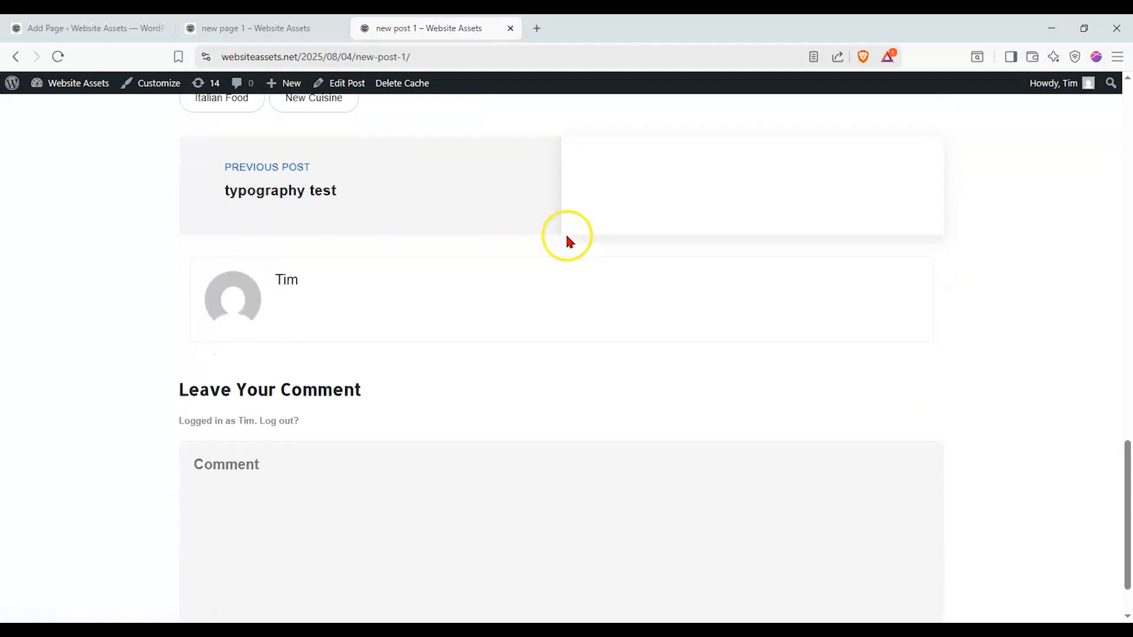
scroll(257, 271, "down", 1)
scroll(272, 212, "up", 3)
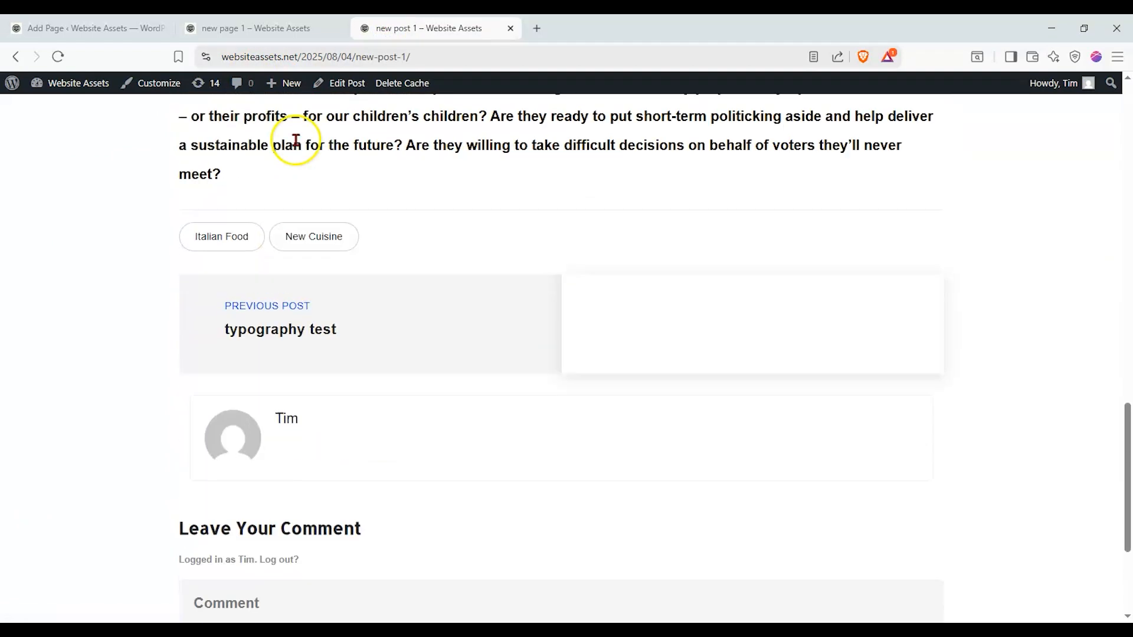
left_click(311, 34)
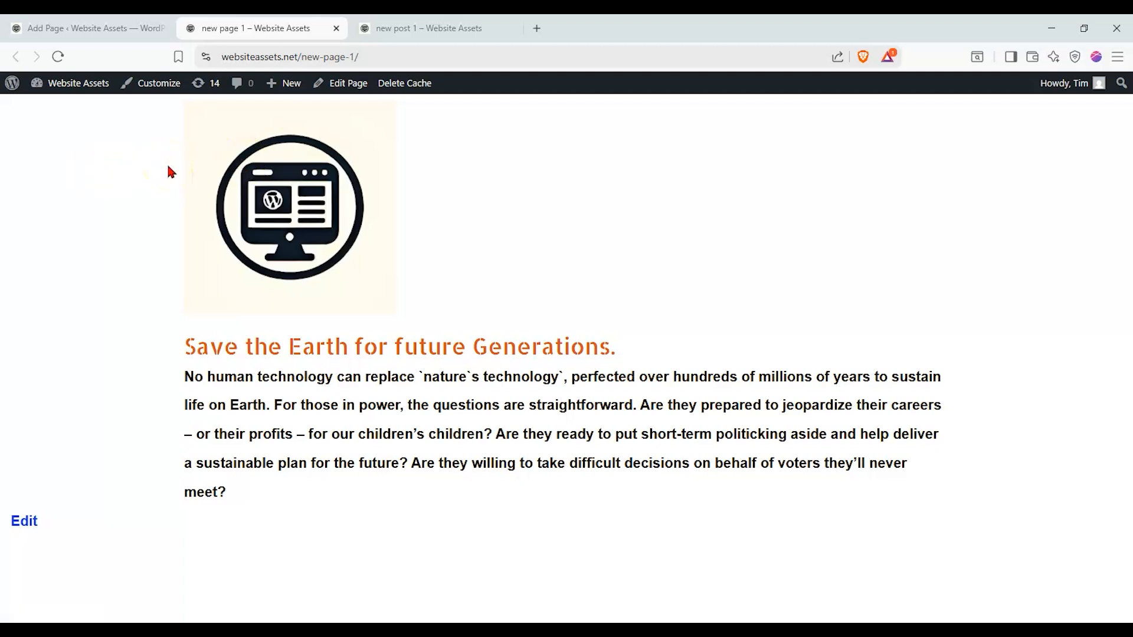
left_click(394, 30)
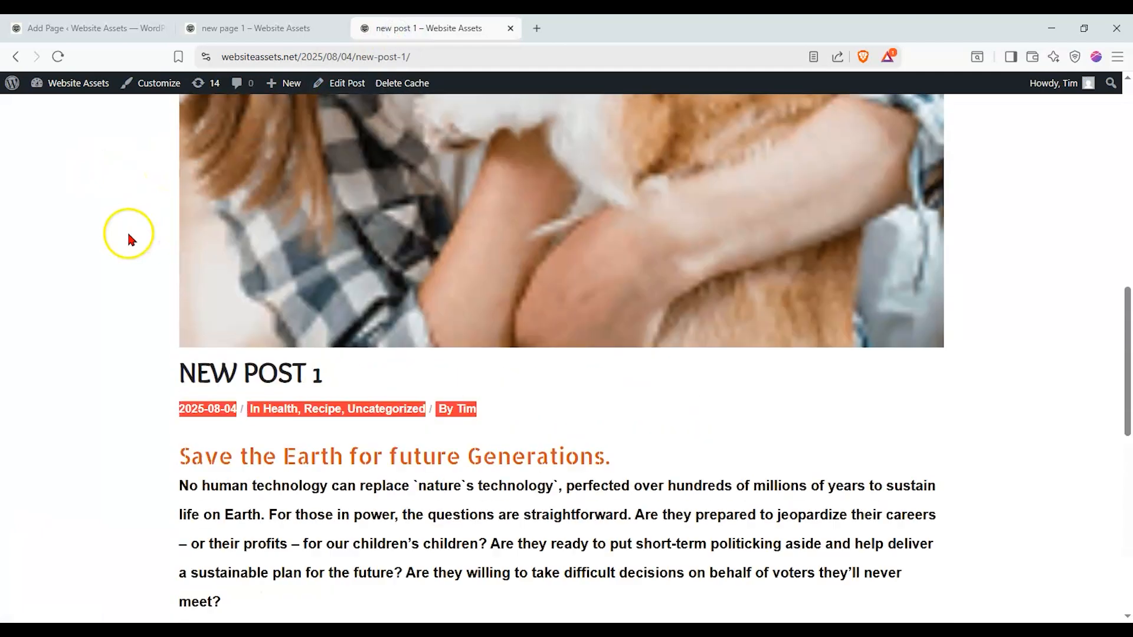
left_click(260, 28)
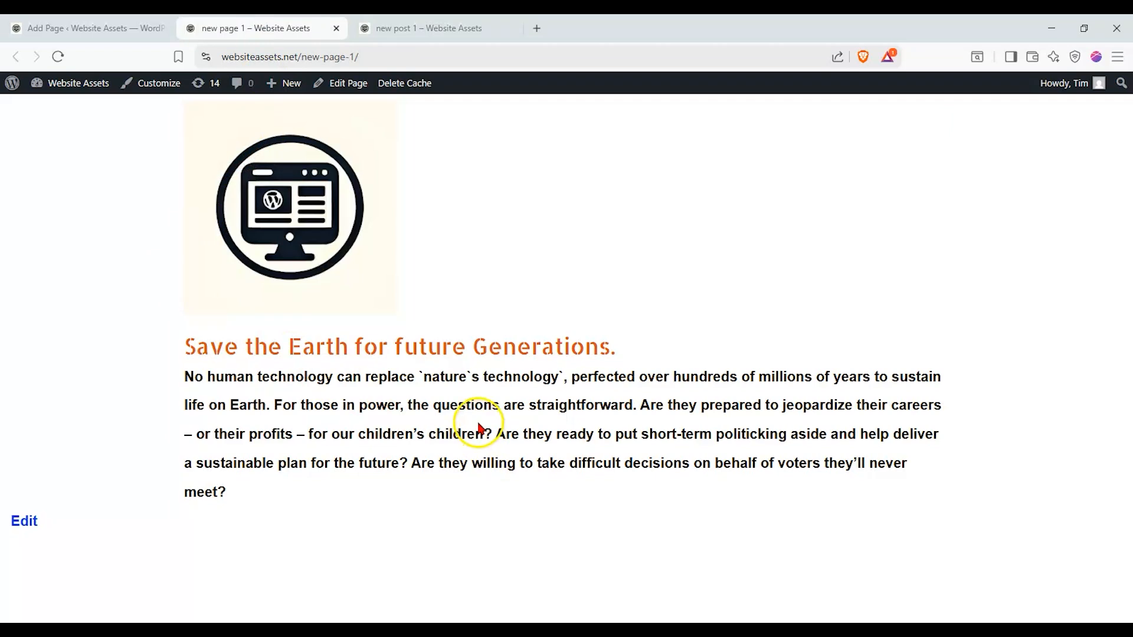
Leave the page editor, go to the WordPress dashboard, and open the theme Customizer.
left_click(117, 37)
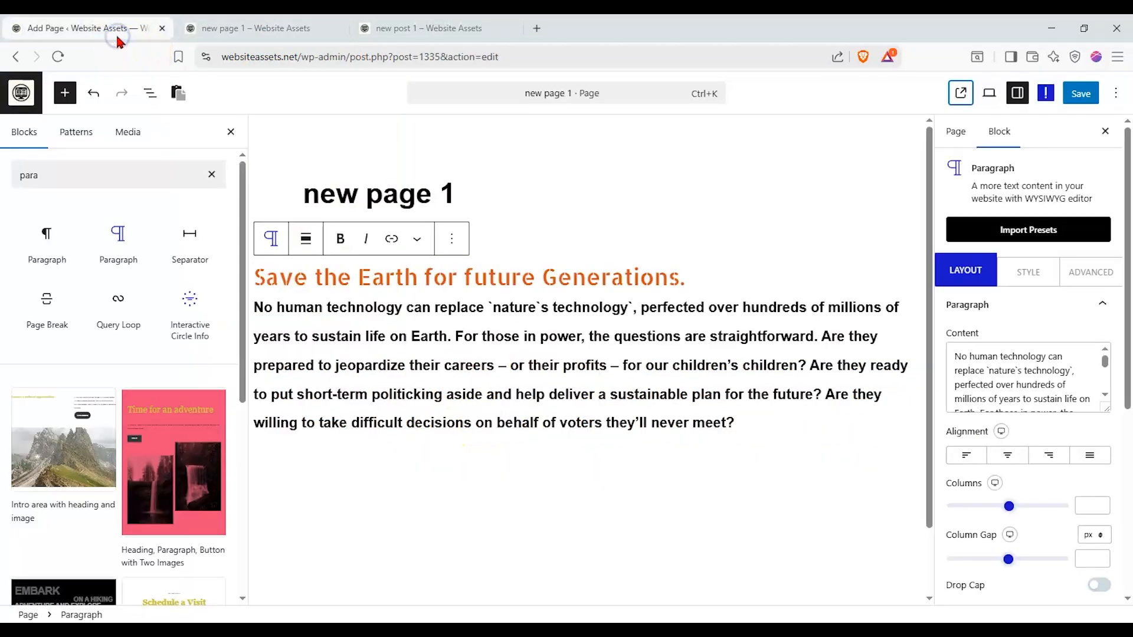
left_click(22, 93)
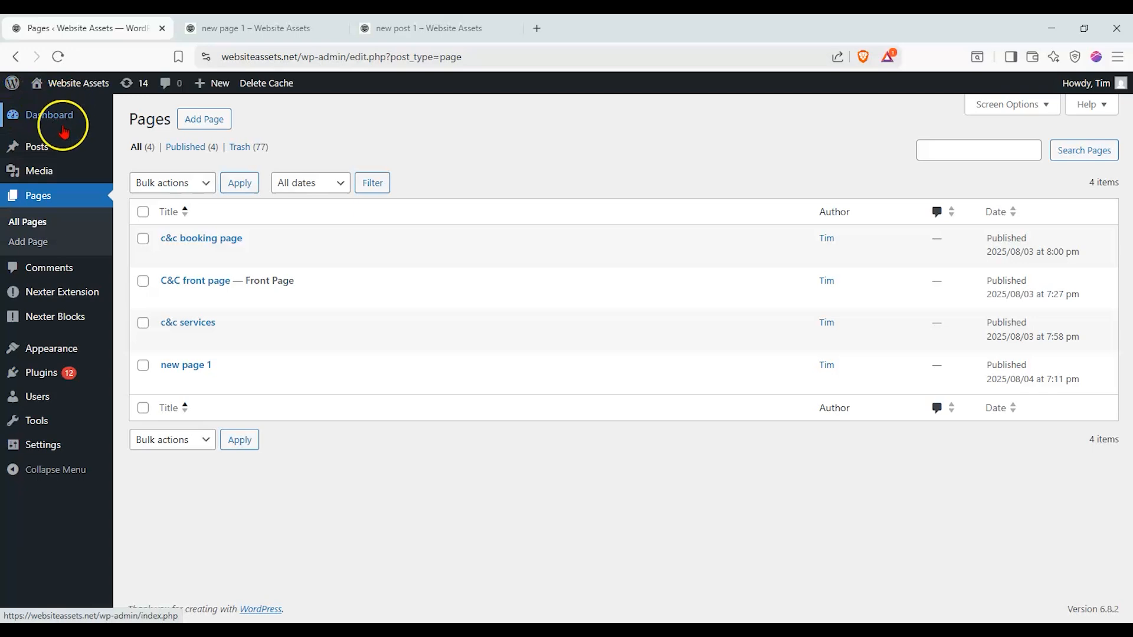
left_click(66, 115)
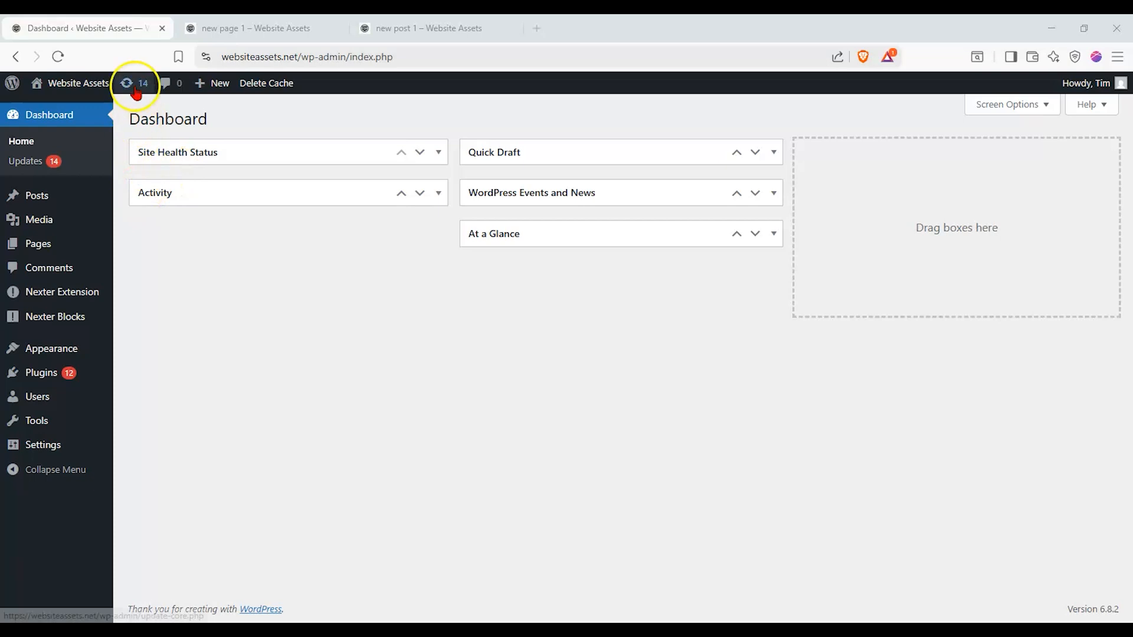
mouse_move(56, 353)
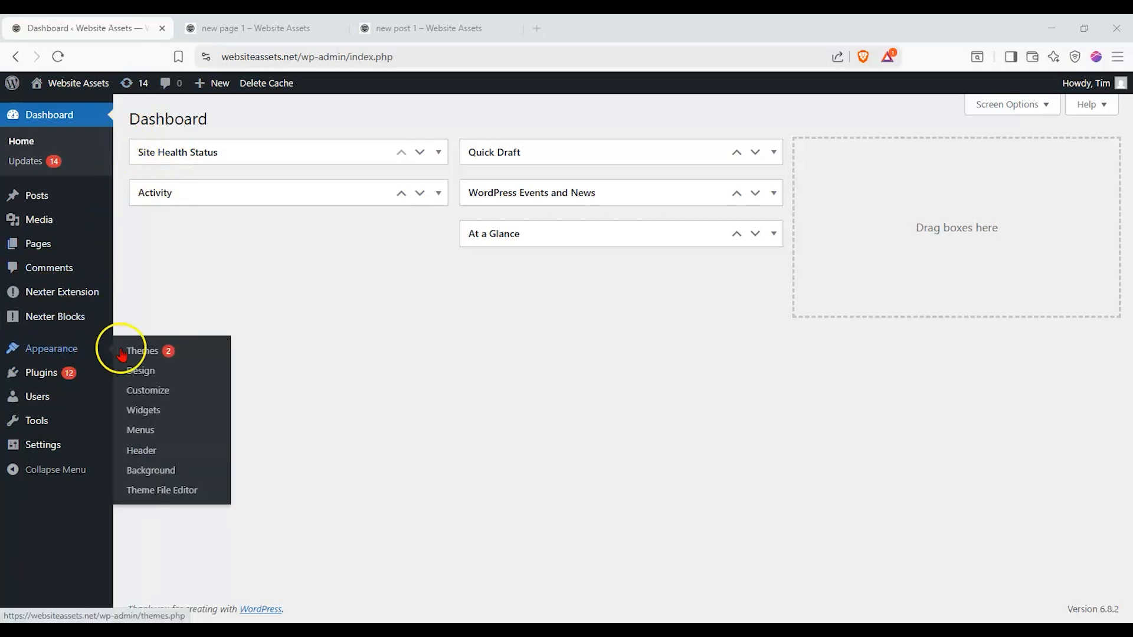
left_click(149, 391)
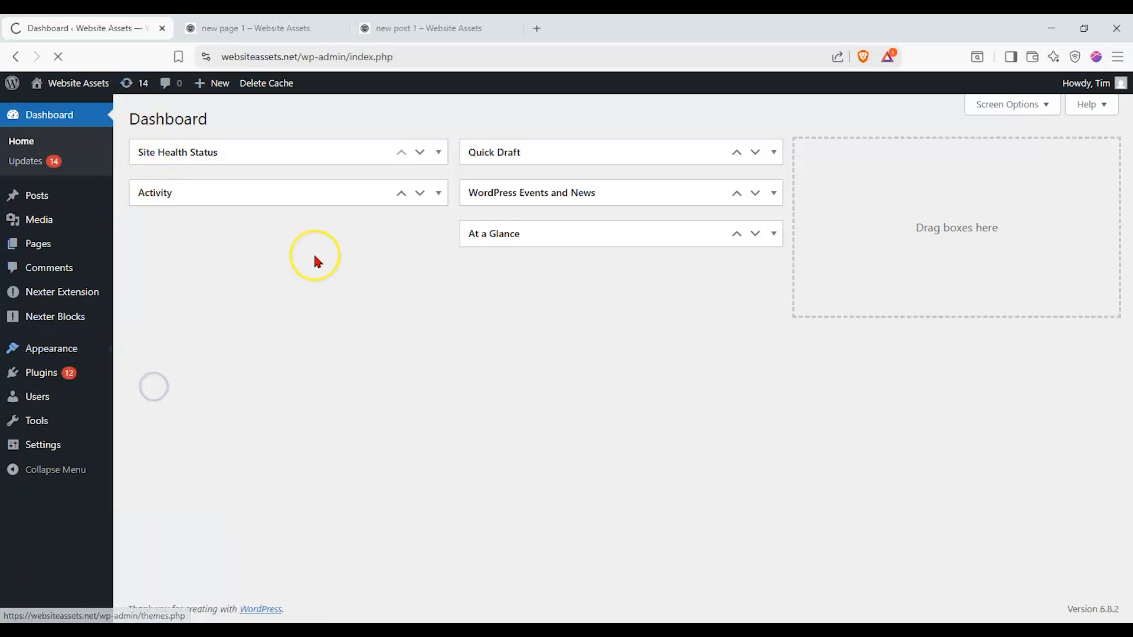
Examine the live "new post 1" again from its title and meta info down to the tags, post navigation and author box.
left_click(406, 25)
scroll(243, 278, "down", 8)
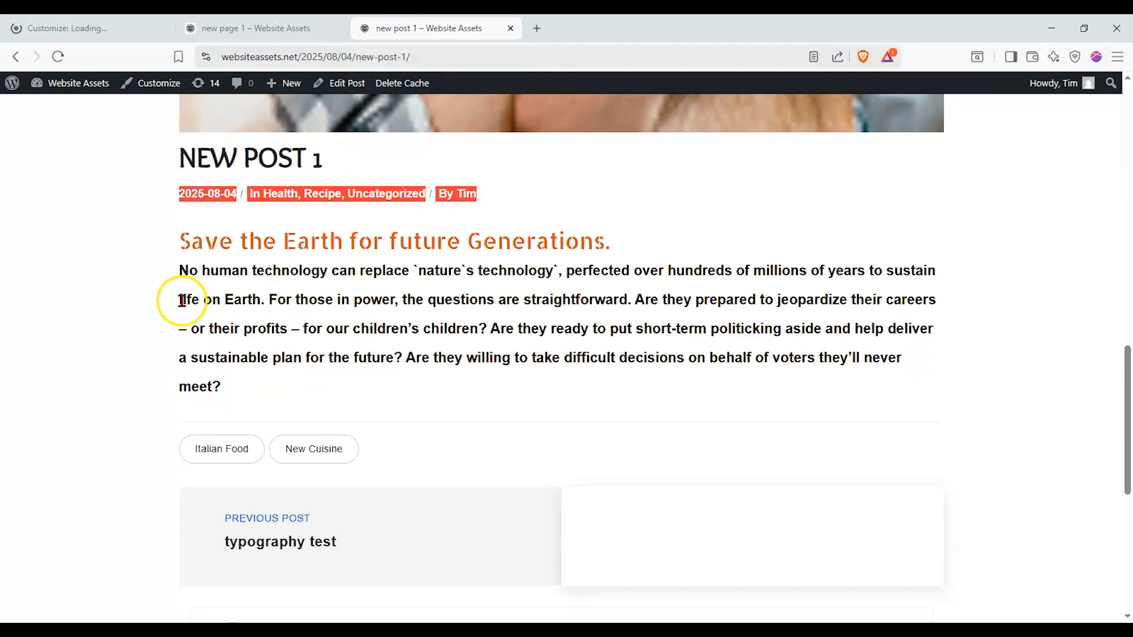
scroll(309, 301, "down", 1)
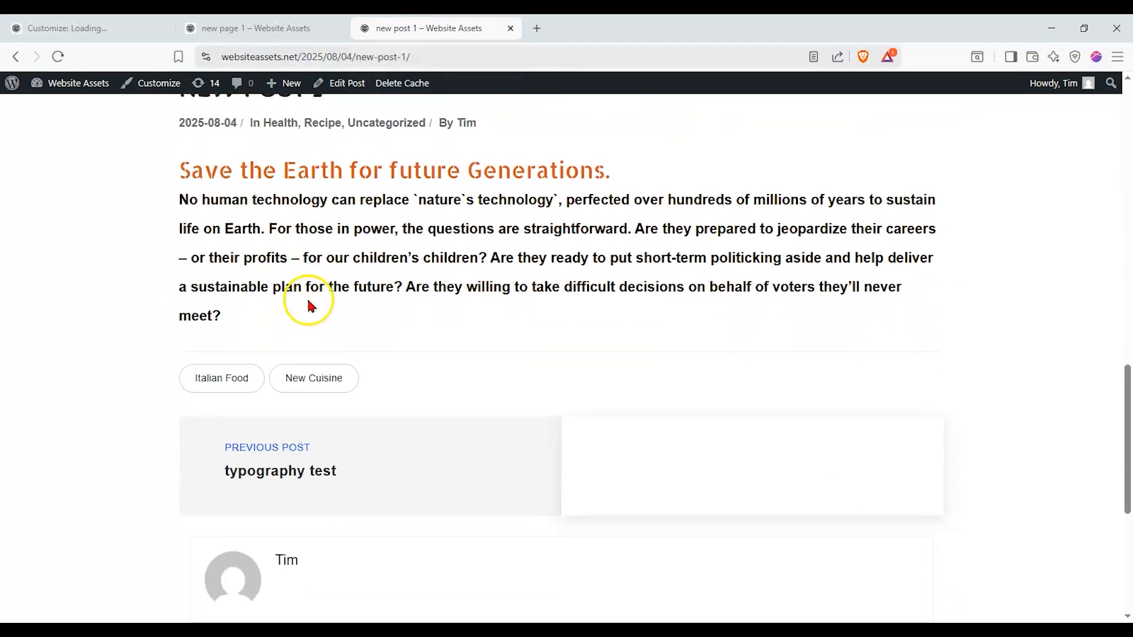
scroll(308, 304, "down", 2)
scroll(309, 304, "up", 3)
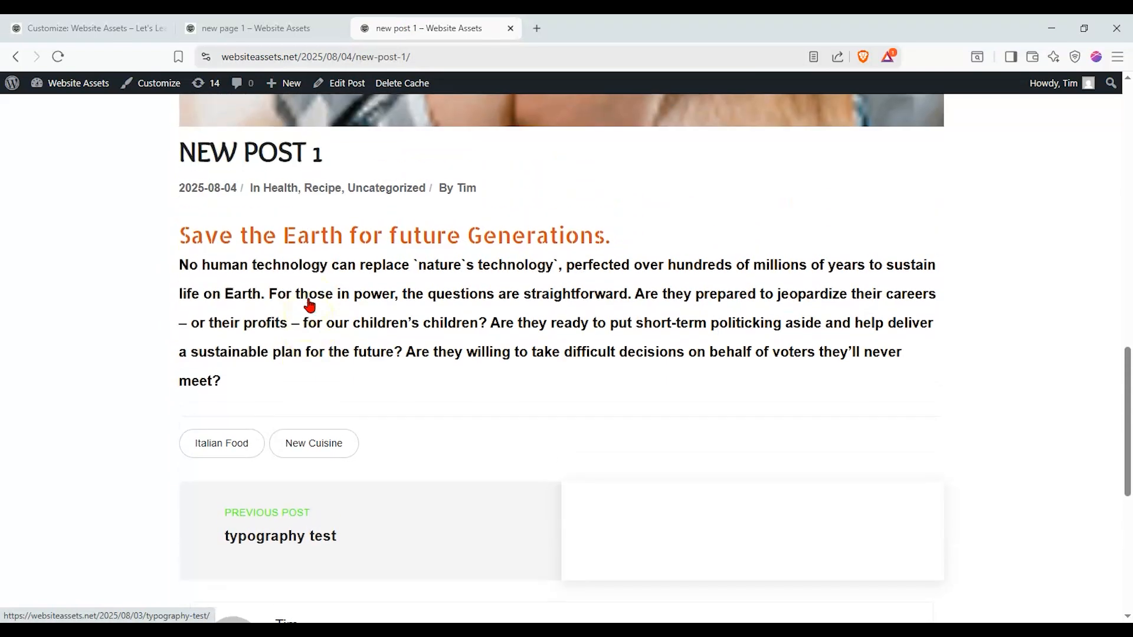
scroll(308, 300, "down", 4)
scroll(309, 298, "up", 3)
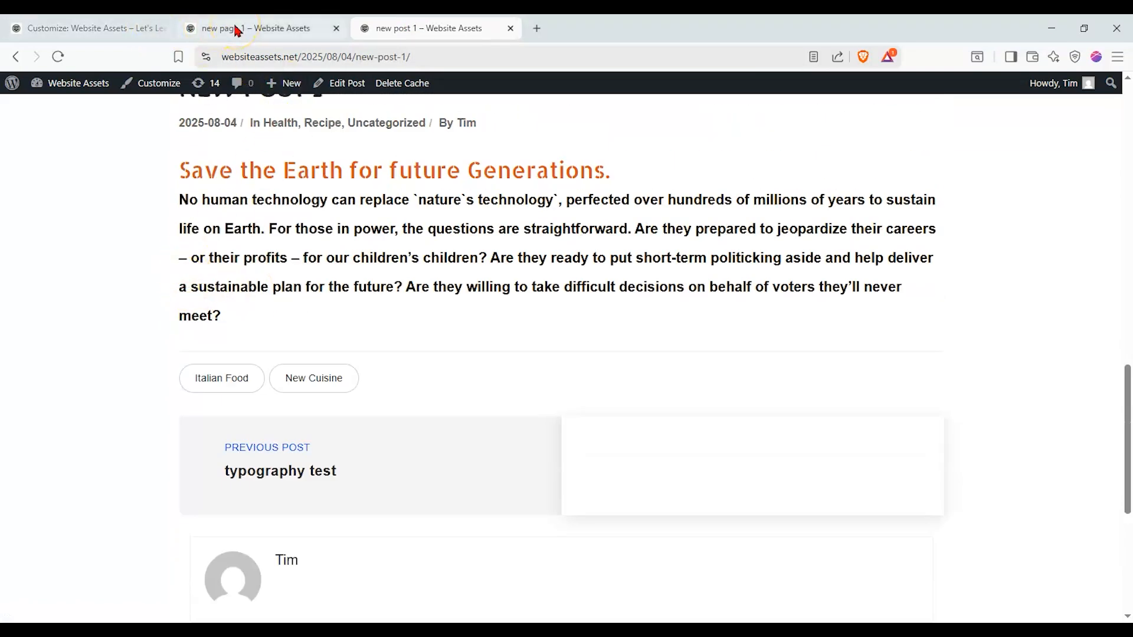
scroll(354, 219, "up", 2)
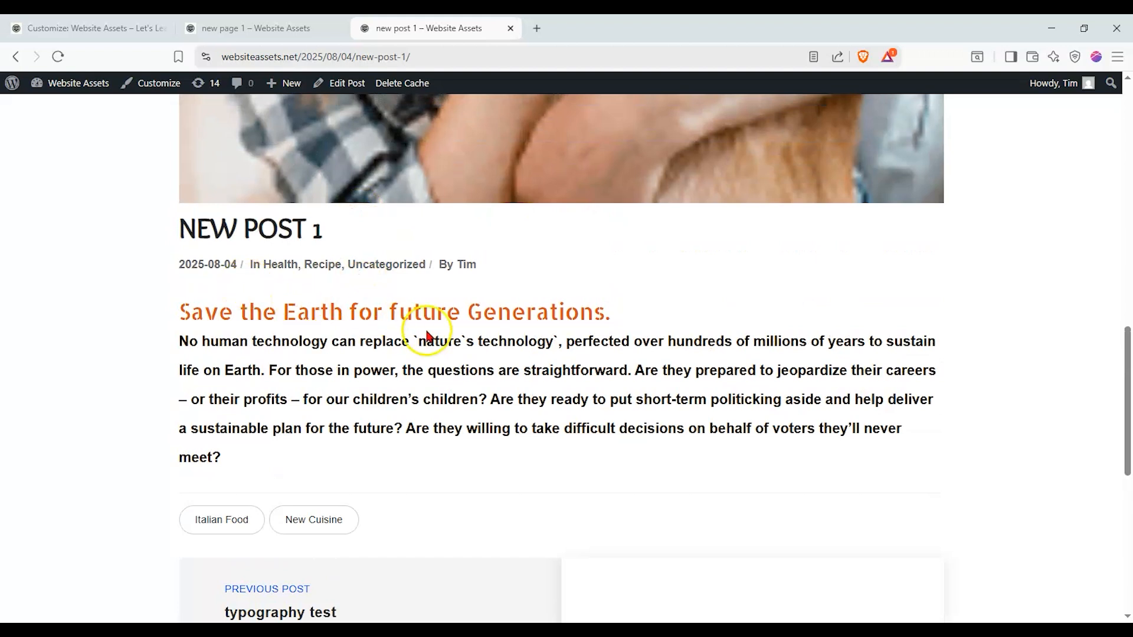
Open "new page 1" for editing in a separate browser tab from its live view.
left_click(315, 31)
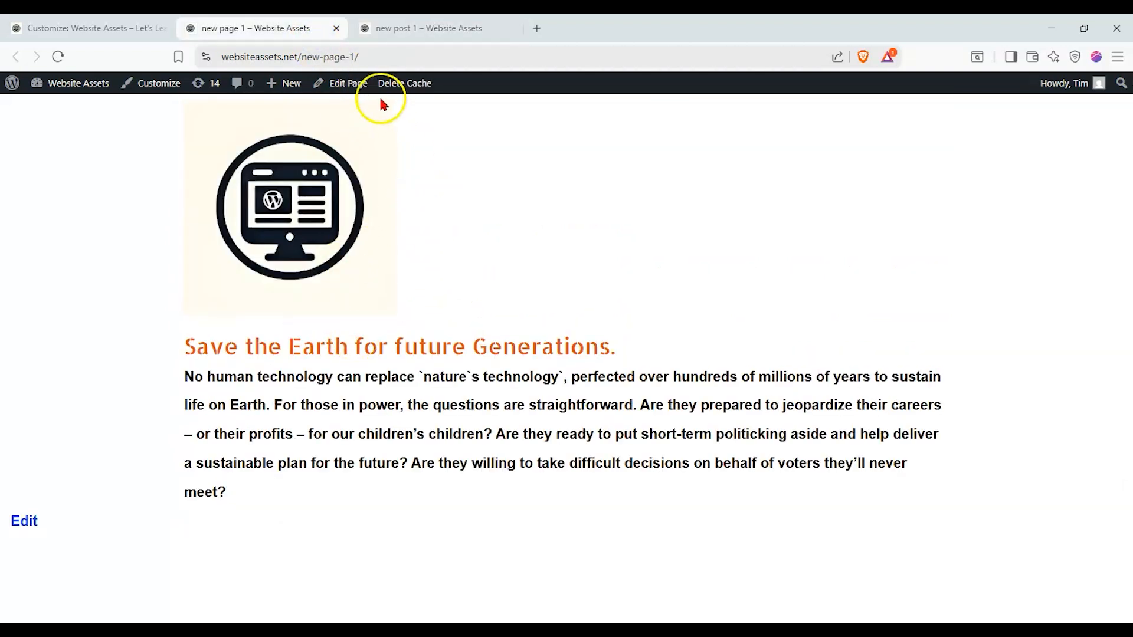
middle_click(363, 88)
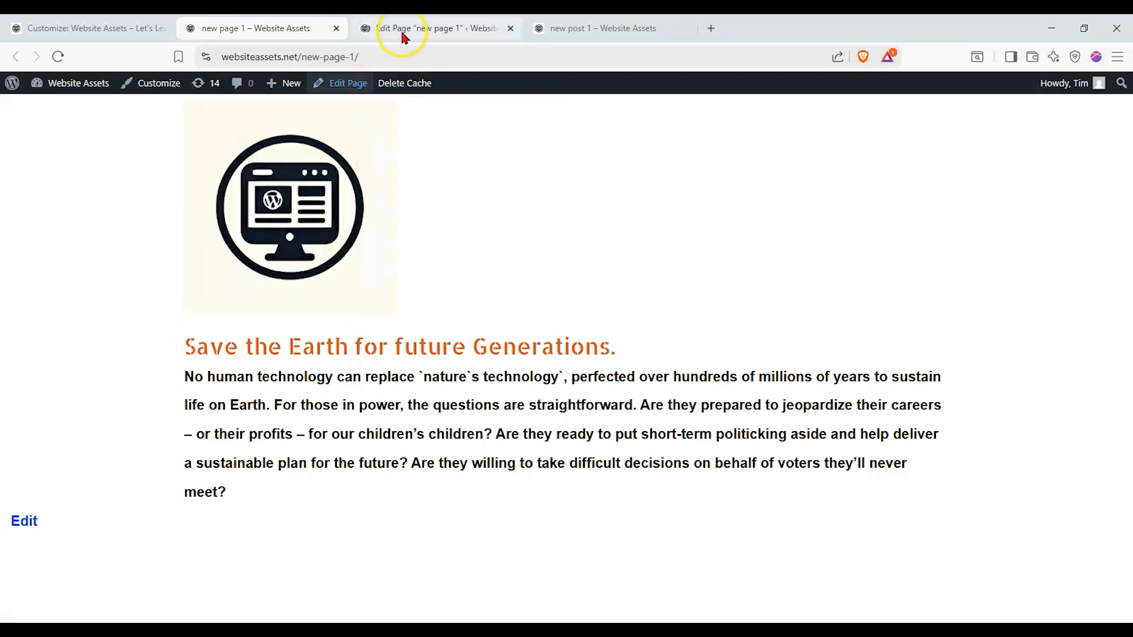
left_click(402, 35)
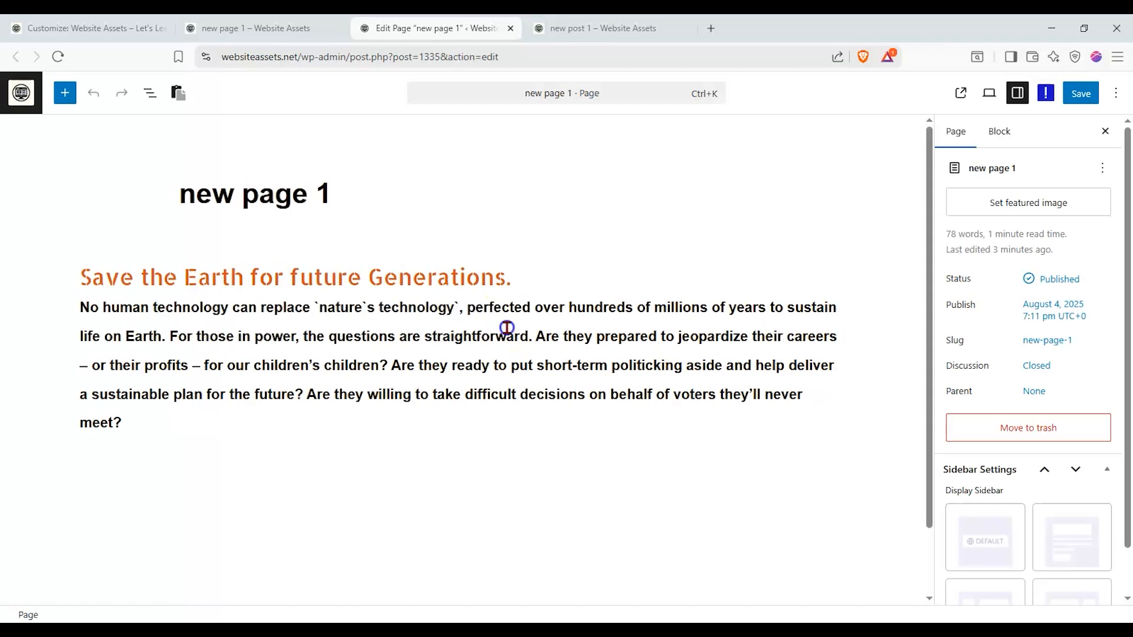
Delete the word "technology" after "nature`s" in the Paragraph block's content and centre-align the block.
left_click(506, 322)
left_click(1047, 374)
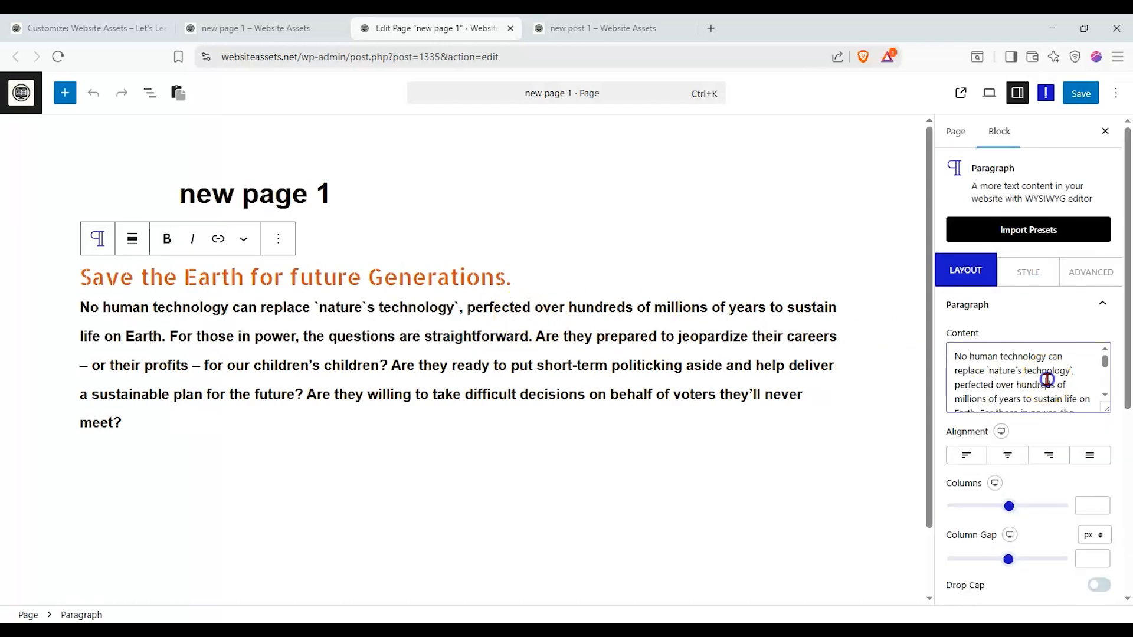
left_click_drag(1070, 371, 1034, 372)
key("BackSpace")
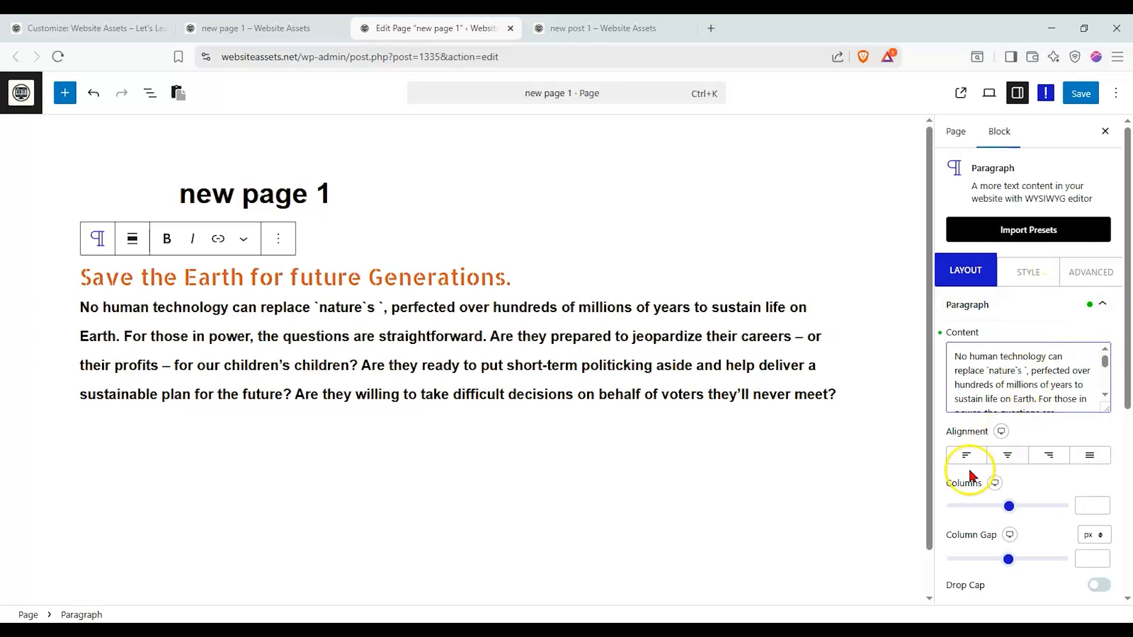
left_click(1020, 455)
Set the paragraph text's font family to Arial in the block's typography style.
left_click(1034, 275)
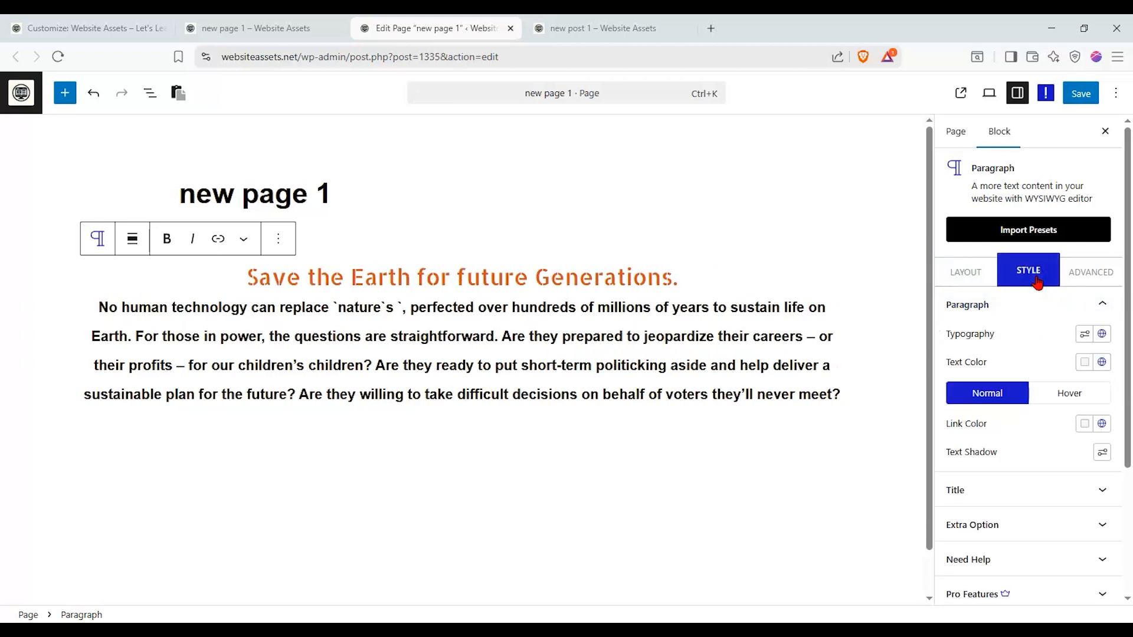
left_click(1084, 334)
left_click(1084, 335)
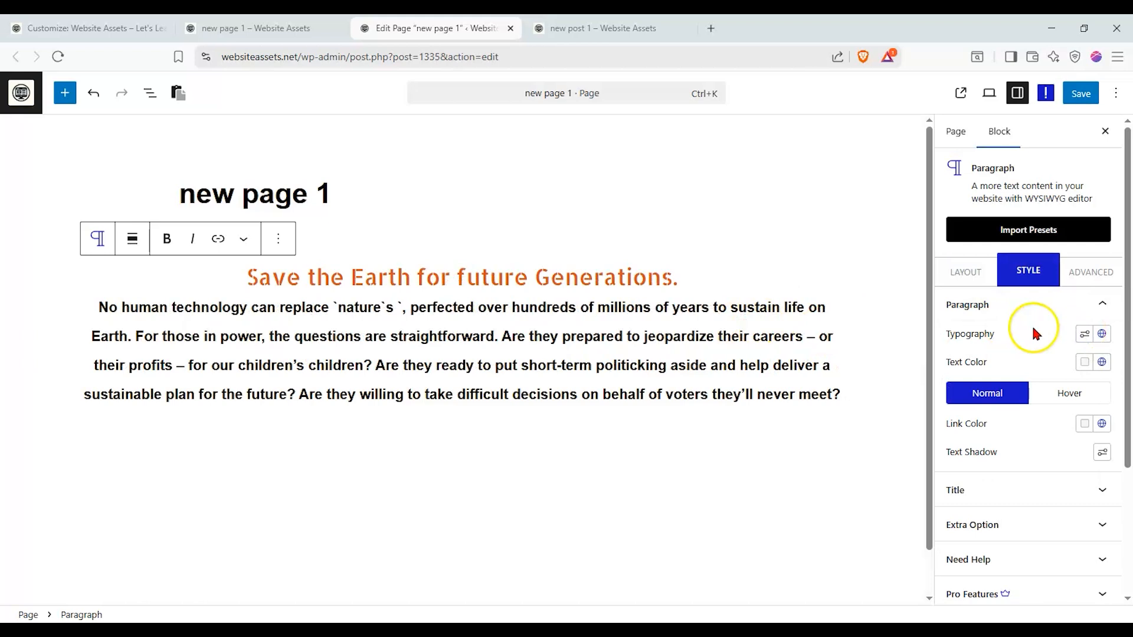
left_click(1085, 334)
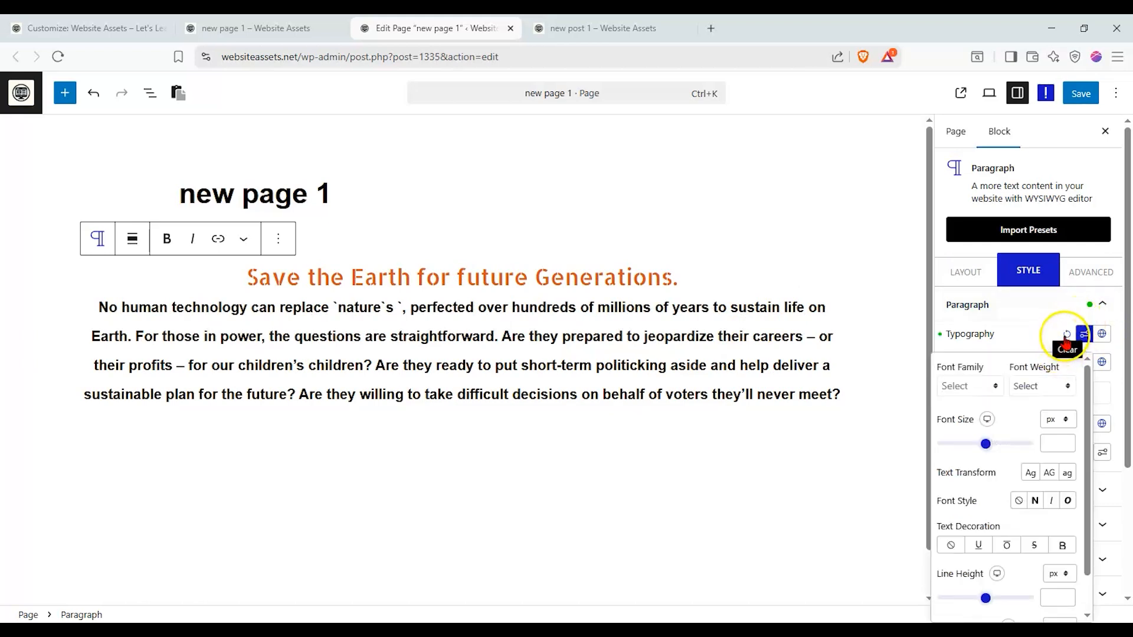
left_click(996, 387)
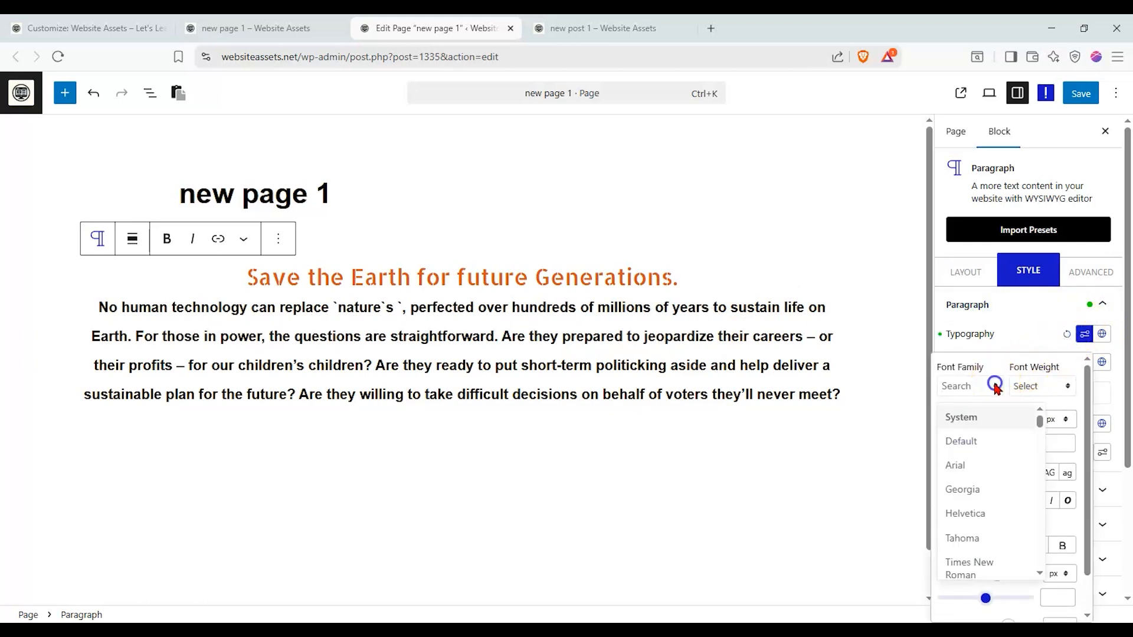
left_click(969, 469)
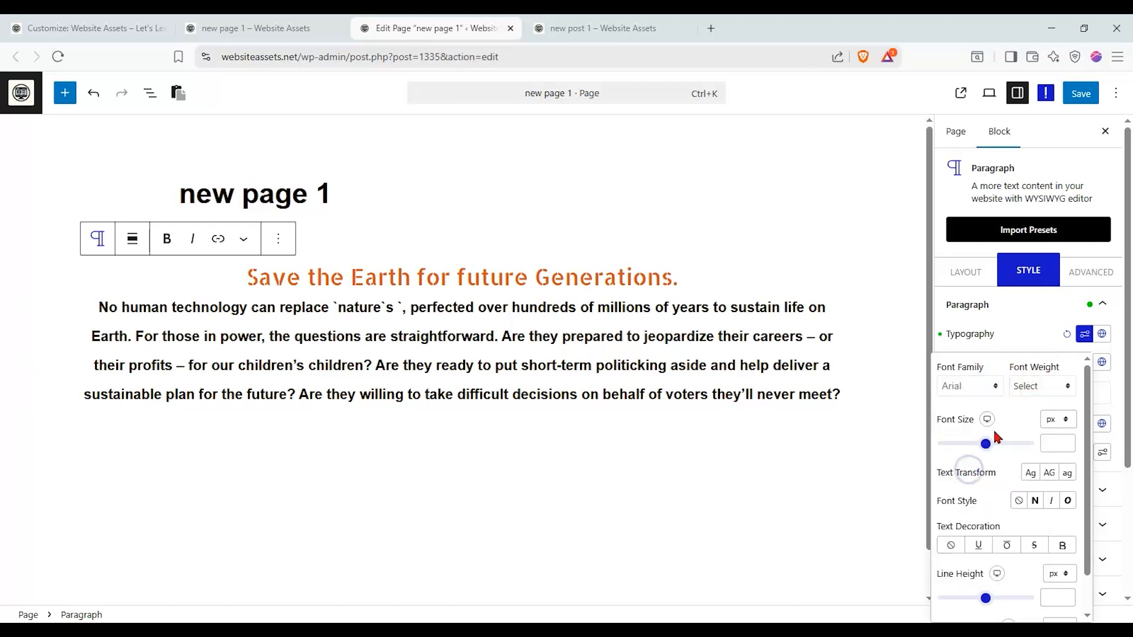
Switch the editor preview to mobile and return it to desktop with the block settings showing.
left_click(1027, 326)
left_click(1085, 335)
scroll(978, 472, "down", 1)
scroll(986, 421, "up", 1)
left_click(986, 415)
left_click(987, 384)
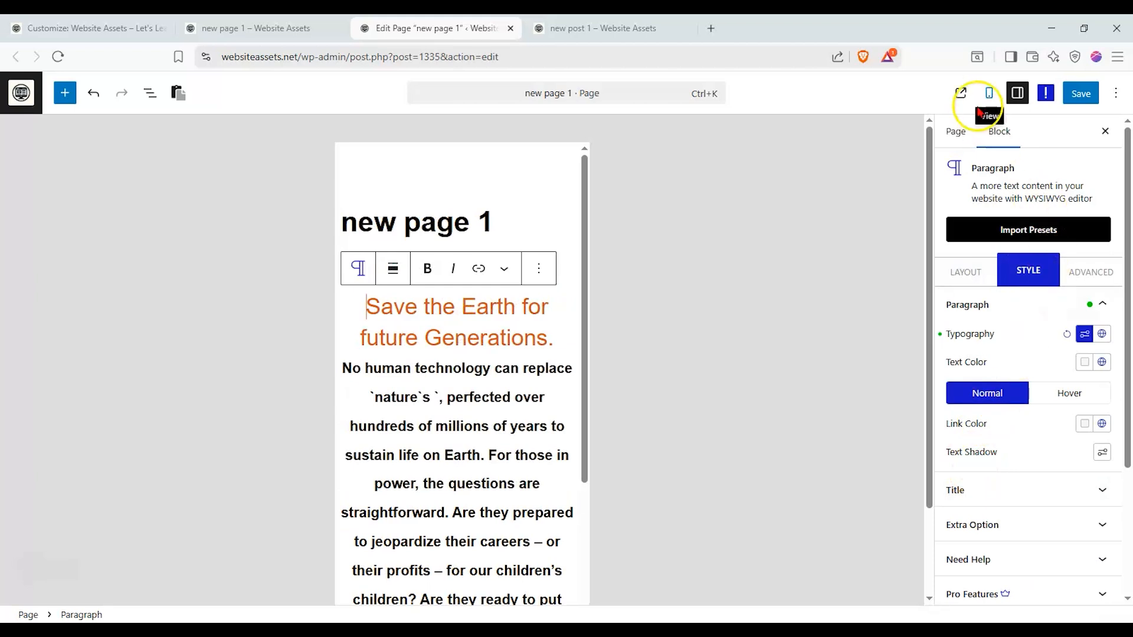
left_click(1010, 94)
left_click(1001, 93)
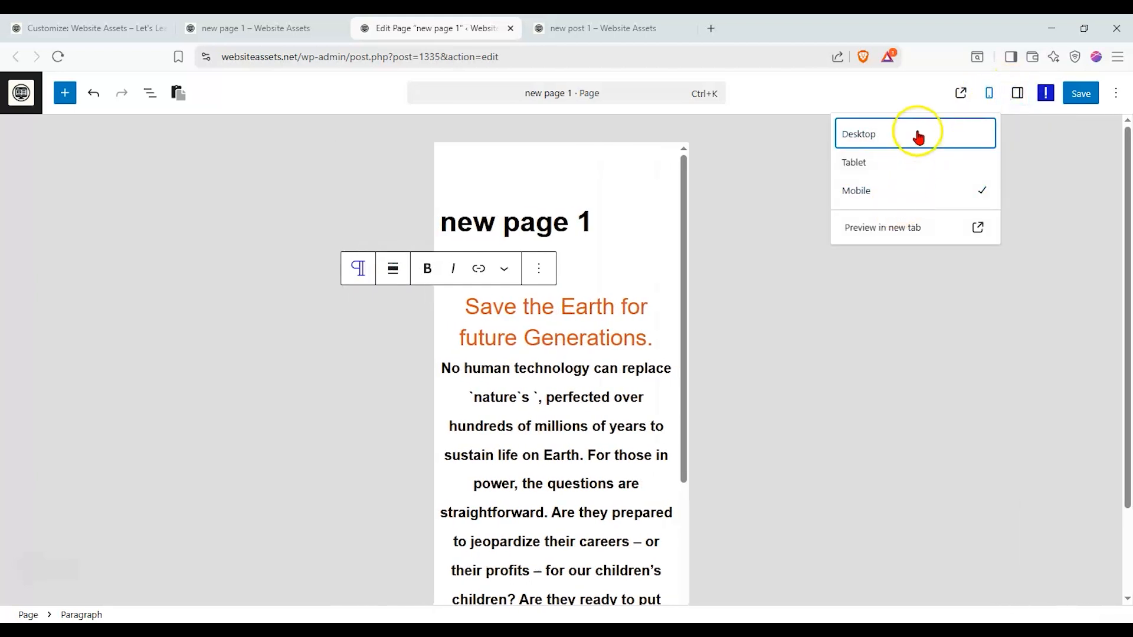
left_click(918, 135)
left_click(1018, 93)
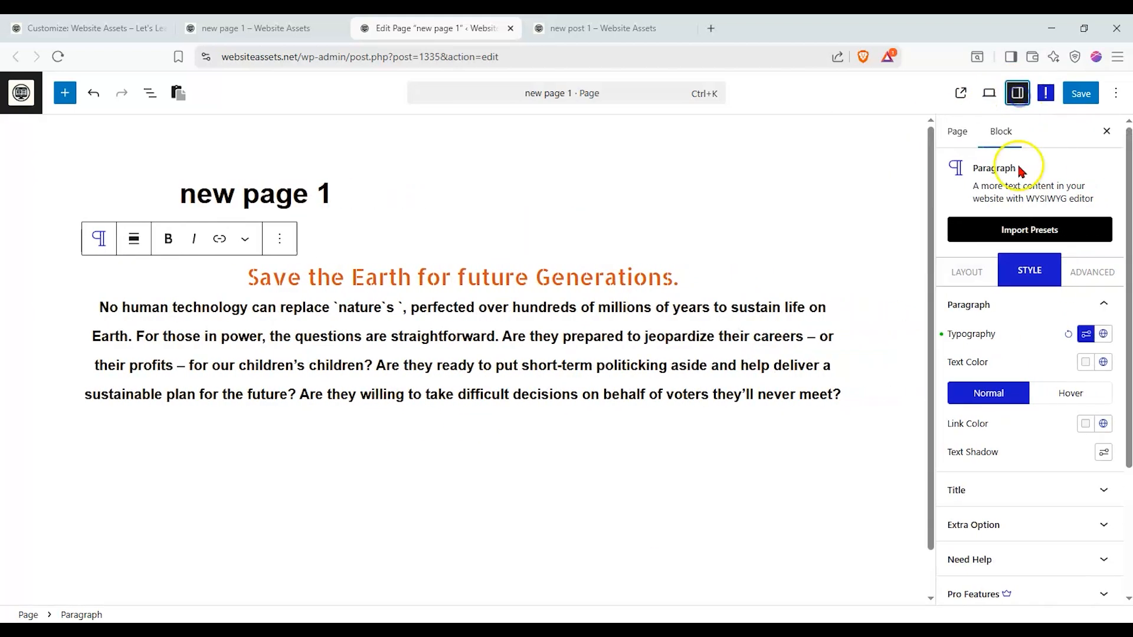
Set the paragraph text's font family to Times New Roman.
left_click(1086, 334)
left_click(958, 389)
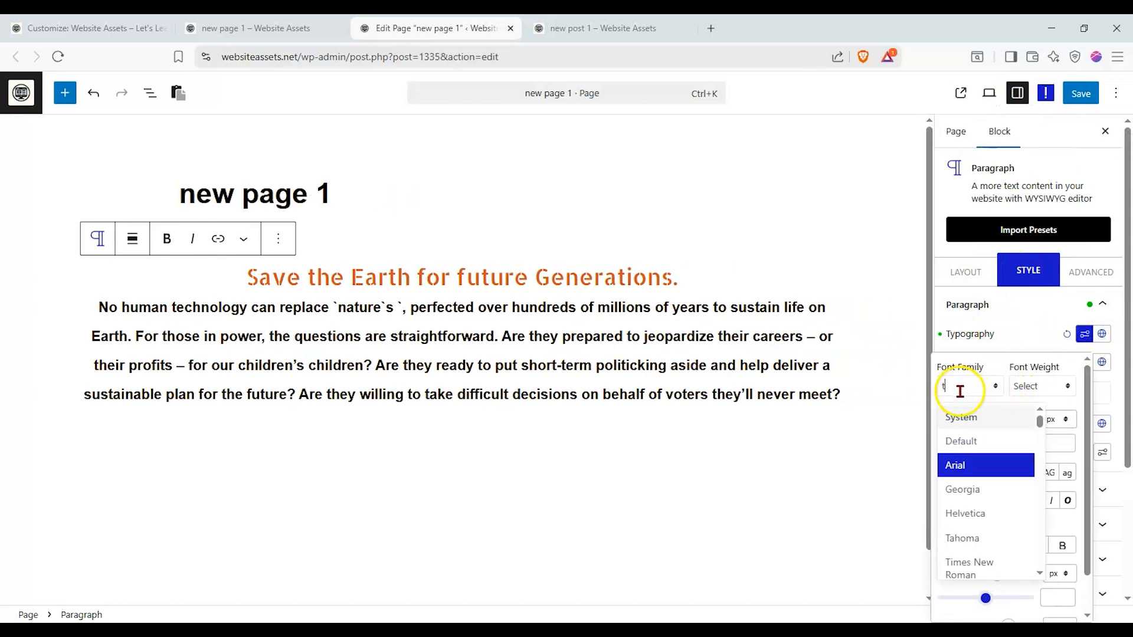
left_click(968, 561)
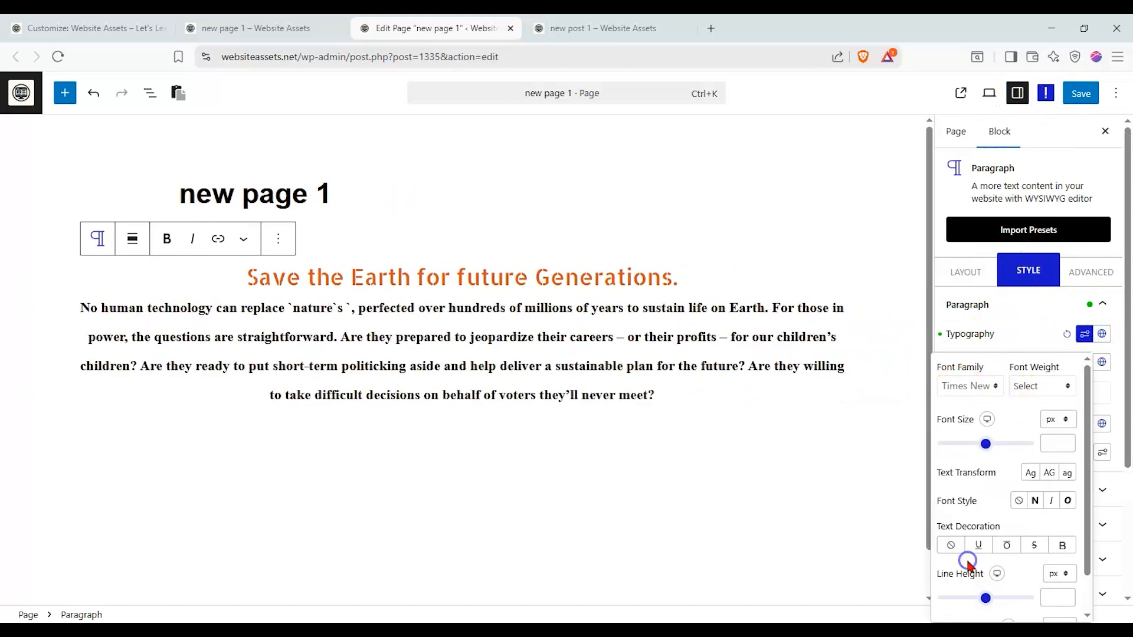
left_click(1019, 316)
Save the page and reload the live "new page 1" to check the changes.
left_click(1082, 93)
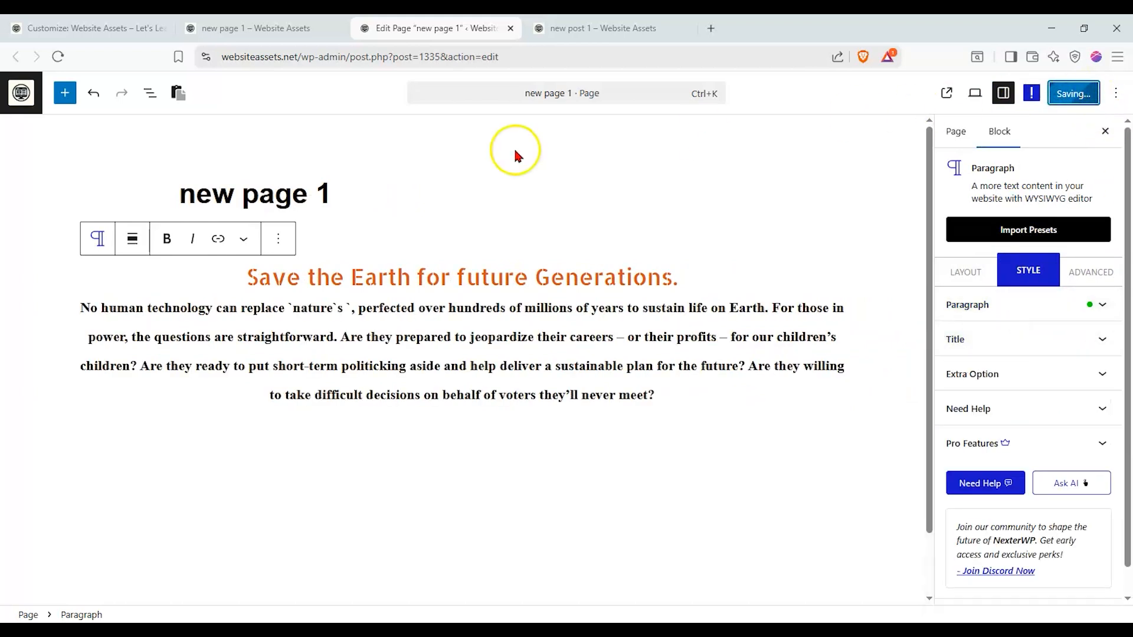
left_click(255, 28)
left_click(58, 57)
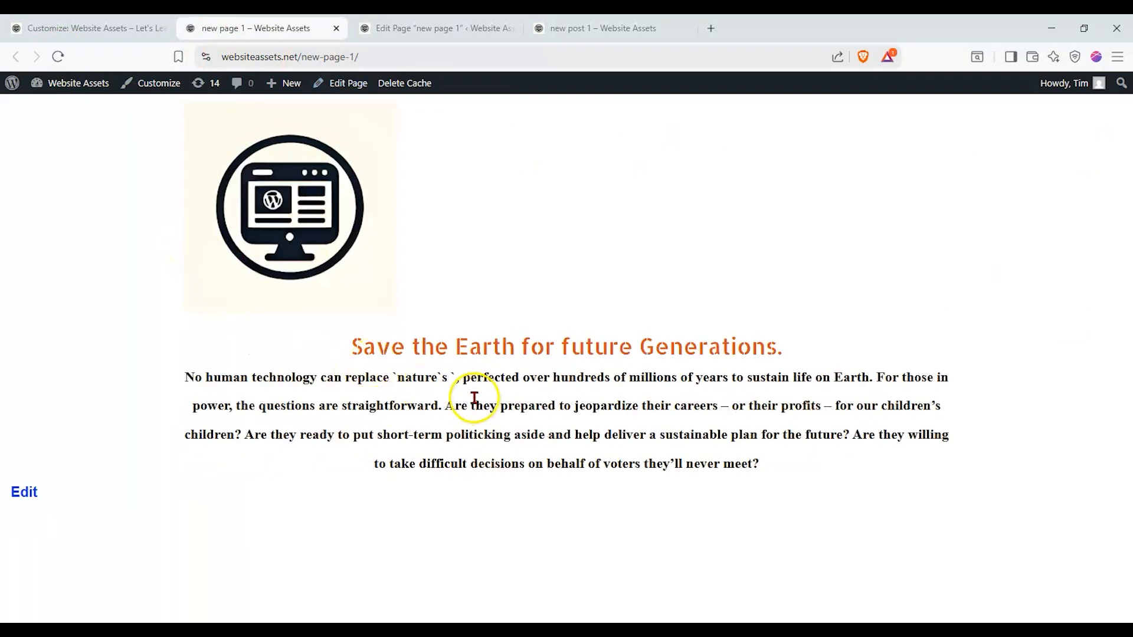
Clear the paragraph's custom typography in the page editor and open the block's layout settings.
left_click(409, 29)
left_click(1101, 304)
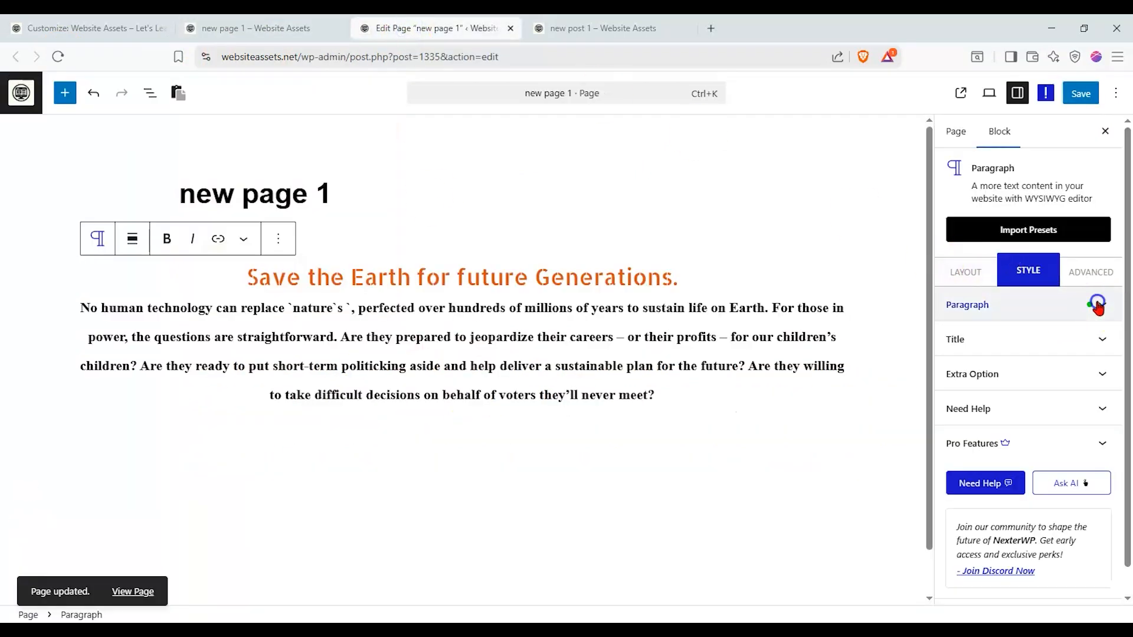
left_click(1067, 334)
left_click(955, 282)
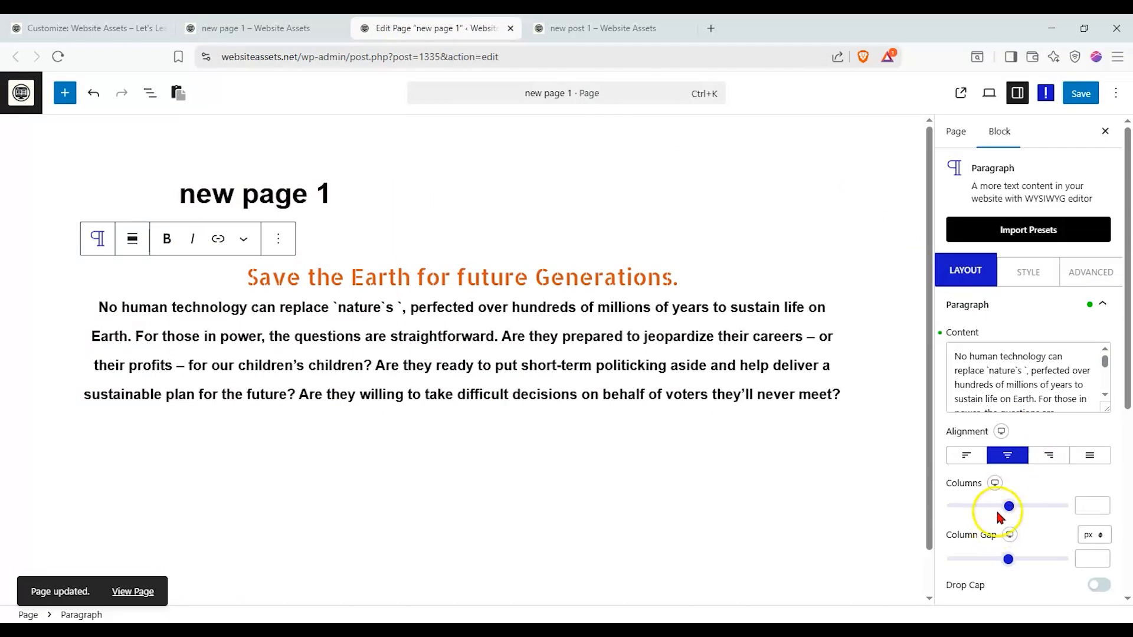
Left-align the paragraph block's text and save the page, checking the change on the live "new page 1".
left_click(966, 456)
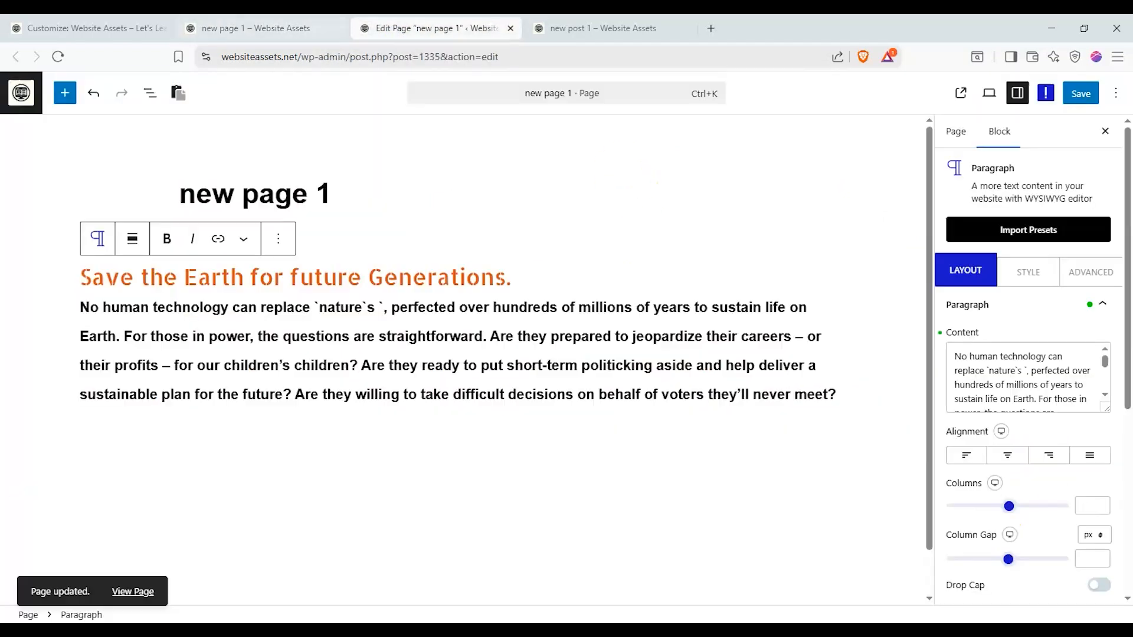
left_click(1082, 95)
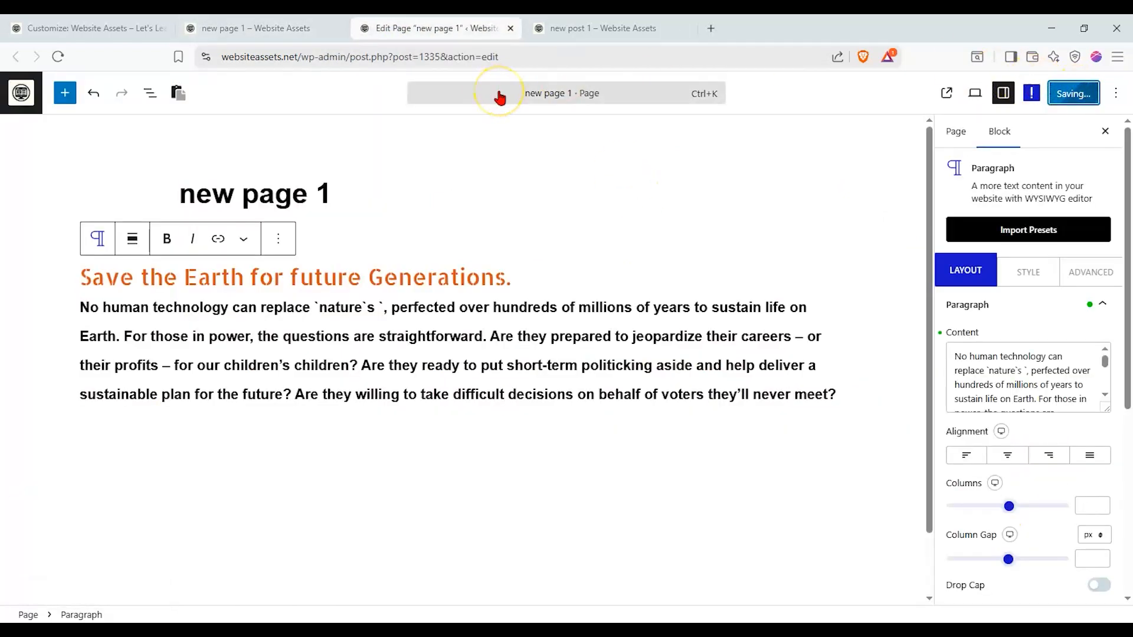
left_click(257, 29)
left_click(57, 56)
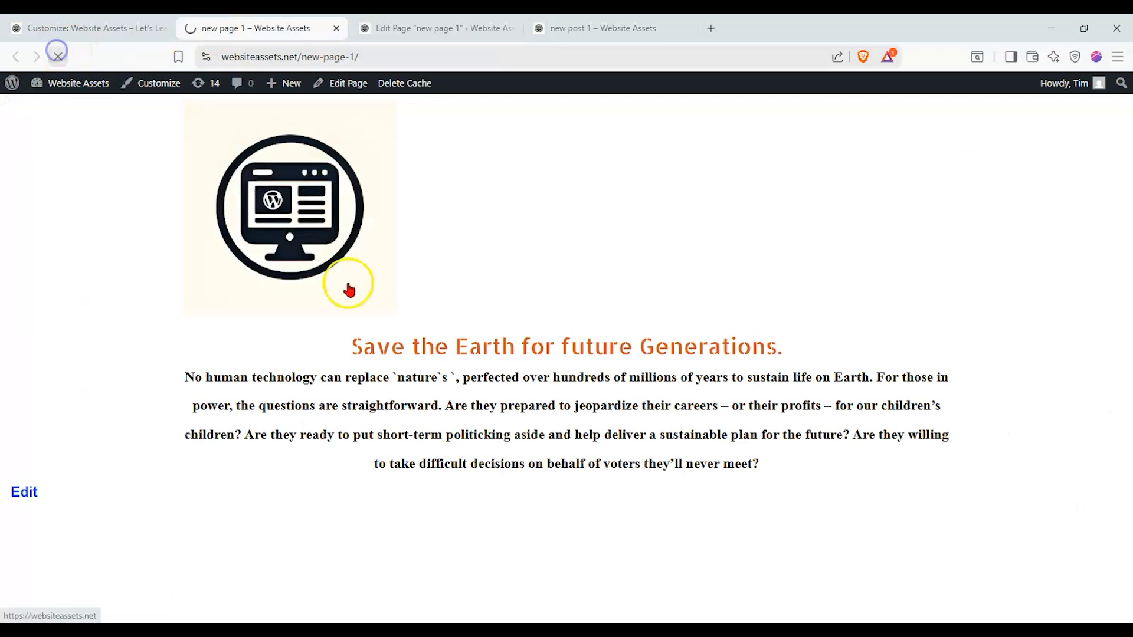
left_click(52, 59)
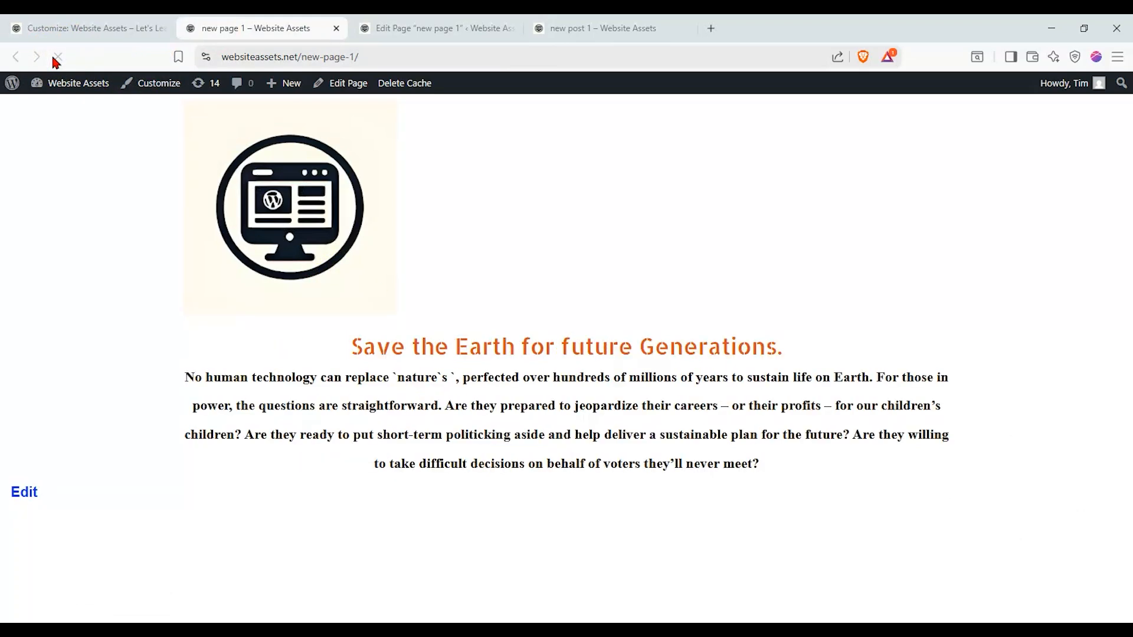
Review the paragraph block's style options, then save the page again and reload the live "new page 1".
left_click(440, 29)
left_click(1084, 305)
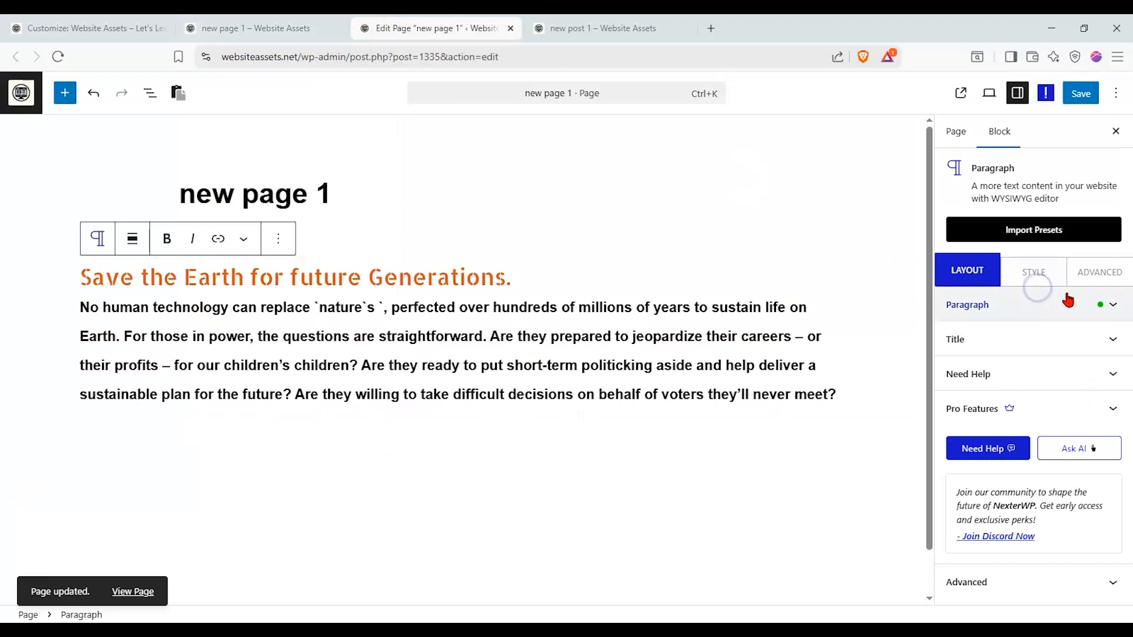
left_click(1030, 235)
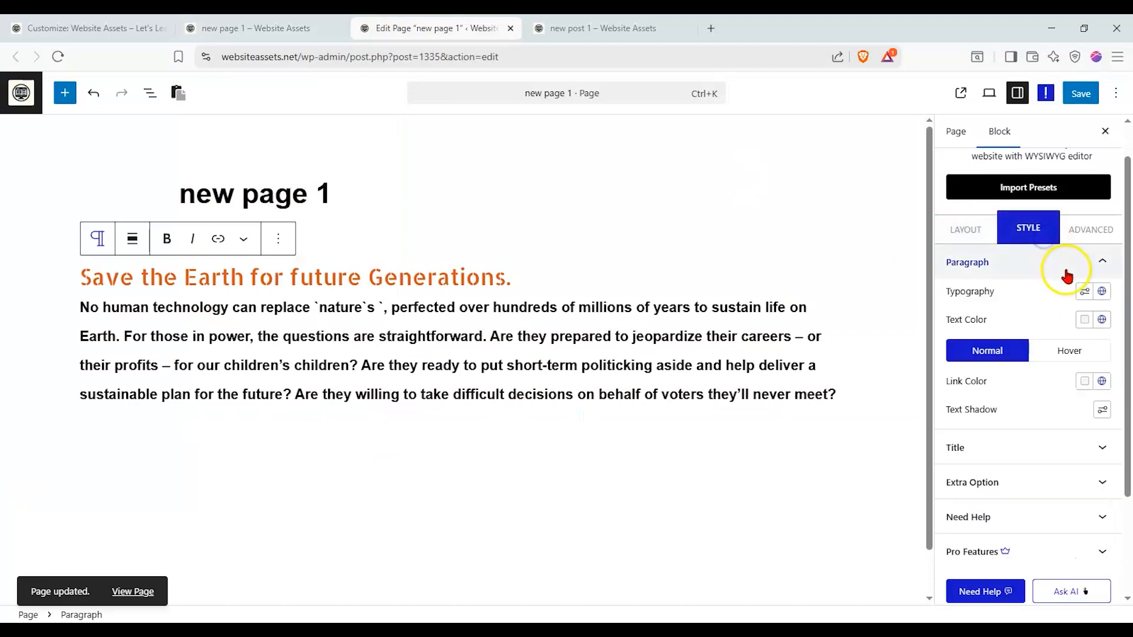
left_click(1068, 274)
left_click(1078, 93)
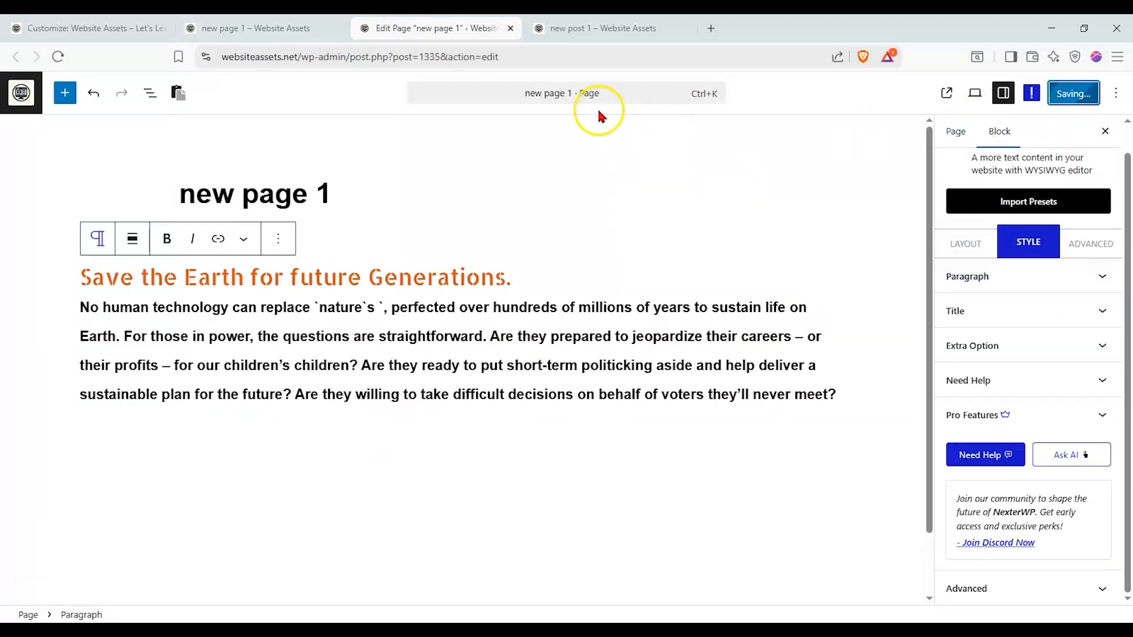
left_click(213, 28)
left_click(58, 57)
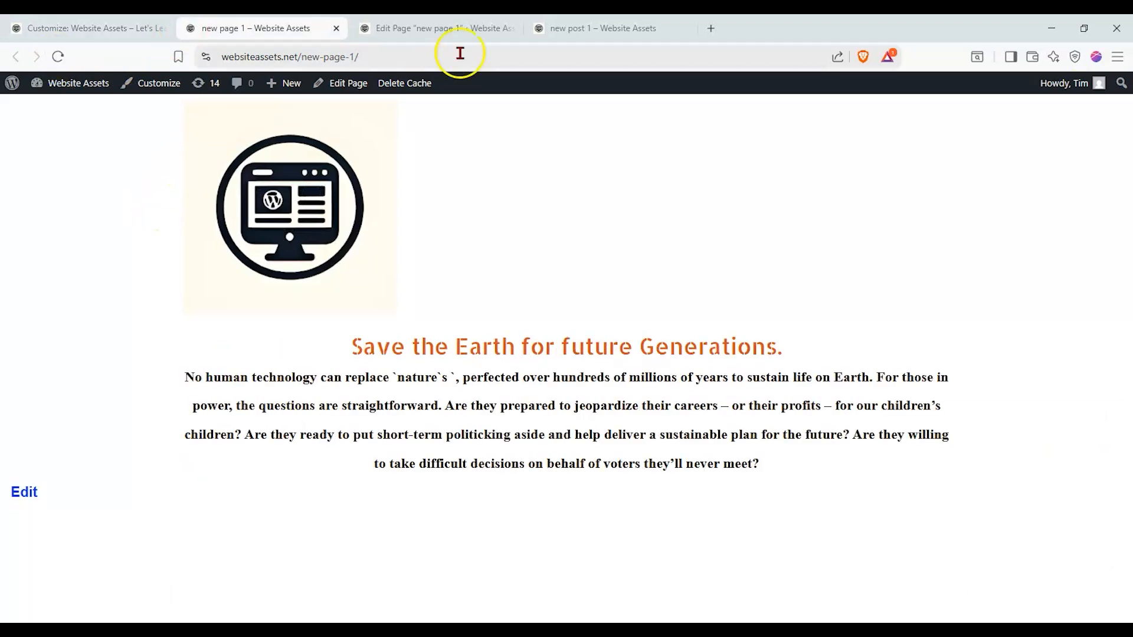
Examine the paragraph block's style and layout settings in the page editor.
left_click(463, 28)
left_click(1054, 288)
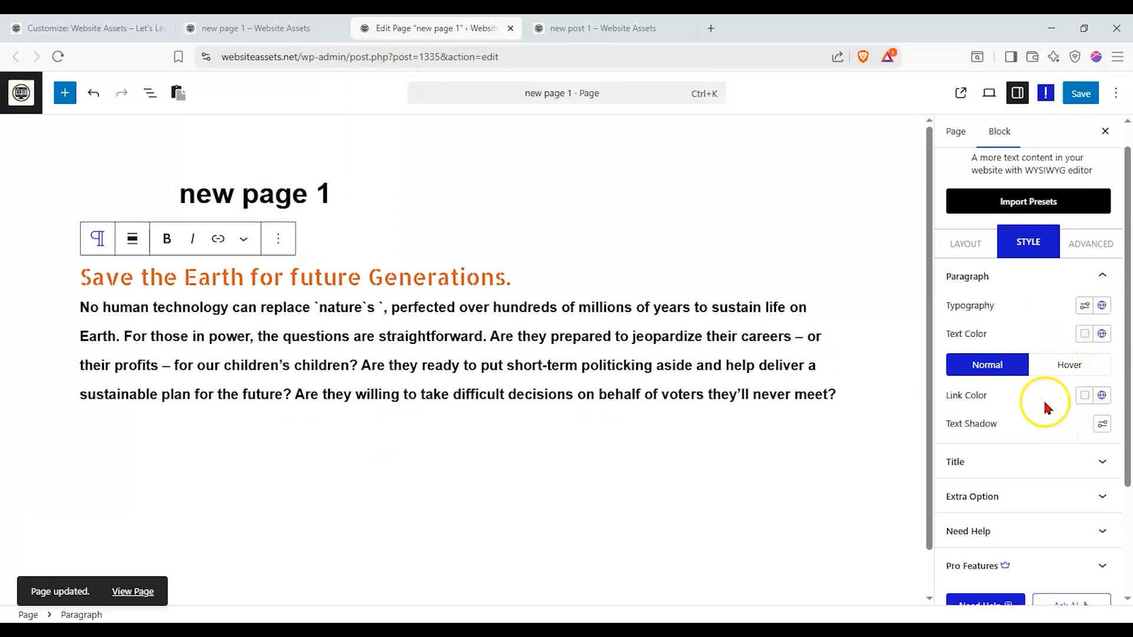
left_click(1063, 278)
left_click(990, 251)
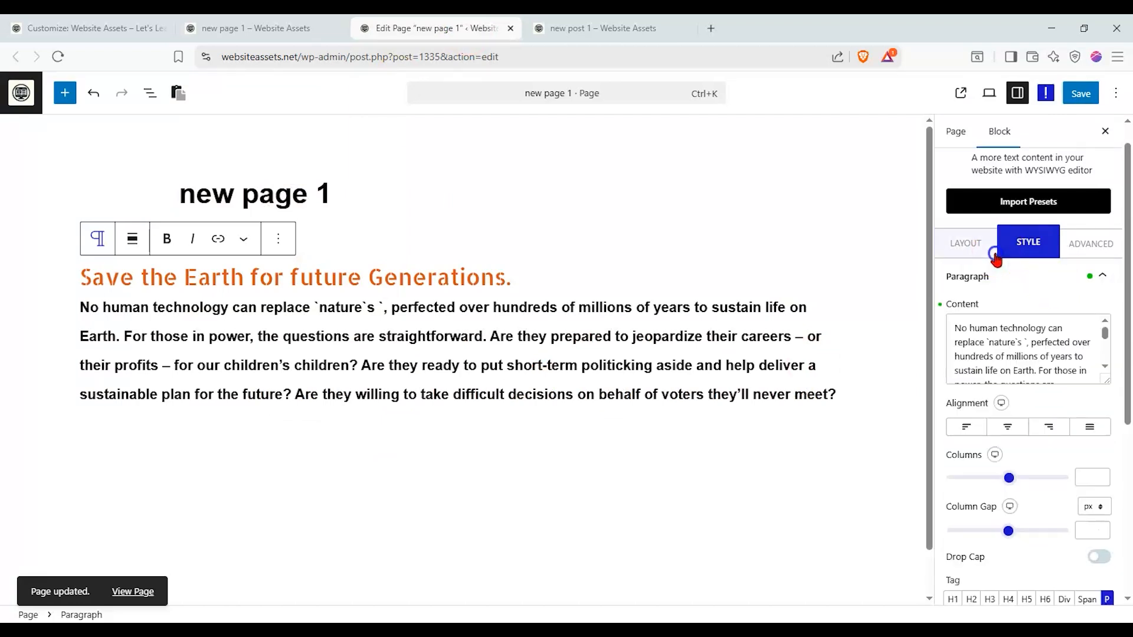
scroll(1005, 323, "down", 2)
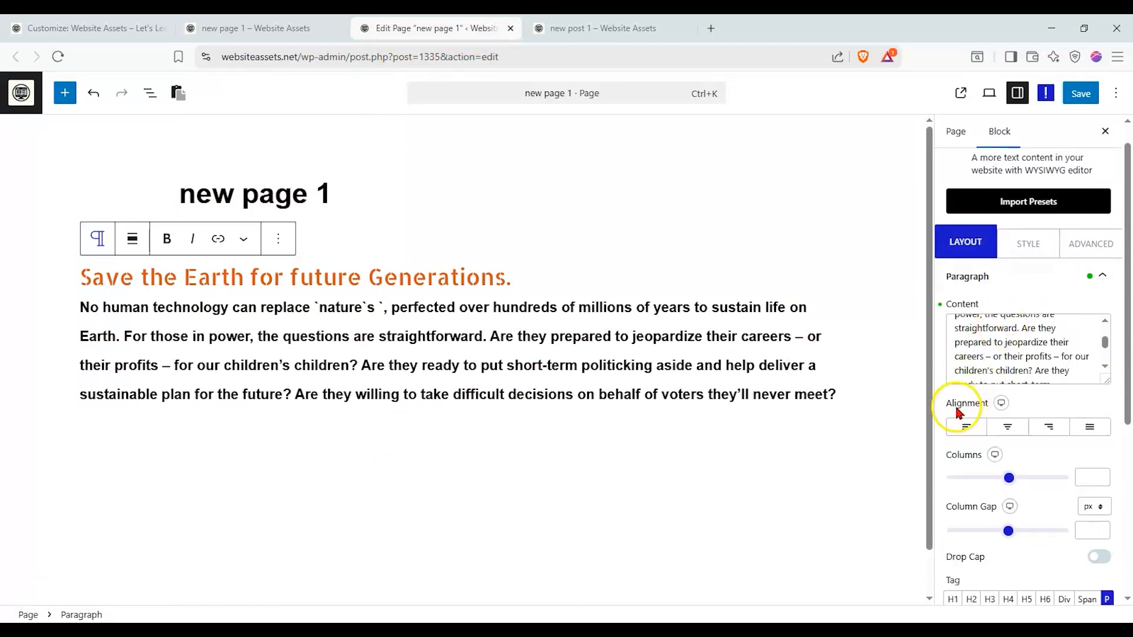
Set the Heading H1 font family to Overpass in the Customizer's typography settings and publish the change.
left_click(88, 28)
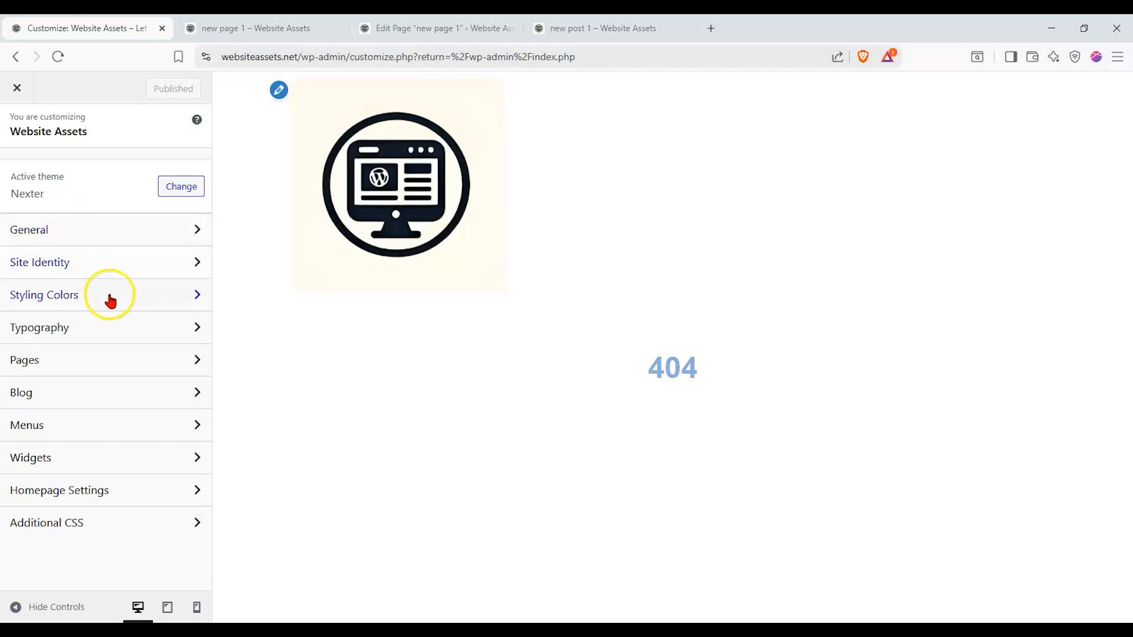
left_click(110, 325)
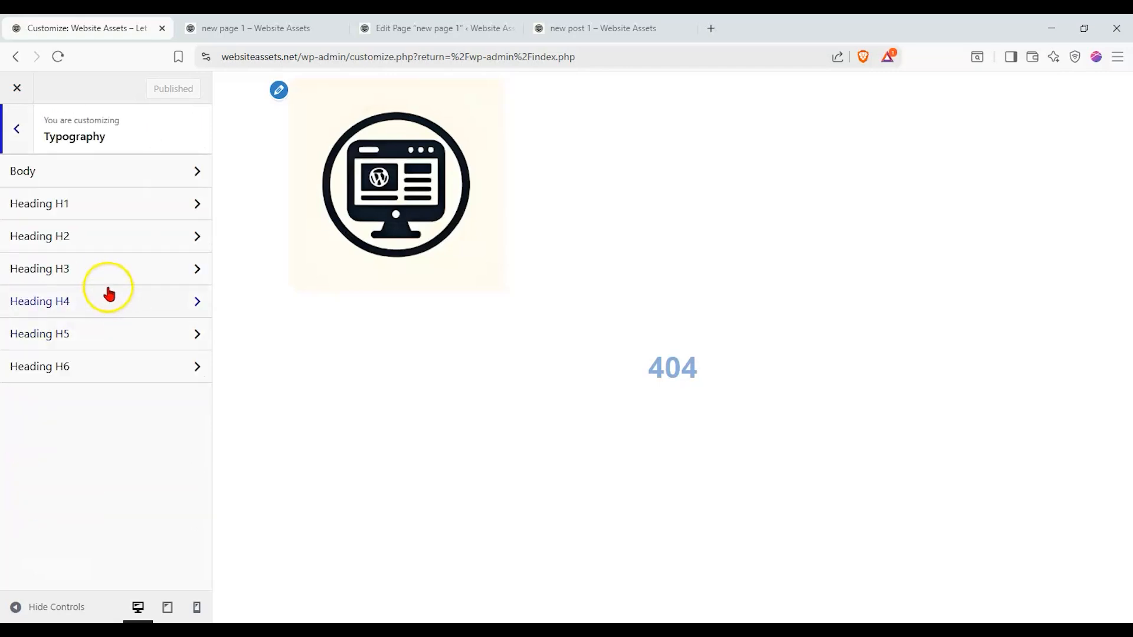
left_click(113, 193)
left_click(115, 238)
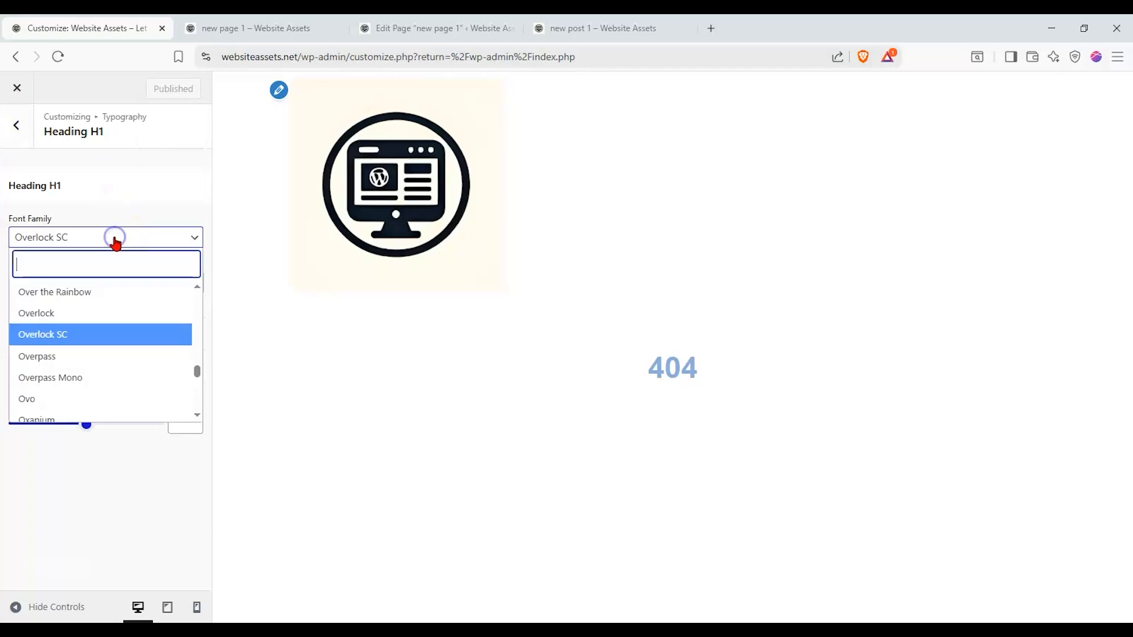
left_click(115, 239)
left_click(116, 239)
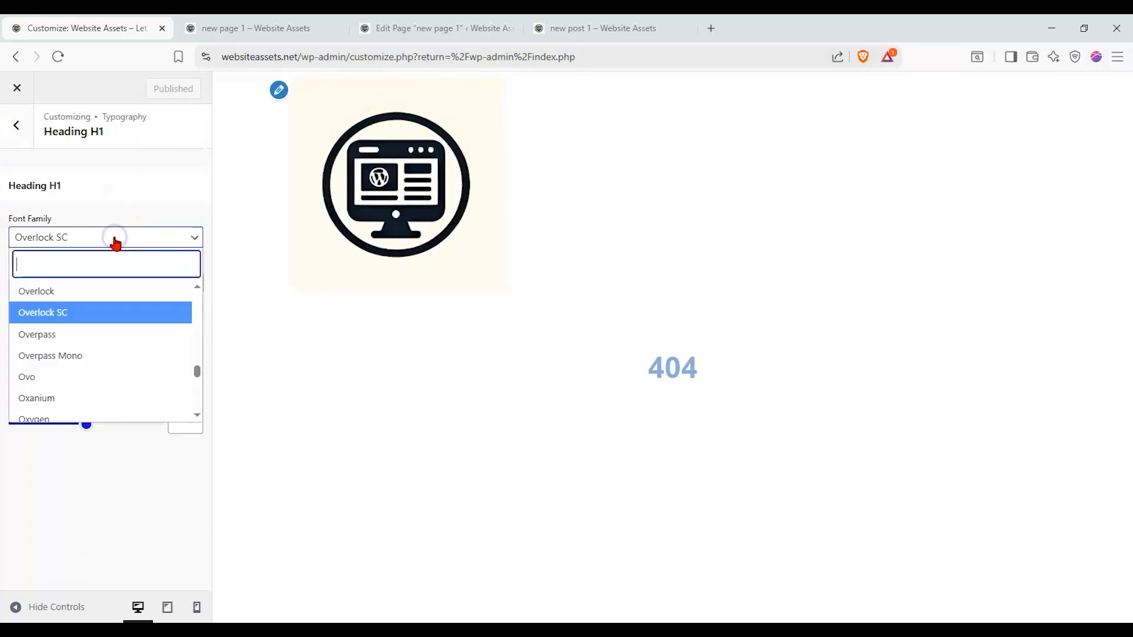
left_click(104, 336)
left_click(174, 91)
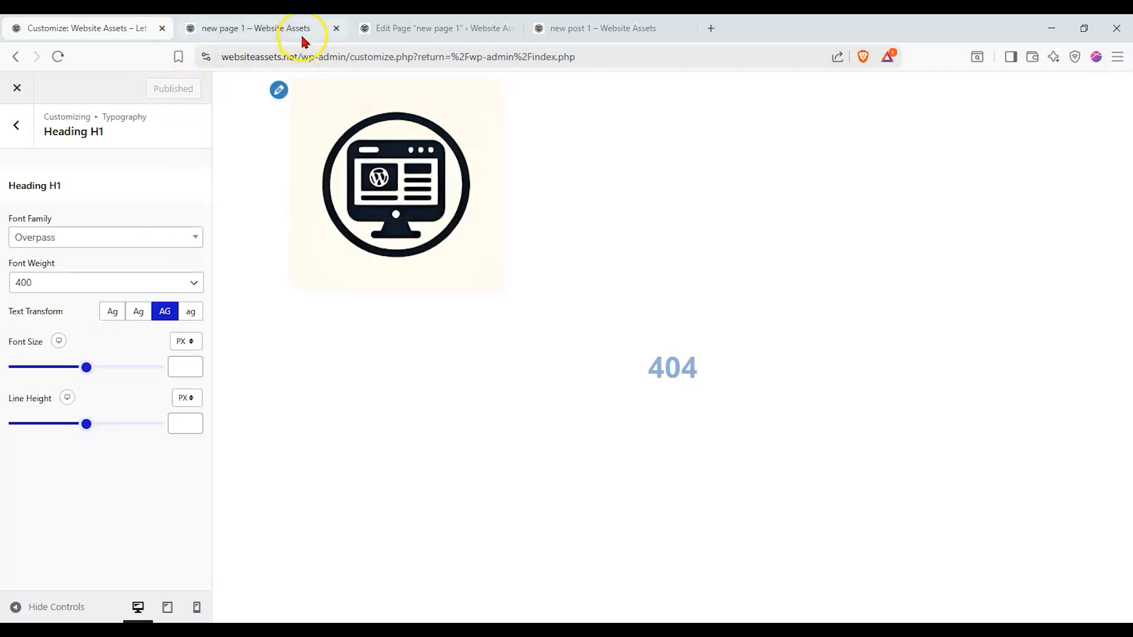
Open the "typography test" post from the live "new post 1" and examine its headings.
left_click(302, 37)
left_click(436, 30)
left_click(603, 30)
left_click(437, 30)
left_click(624, 28)
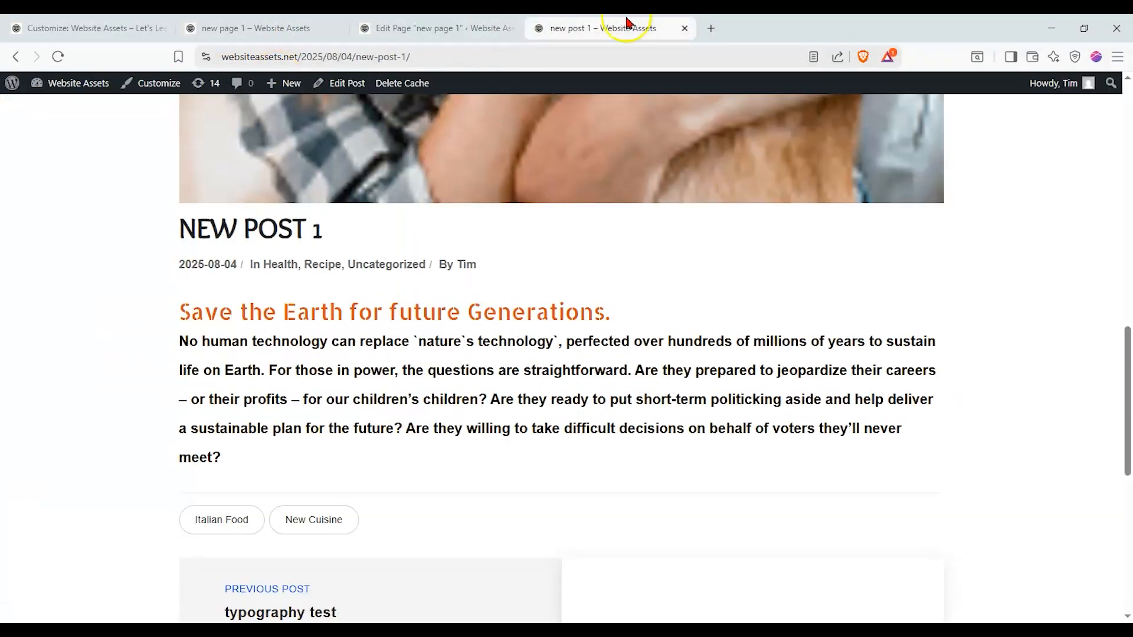
scroll(321, 425, "down", 5)
left_click(283, 336)
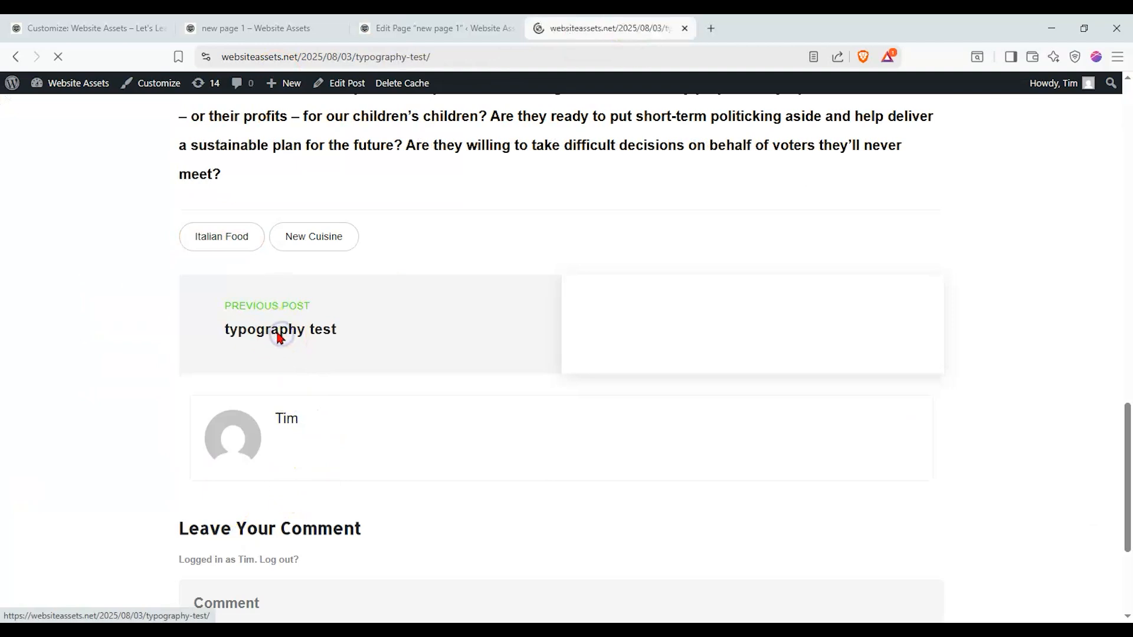
scroll(150, 287, "down", 3)
scroll(110, 277, "down", 1)
scroll(111, 277, "up", 1)
Set the Heading H1 font family to Ovo in the Customizer and publish the change.
left_click(98, 29)
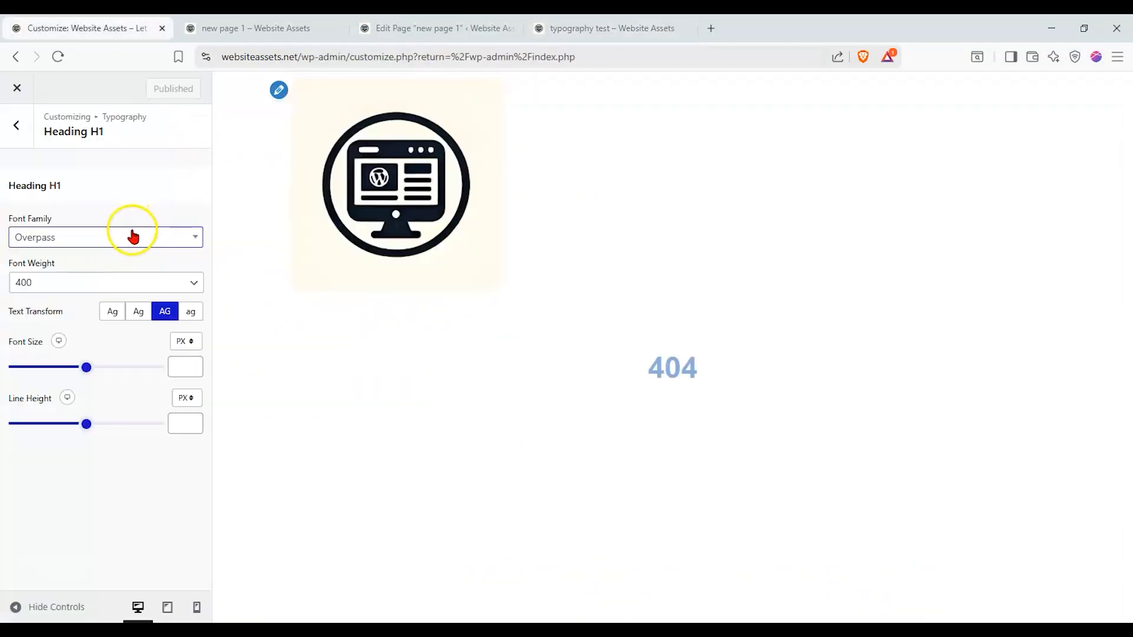
left_click(134, 237)
left_click(91, 369)
left_click(159, 90)
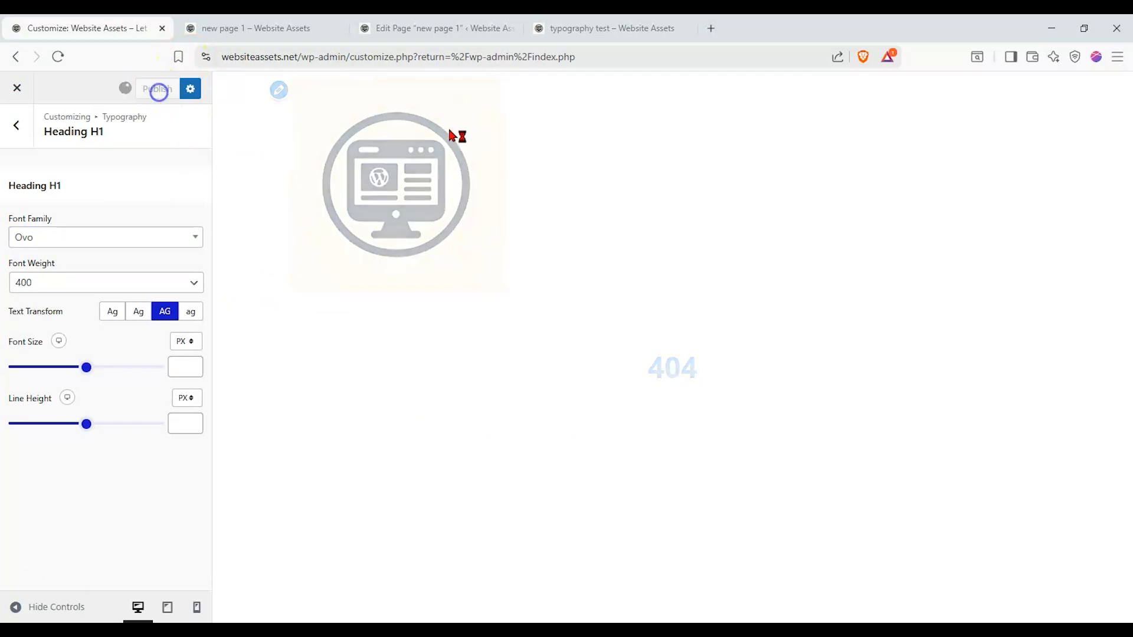
Reload the live "typography test" post and examine how its first heading is displayed.
left_click(644, 47)
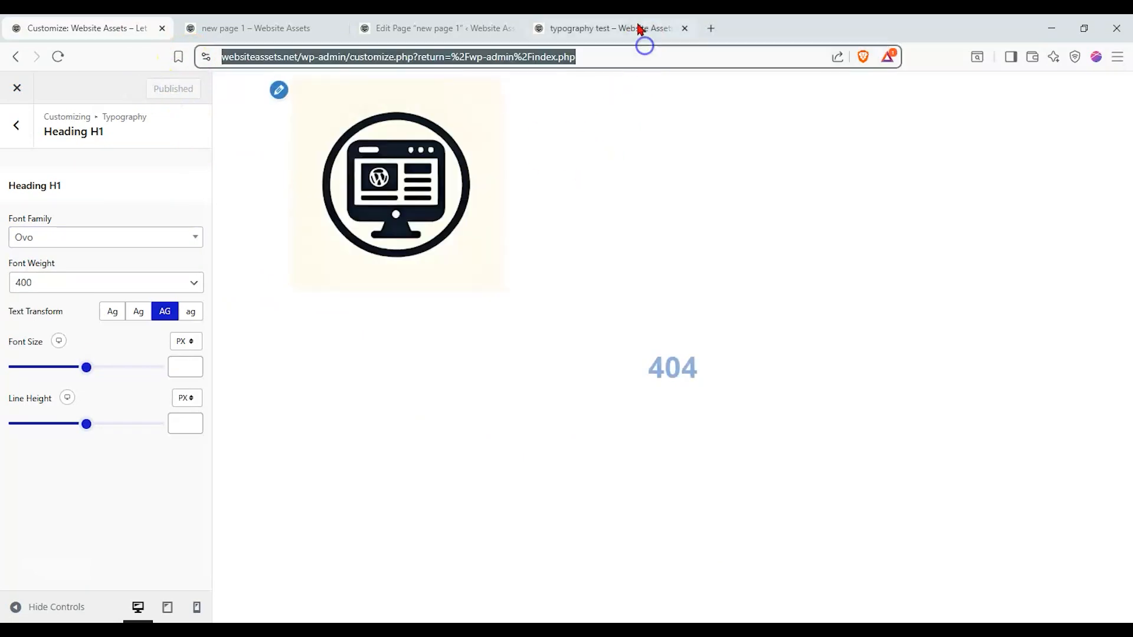
left_click(641, 28)
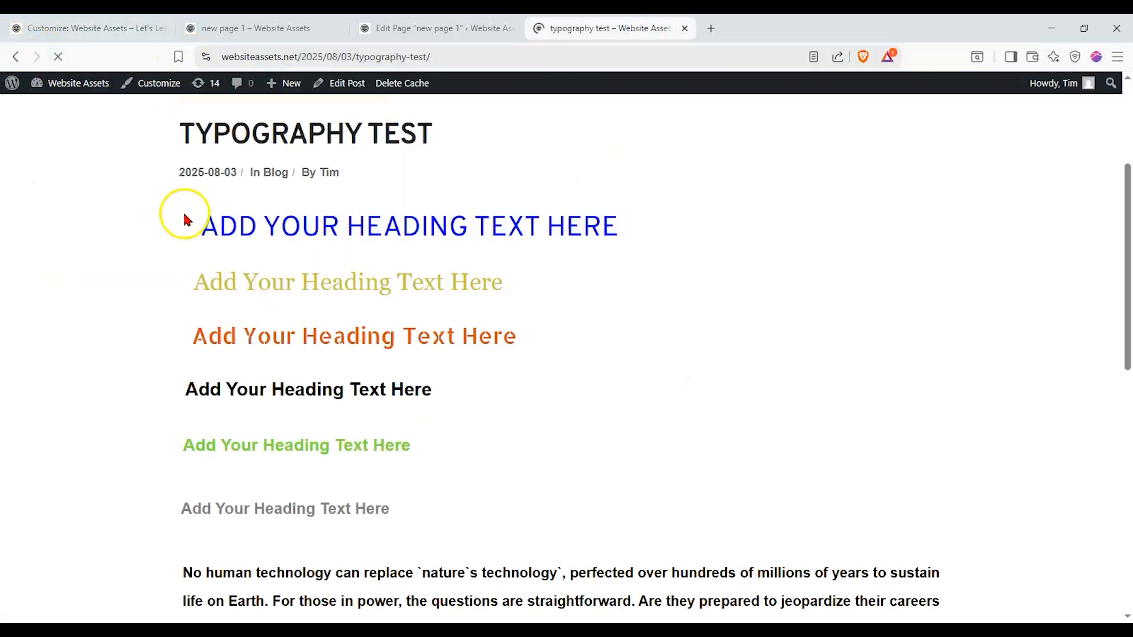
left_click_drag(200, 228, 627, 237)
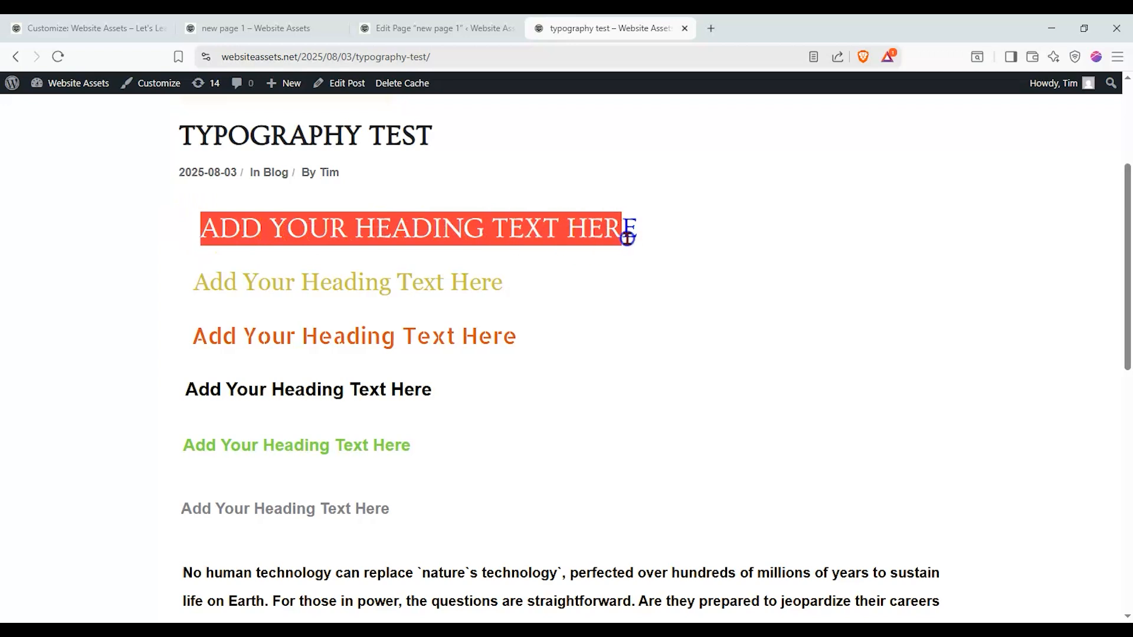
scroll(253, 372, "up", 1)
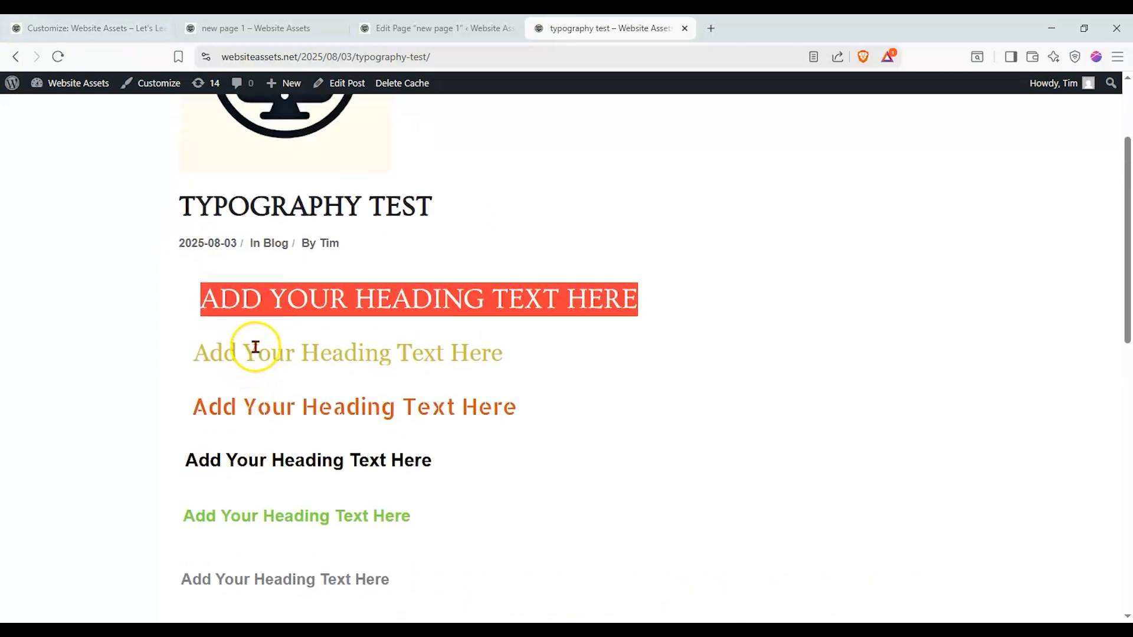
scroll(253, 354, "down", 1)
Open the "typography test" post for editing in a new browser tab.
right_click(338, 82)
left_click(365, 95)
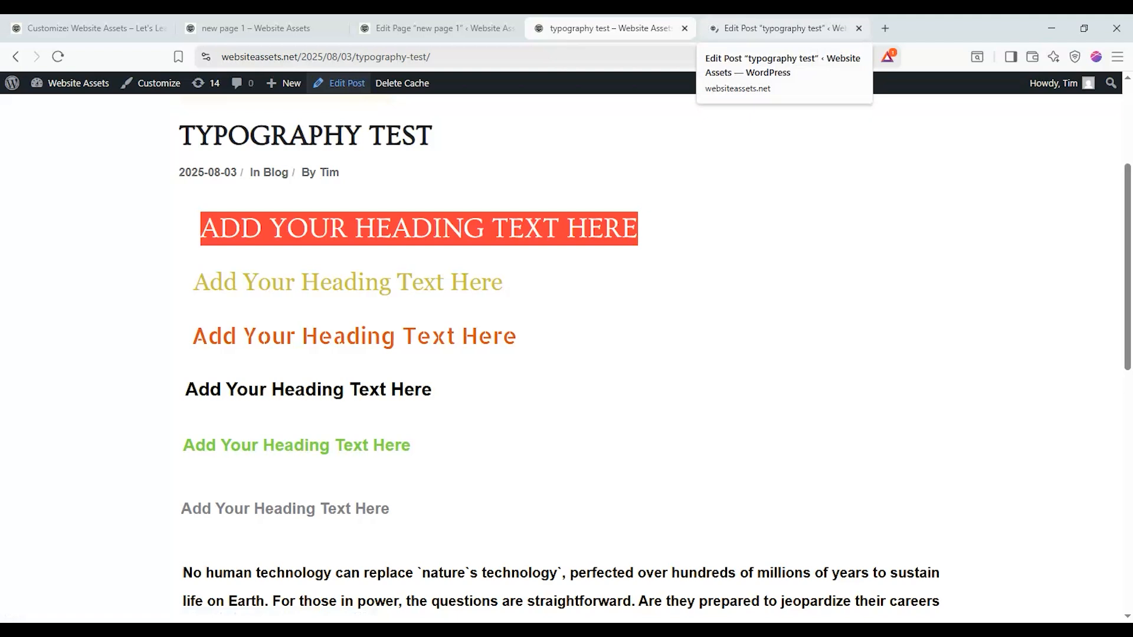
left_click(794, 29)
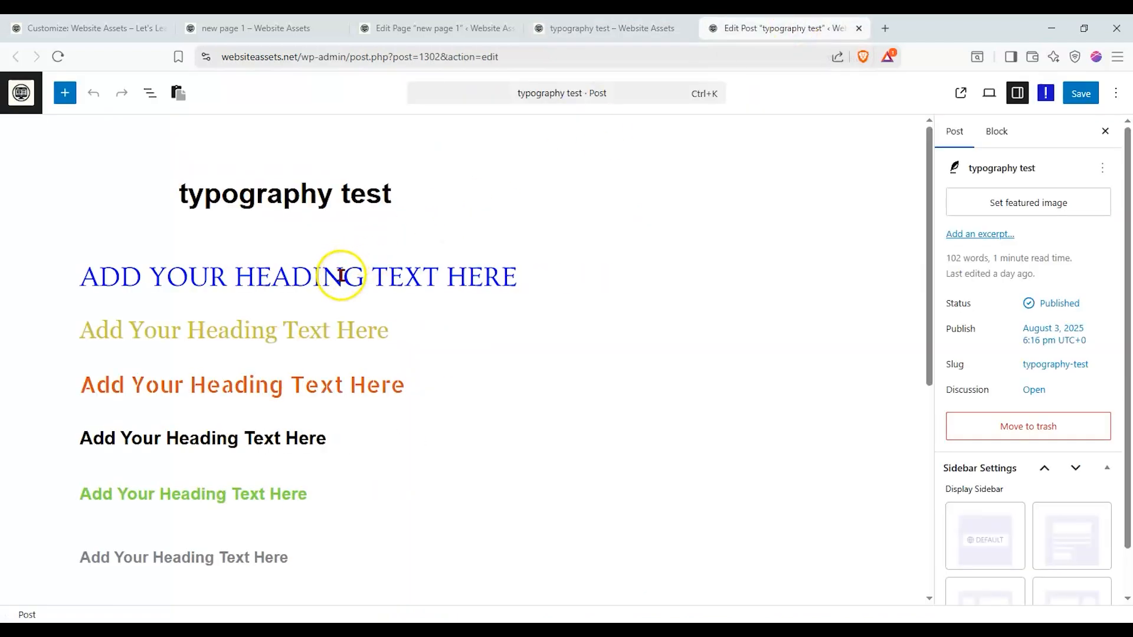
Select the post's headings one by one to compare their title tags, and check the orange heading's style settings.
left_click(339, 276)
left_click(314, 328)
left_click(313, 382)
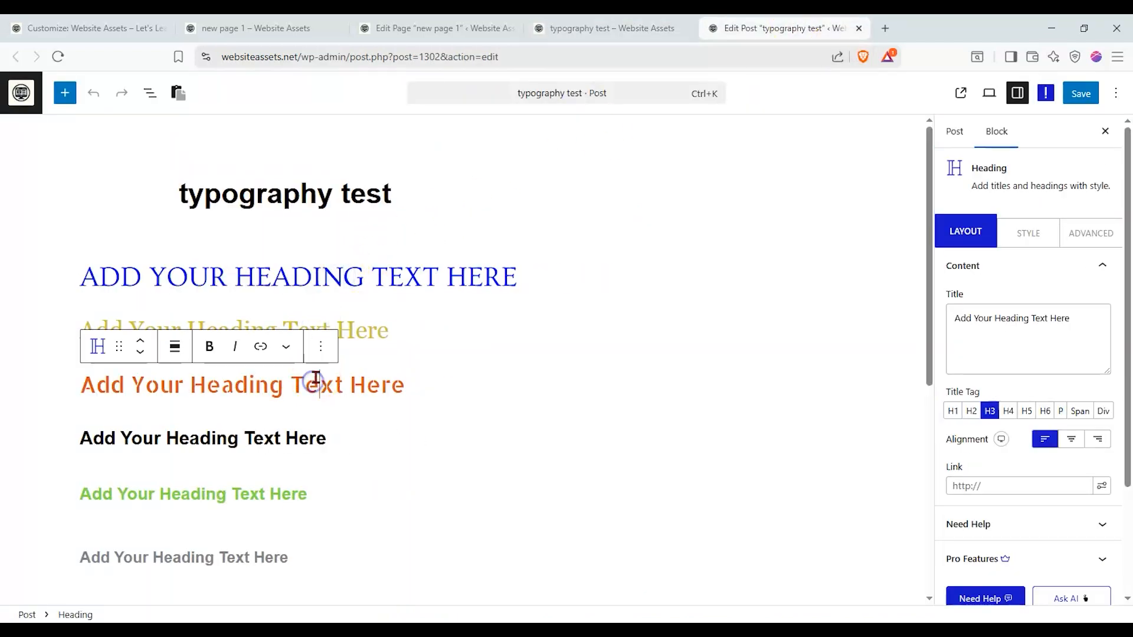
left_click(381, 276)
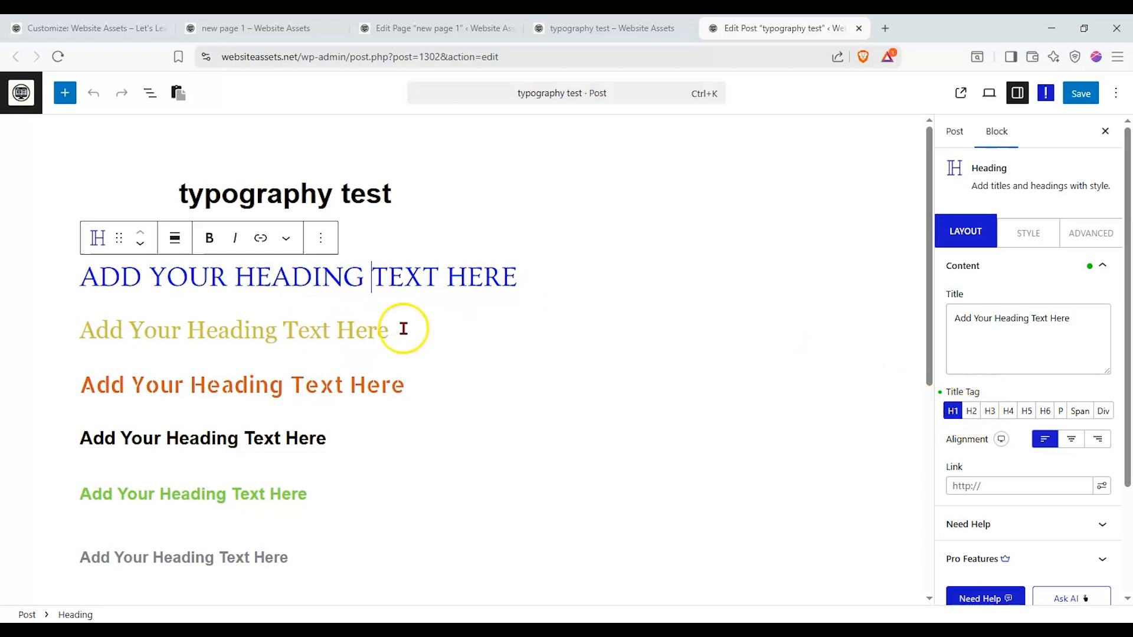
left_click(351, 332)
left_click(356, 384)
left_click(314, 435)
left_click(285, 494)
left_click(248, 556)
left_click(252, 486)
left_click(294, 384)
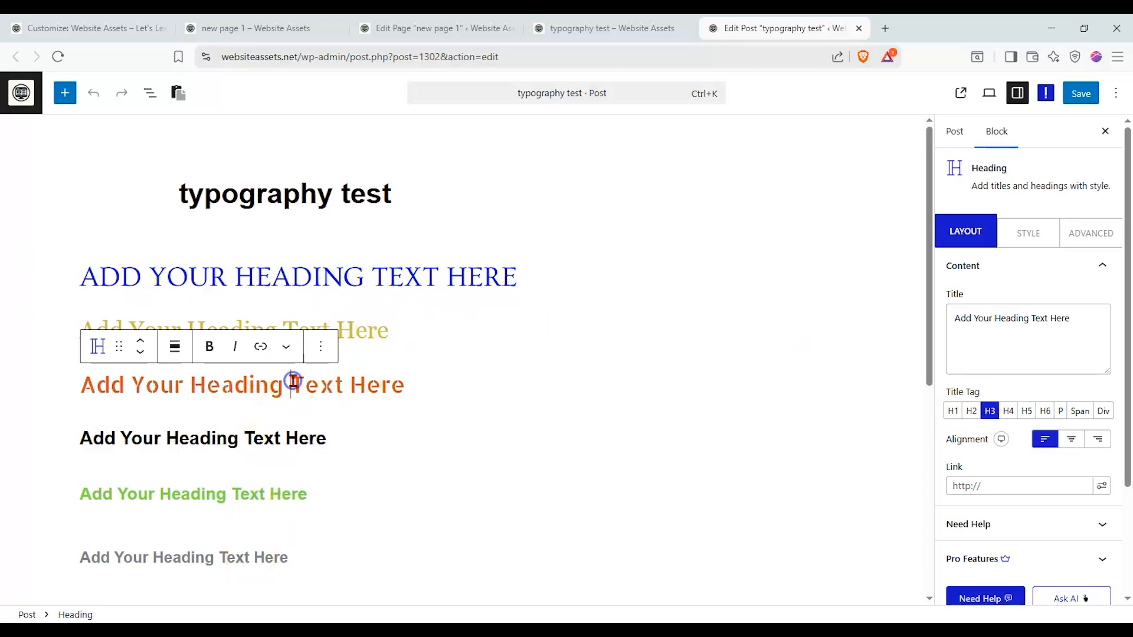
left_click(1056, 235)
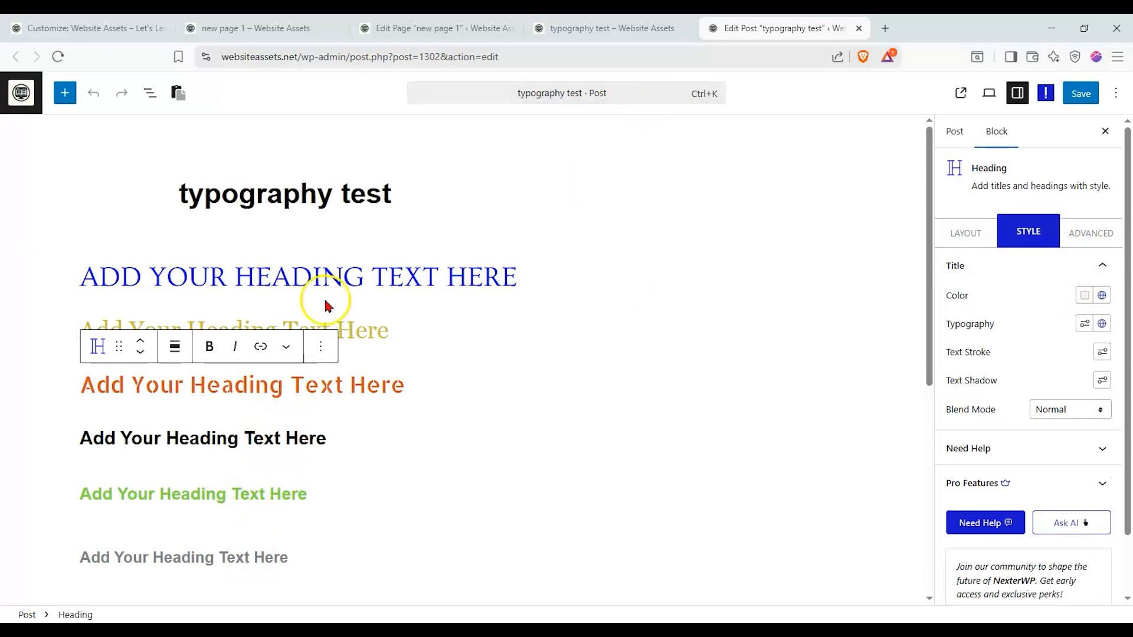
Set the Heading H3 font family to Amita in the Customizer, publish it and reload the "typography test" post editor.
left_click(91, 28)
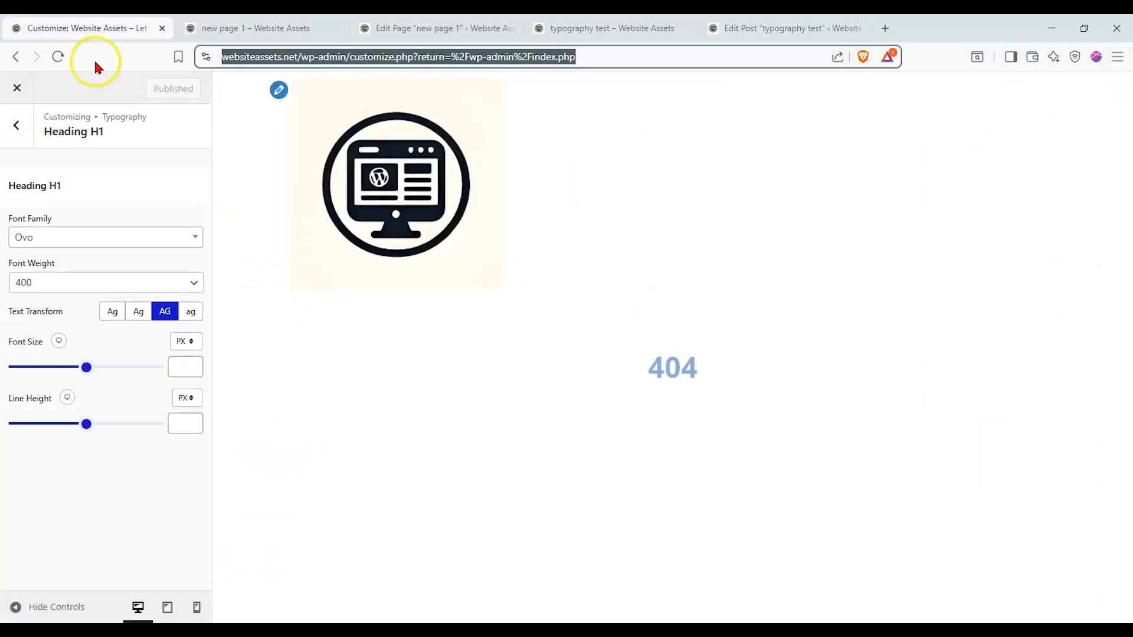
left_click(15, 128)
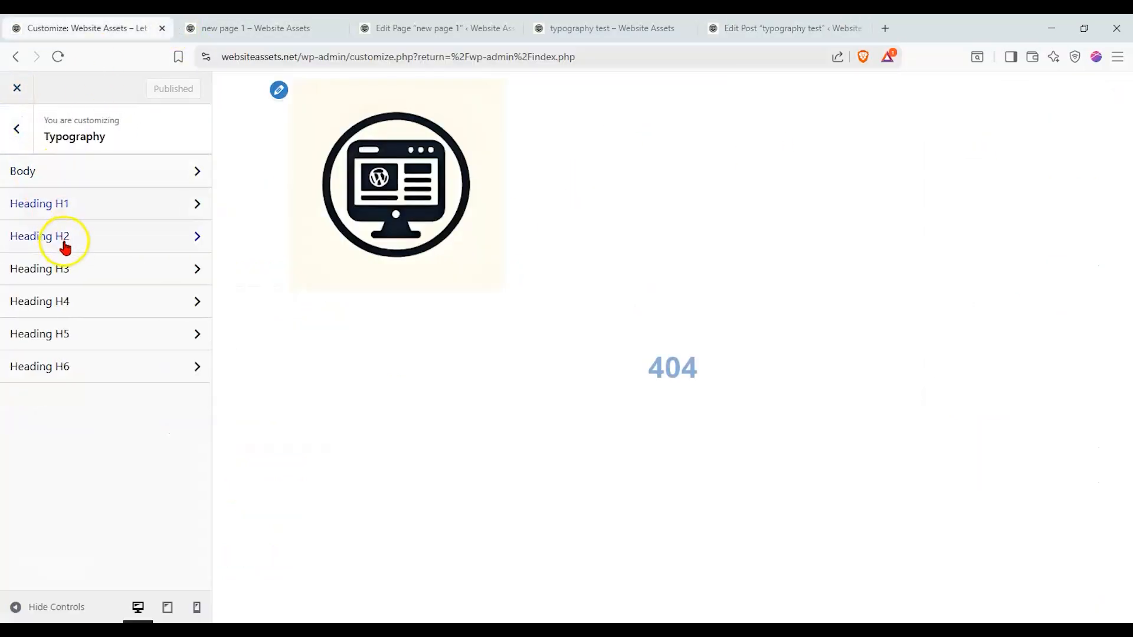
left_click(81, 273)
left_click(81, 239)
scroll(101, 402, "down", 3)
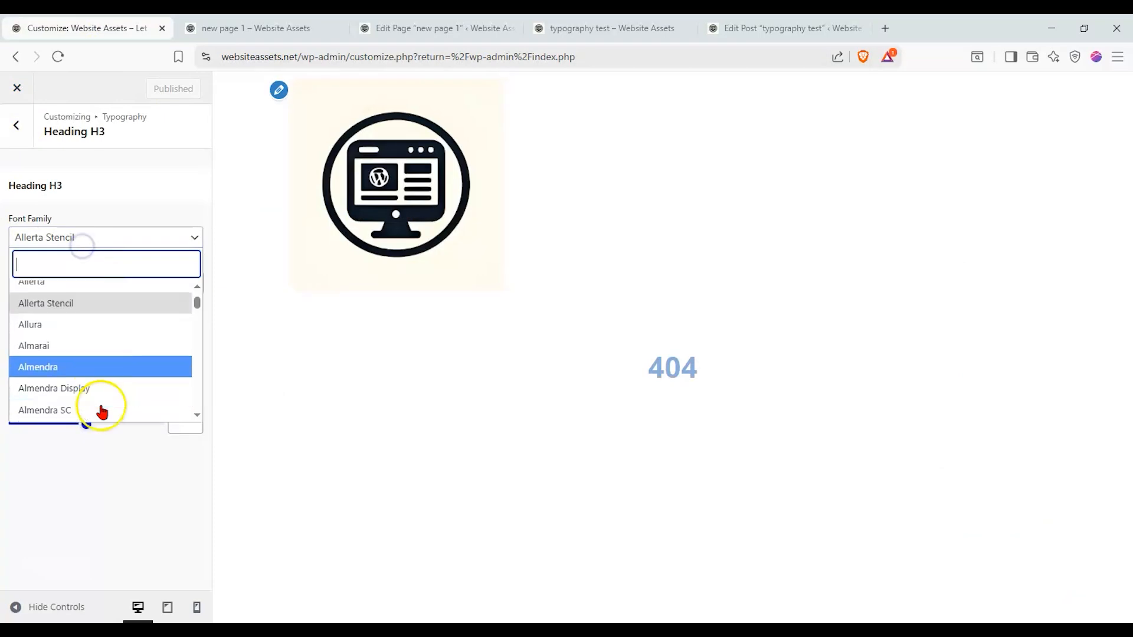
left_click(99, 380)
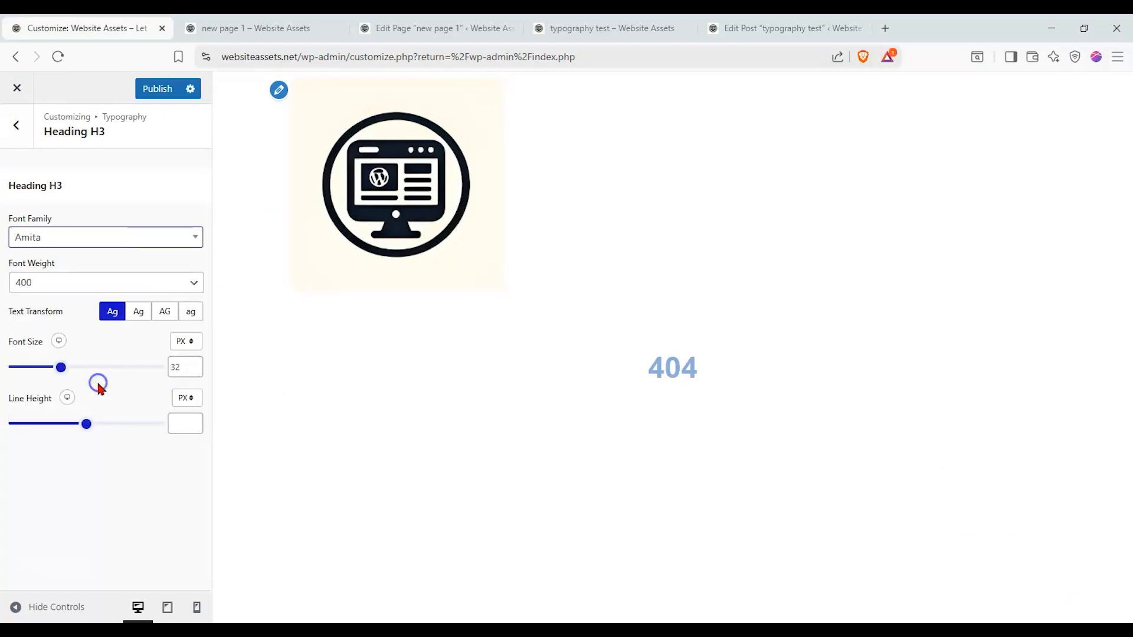
left_click(162, 96)
left_click(776, 29)
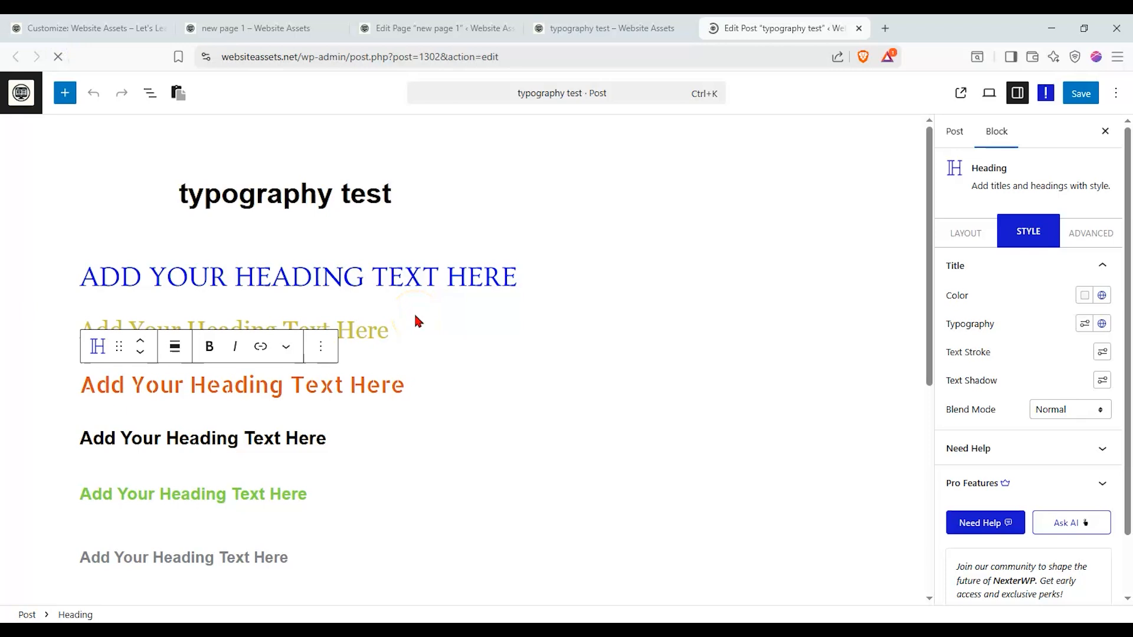
Reload the live "typography test" post and examine the font of its third heading.
left_click(590, 29)
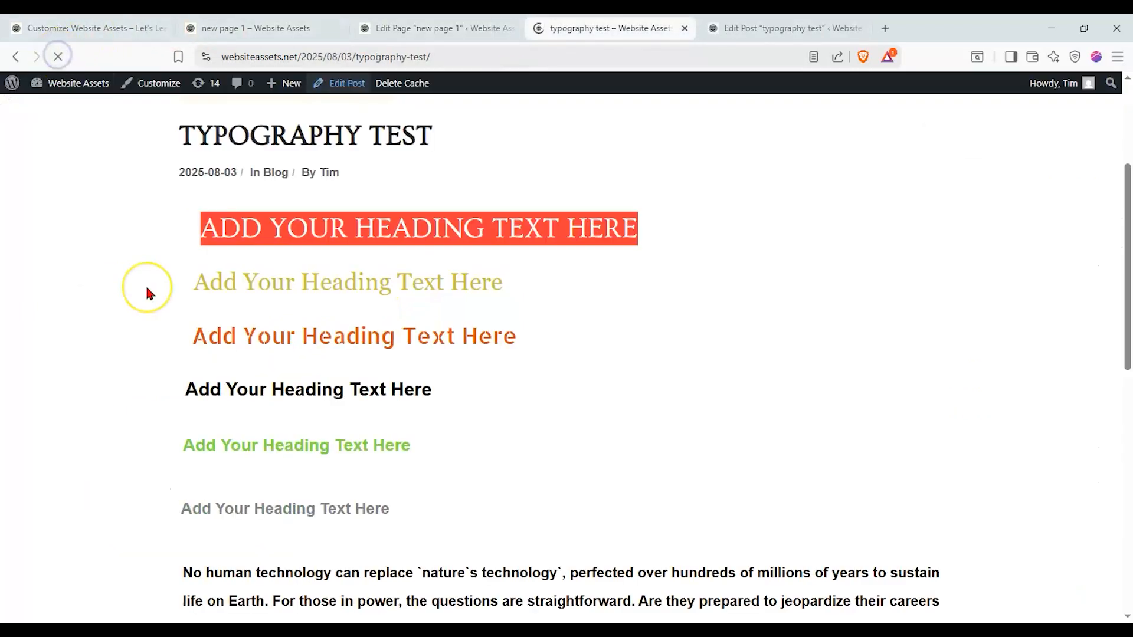
left_click_drag(162, 334, 535, 335)
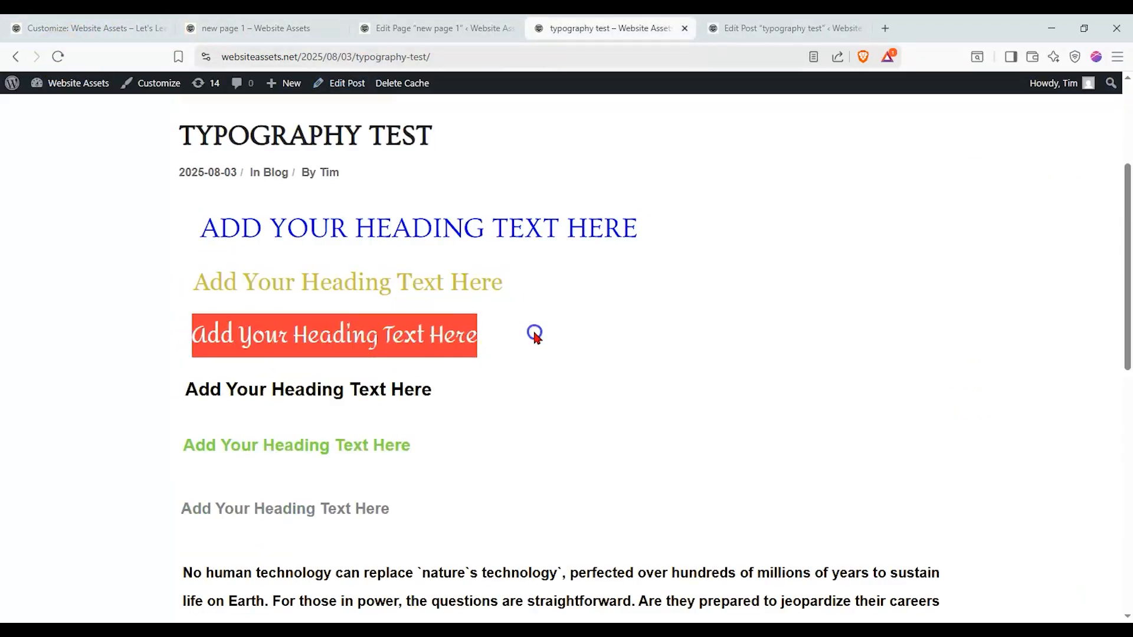
left_click(534, 334)
scroll(532, 318, "down", 3)
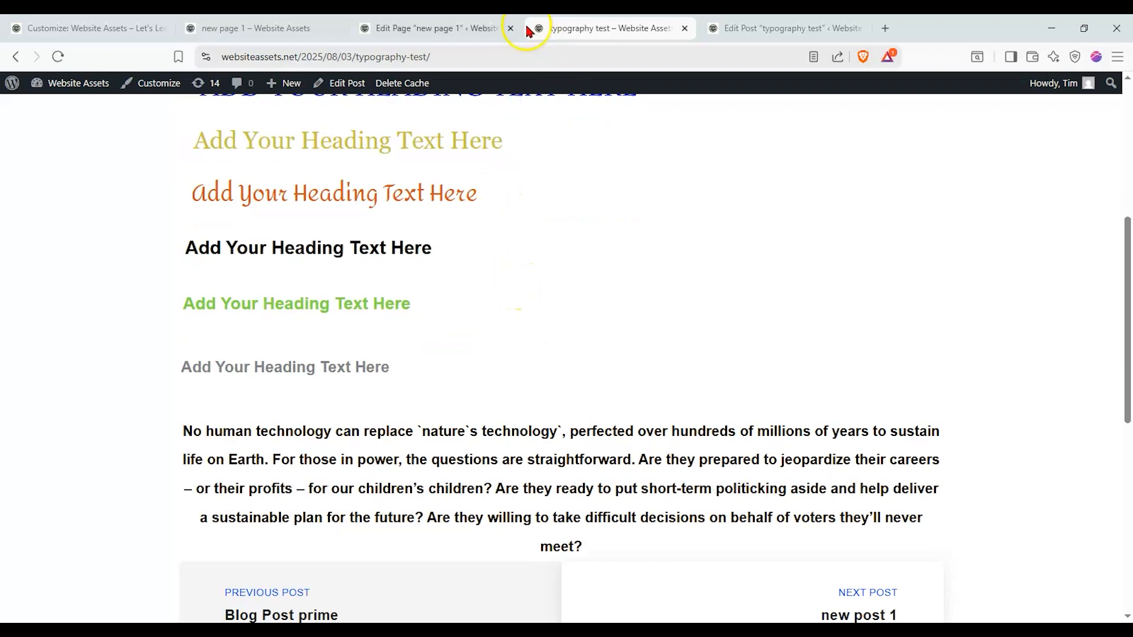
Check the font of the "Save the Earth for future Generations." heading on the live "new page 1".
left_click(407, 29)
left_click(254, 28)
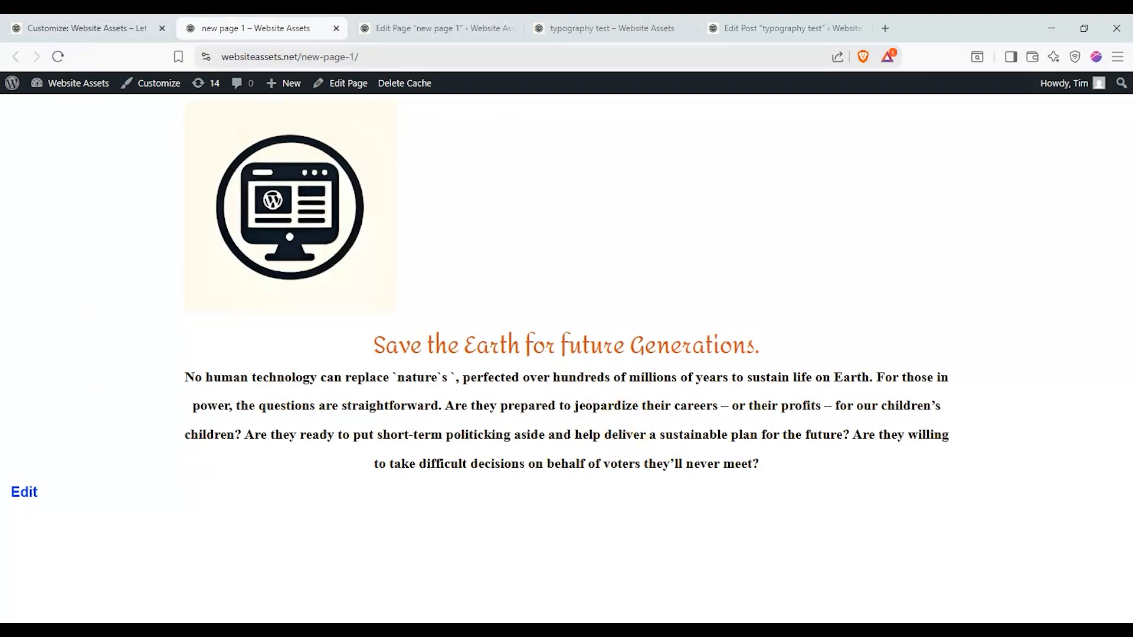
left_click_drag(371, 347, 755, 349)
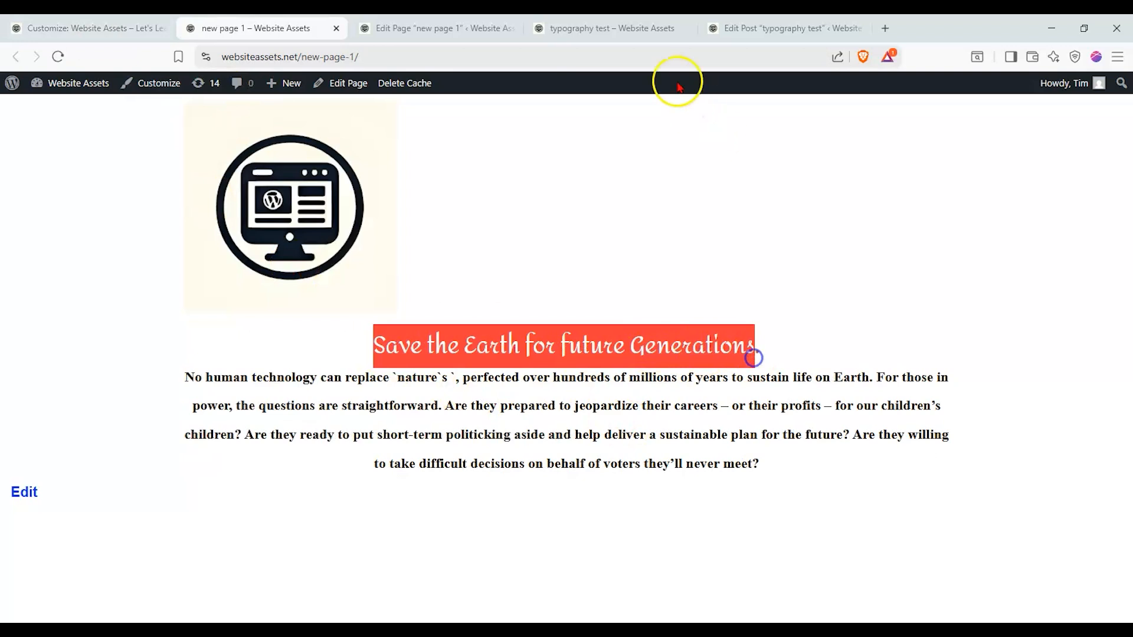
Open "new post 1" from the "typography test" post and examine the font of its "Save the Earth for future Generations." heading.
left_click(661, 29)
scroll(551, 265, "down", 5)
left_click(855, 331)
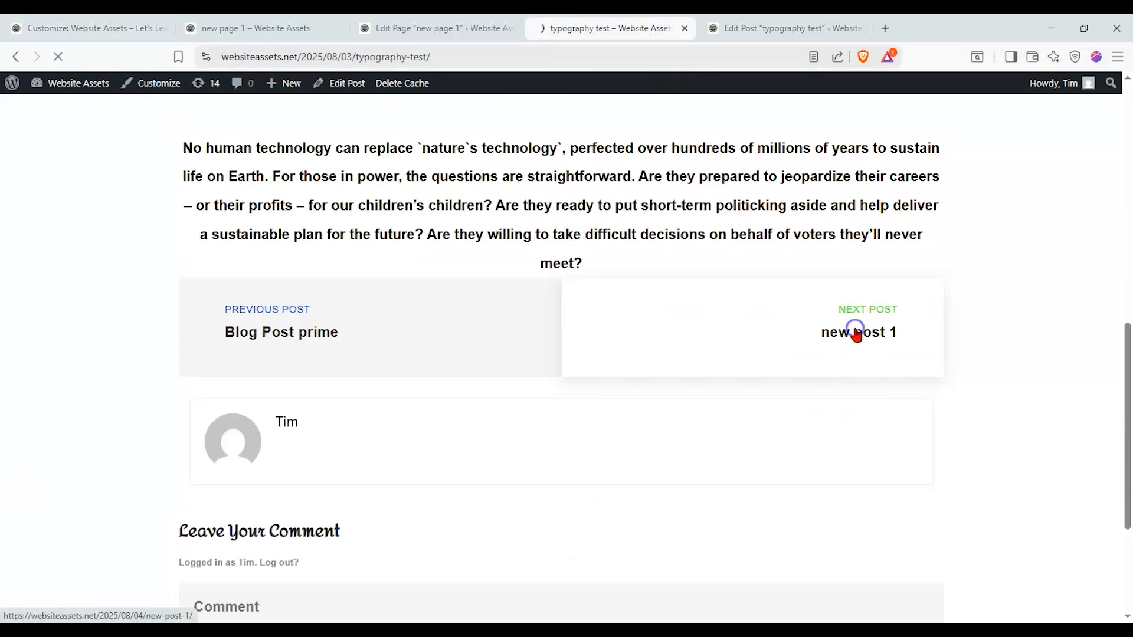
scroll(101, 390, "down", 15)
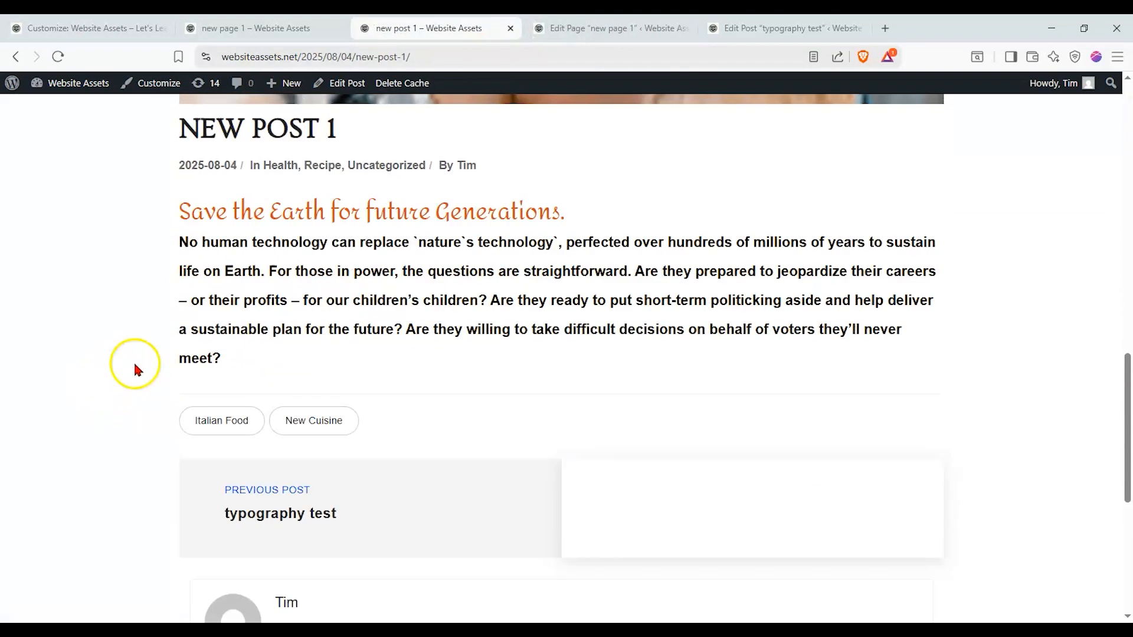
left_click(196, 209)
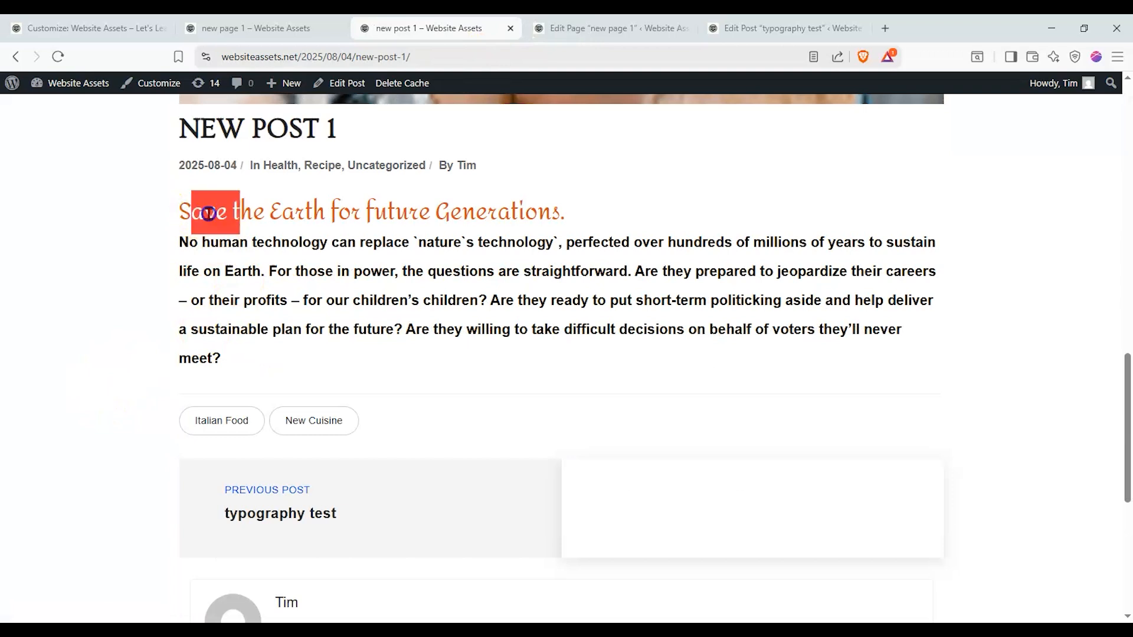
scroll(473, 225, "up", 3)
scroll(93, 155, "up", 4)
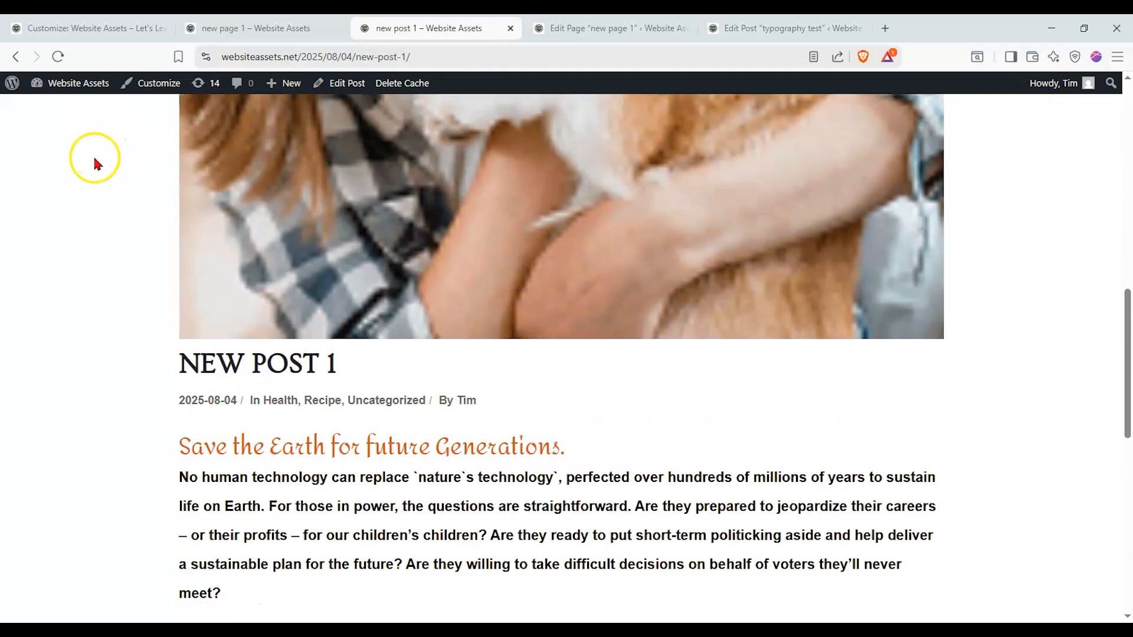
scroll(93, 154, "down", 5)
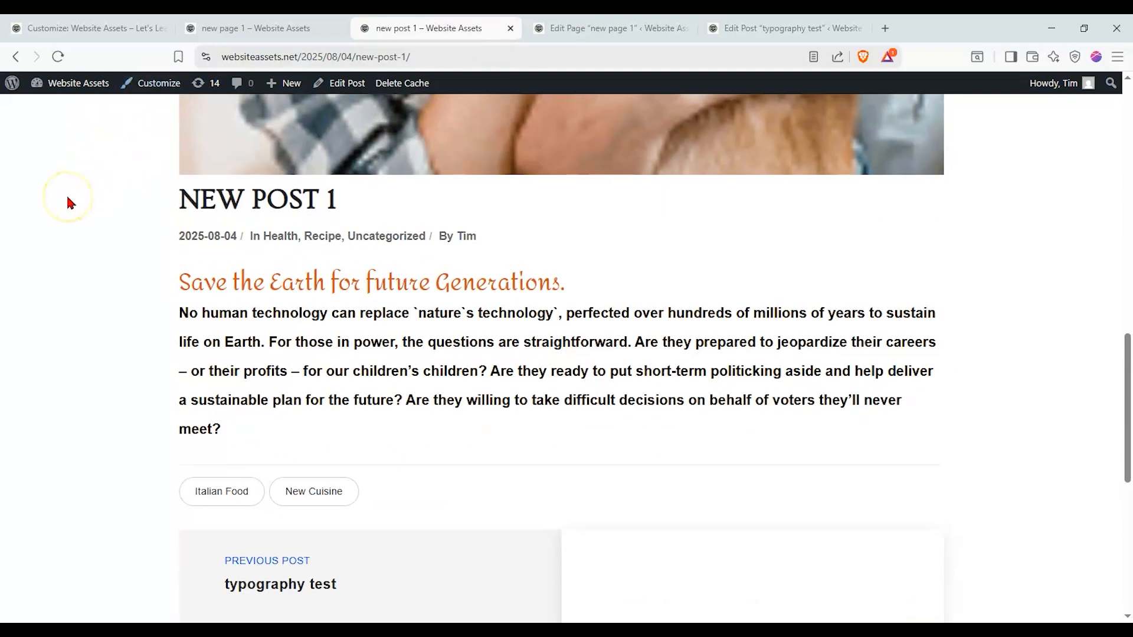
left_click(301, 284)
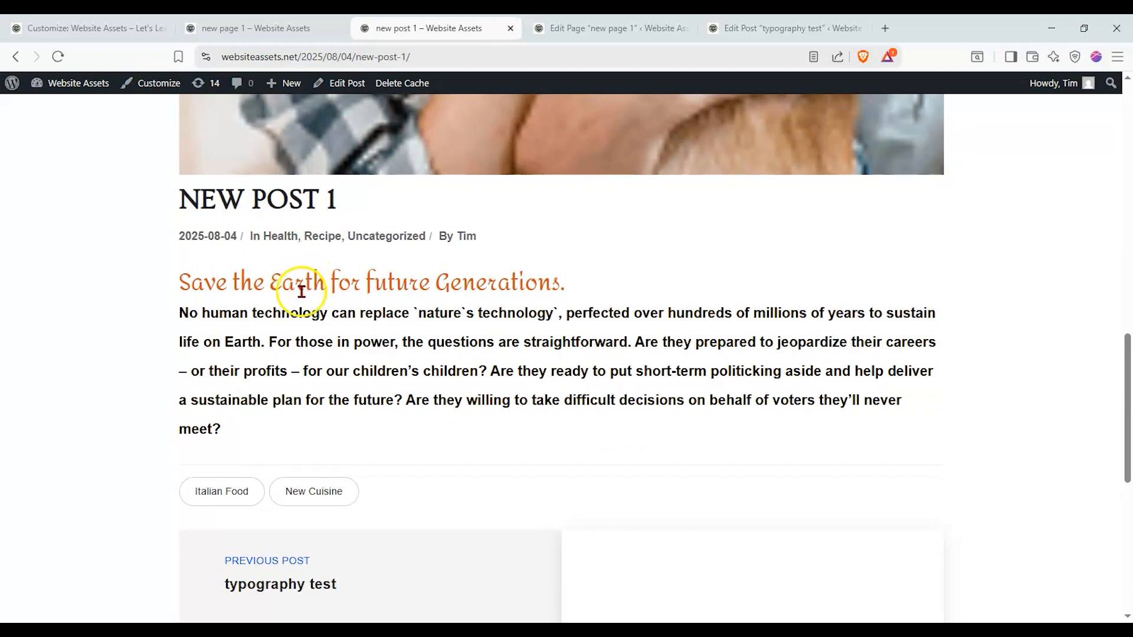
Close the browser tabs with the "new page 1" and "typography test" editors.
left_click(678, 26)
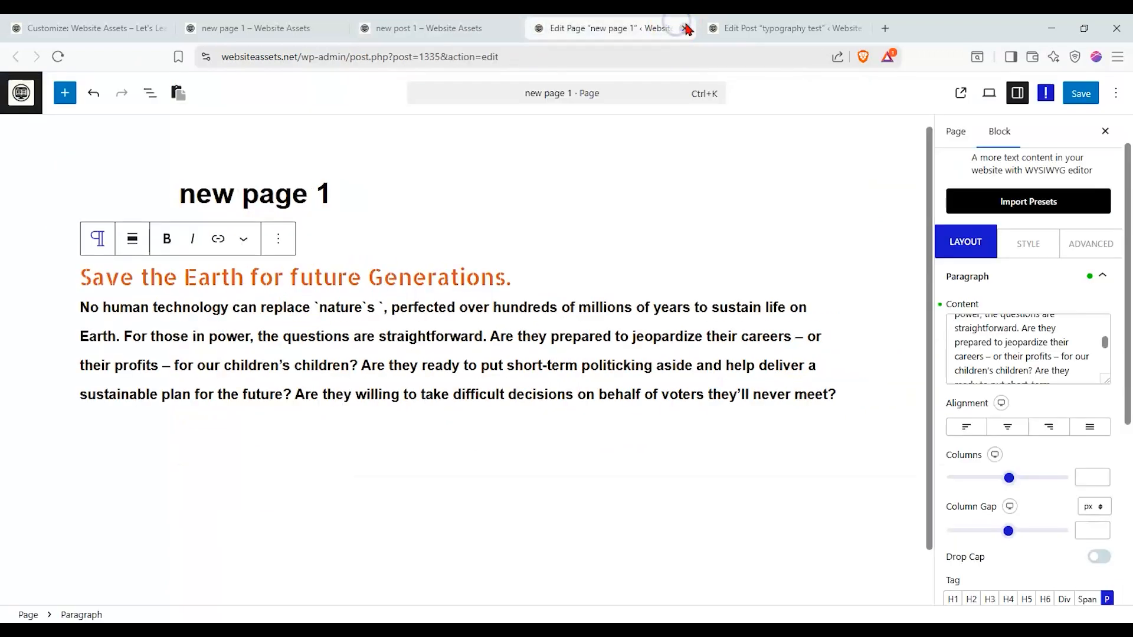
left_click(686, 28)
left_click(682, 28)
Set the Heading (H3) Color to bright pink in the Customizer's Styling Colors for Headings H1-H6 and publish it.
left_click(82, 29)
left_click(128, 292)
left_click(38, 149)
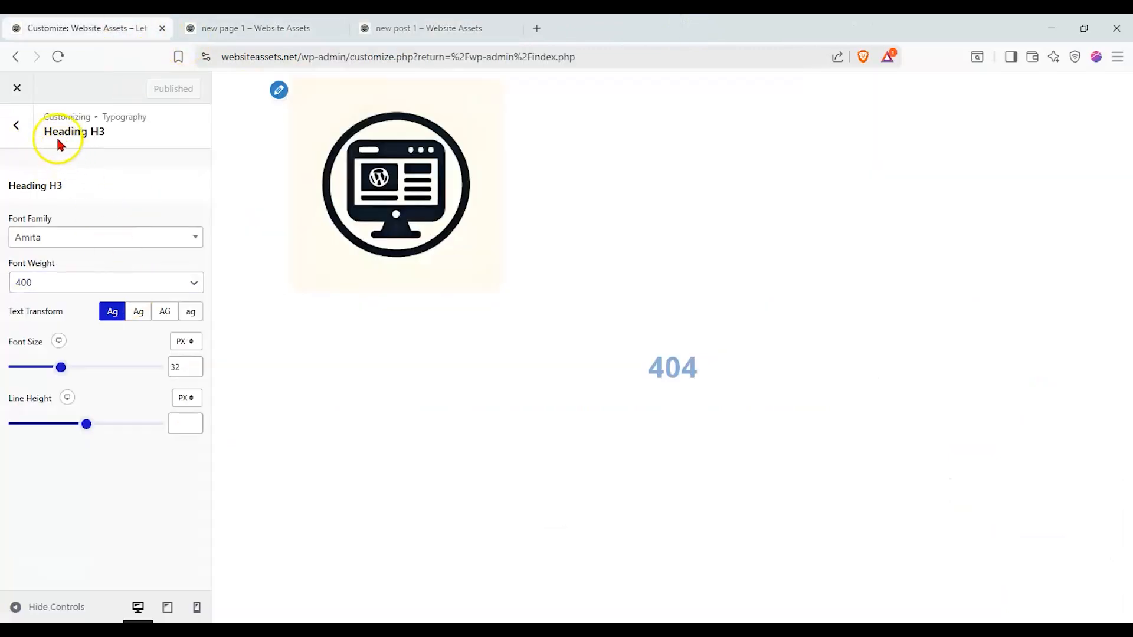
left_click(20, 131)
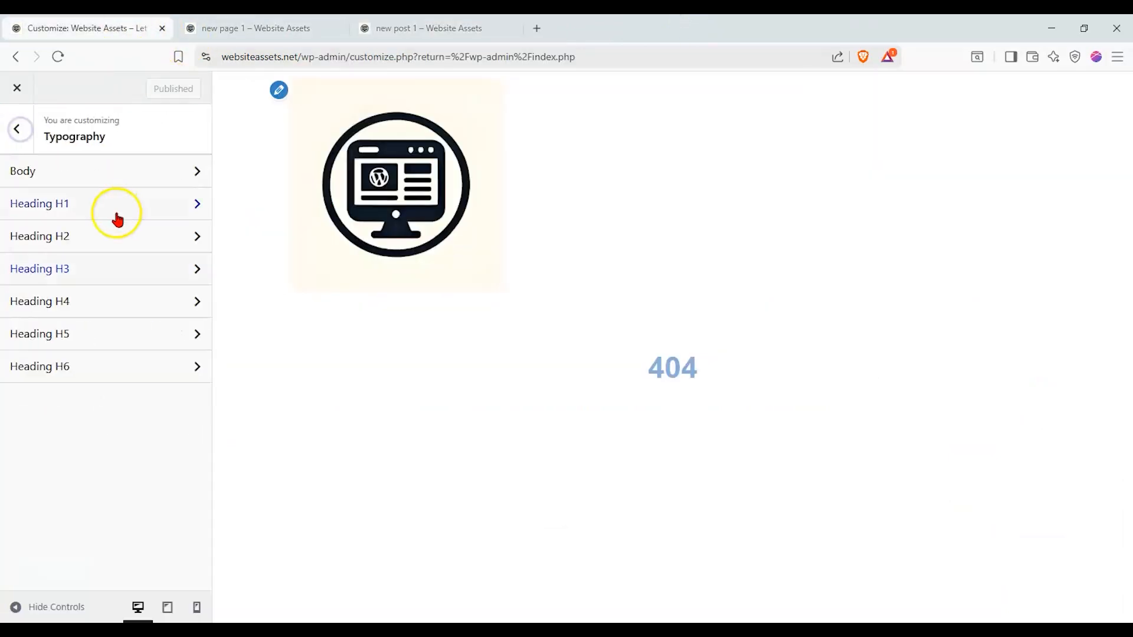
left_click(20, 136)
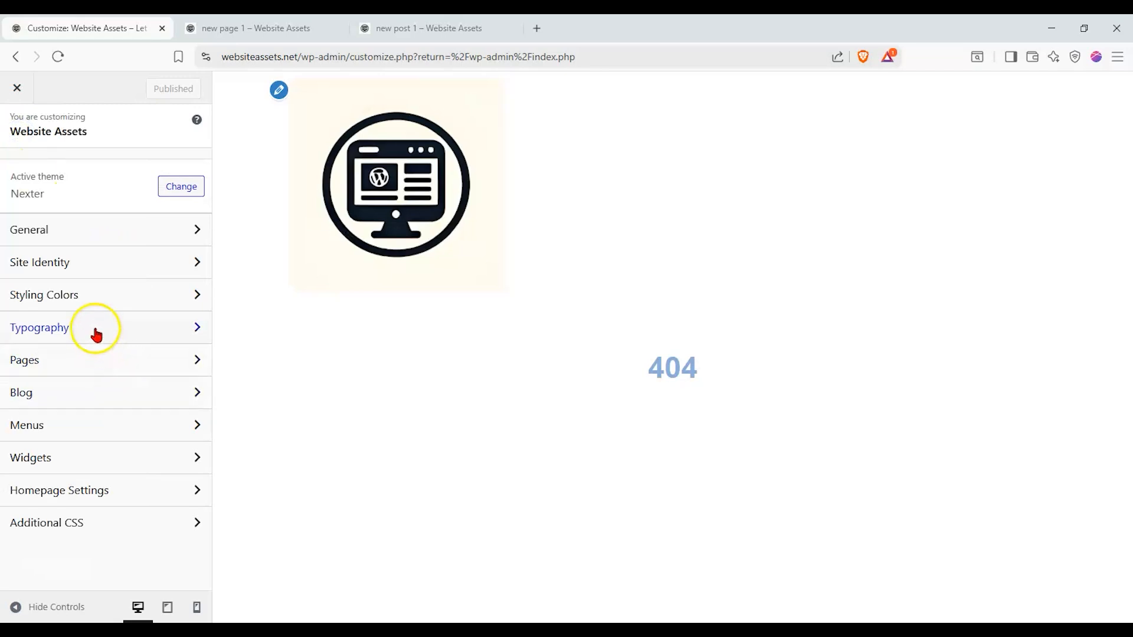
left_click(96, 301)
left_click(85, 176)
left_click(18, 126)
left_click(78, 203)
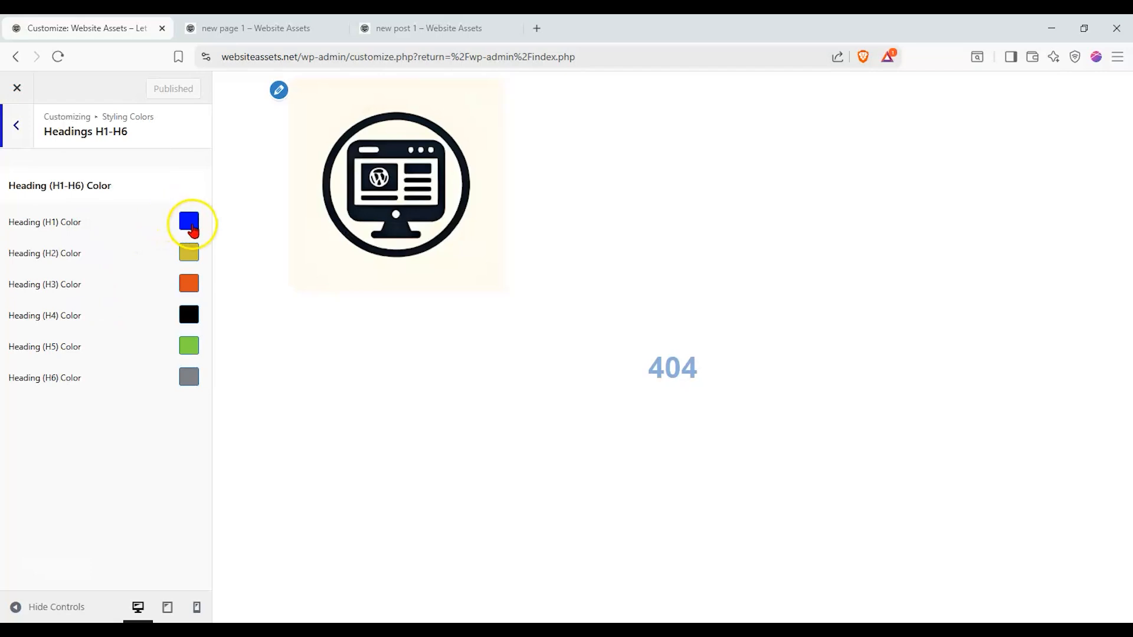
left_click(186, 289)
left_click_drag(135, 345, 127, 319)
left_click(154, 90)
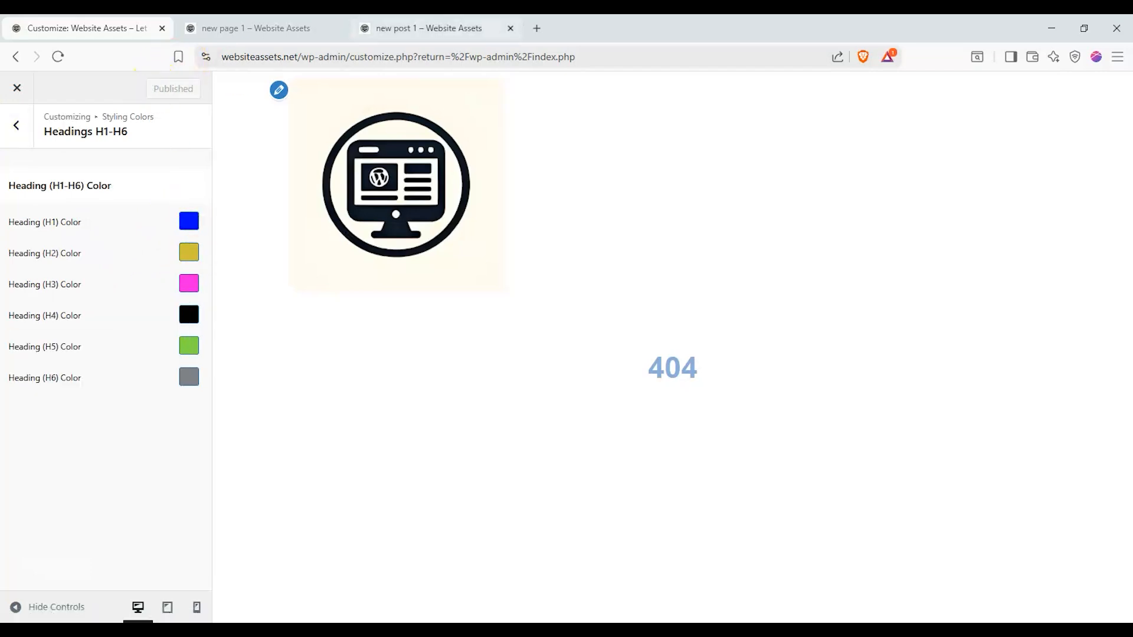
Load the live "typography test" and "new post 1" posts again and examine the color of their H3 headings.
left_click(413, 28)
left_click(258, 561)
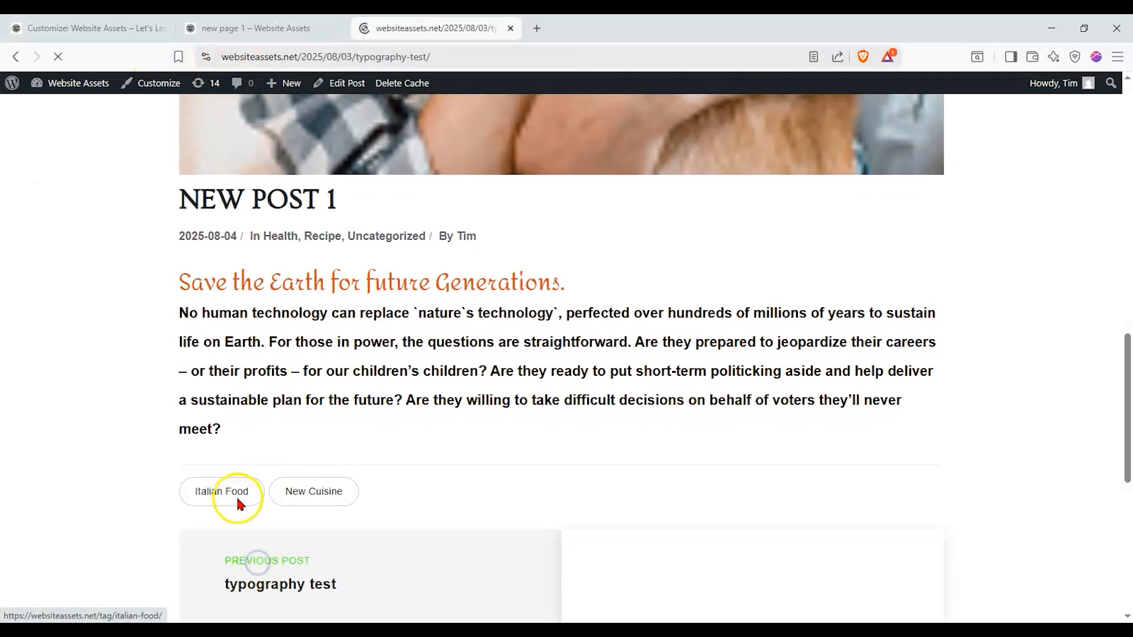
scroll(304, 207, "down", 5)
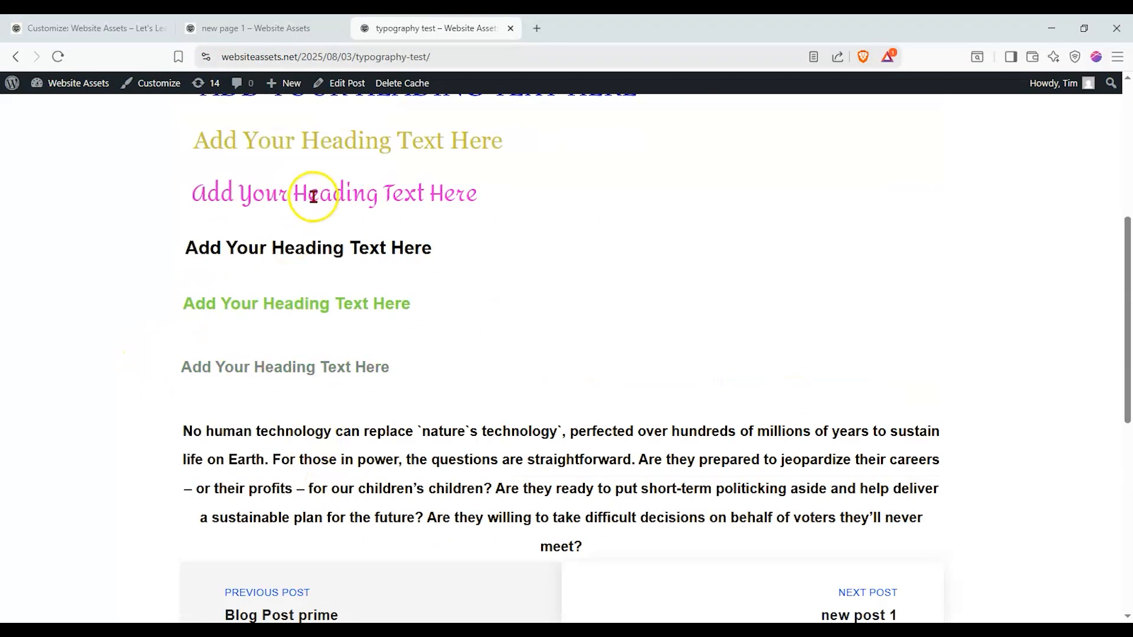
scroll(326, 185, "down", 3)
left_click(888, 481)
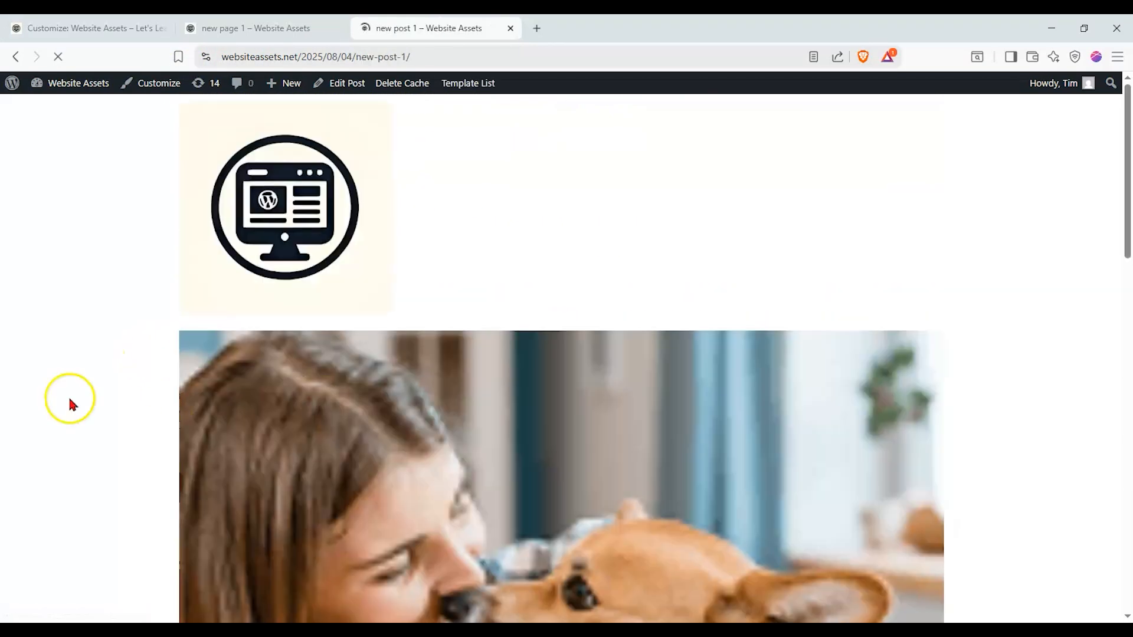
scroll(19, 370, "down", 16)
scroll(142, 310, "up", 4)
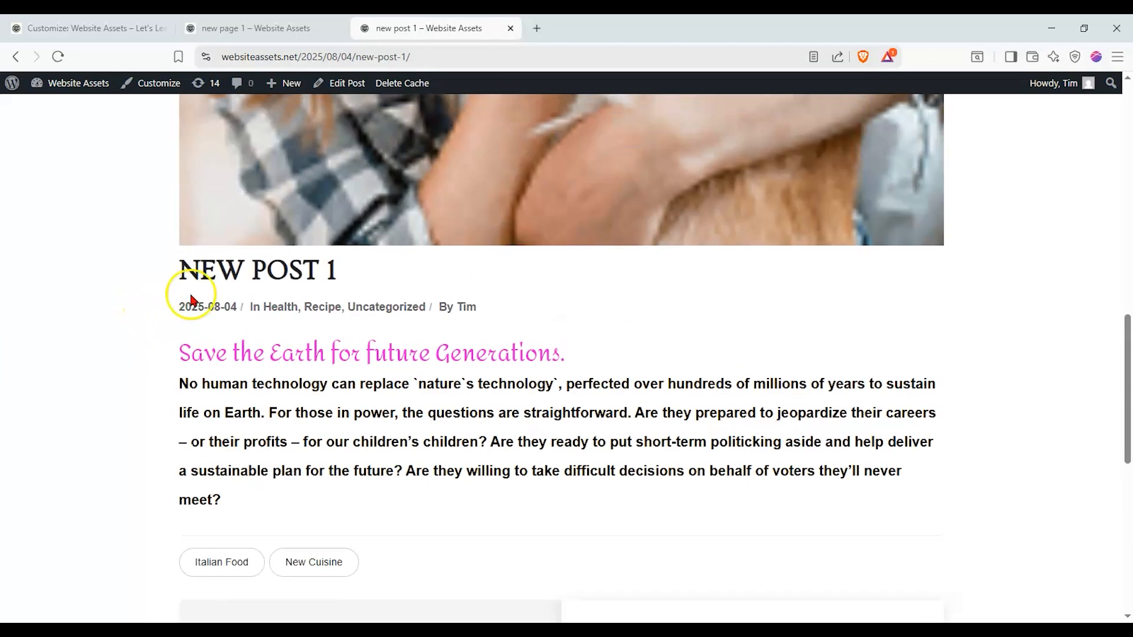
scroll(133, 265, "up", 4)
Close the Customizer and return to the WordPress dashboard.
left_click(89, 28)
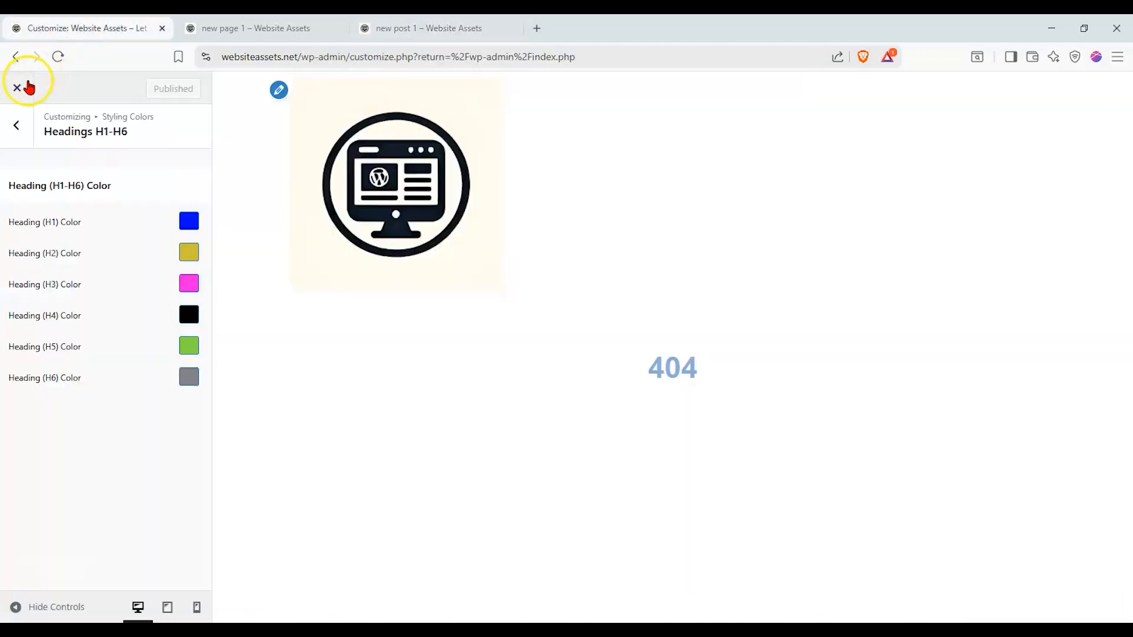
left_click(27, 86)
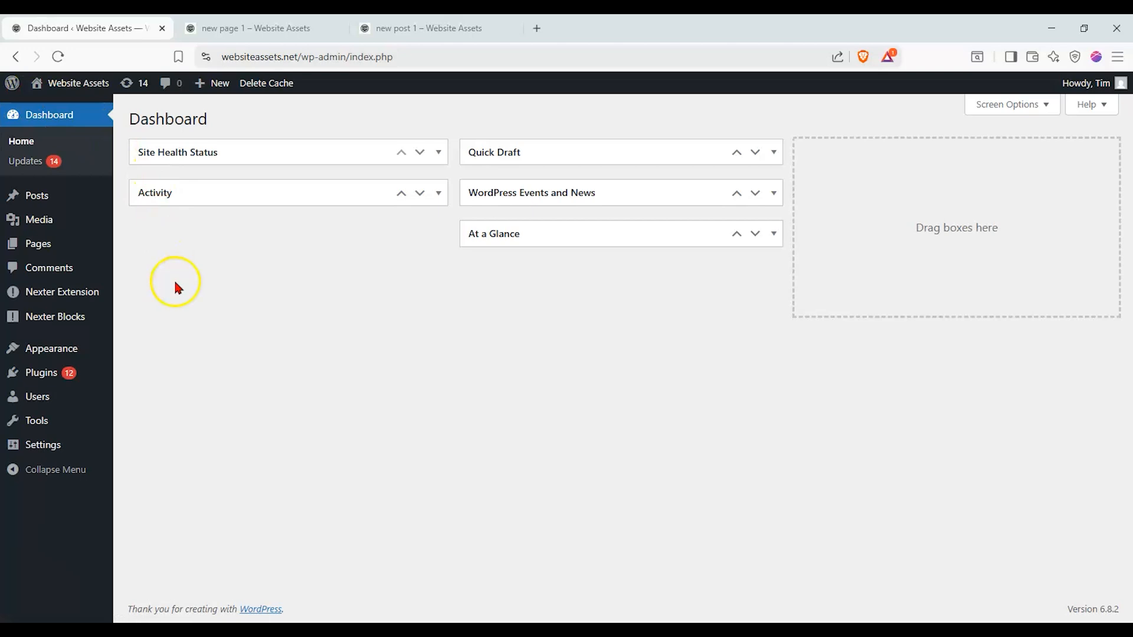
Review the live "new post 1", examining its featured image, title, post details, H3 heading, body text and tags.
left_click(437, 27)
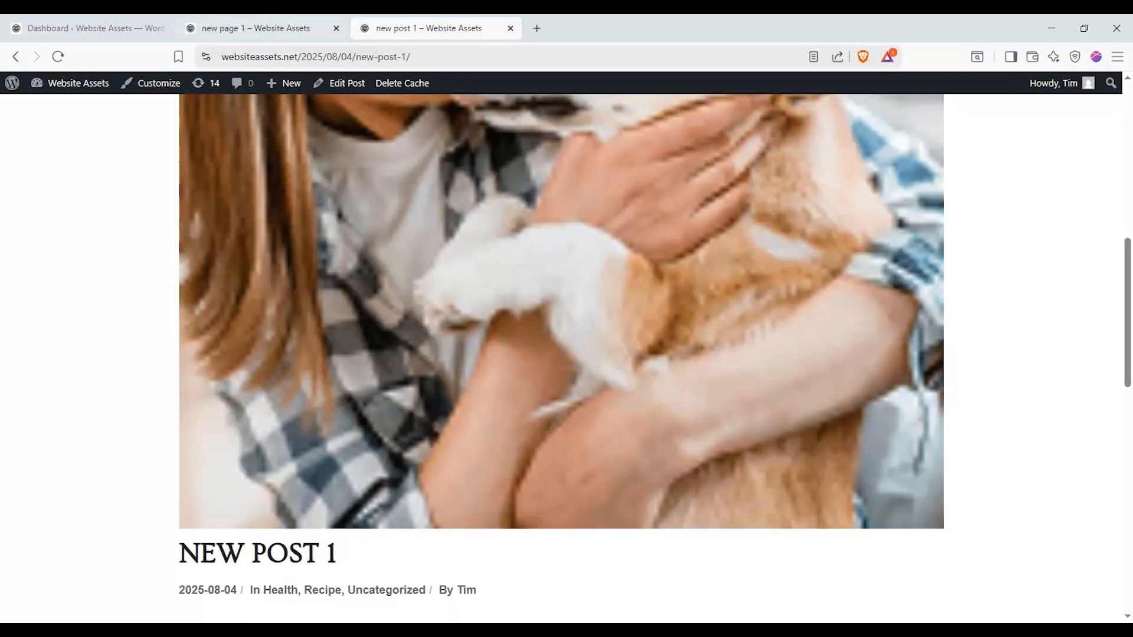
scroll(159, 205, "down", 3)
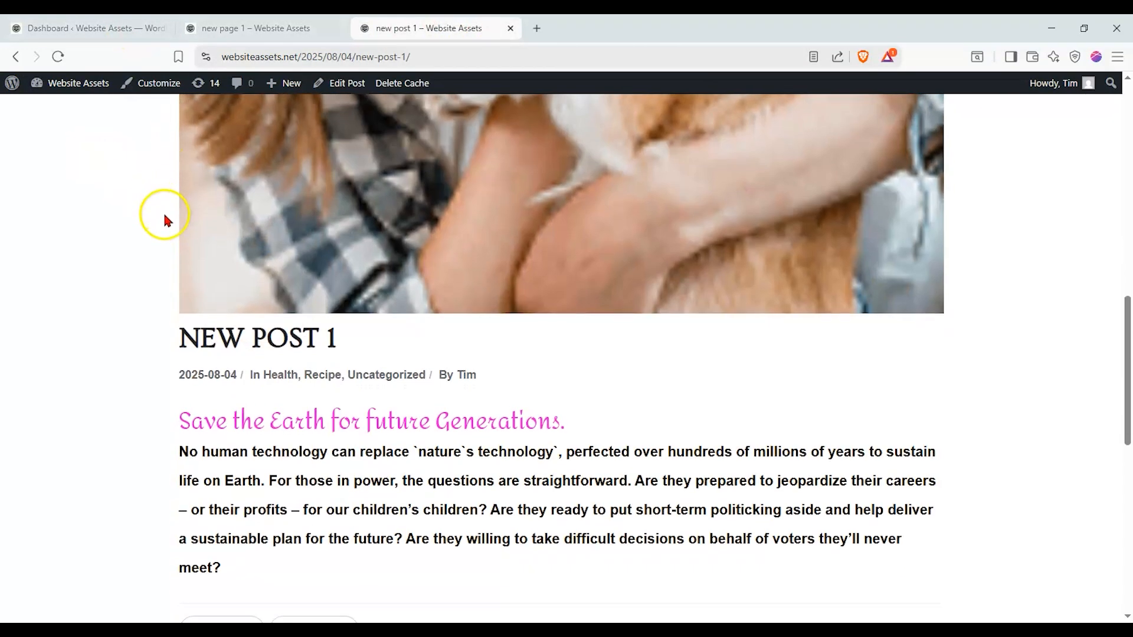
scroll(193, 291, "down", 3)
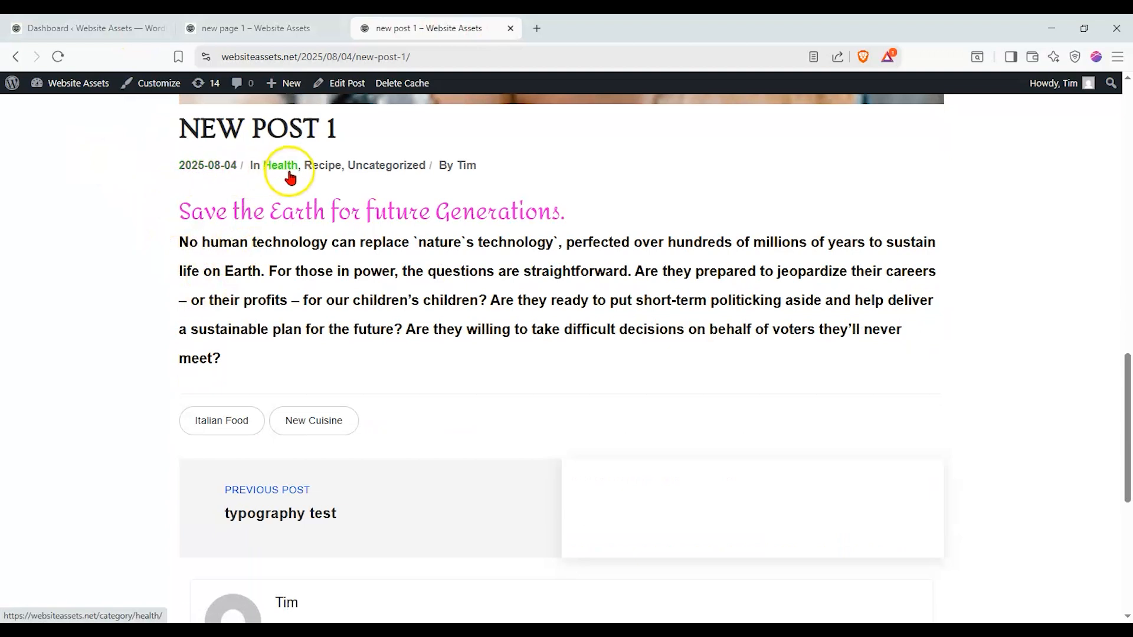
scroll(209, 264, "up", 1)
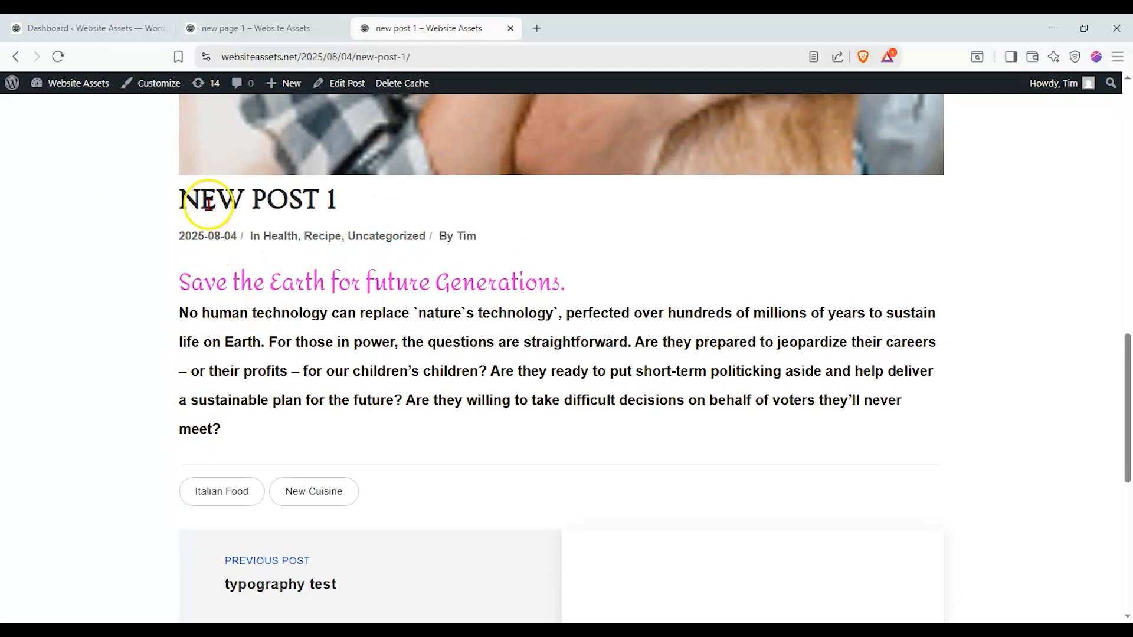
left_click_drag(219, 199, 307, 184)
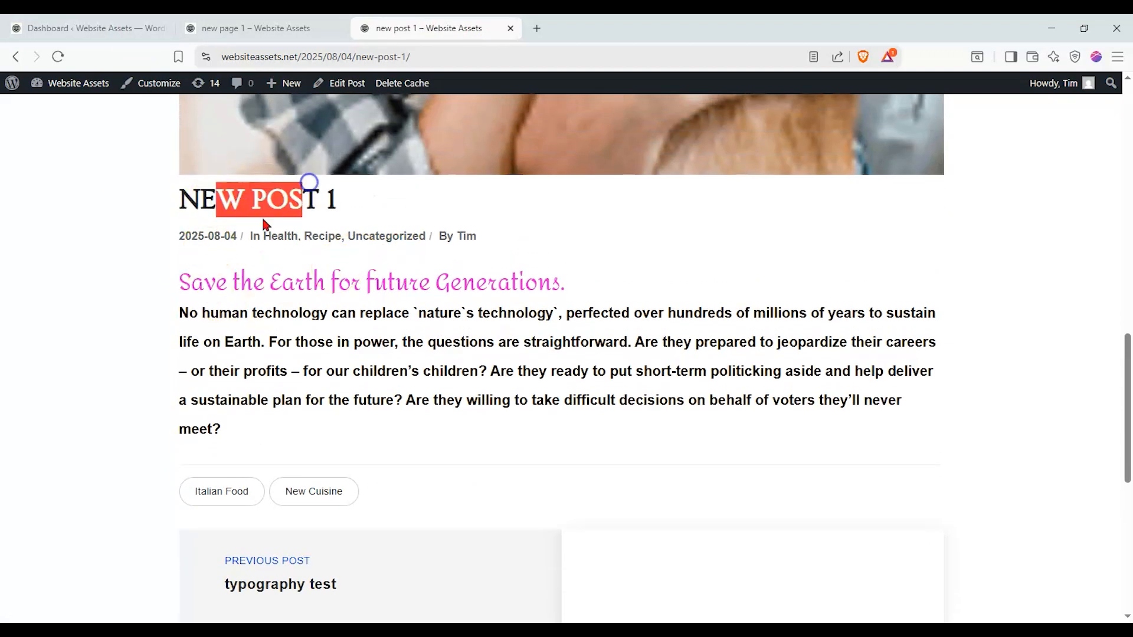
left_click(389, 328)
scroll(388, 304, "down", 1)
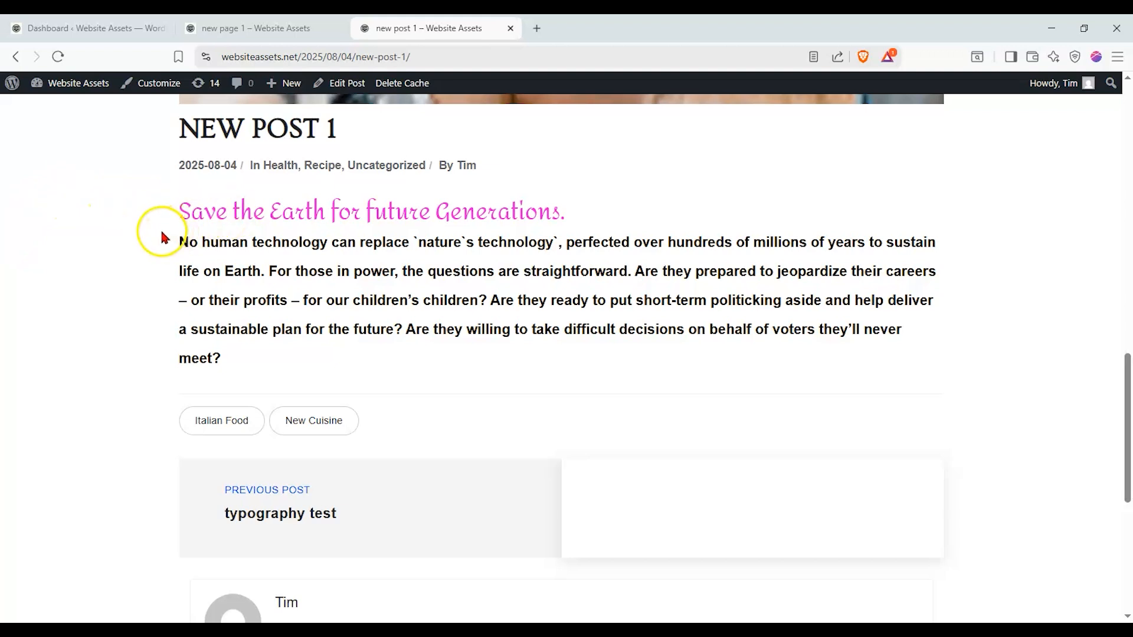
scroll(164, 238, "up", 2)
scroll(214, 269, "down", 4)
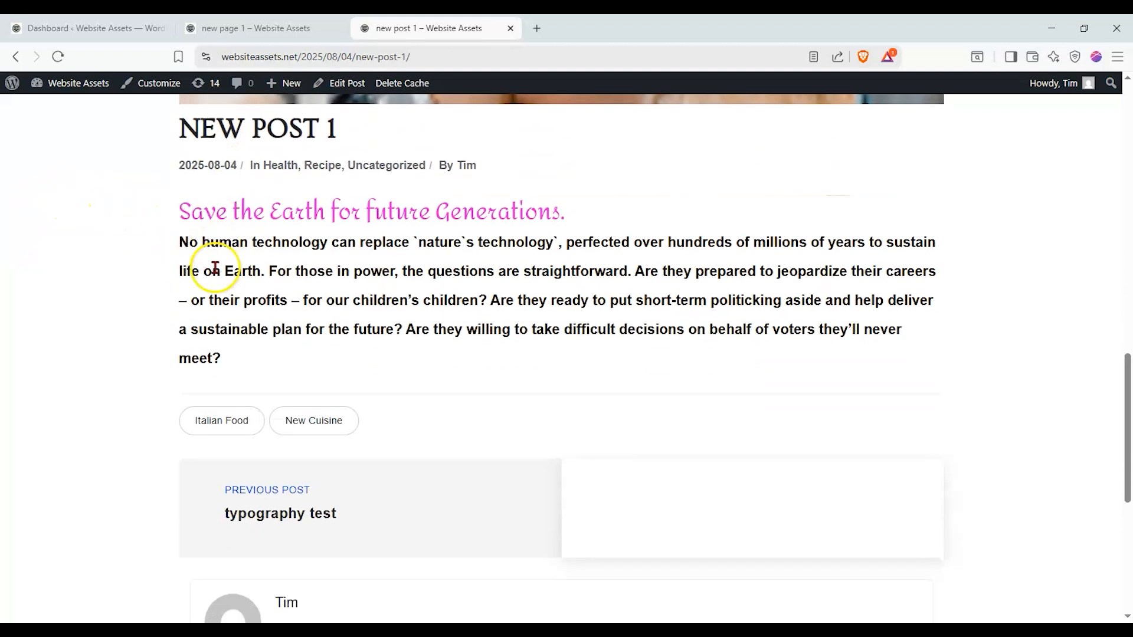
scroll(107, 270, "down", 3)
scroll(88, 268, "up", 6)
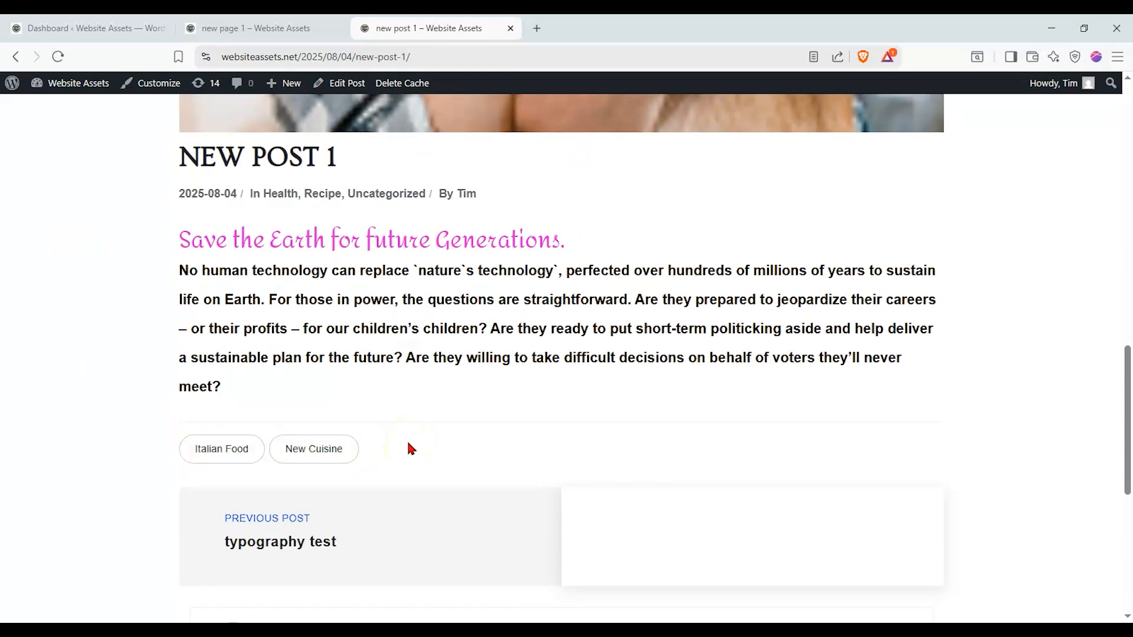
scroll(411, 449, "up", 1)
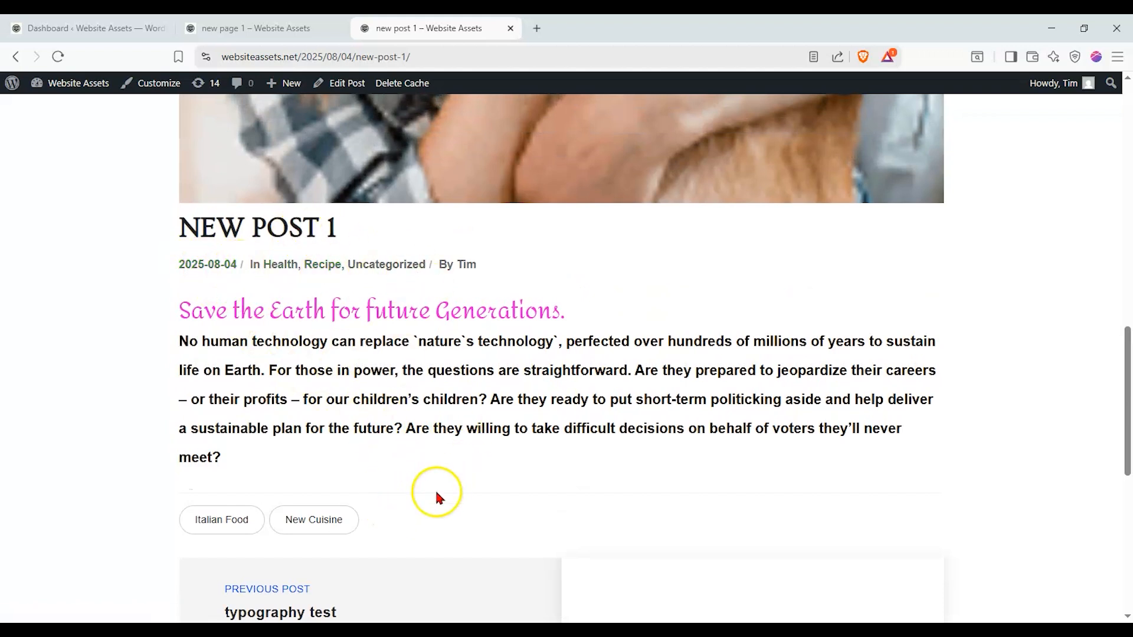
scroll(419, 498, "up", 4)
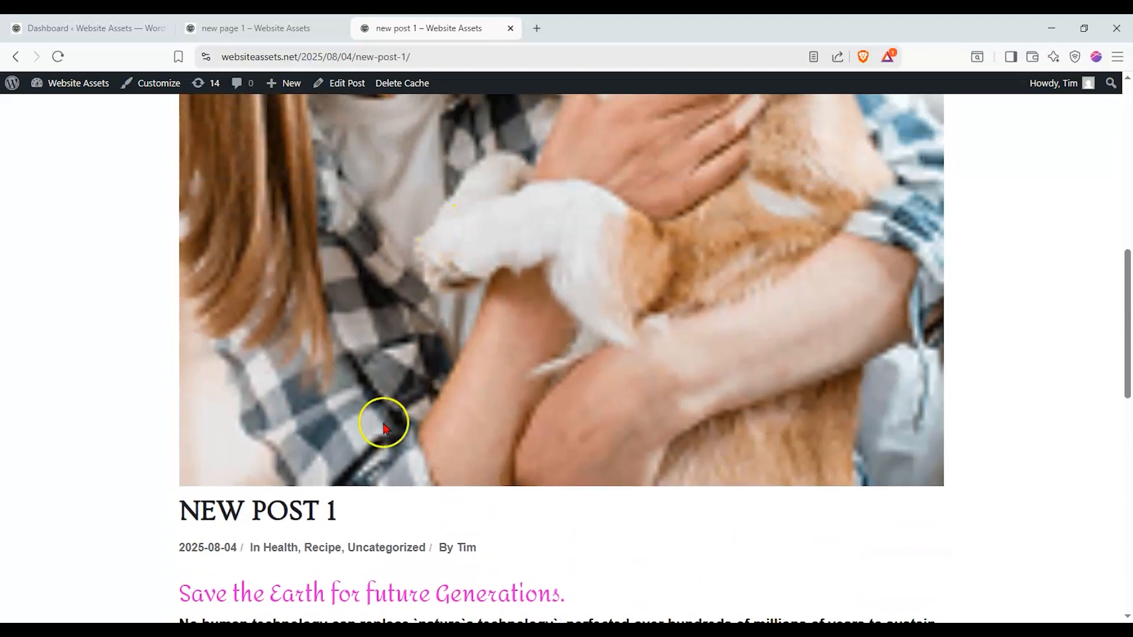
scroll(265, 502, "up", 4)
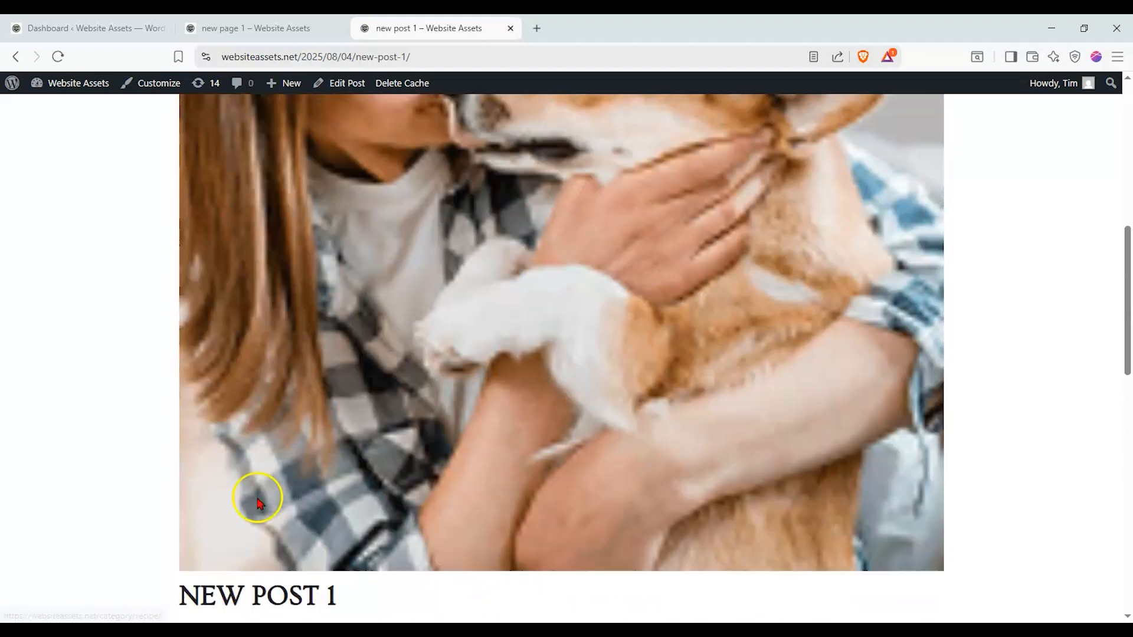
scroll(233, 185, "down", 8)
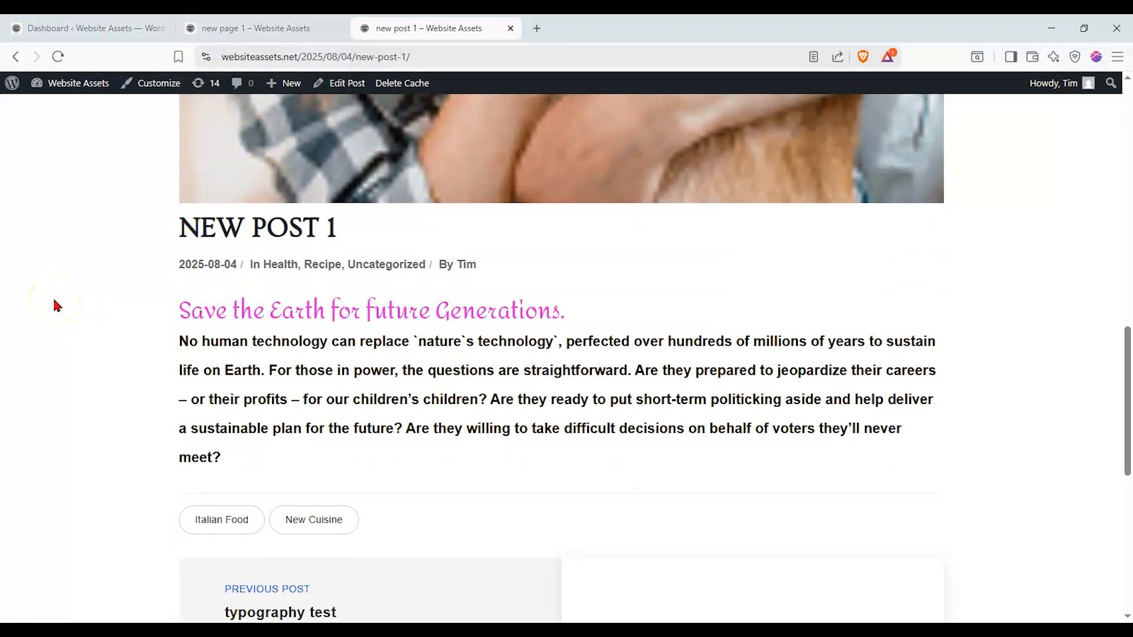
Return from the live post to the WordPress dashboard and open the Nexter Theme Builder.
scroll(57, 306, "down", 5)
scroll(55, 302, "up", 5)
left_click(94, 29)
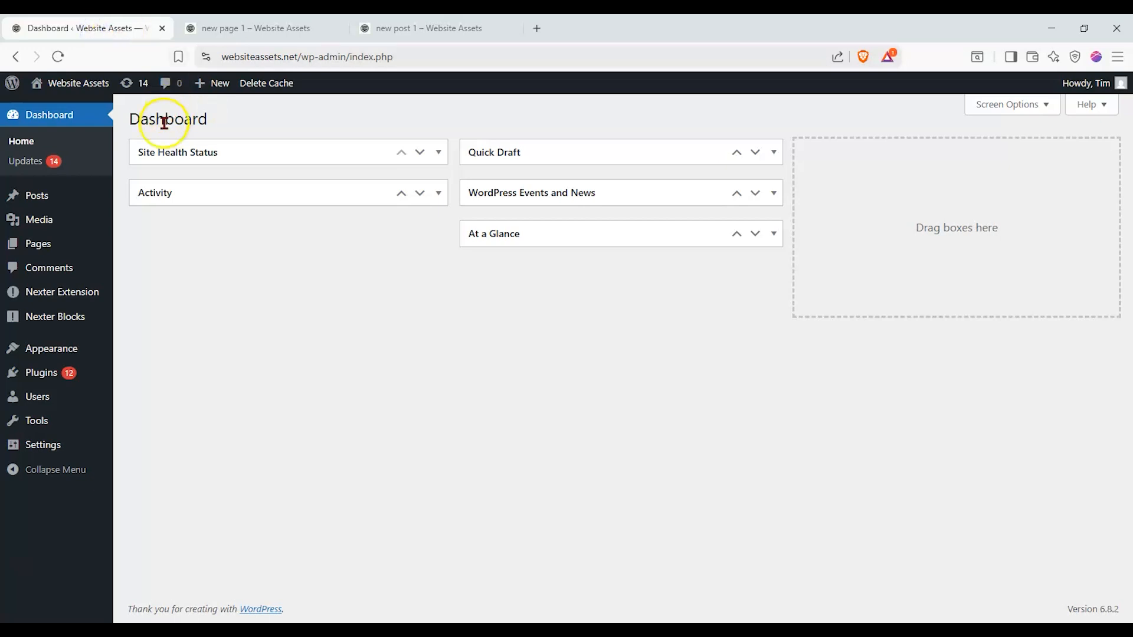
mouse_move(99, 210)
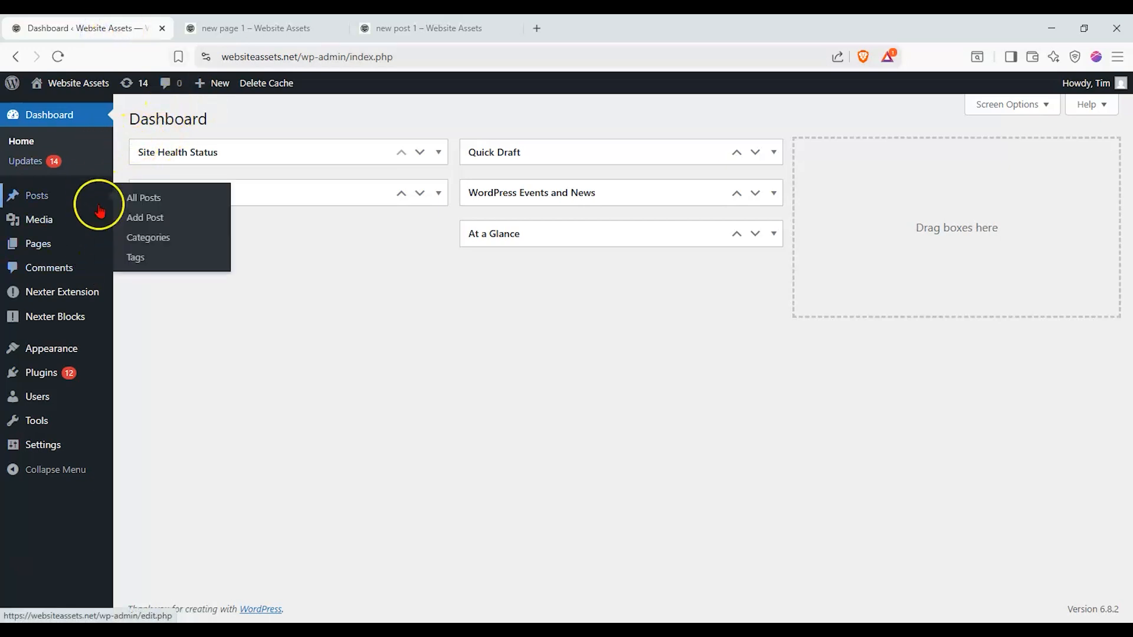
mouse_move(65, 292)
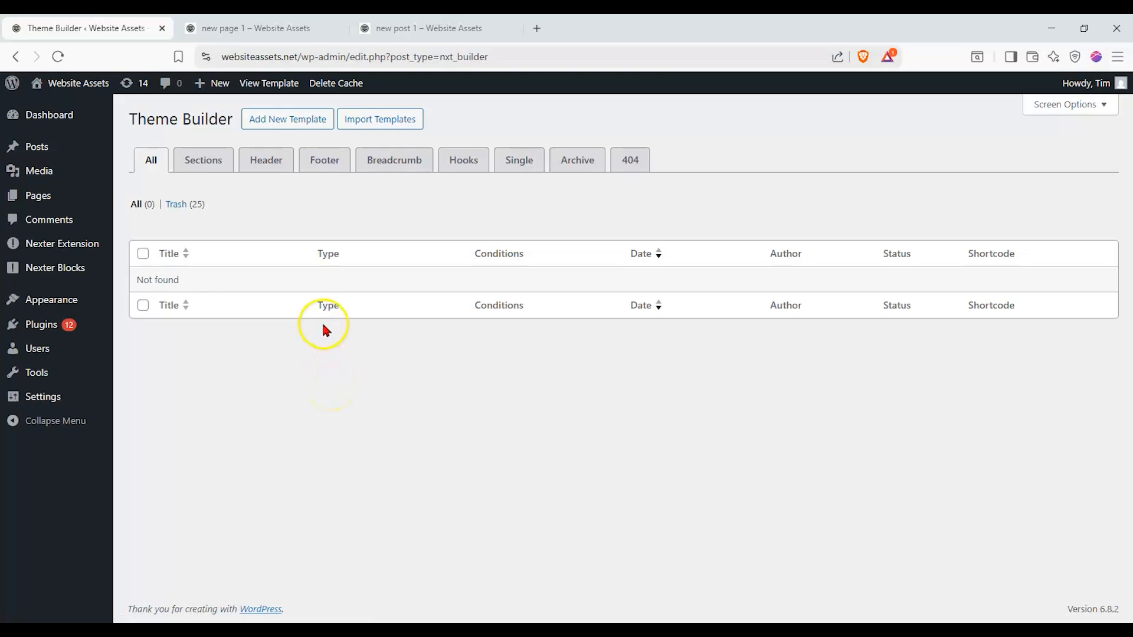
Start a new Singular template named "post test 1" and proceed to its display conditions.
left_click(313, 121)
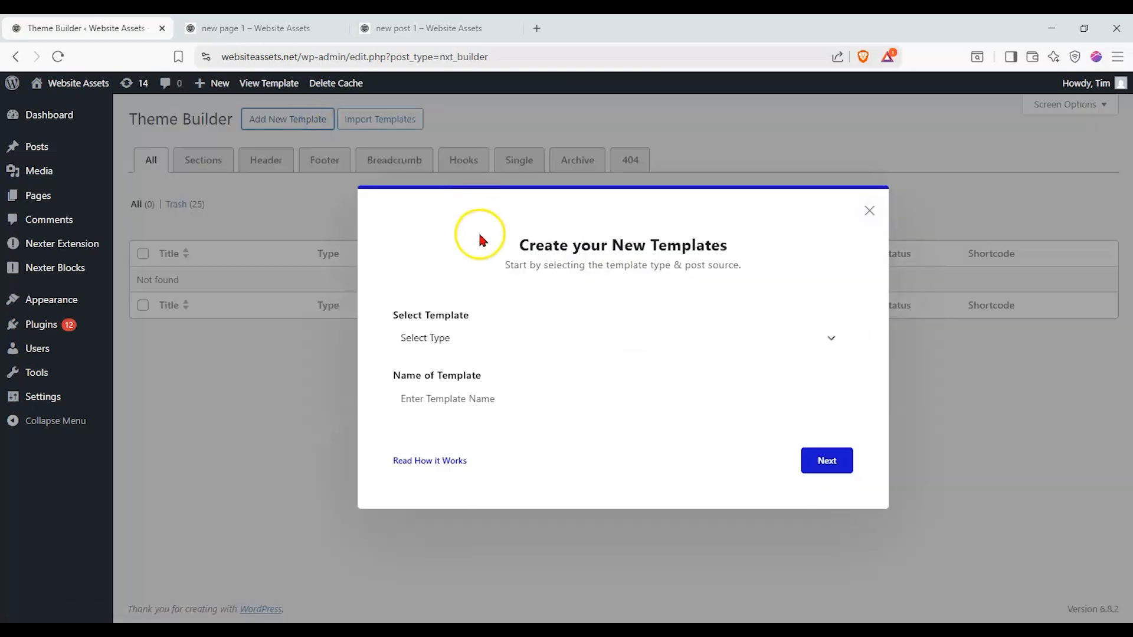
left_click(489, 333)
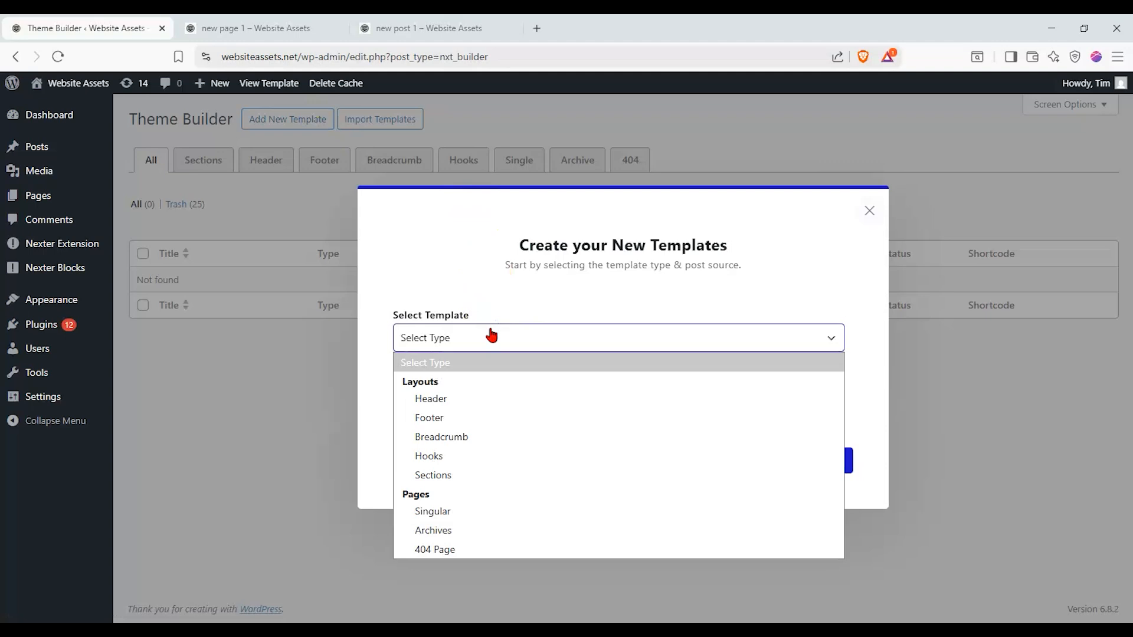
left_click(494, 510)
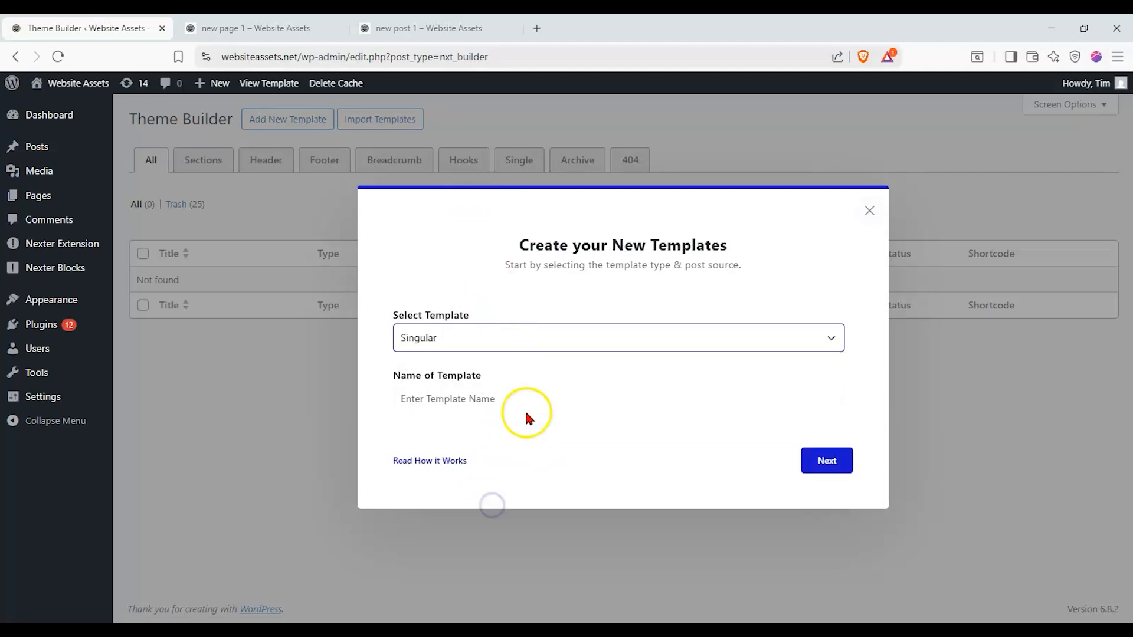
left_click(534, 397)
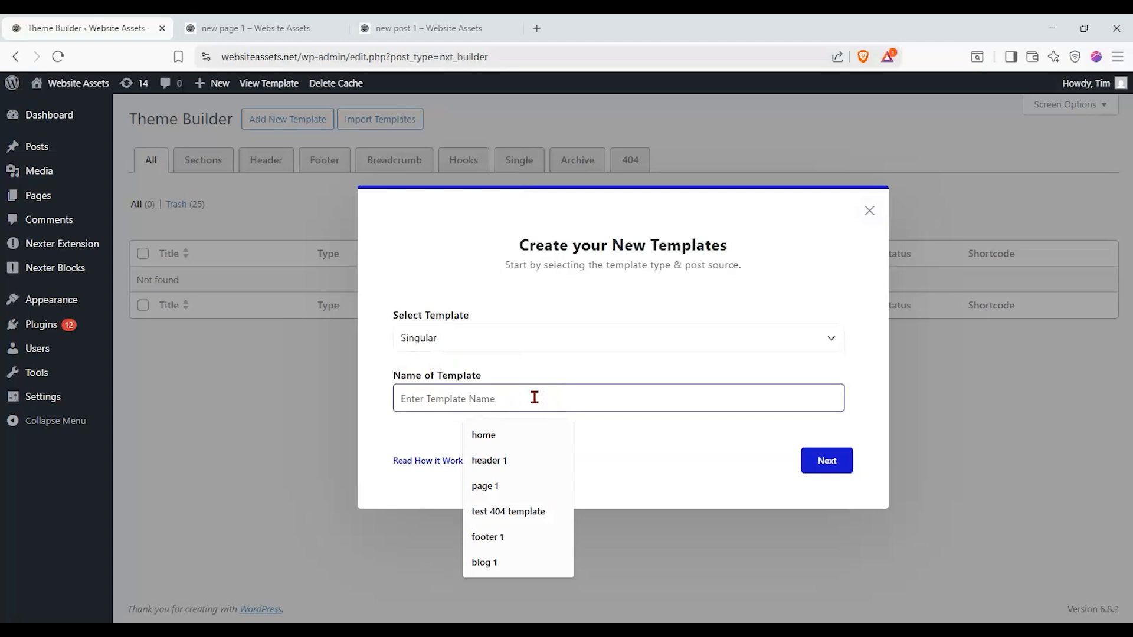
type("poo")
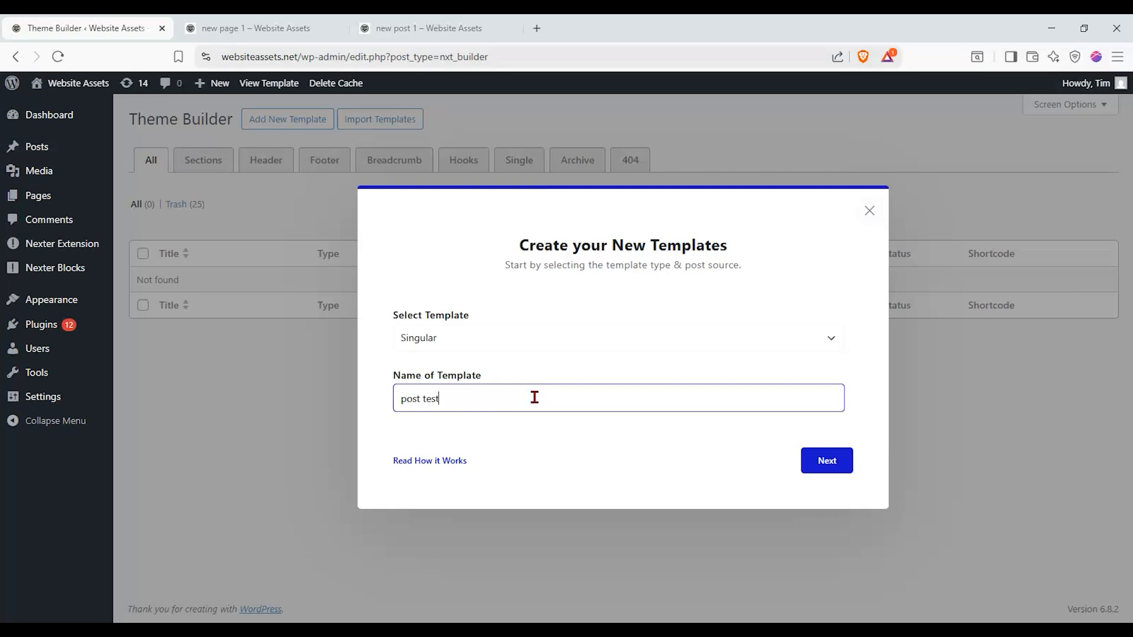
left_click(817, 471)
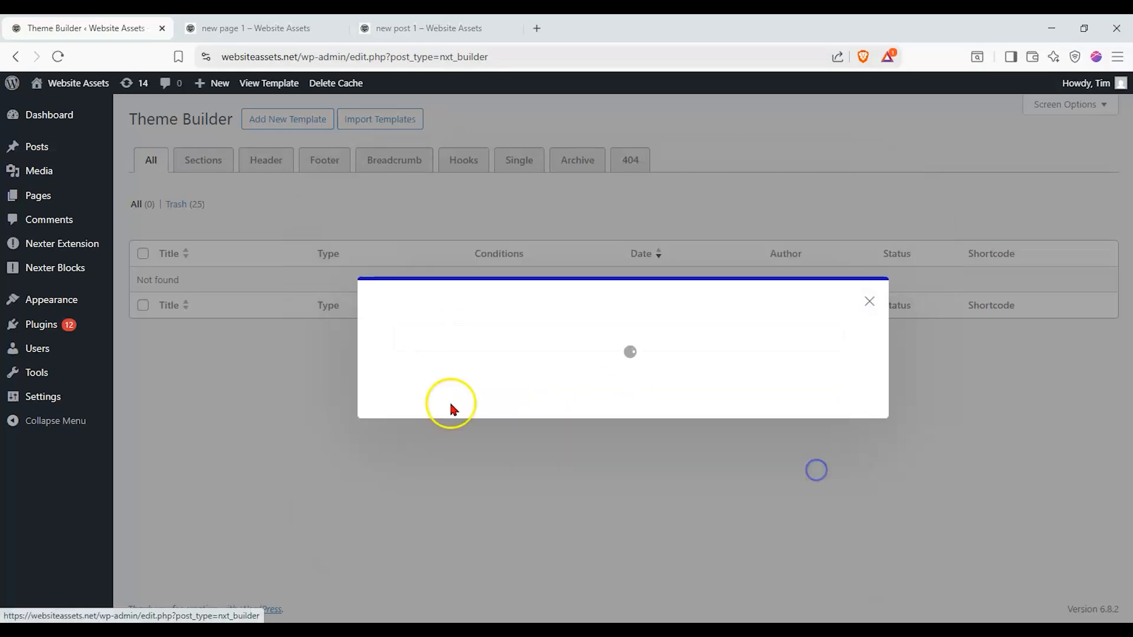
Set the display condition to include All Posts and create the template.
left_click(445, 319)
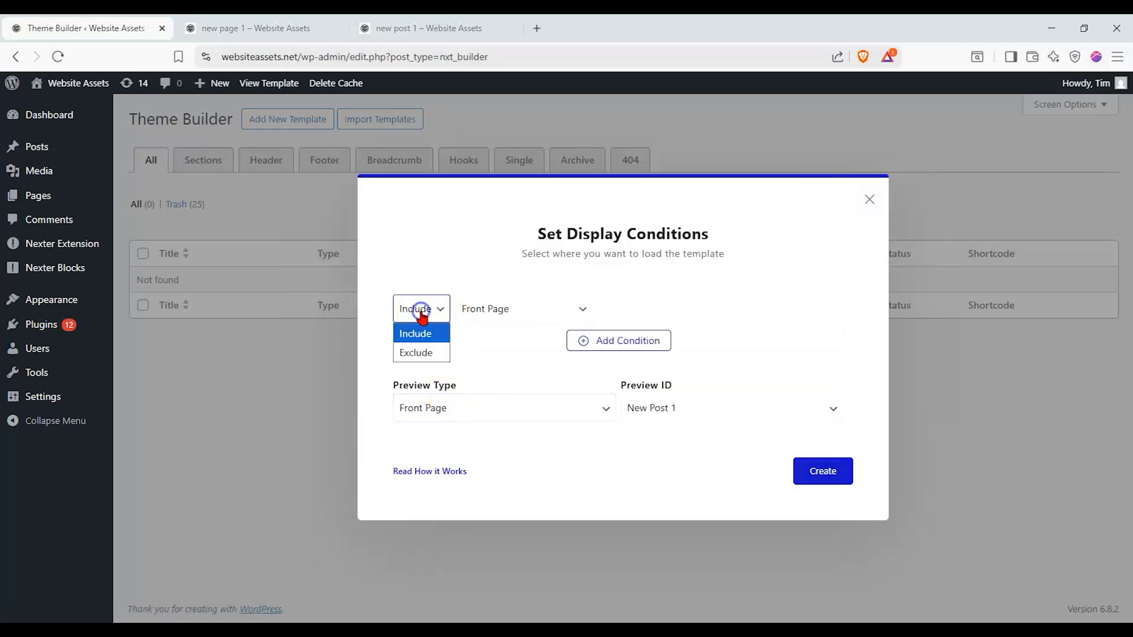
left_click(484, 311)
left_click(535, 387)
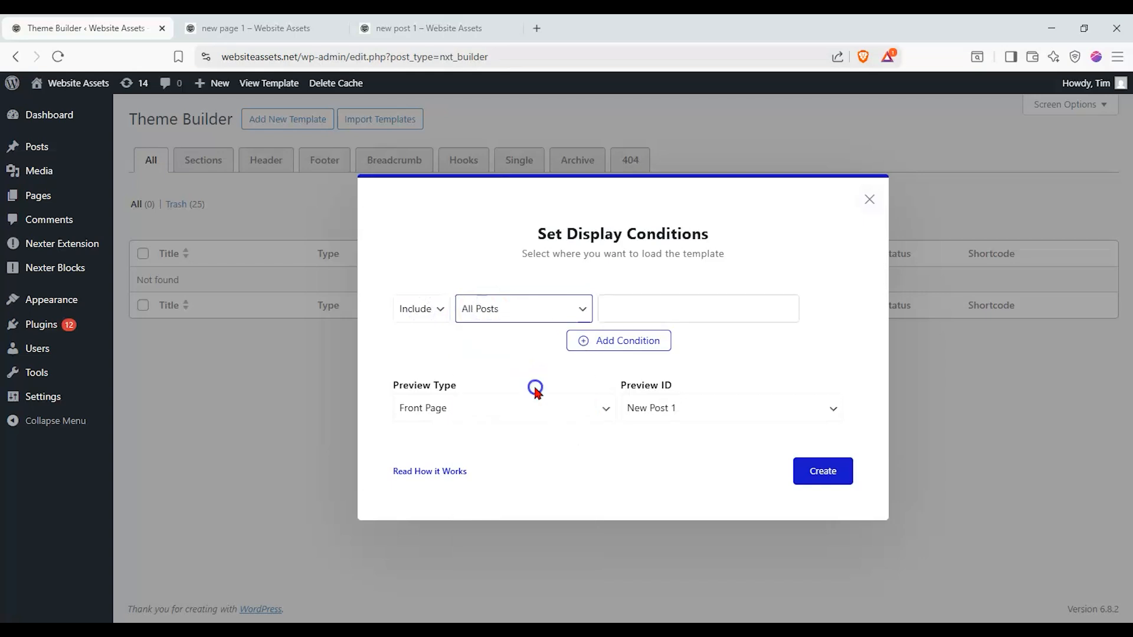
left_click(808, 476)
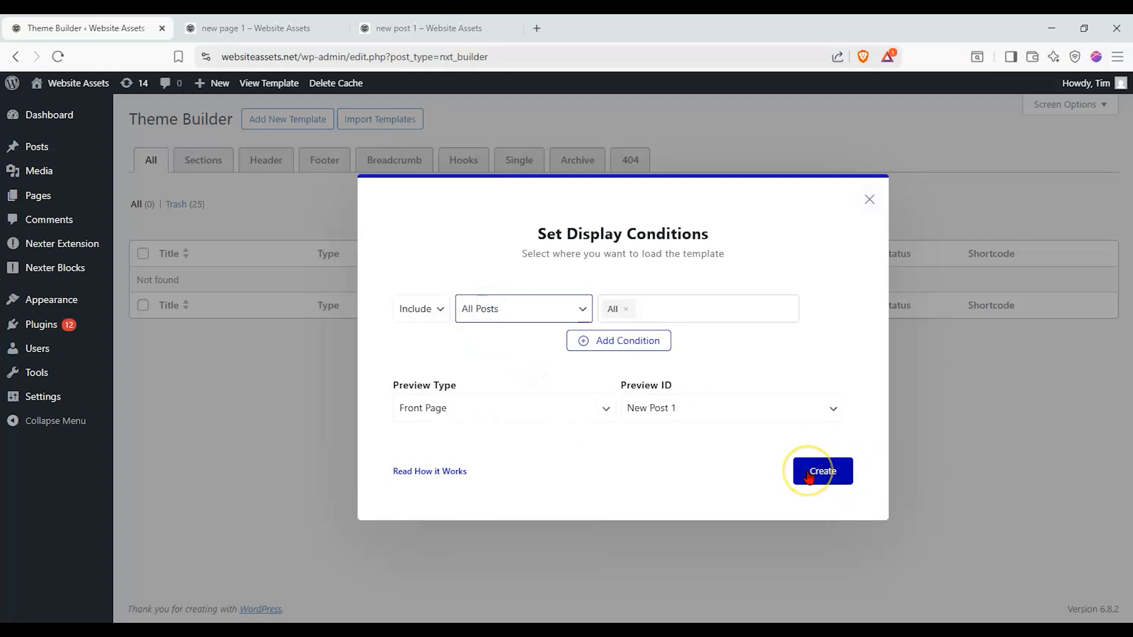
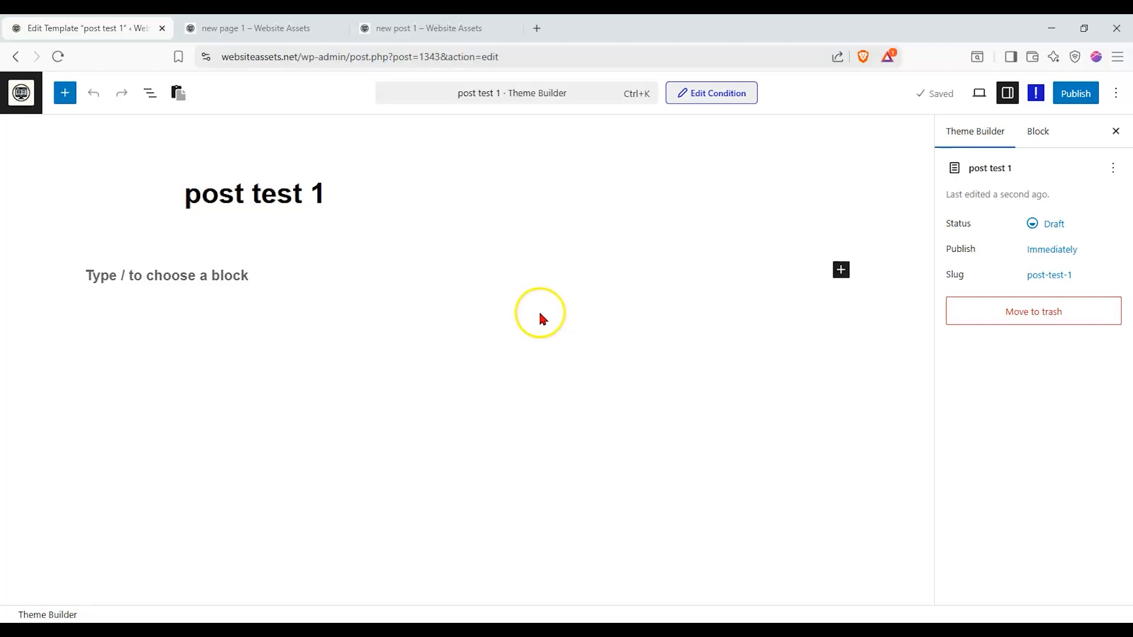
Review the live "new post 1" for its featured image, title, meta details and content, and return to the template editor.
left_click(491, 26)
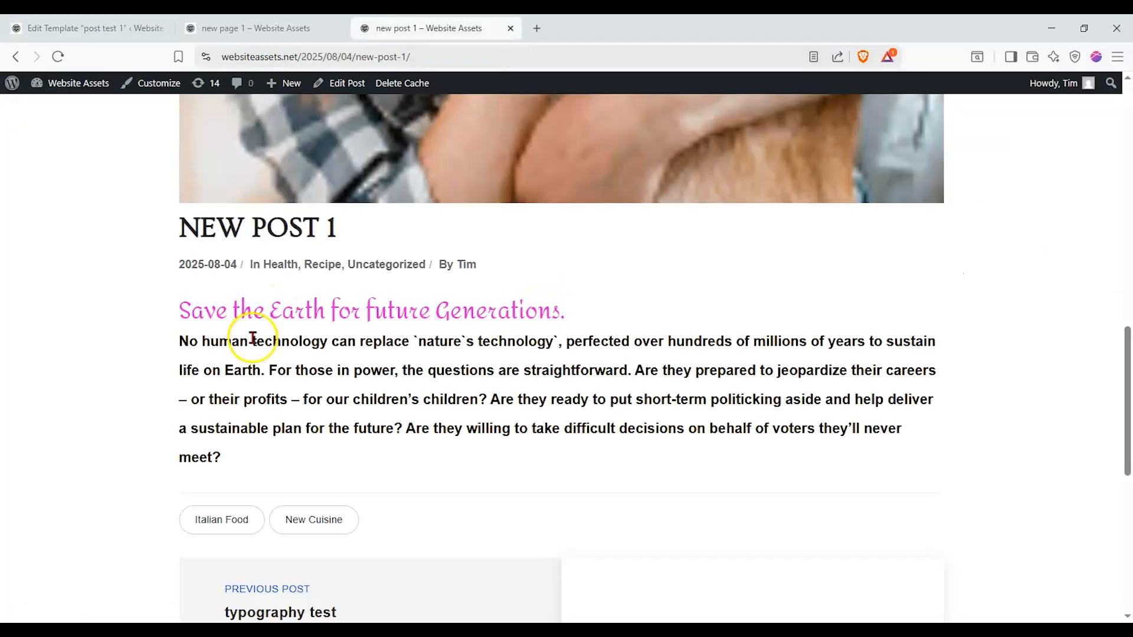
scroll(253, 337, "up", 5)
scroll(192, 354, "down", 5)
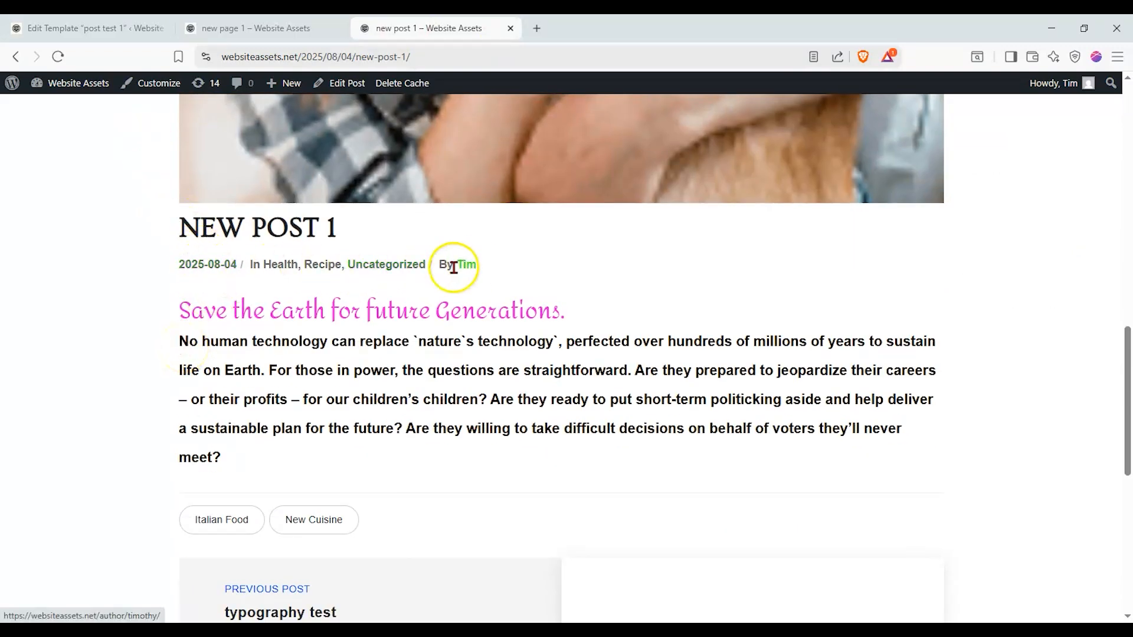
scroll(152, 254, "up", 5)
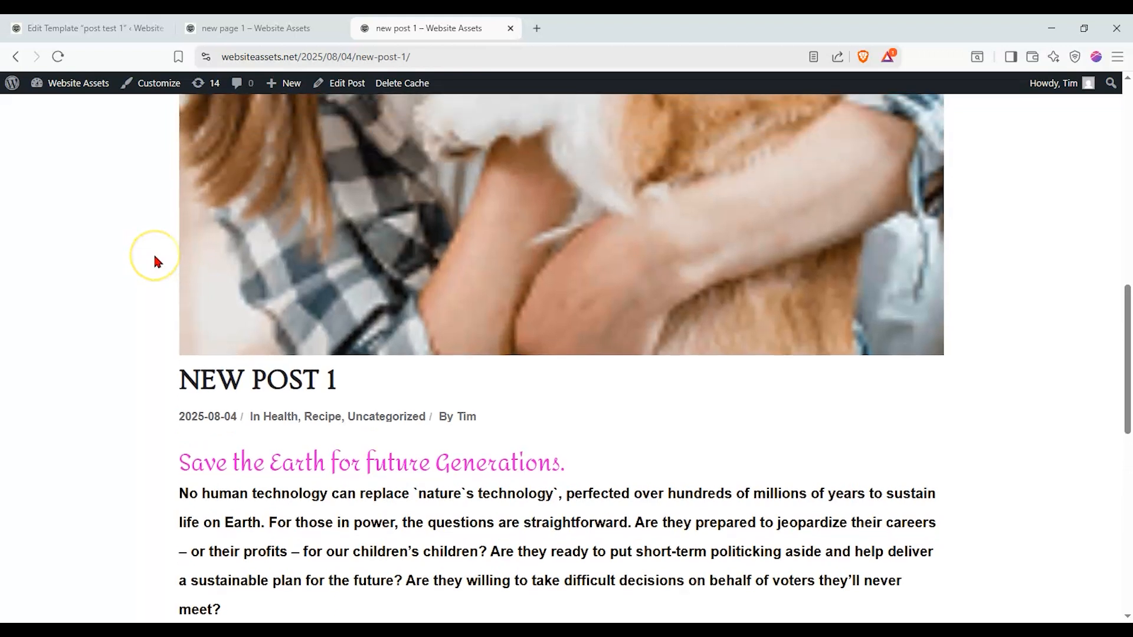
scroll(154, 248, "down", 6)
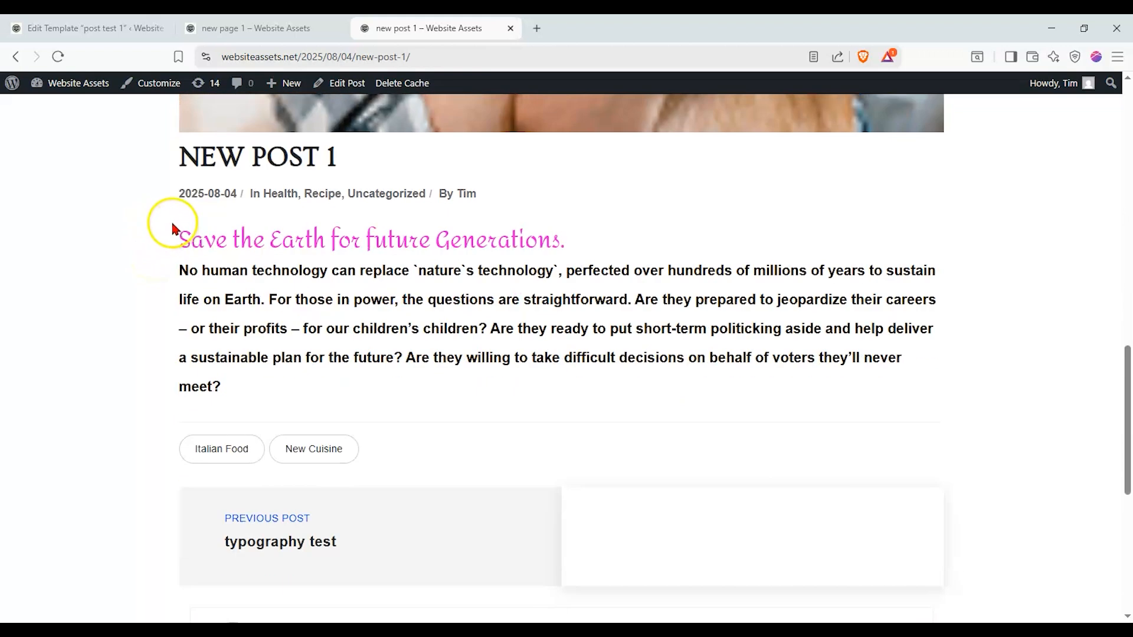
left_click(118, 27)
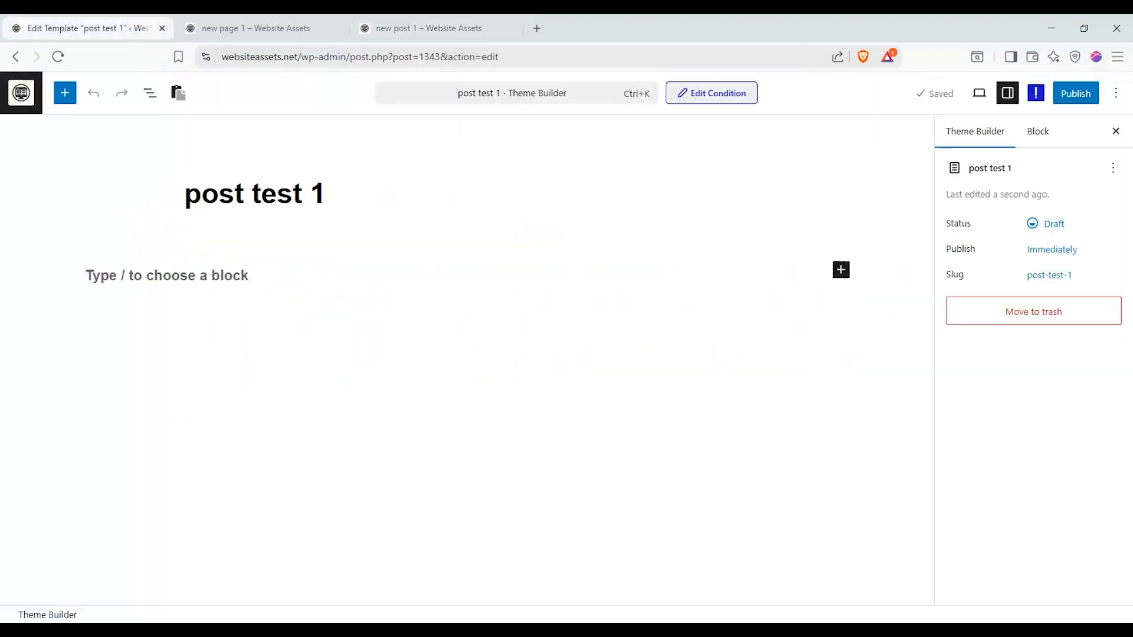
Add Post Content, two Post Title blocks above it, Post Author below it, and Post Meta Info at the top of the template.
left_click(72, 102)
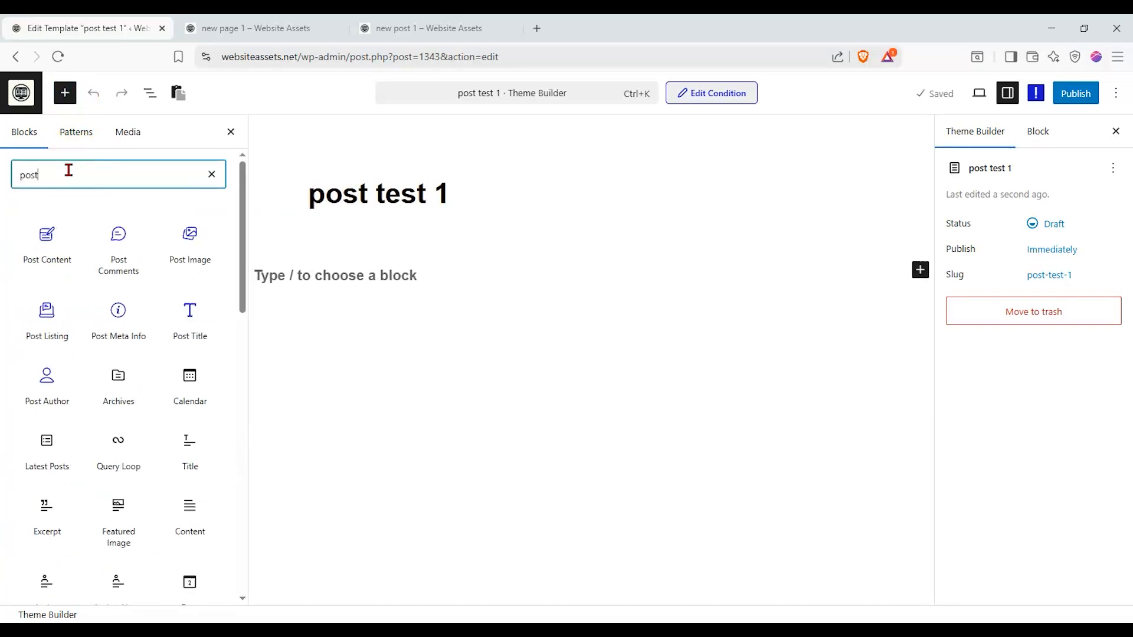
left_click(78, 242)
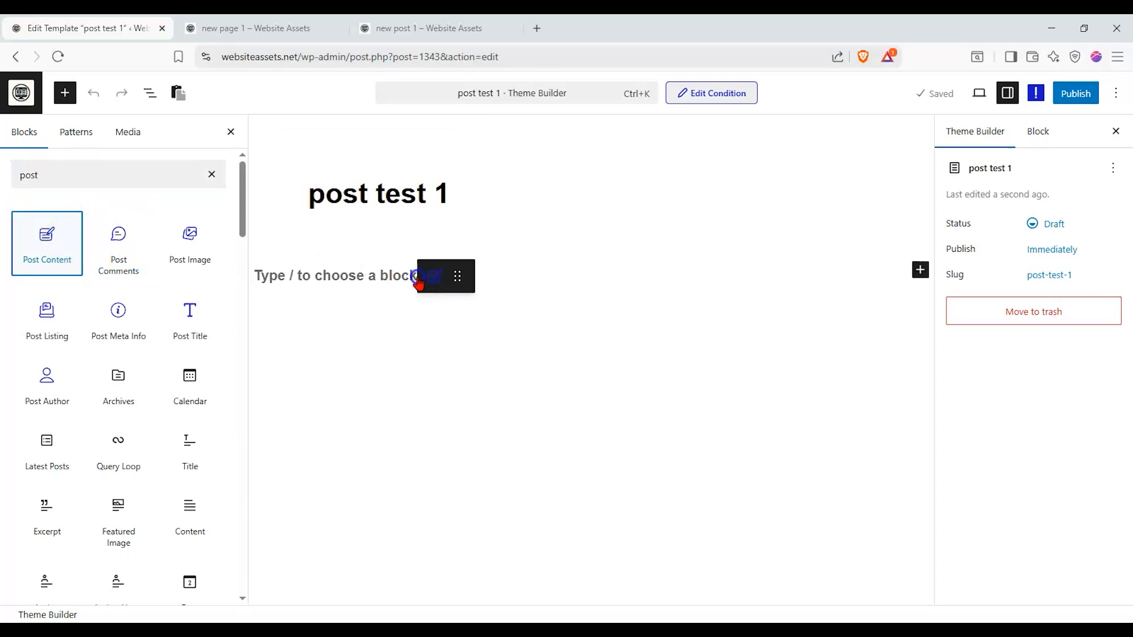
left_click(207, 310)
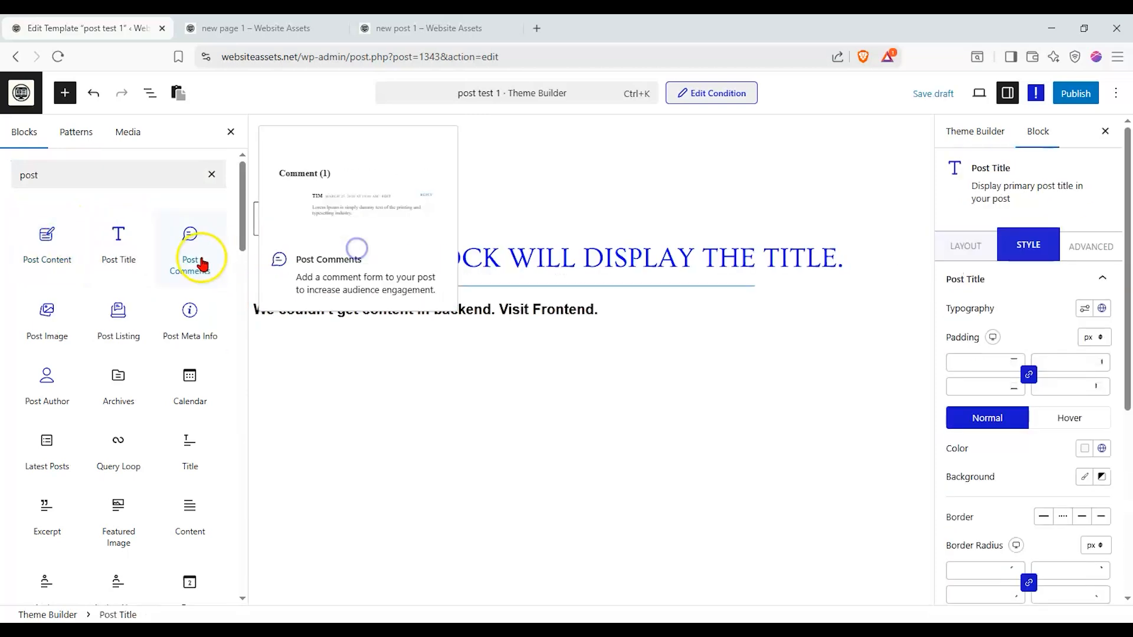
left_click_drag(151, 260, 372, 274)
left_click_drag(55, 362, 320, 362)
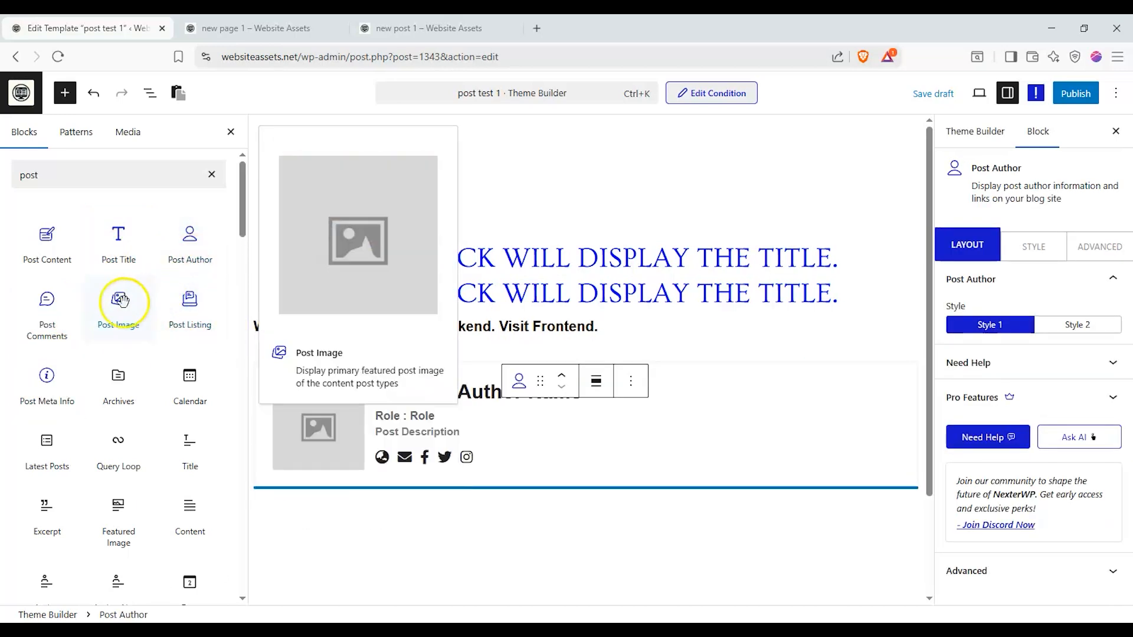
left_click_drag(47, 382, 435, 215)
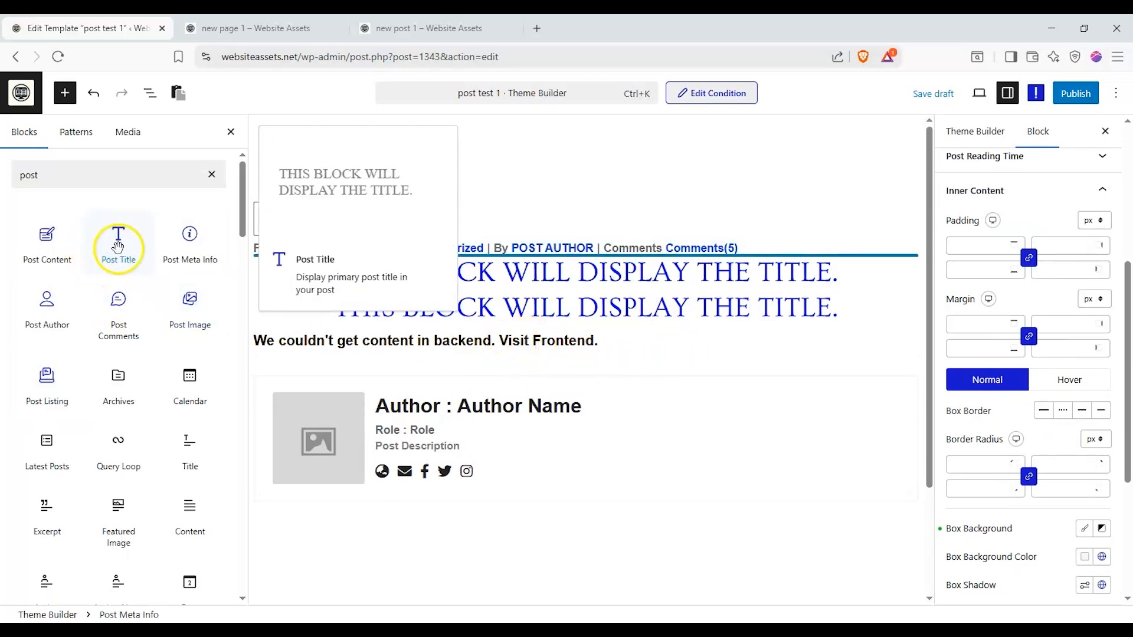
Publish the template, check its live view and the "new post 1" page, and return to the editor.
left_click(1073, 95)
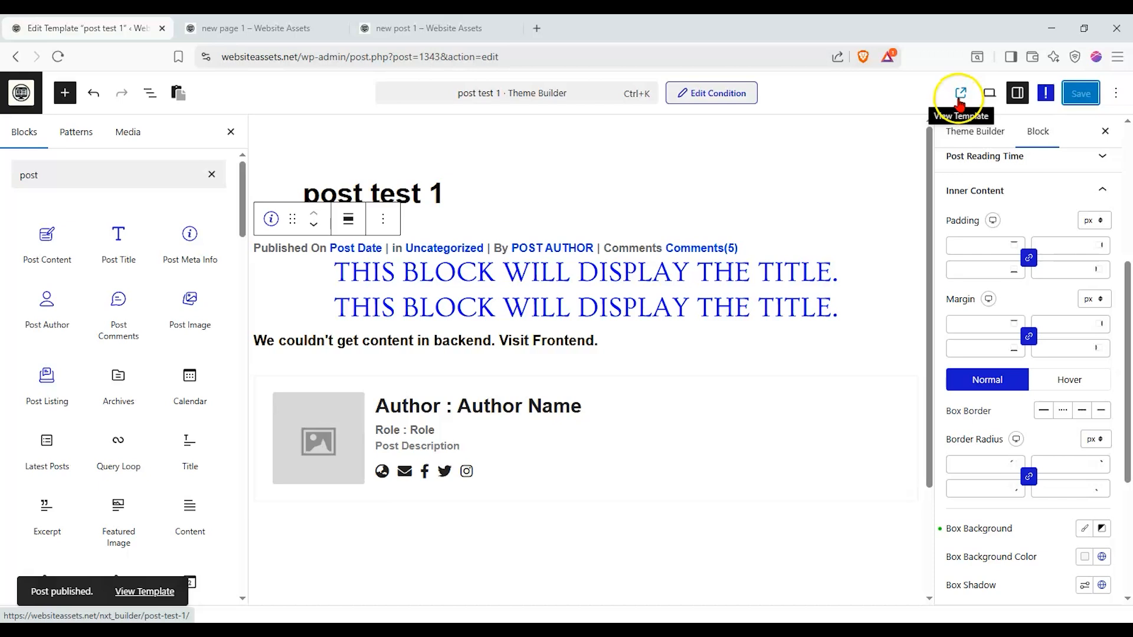
left_click(959, 97)
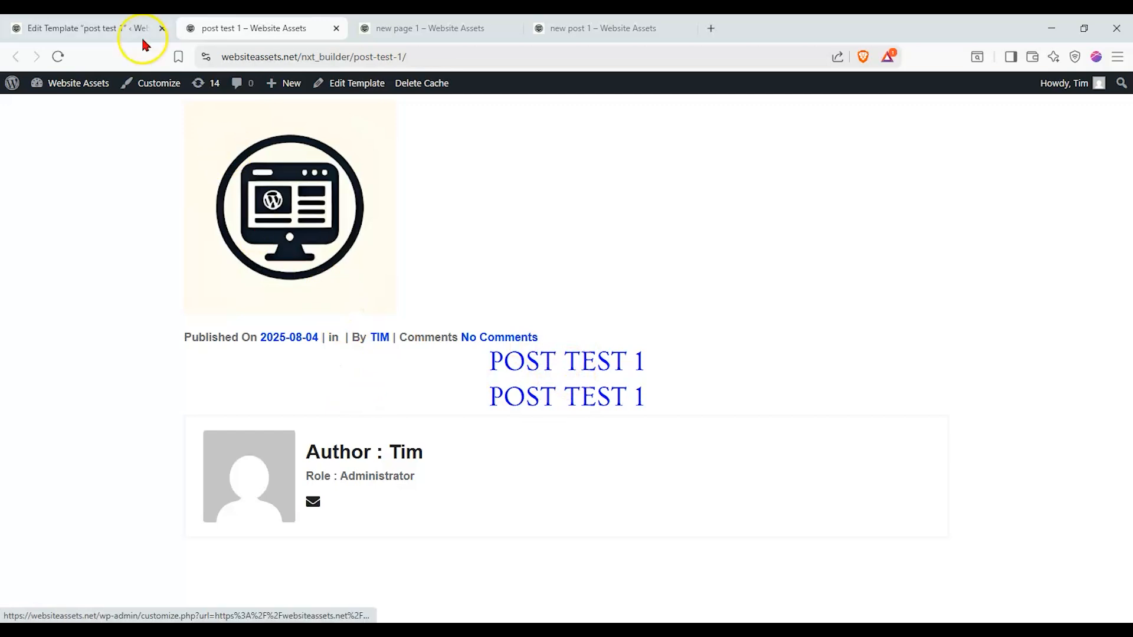
left_click(602, 28)
left_click(259, 29)
left_click(94, 28)
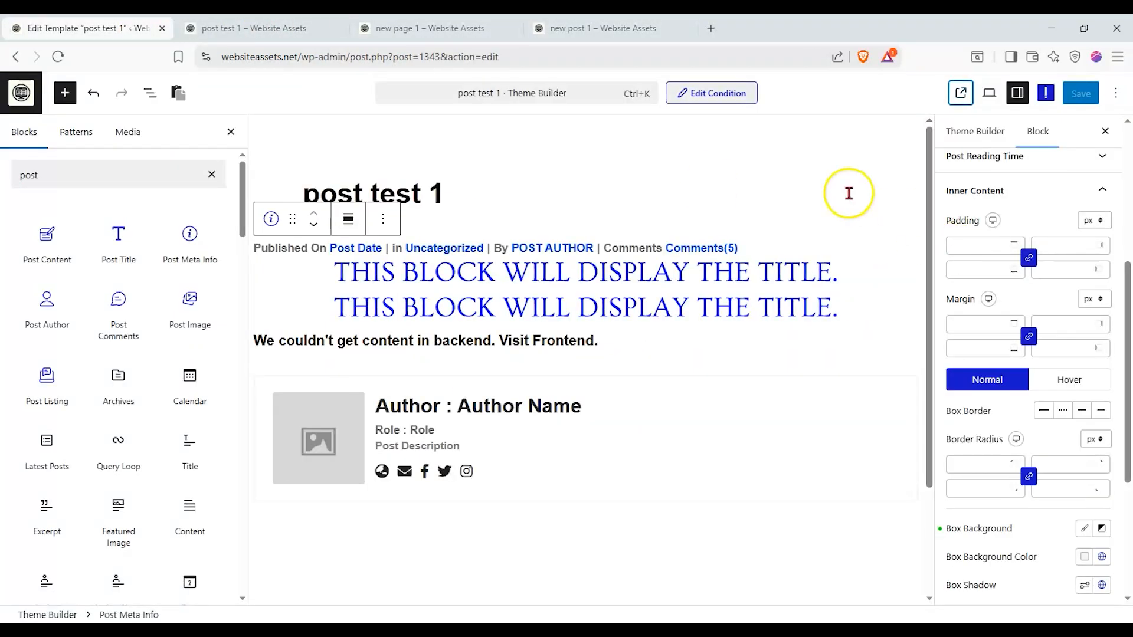
Open the template's display conditions for editing and bring up the Preview Type choices.
left_click(754, 95)
left_click(632, 408)
left_click(407, 413)
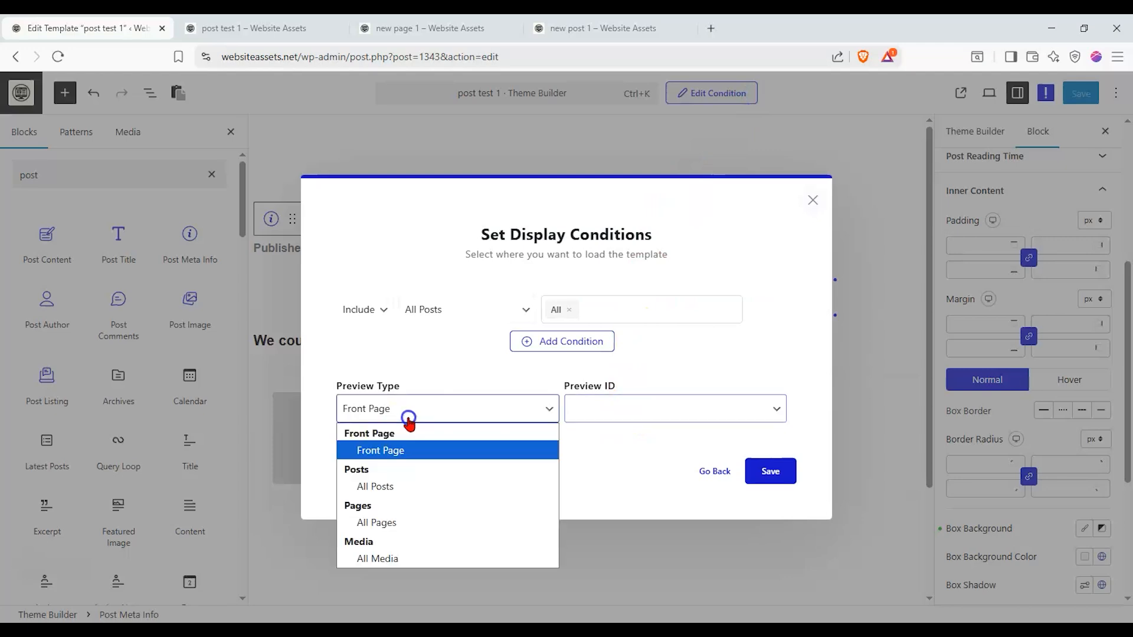
Set the display conditions' preview type to All Posts and save the conditions.
left_click(409, 481)
left_click(721, 409)
left_click(721, 407)
left_click(770, 471)
left_click(813, 200)
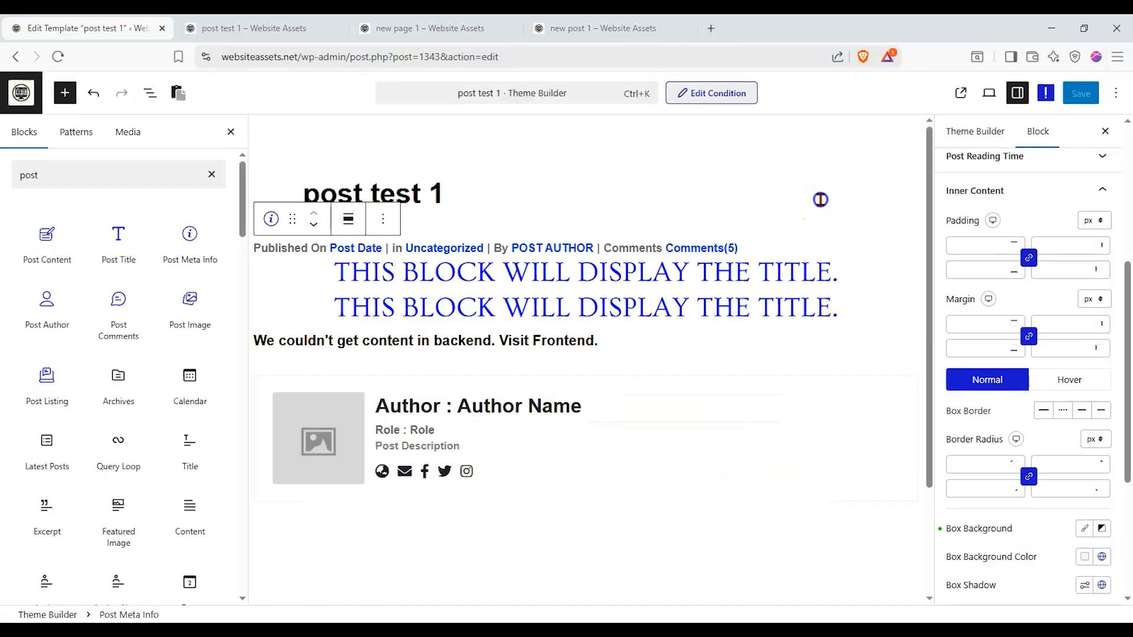
Preview the post test 1 template on the front end and recheck its display conditions.
left_click(960, 94)
left_click(511, 30)
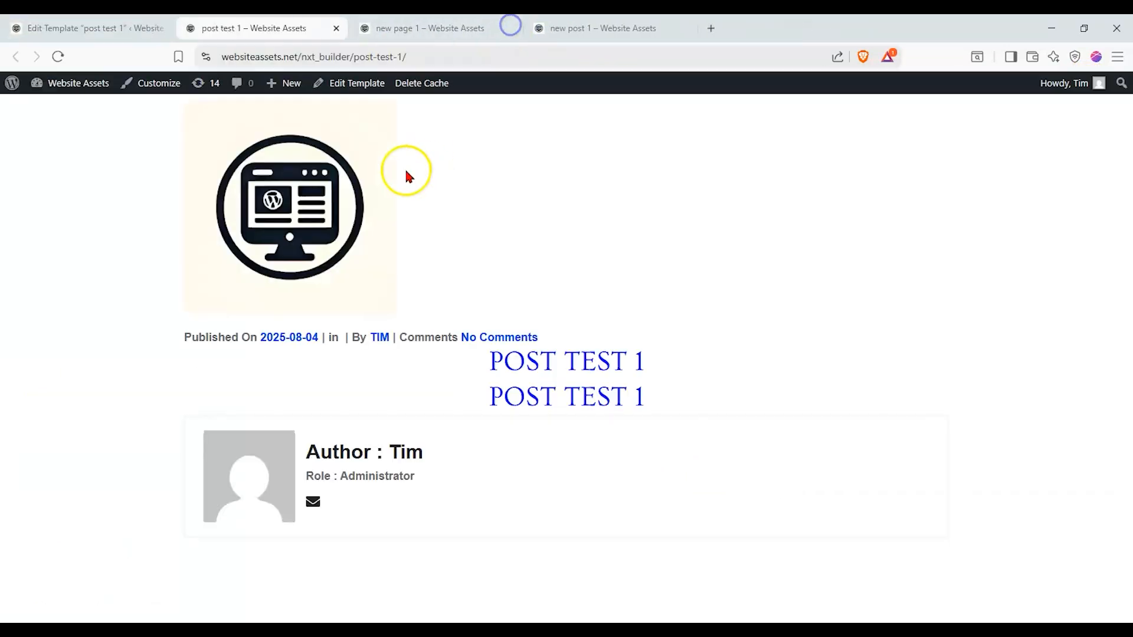
left_click(58, 58)
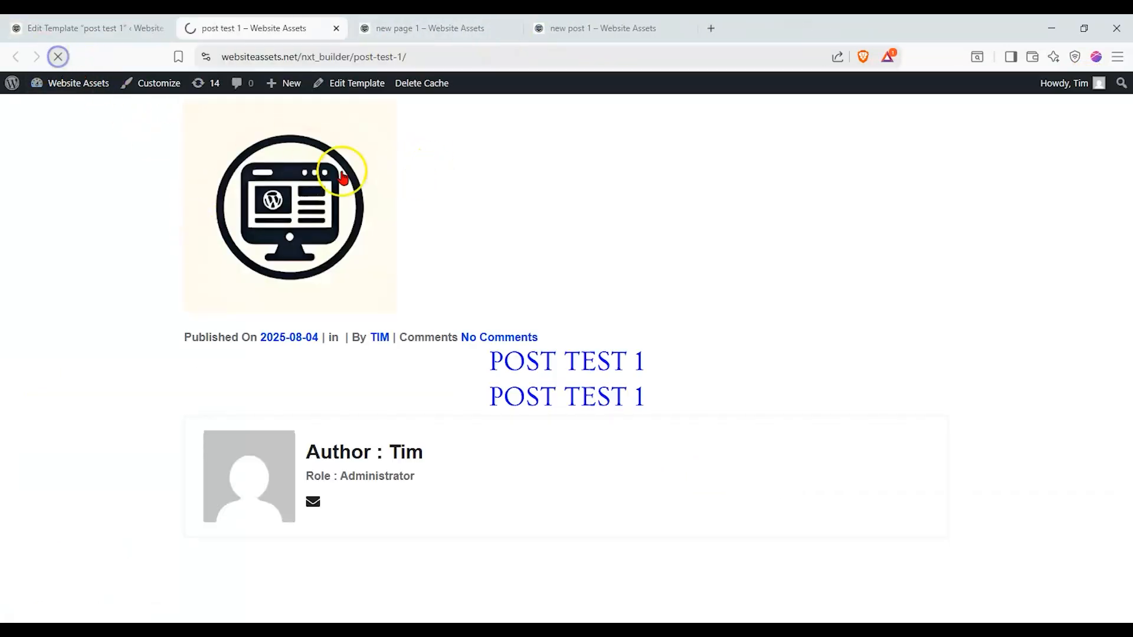
left_click(153, 30)
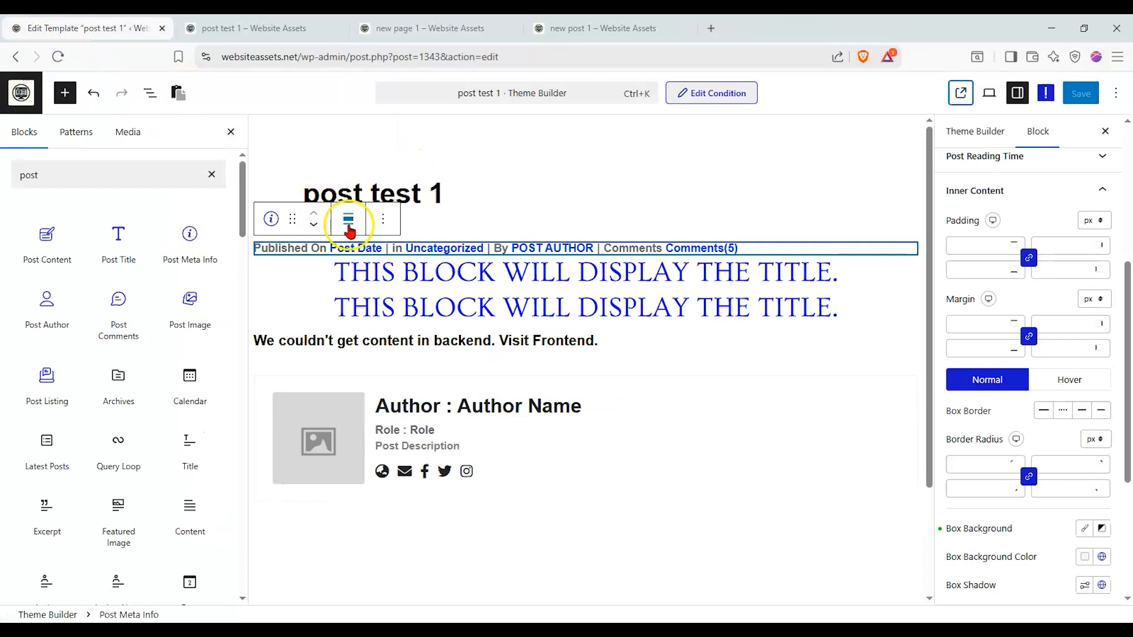
left_click(720, 92)
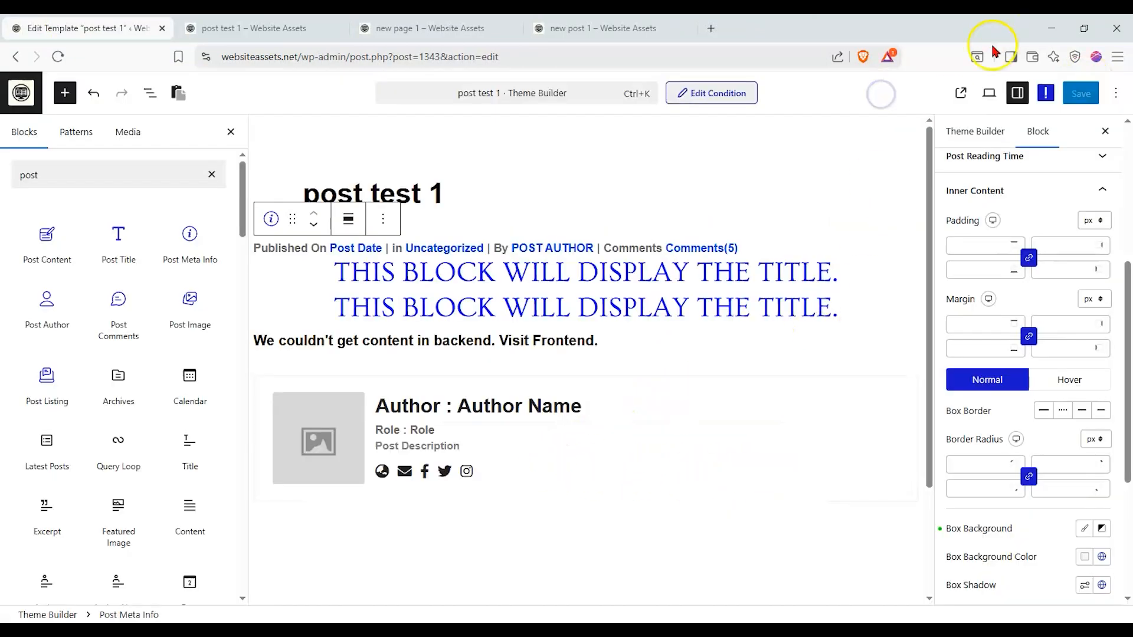
left_click(961, 92)
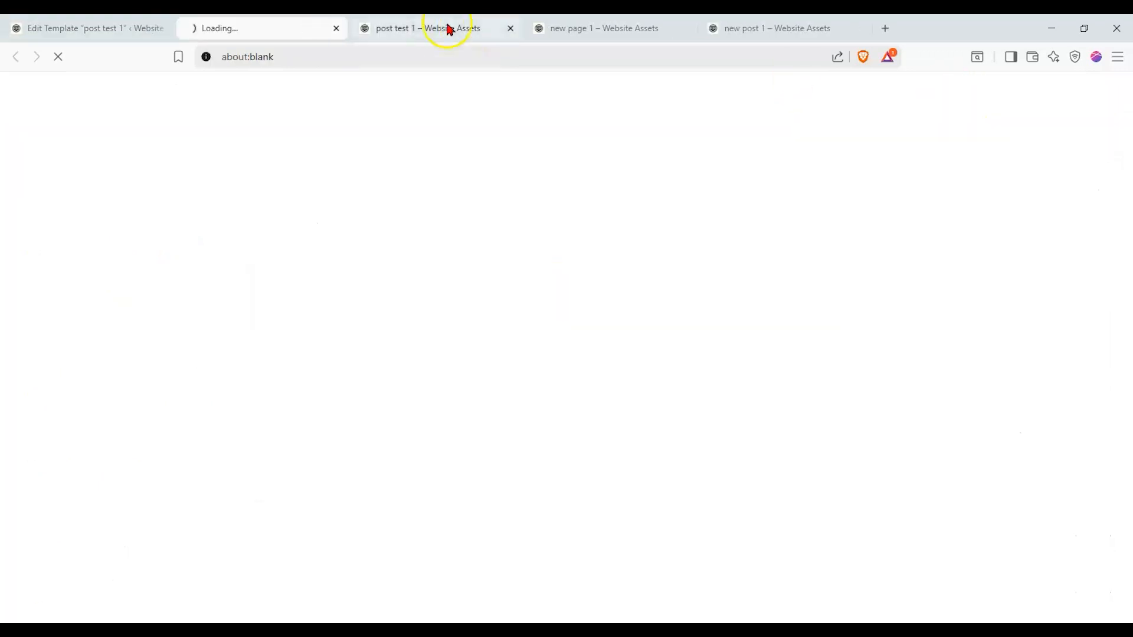
left_click(508, 29)
left_click_drag(618, 394, 619, 396)
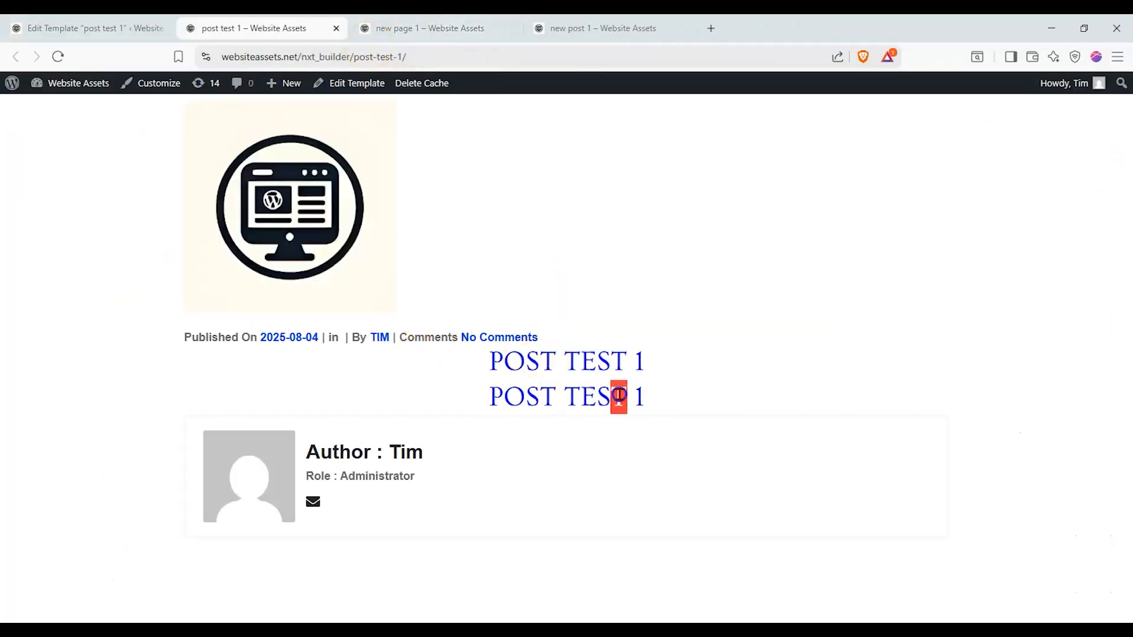
Check how the new post 1 page renders with the template, and return to the template editor.
key("ctrl+Tab")
key("ctrl+Tab")
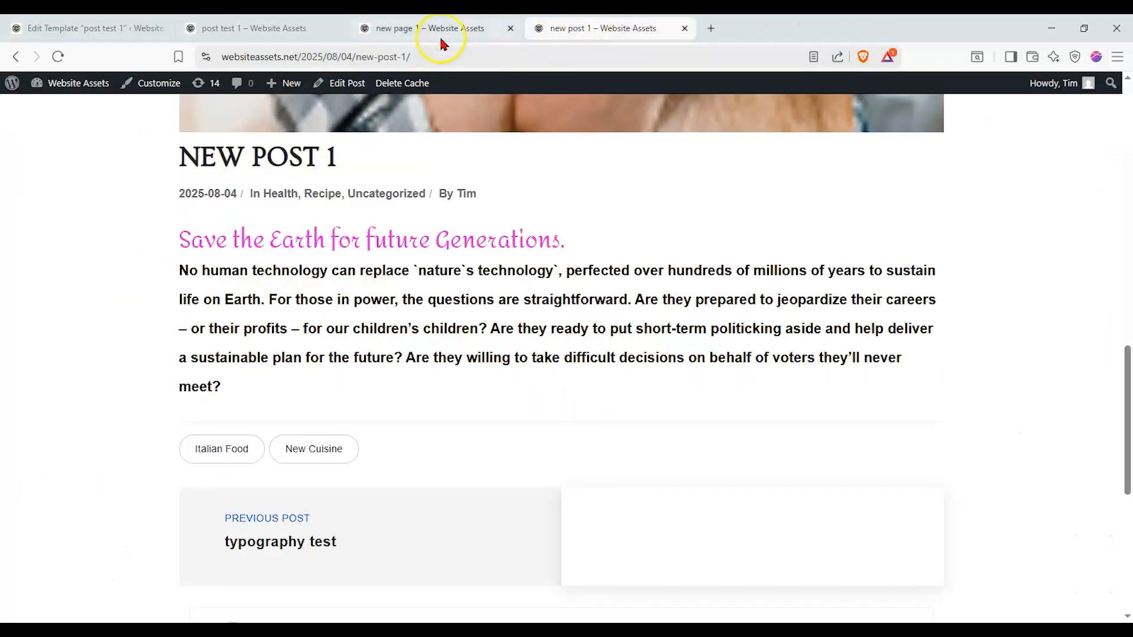
scroll(165, 124, "up", 4)
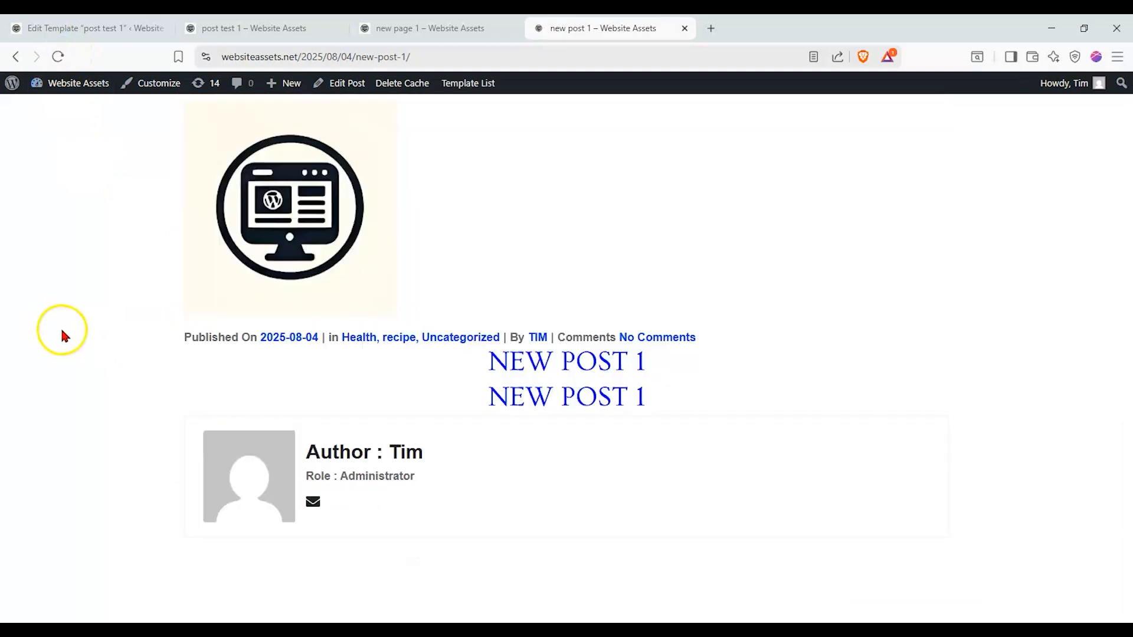
left_click(154, 28)
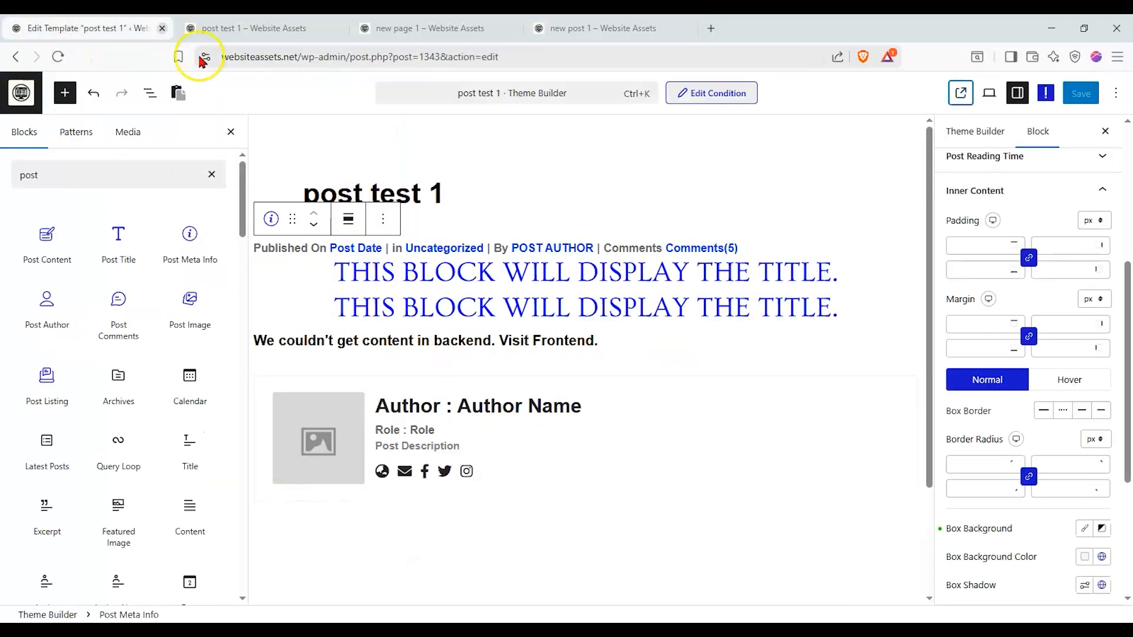
Set the Post Content block to show Full Content instead of the excerpt, and save the template.
left_click(329, 343)
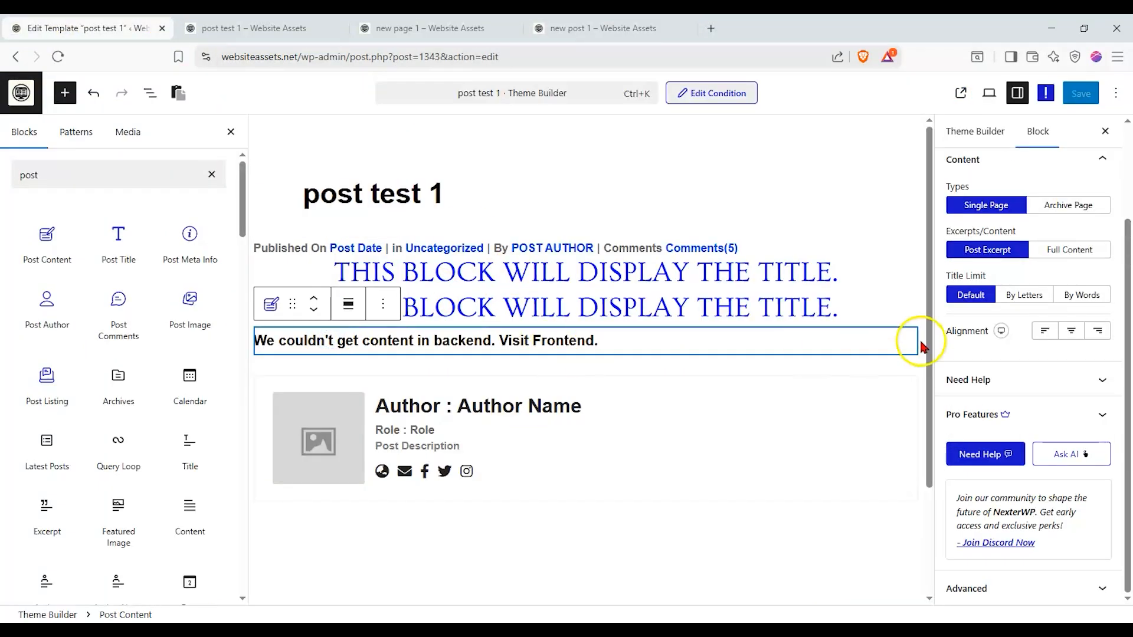
scroll(1045, 245, "up", 2)
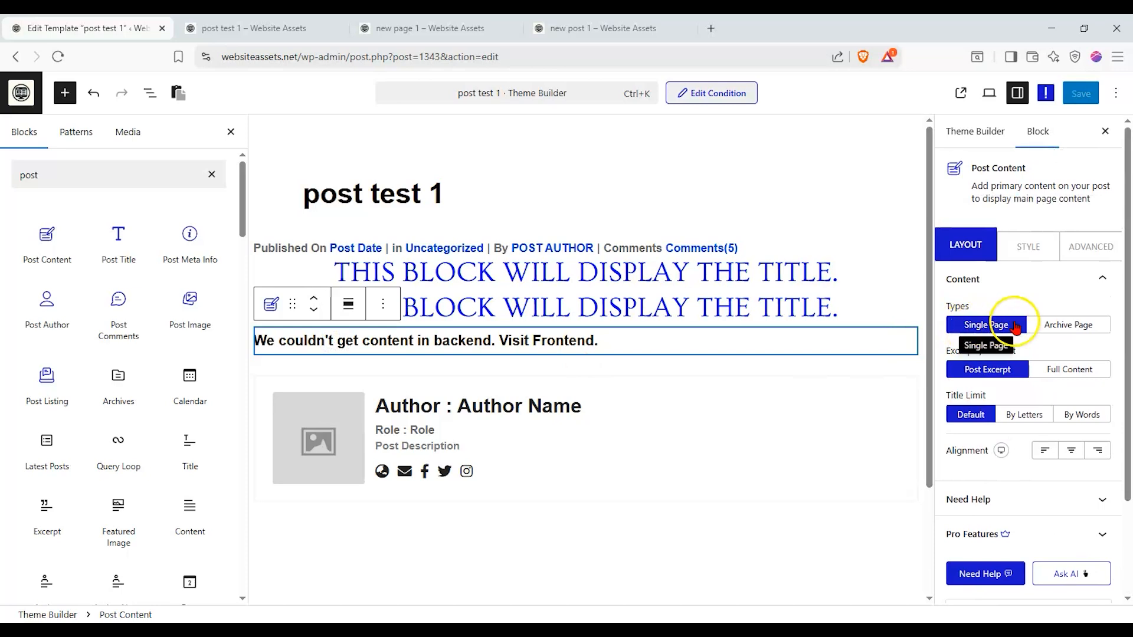
left_click(1071, 370)
left_click(1082, 98)
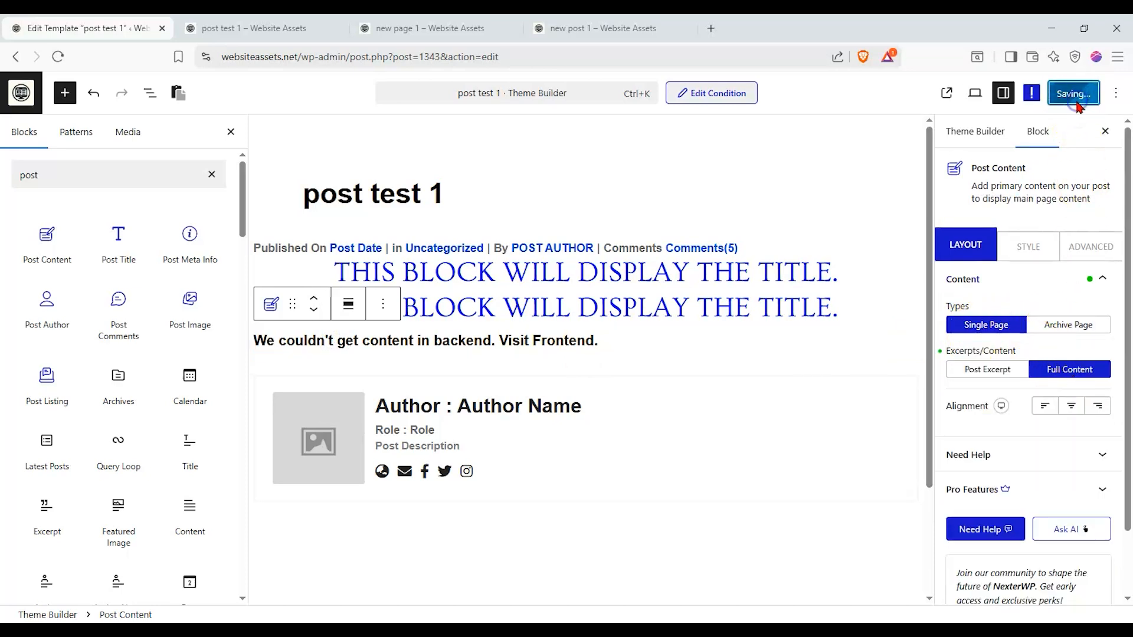
Check the full post content on the new post 1 page and return to the template editor.
left_click(590, 28)
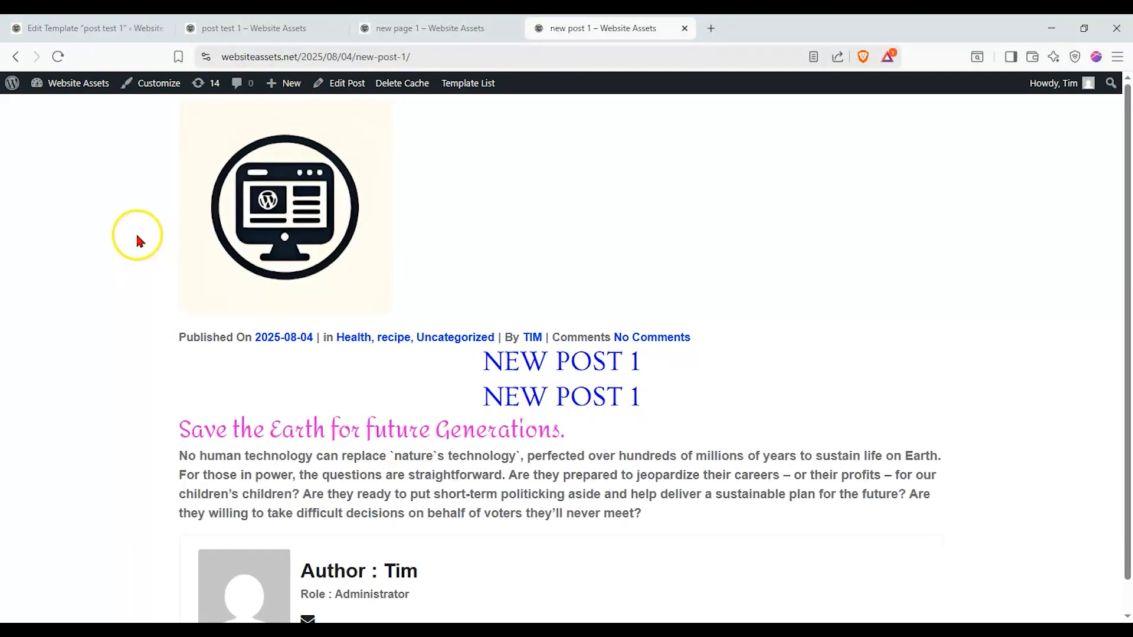
scroll(136, 231, "down", 1)
left_click(145, 28)
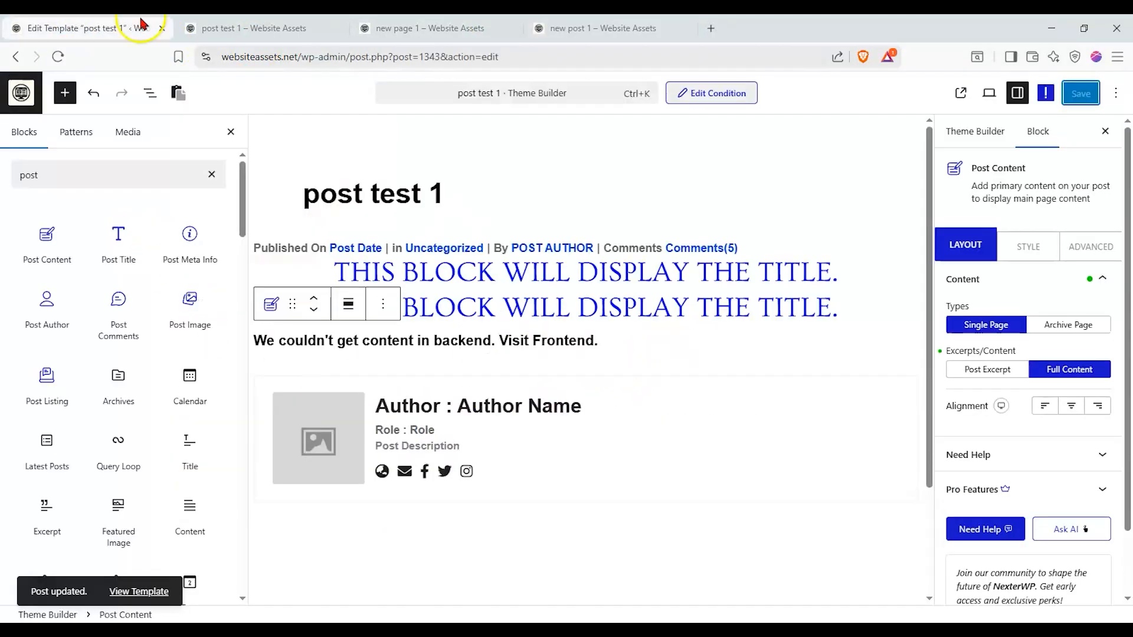
Delete the first of the two Post Title blocks, save the template and reload the new post 1 page.
left_click(576, 279)
left_click(378, 226)
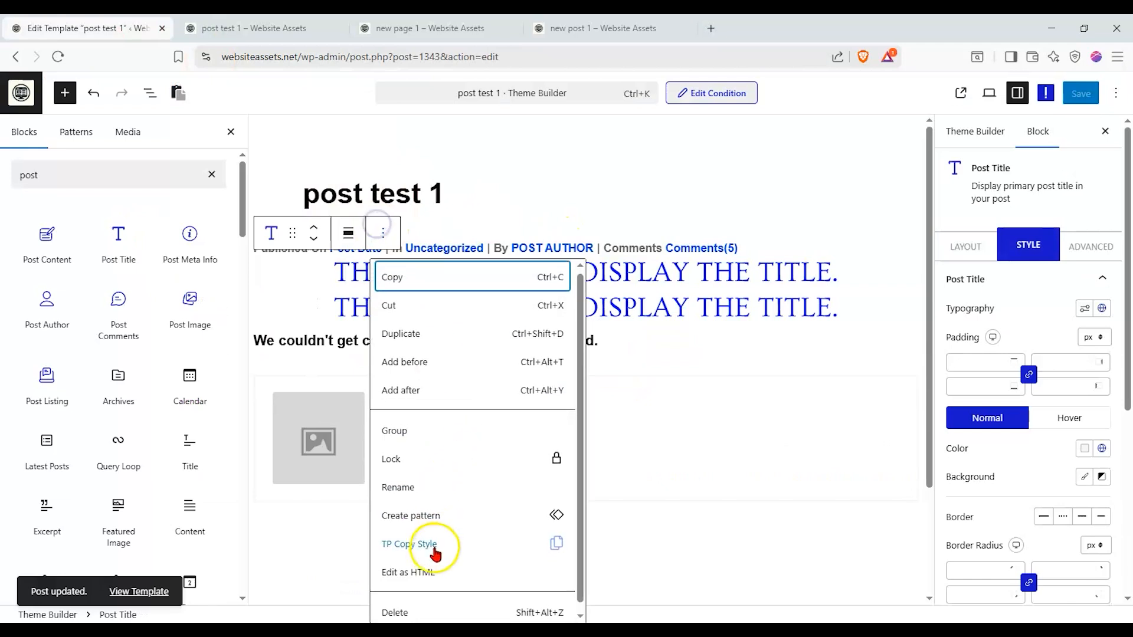
left_click(396, 613)
left_click(1073, 94)
left_click_drag(644, 29, 296, 30)
left_click(63, 57)
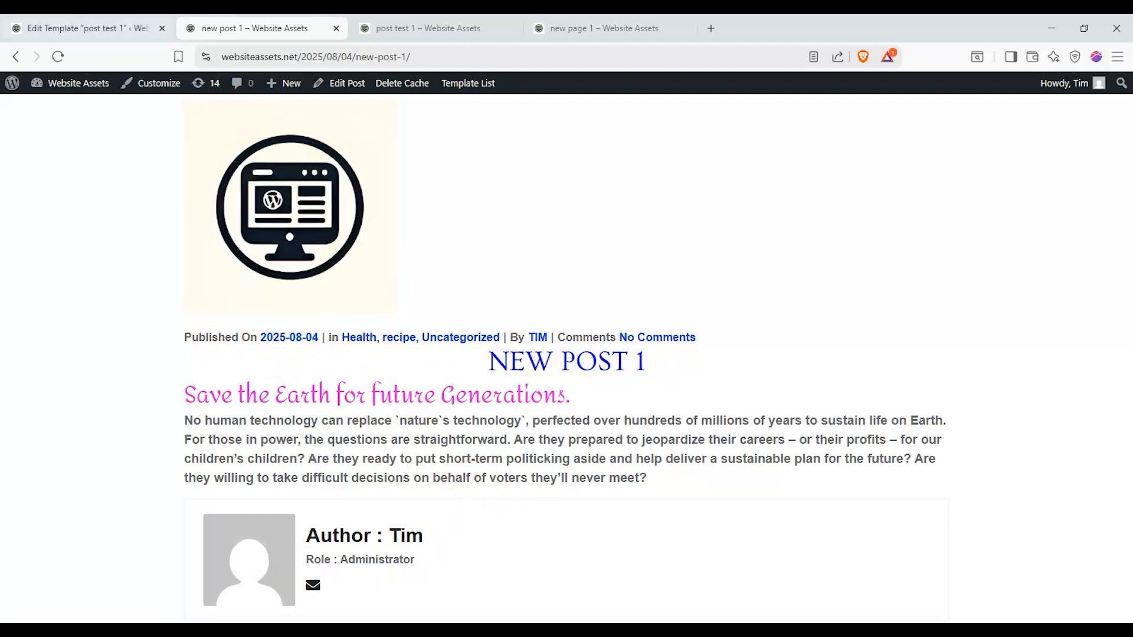
Add a Post Comments block below the Post Author block and a Post Image block below the title, and save the template.
left_click(88, 28)
left_click_drag(112, 321, 337, 457)
left_click_drag(189, 316, 519, 282)
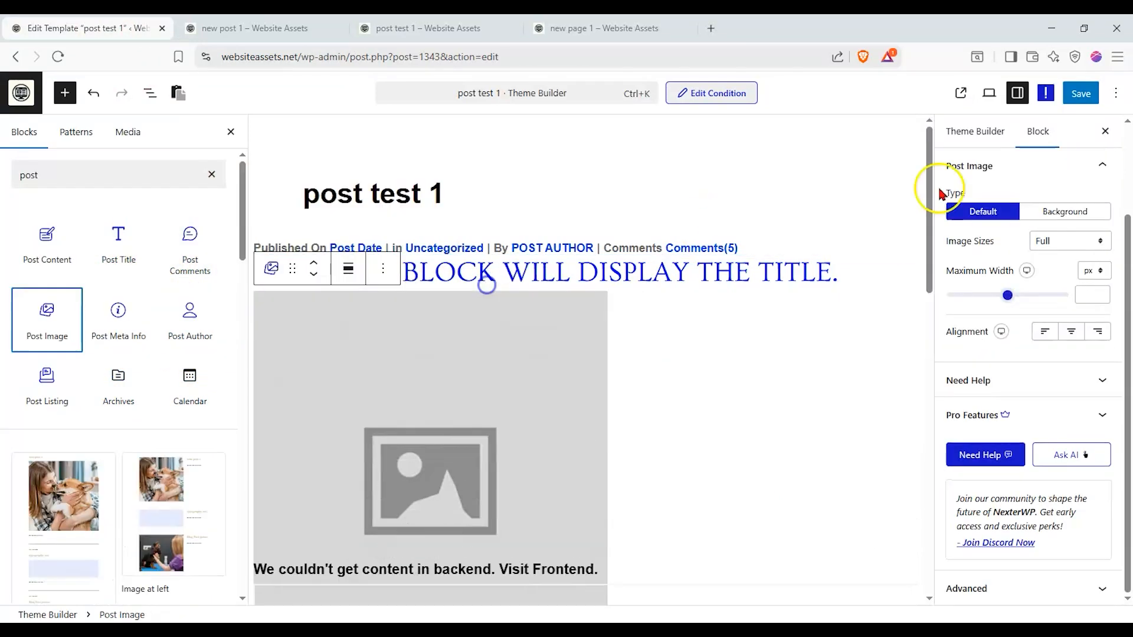
left_click(1092, 99)
Inspect the featured image and comment form on the new post 1 page.
left_click(255, 28)
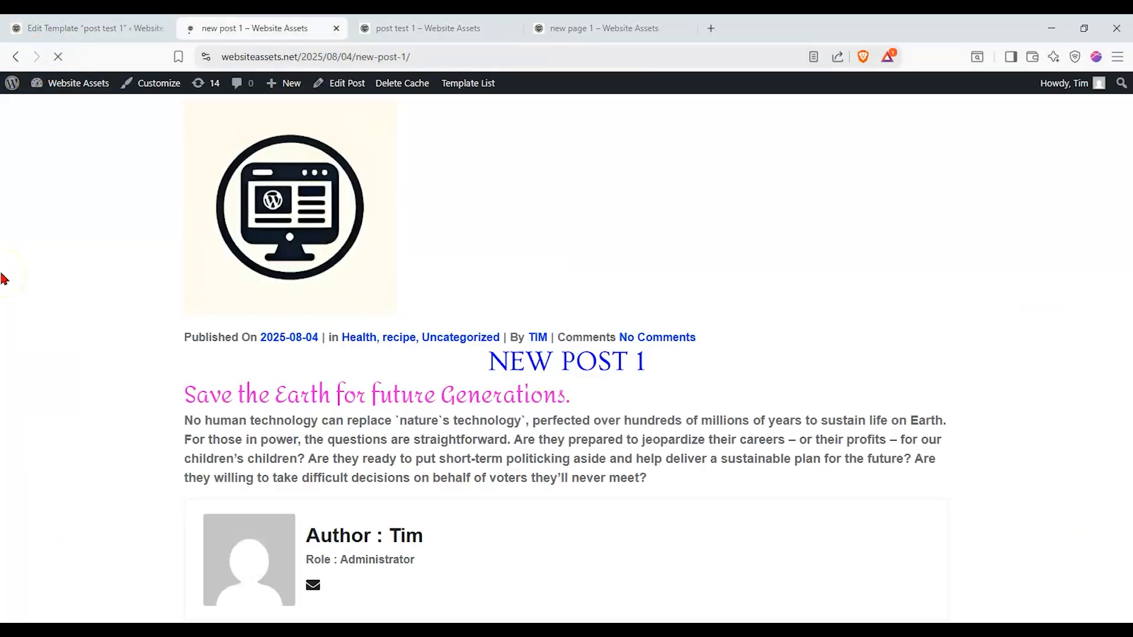
scroll(102, 260, "down", 3)
scroll(117, 248, "up", 2)
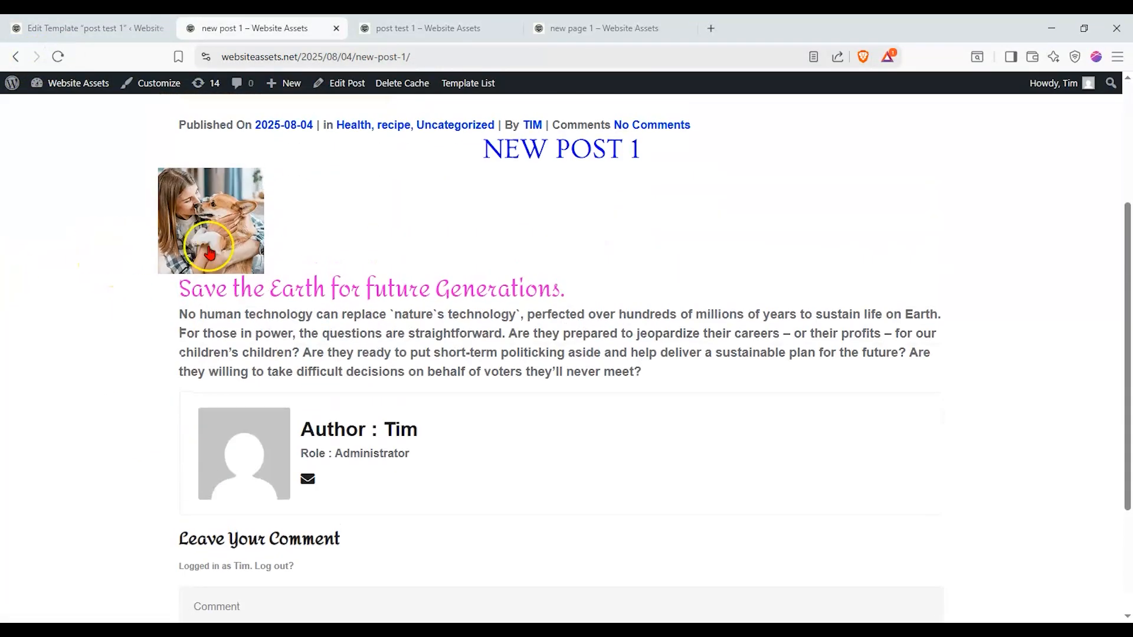
scroll(168, 222, "down", 3)
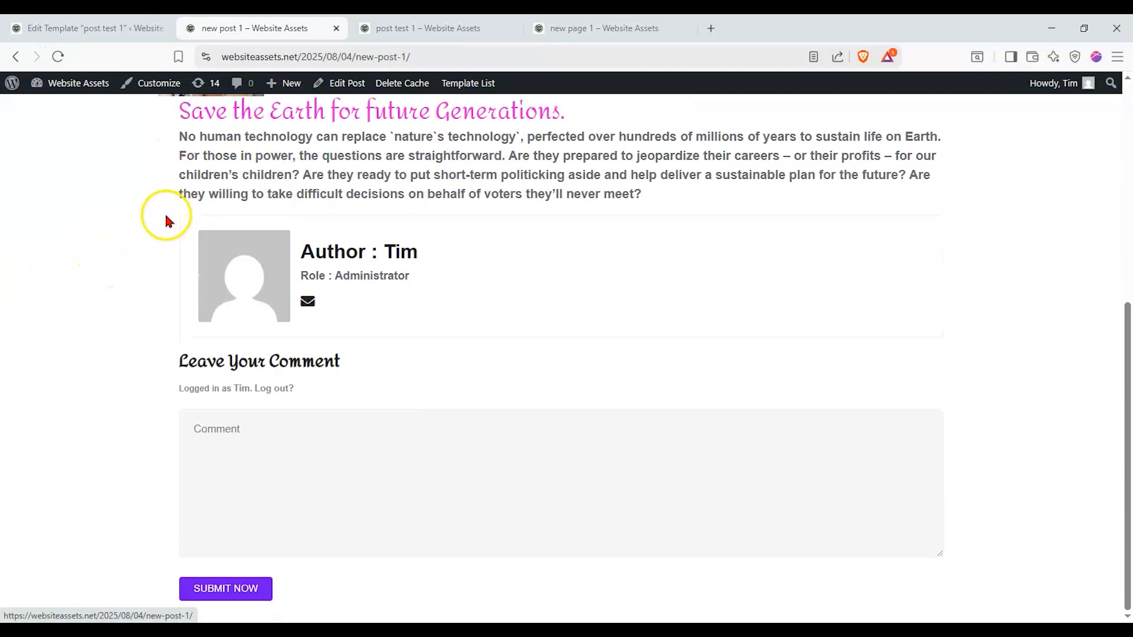
scroll(160, 260, "up", 2)
scroll(97, 177, "up", 2)
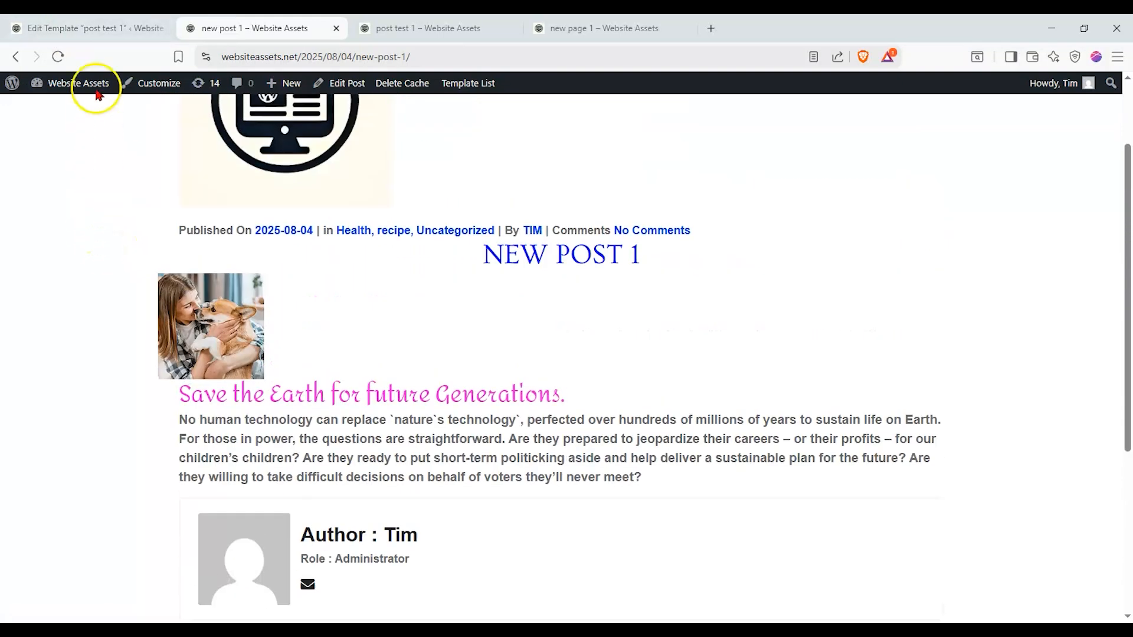
In the template editor, move the Post Comments block above the Post Author block.
key("ctrl+shift+Tab")
scroll(607, 405, "down", 10)
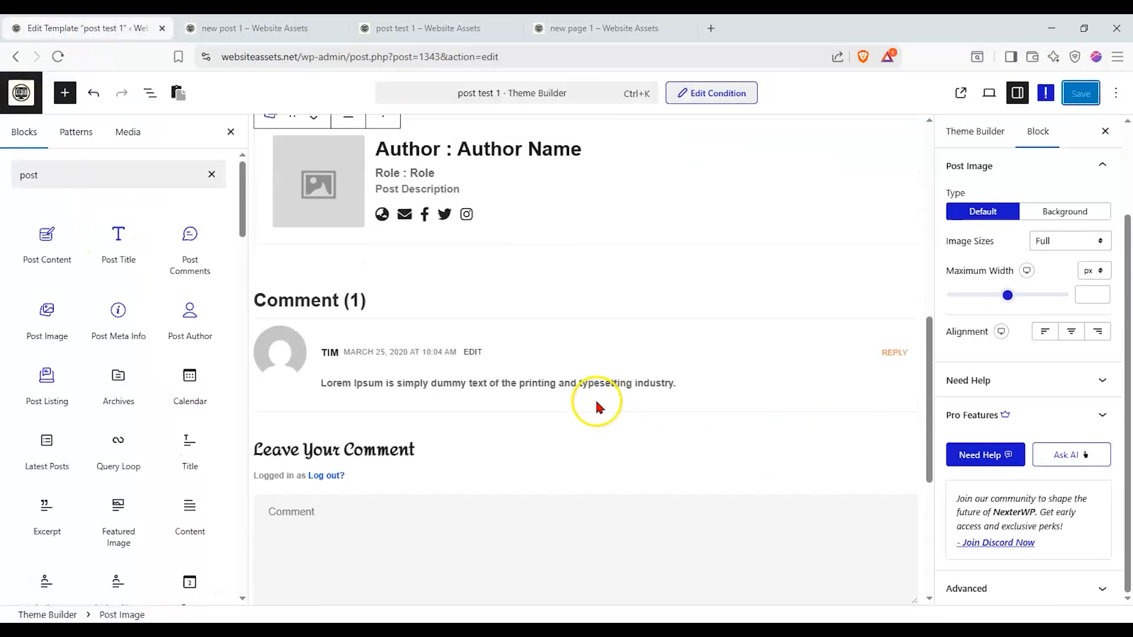
left_click(440, 245)
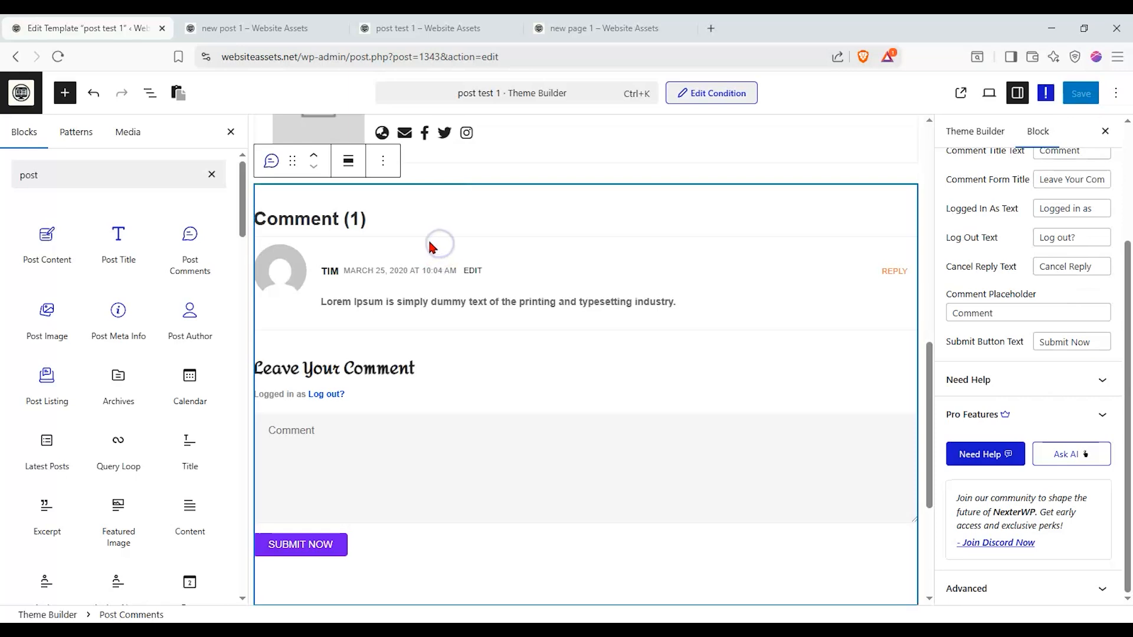
left_click(149, 93)
left_click_drag(88, 272, 96, 270)
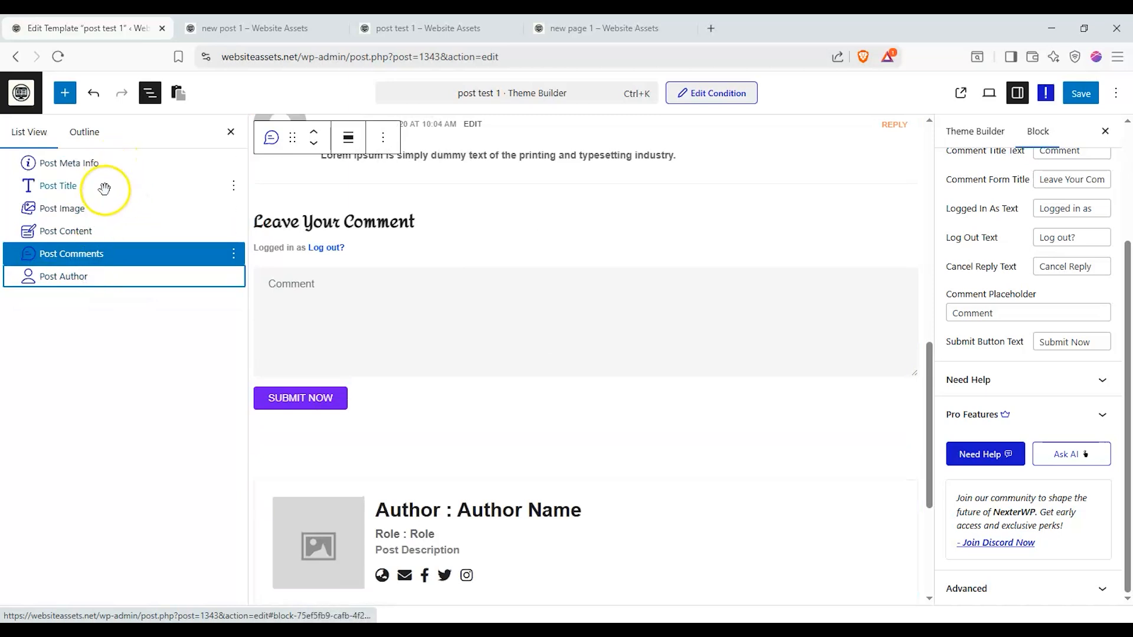
Center-align the Post Meta Info block's content in its layout settings.
scroll(625, 331, "up", 10)
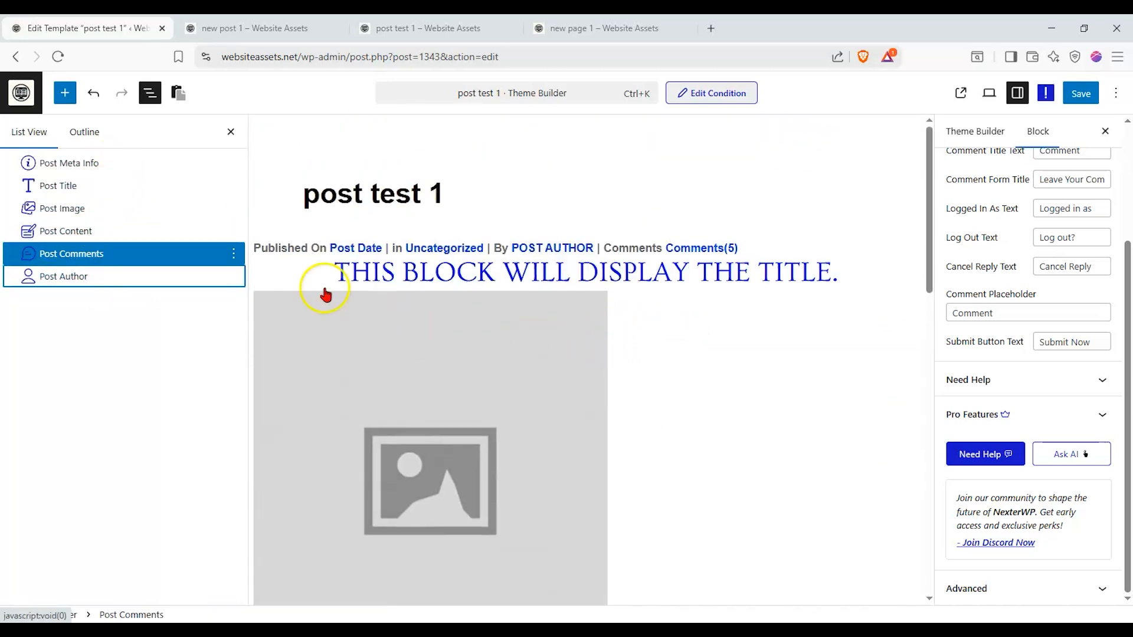
left_click(269, 251)
scroll(1058, 267, "up", 5)
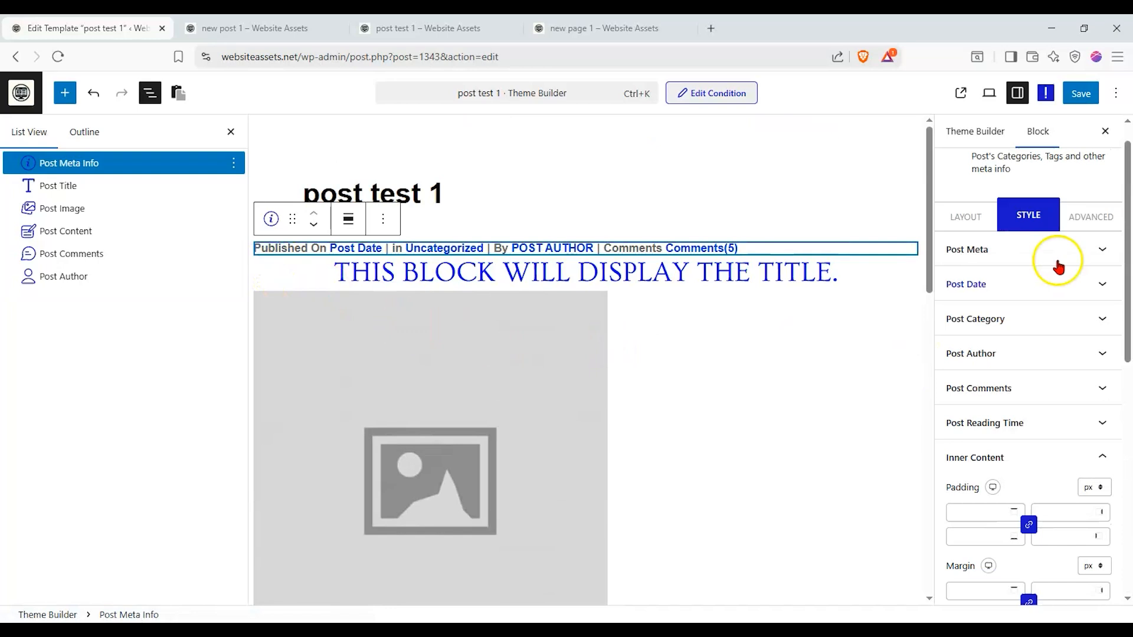
left_click(966, 234)
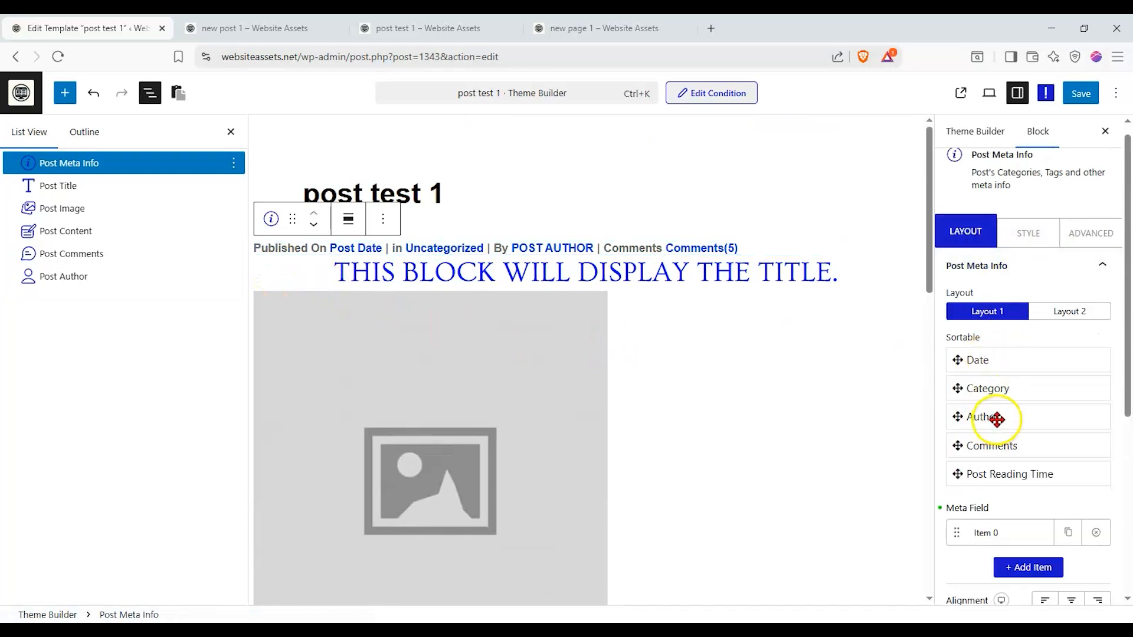
scroll(1032, 380, "down", 3)
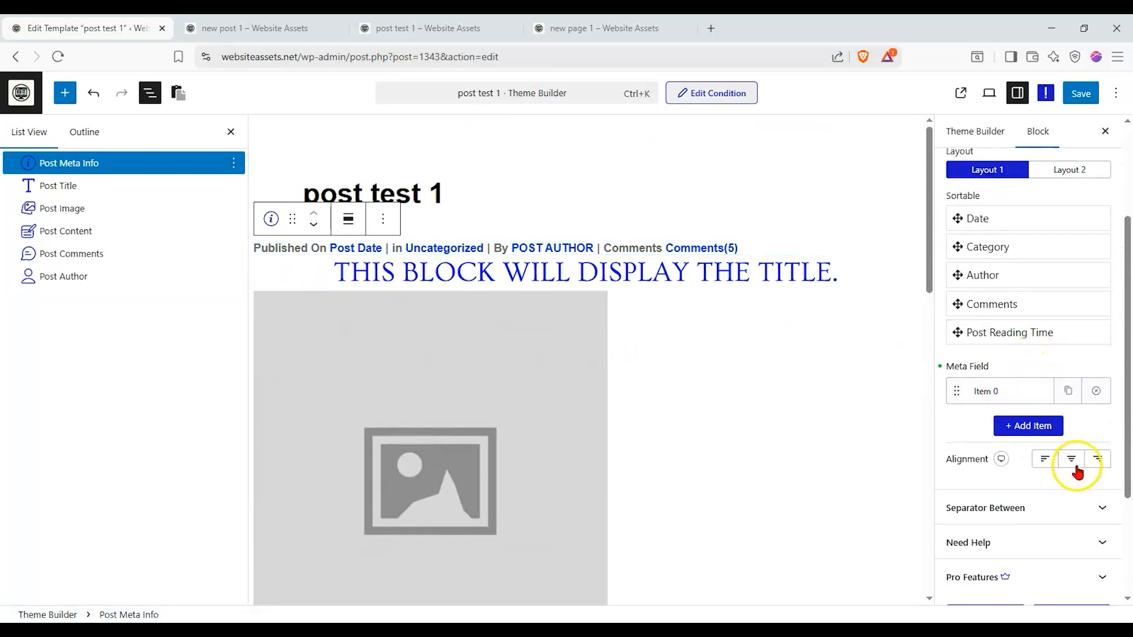
left_click(1072, 460)
Reorder the Post Meta Info fields to Author, Category, Date, Post Reading Time, Comments.
scroll(968, 330, "up", 2)
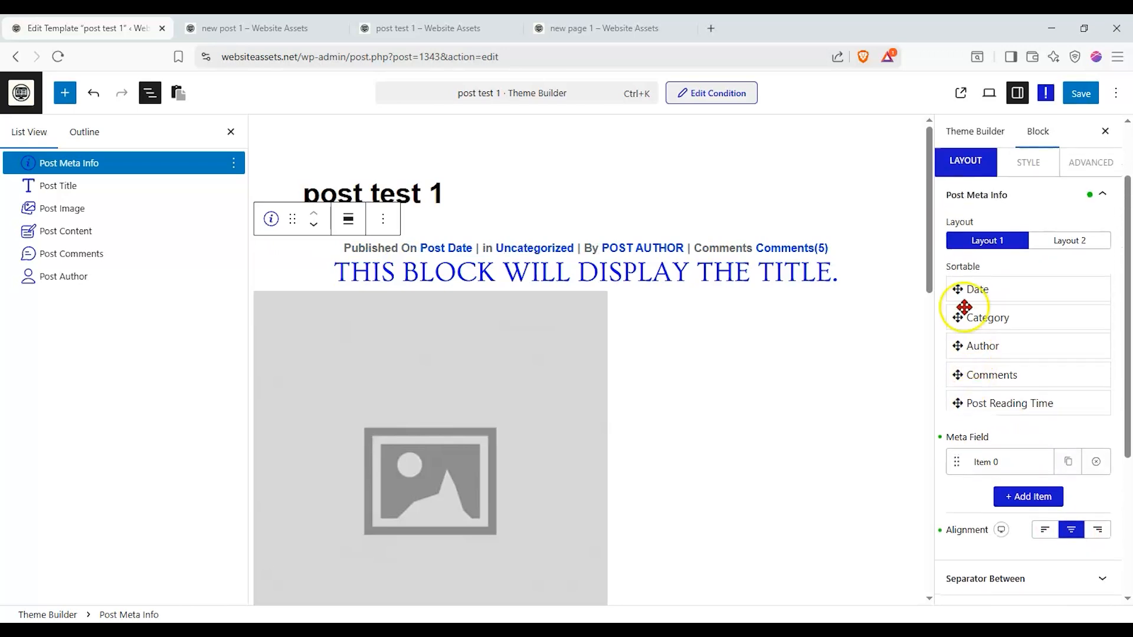
scroll(977, 278, "up", 2)
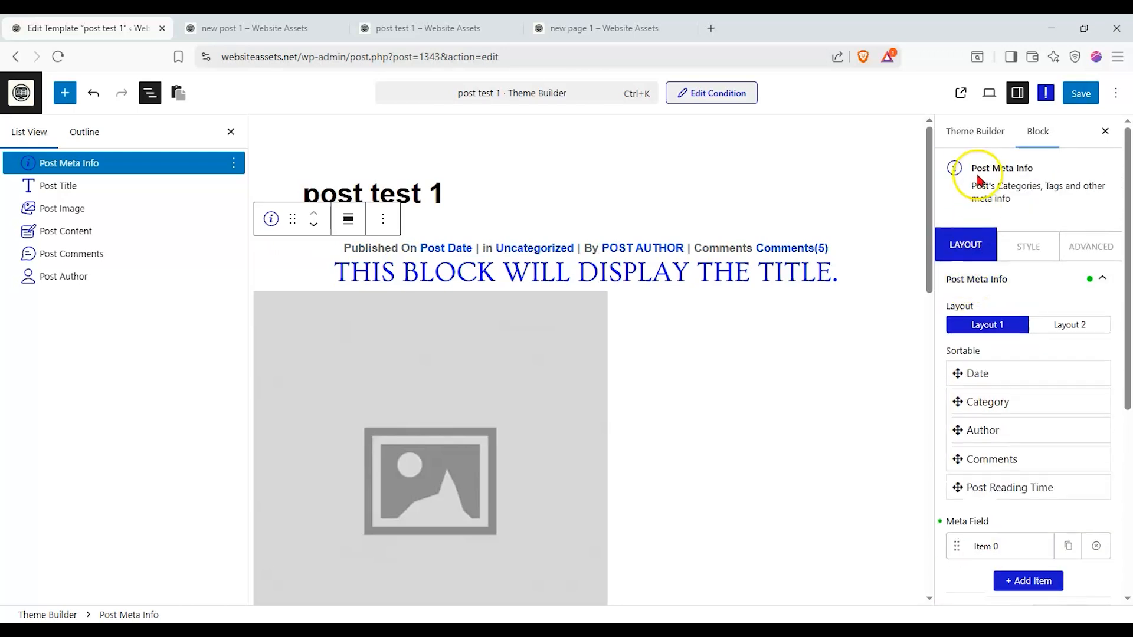
left_click_drag(994, 431, 989, 372)
left_click_drag(998, 487, 998, 402)
Change the separator between the Post Meta Info items to "==".
scroll(1033, 413, "down", 5)
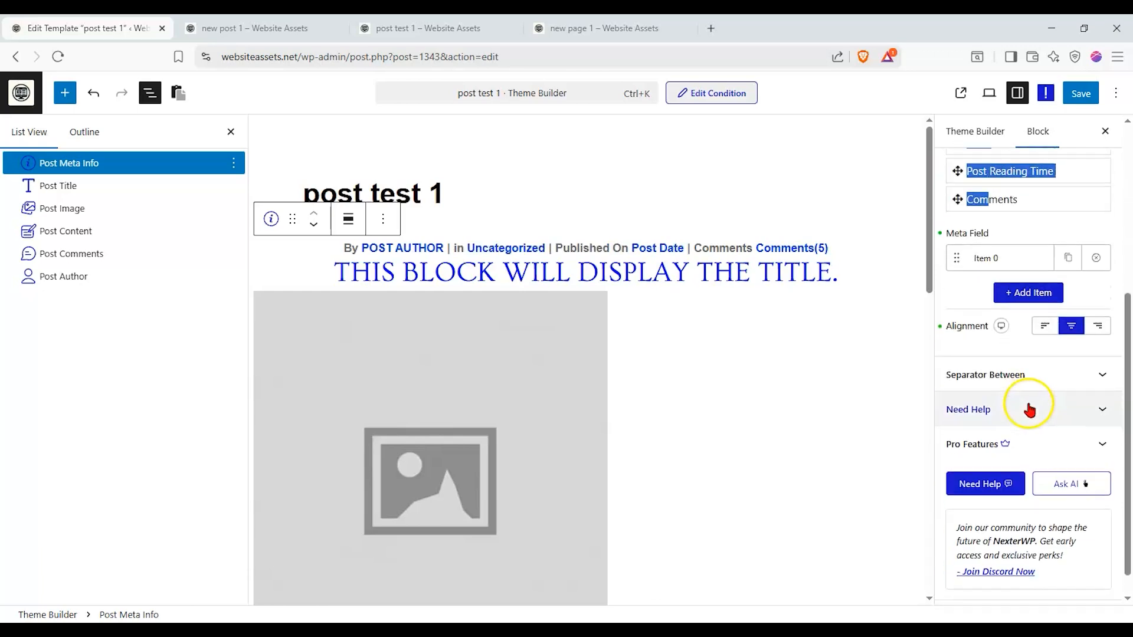
scroll(1040, 351, "up", 1)
left_click(1005, 237)
left_click(1062, 435)
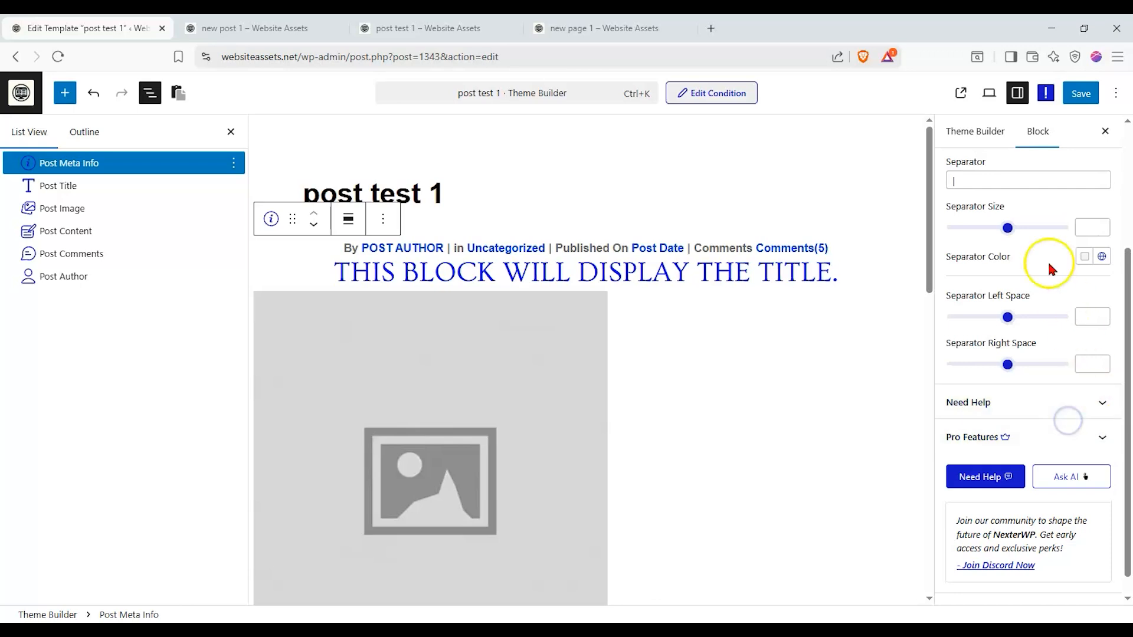
left_click(994, 180)
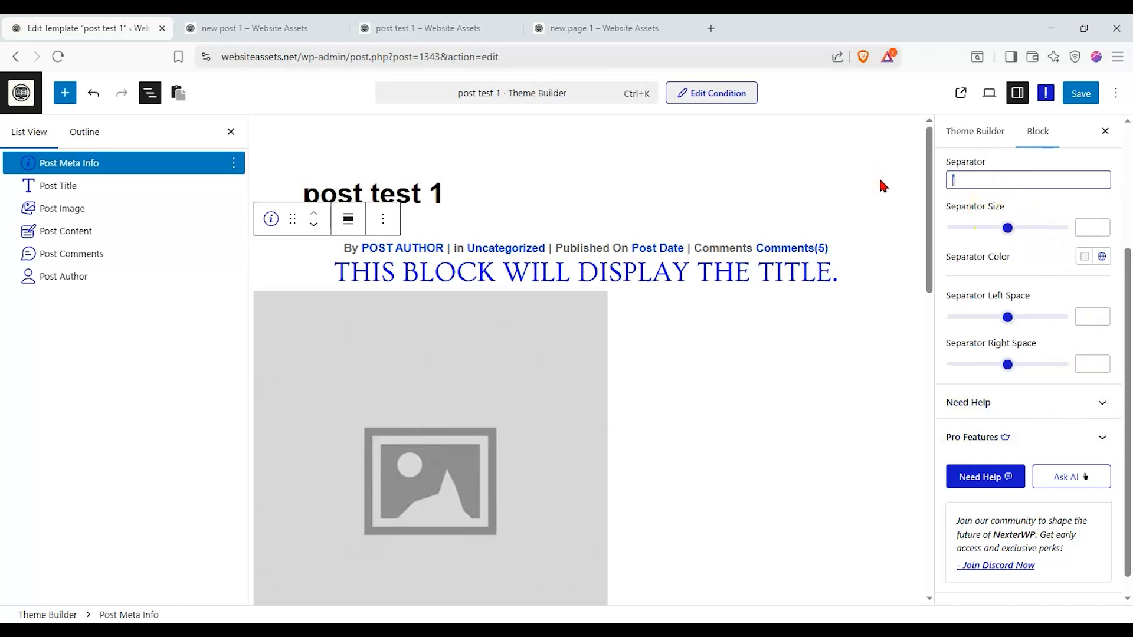
type("==")
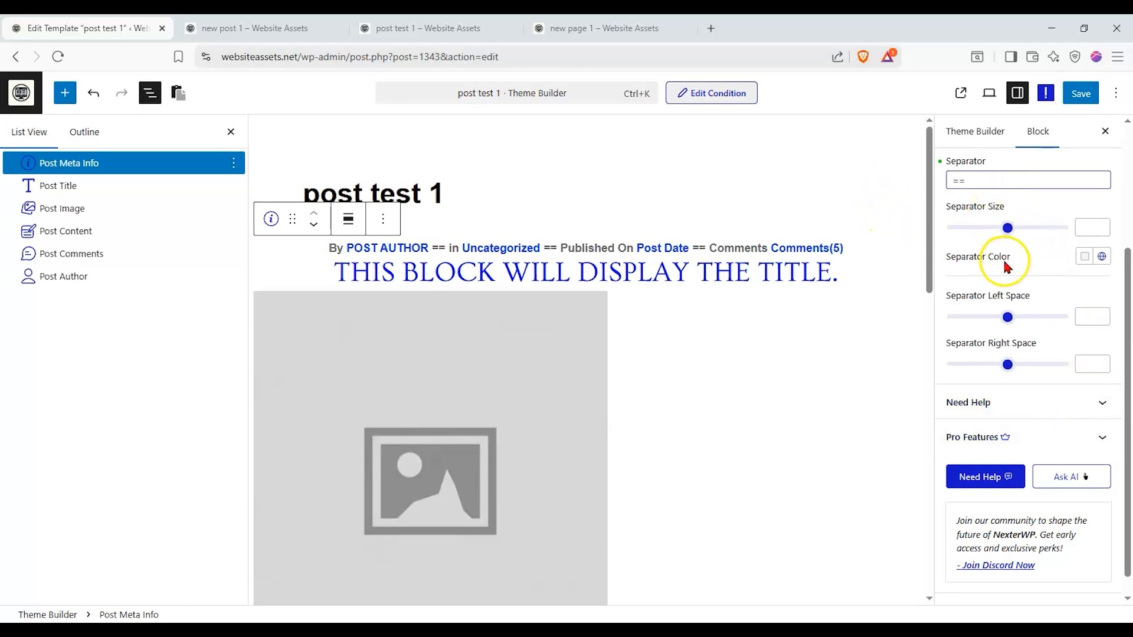
Turn off the post date in the Post Meta Info block's style settings and save the template.
scroll(1006, 267, "up", 3)
left_click(1024, 248)
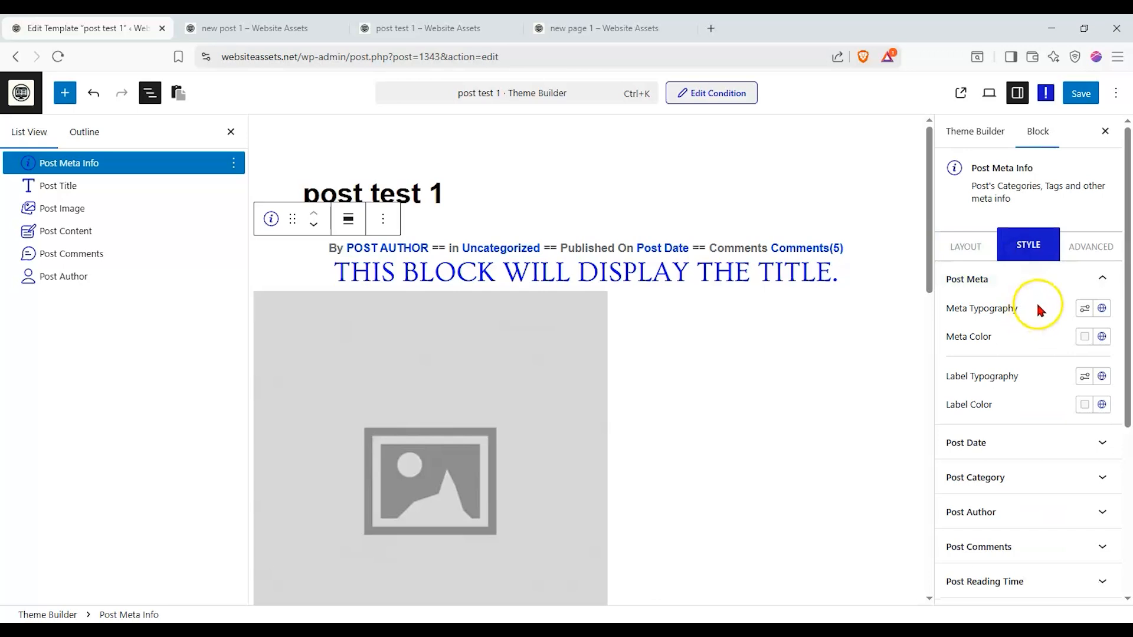
left_click(1071, 441)
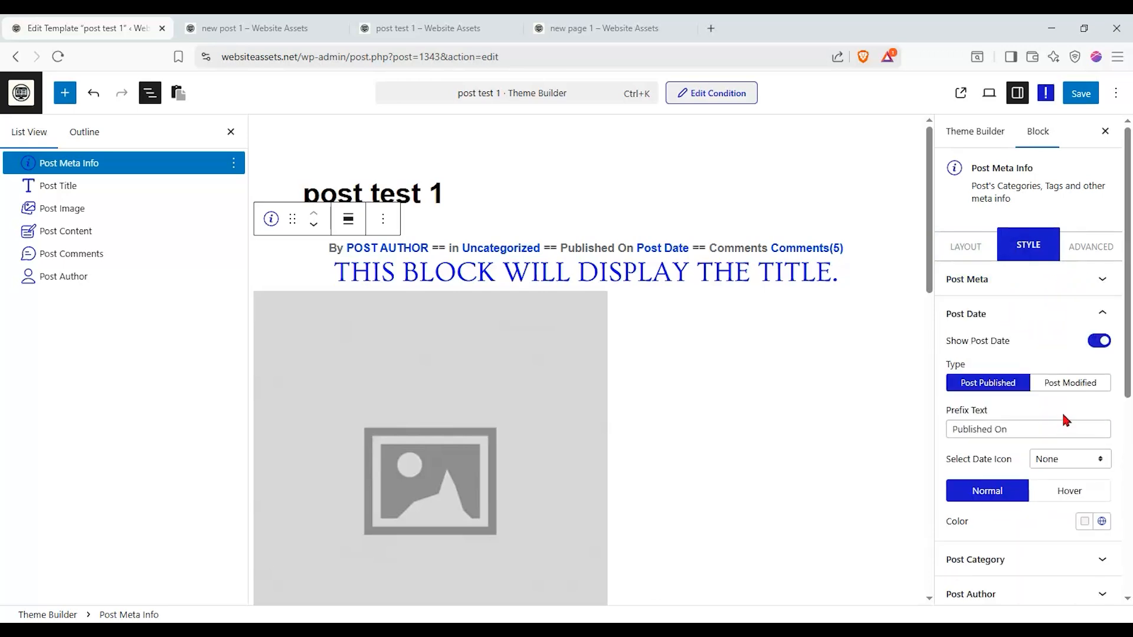
left_click(1095, 342)
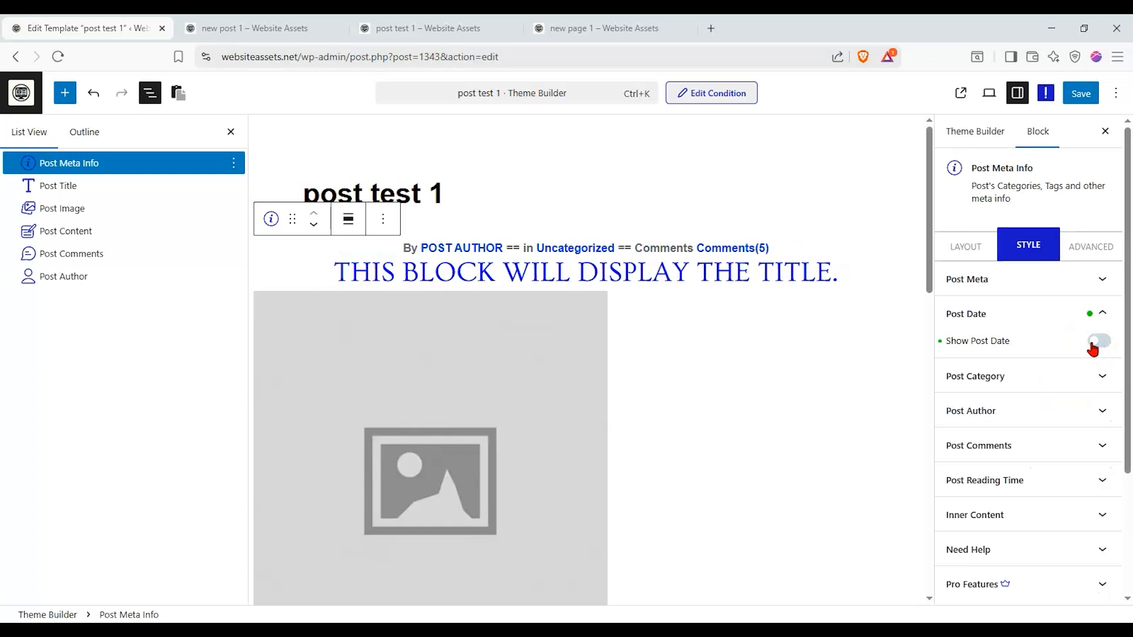
left_click(1080, 95)
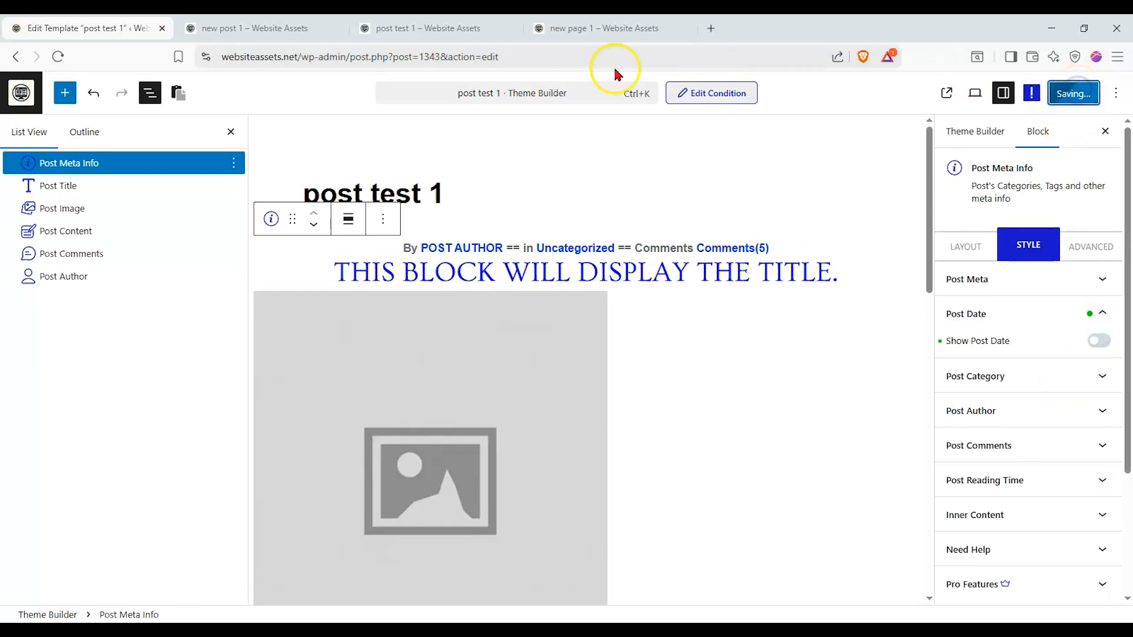
Check the Post Meta Info line and the overall layout on the live "new post 1" page.
left_click(260, 29)
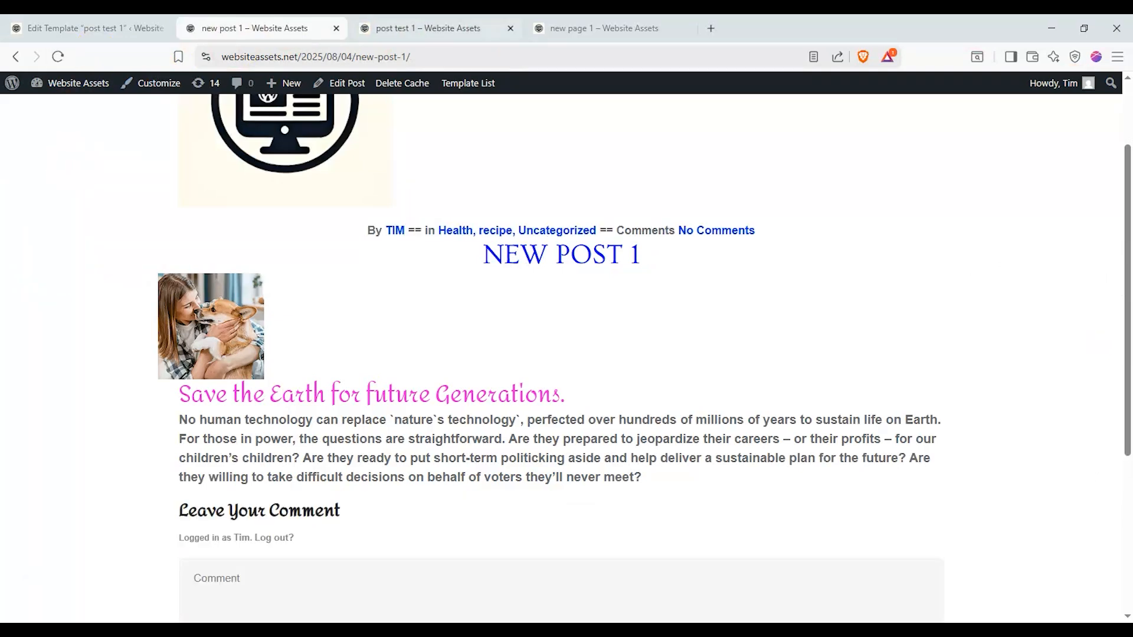
scroll(391, 290, "down", 5)
scroll(348, 488, "up", 5)
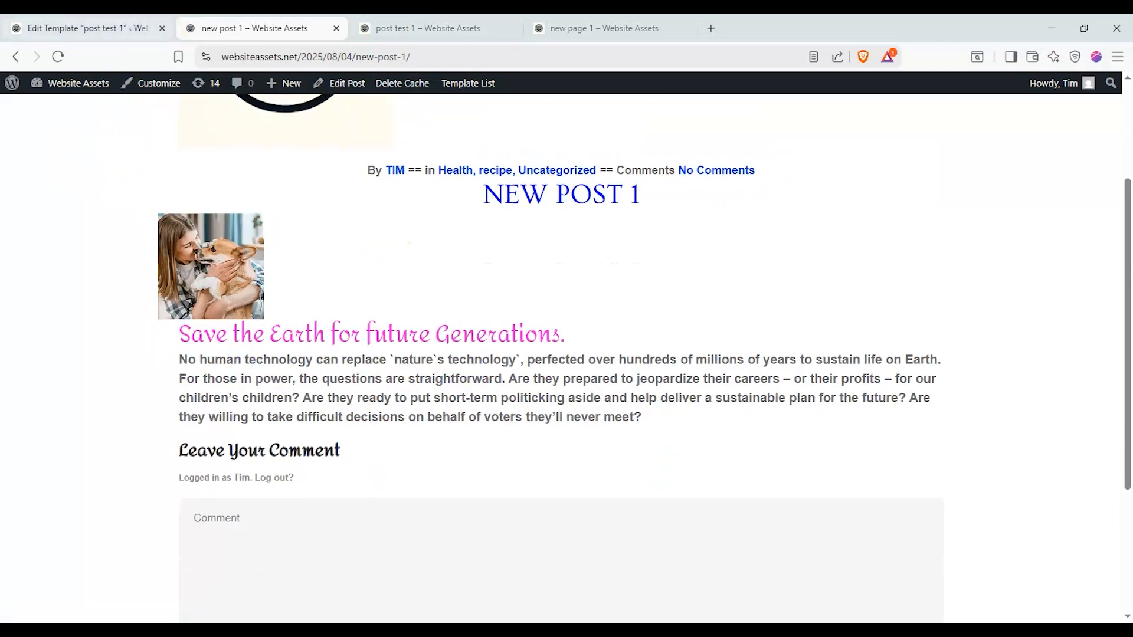
Back in the template editor, center-align the Post Image block.
left_click(88, 28)
left_click(382, 352)
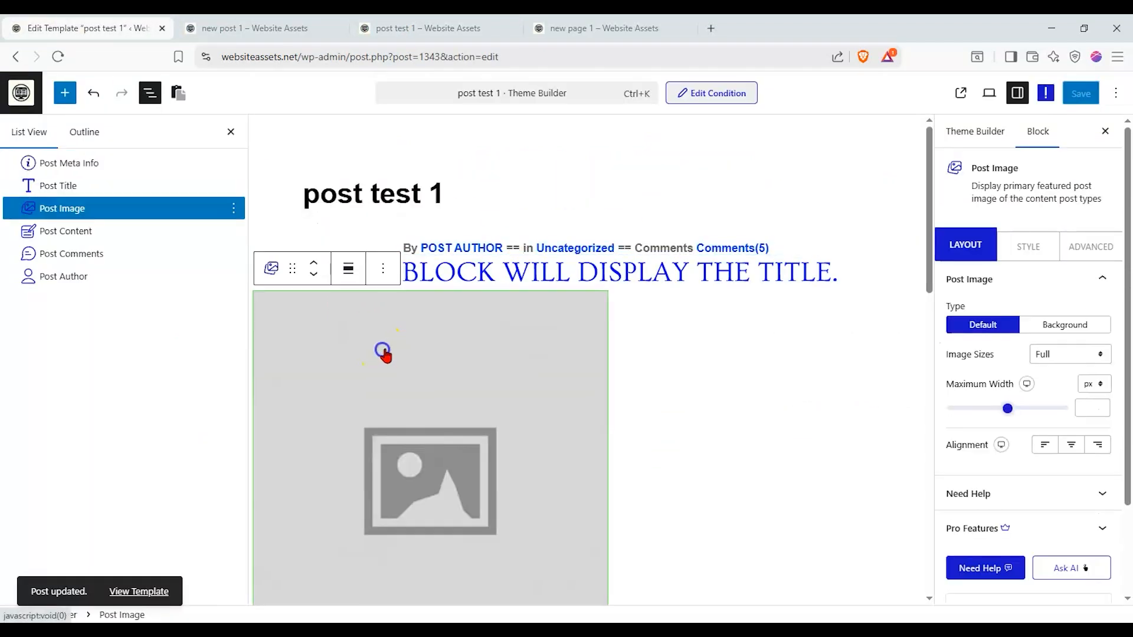
left_click(1072, 445)
Center-align the Post Content block and save the template.
scroll(575, 322, "down", 6)
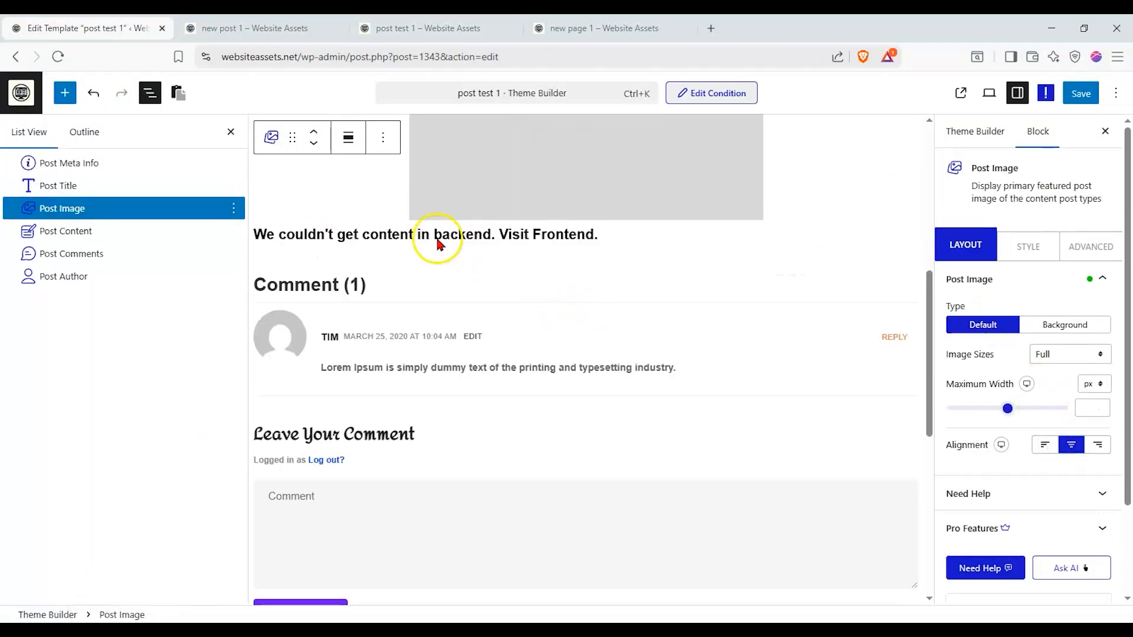
left_click(435, 235)
left_click(1071, 406)
scroll(708, 361, "down", 2)
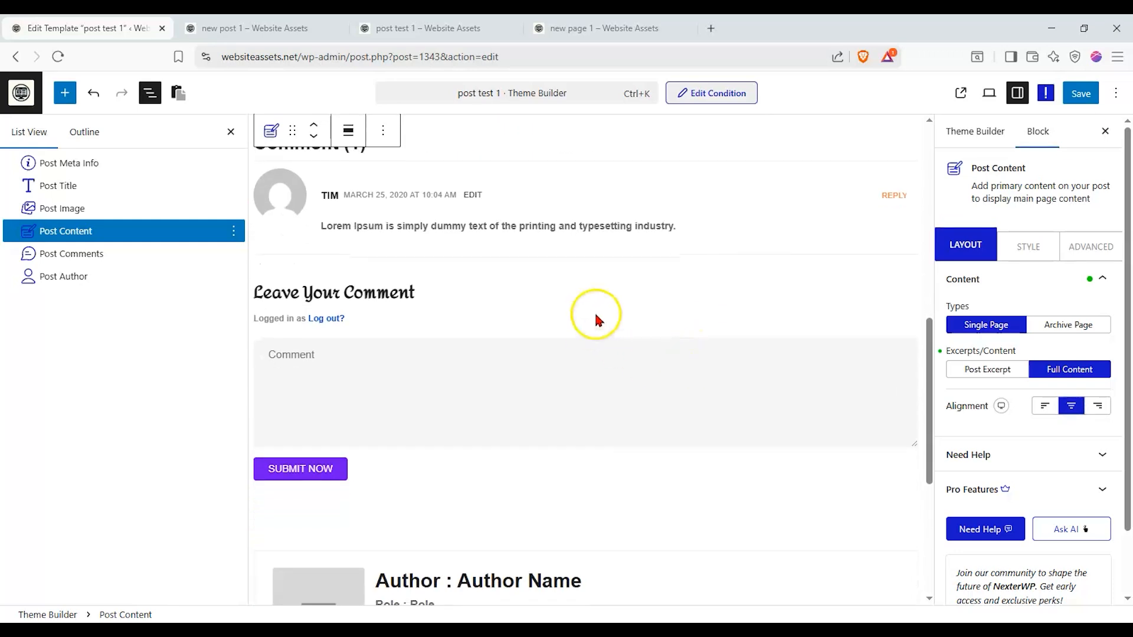
left_click(1088, 95)
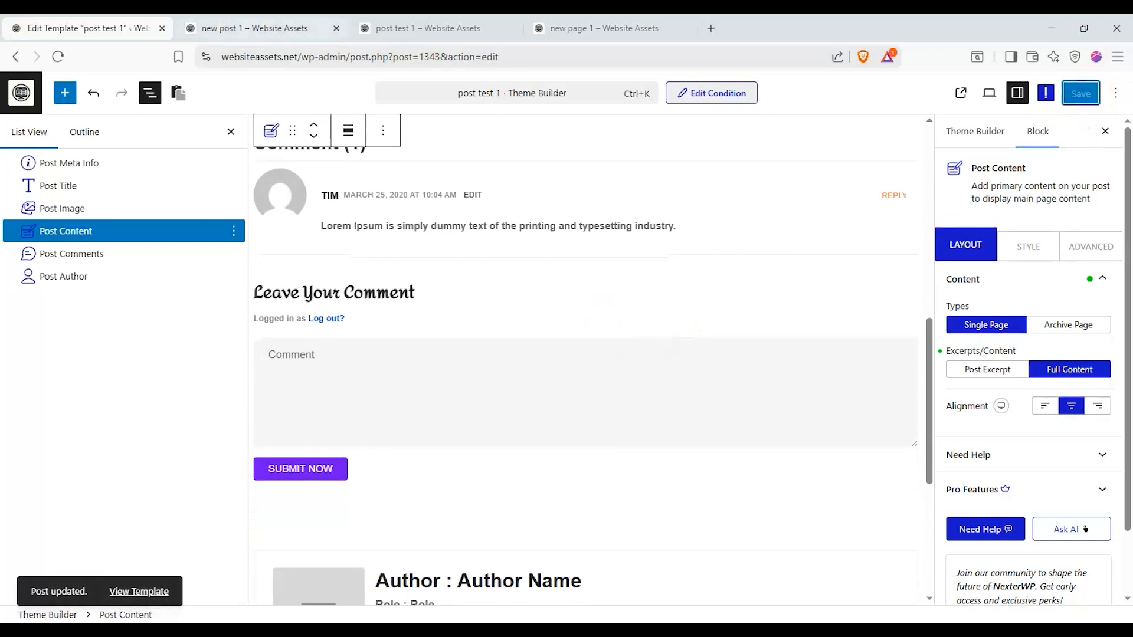
Check the image and content alignment on the live "new post 1" page.
left_click(260, 28)
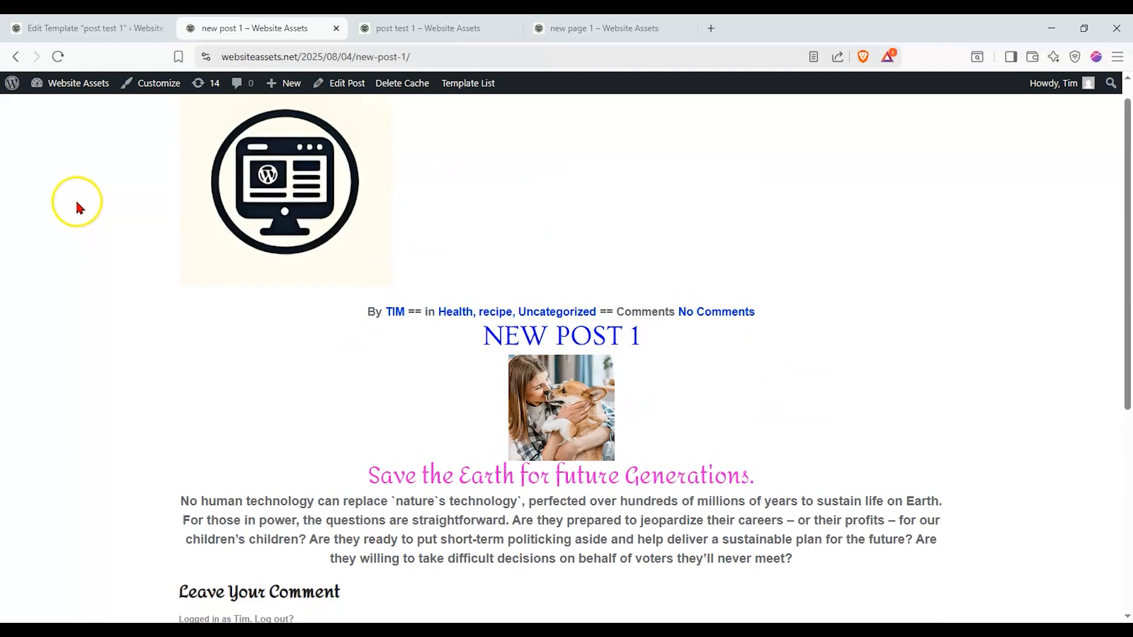
scroll(78, 203, "down", 6)
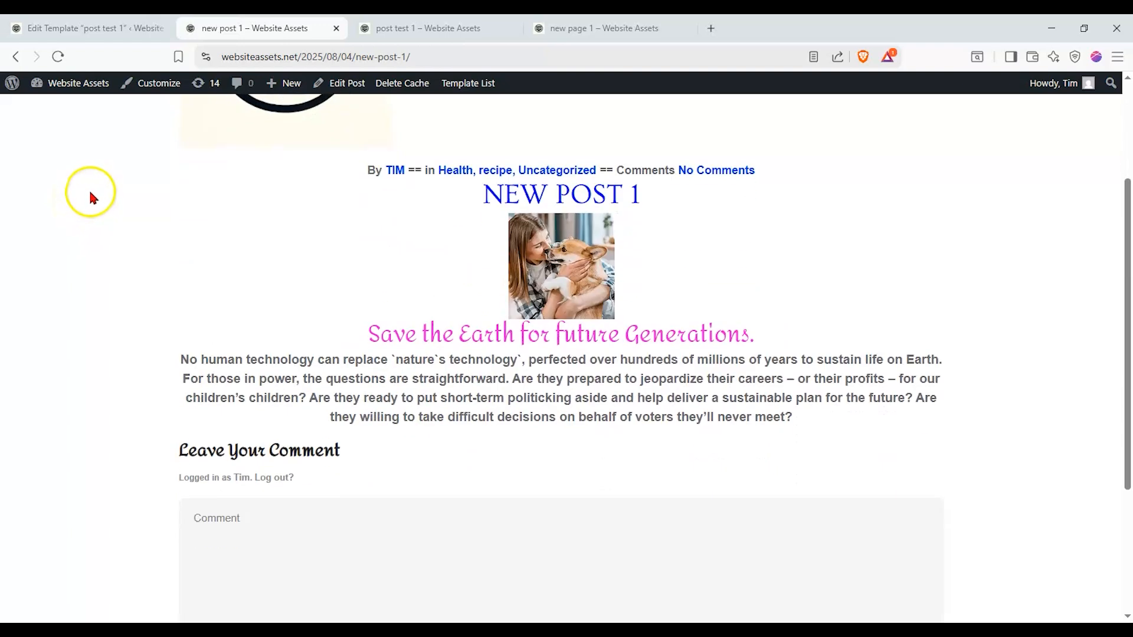
scroll(89, 199, "up", 5)
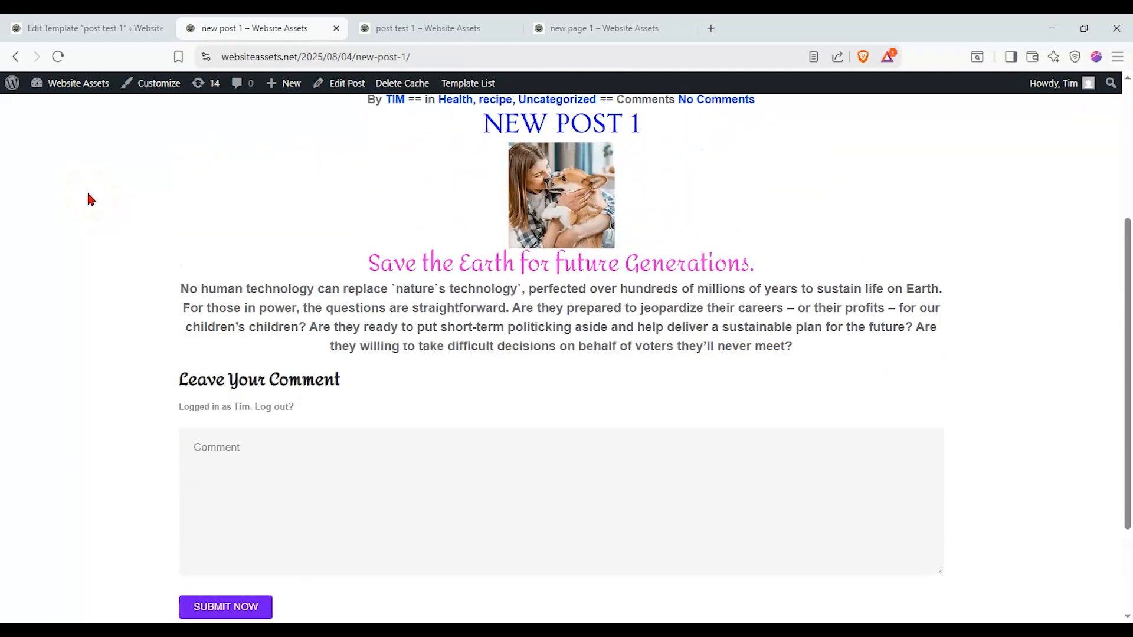
scroll(89, 195, "down", 3)
Return to the template editor and look through the available blocks matching "post".
key("ctrl+shift+Tab")
left_click(63, 92)
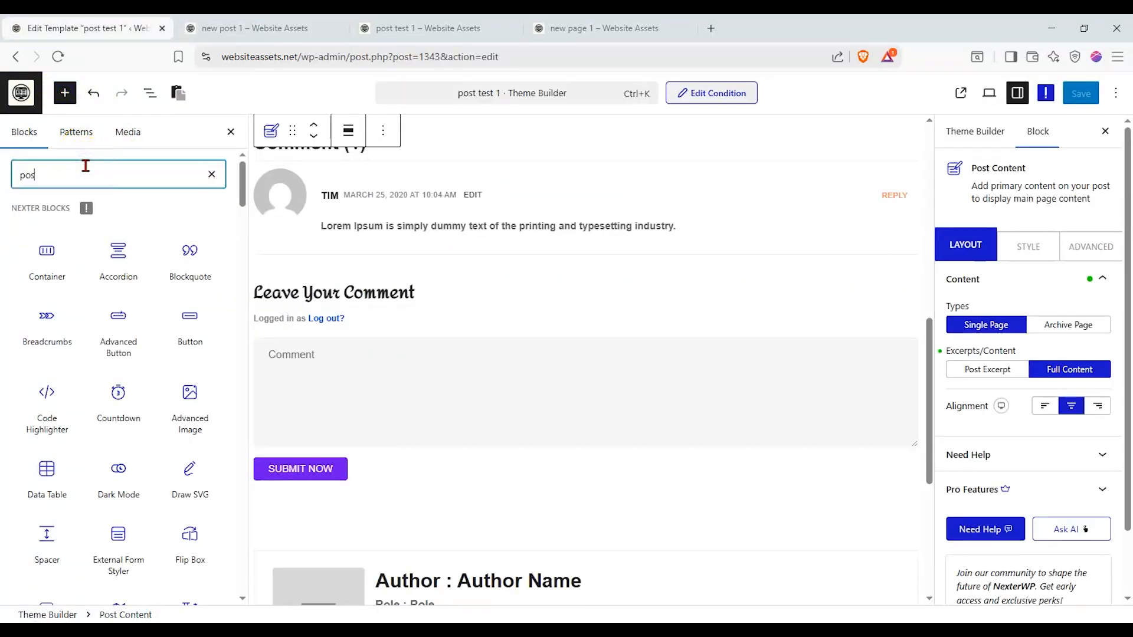
scroll(190, 242, "down", 6)
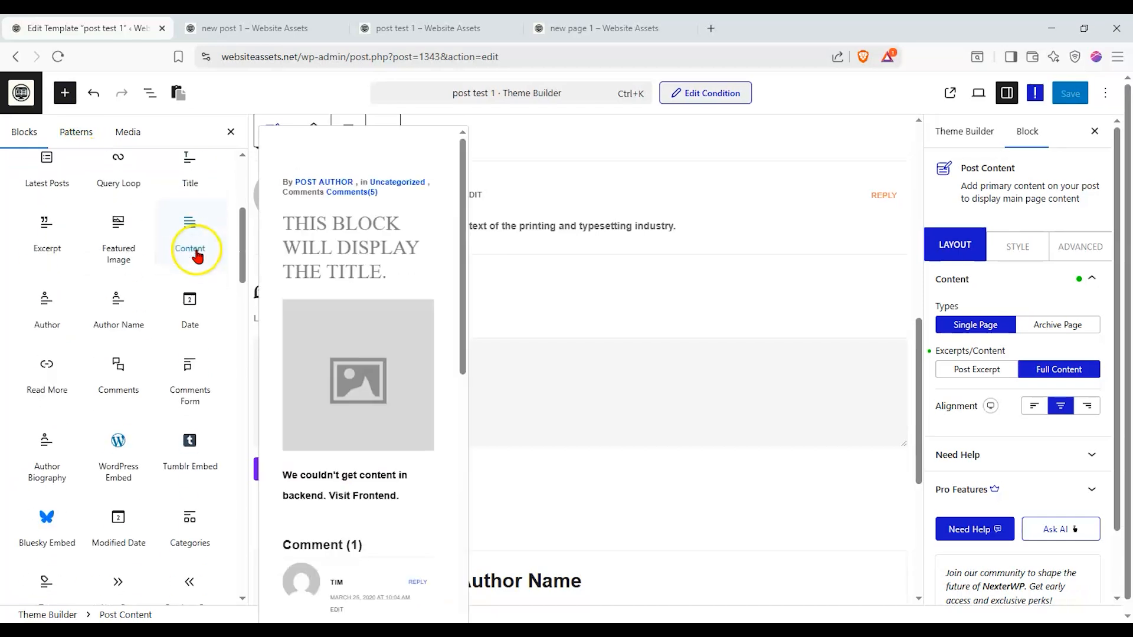
scroll(198, 257, "up", 6)
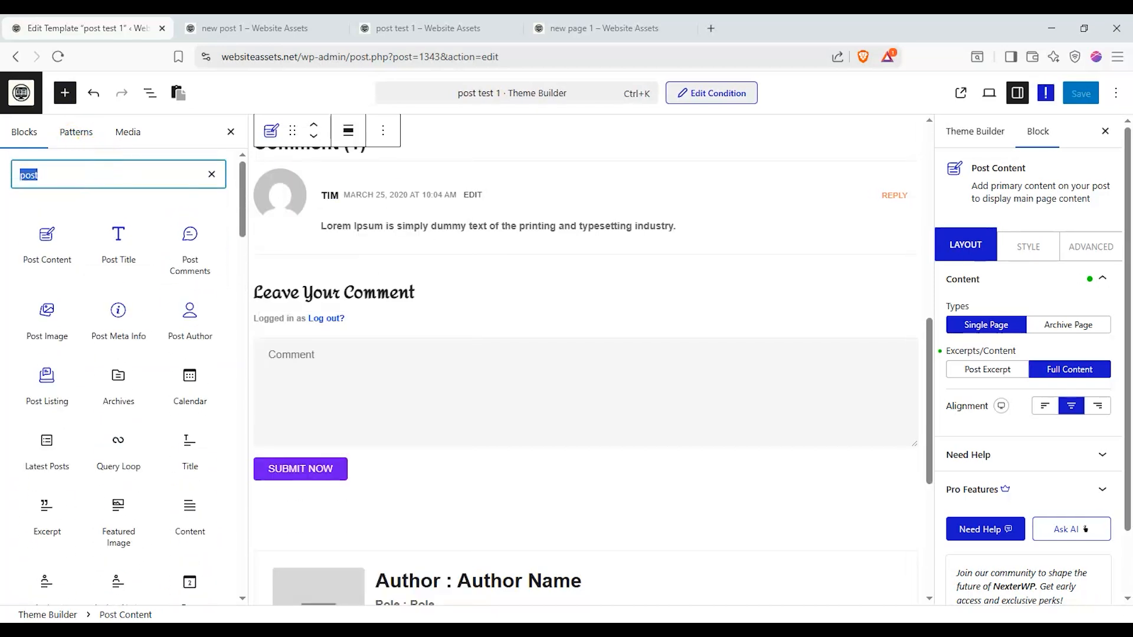
Search the blocks for "nav", add Previous Post and Next Post blocks below the Post Author block, and save the template.
type("nav")
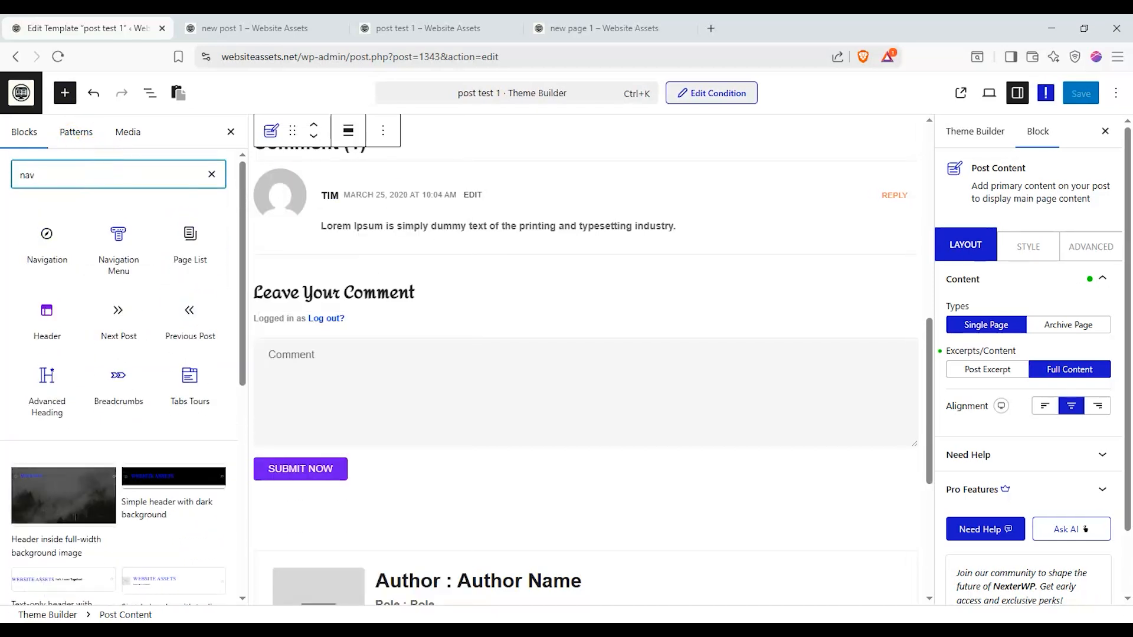
scroll(564, 358, "down", 1)
scroll(564, 357, "down", 5)
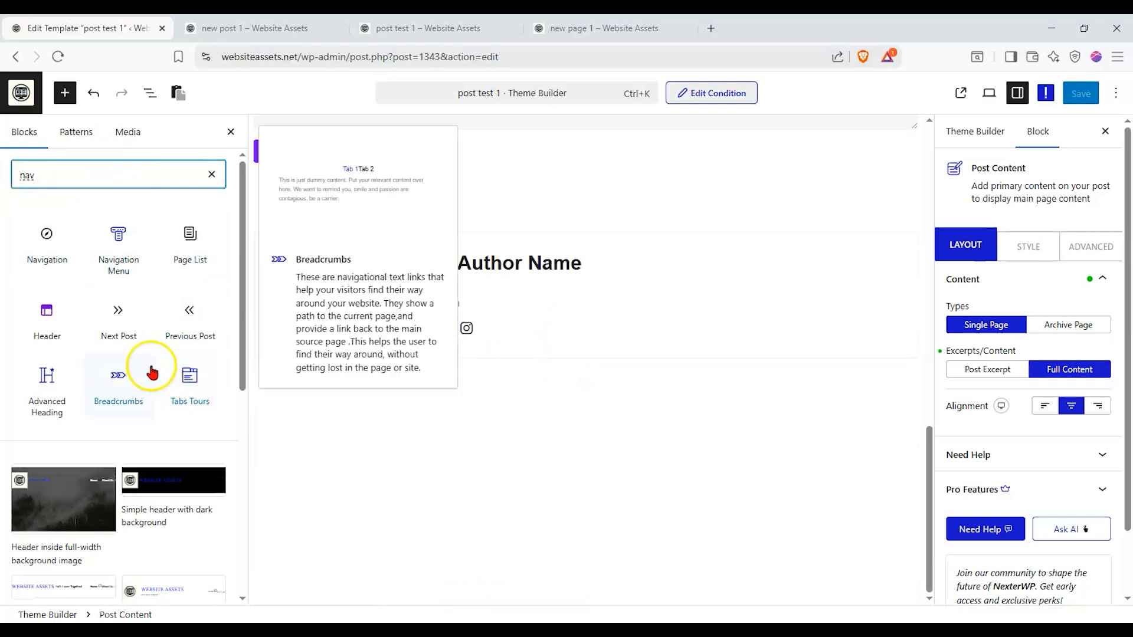
left_click_drag(193, 323, 444, 421)
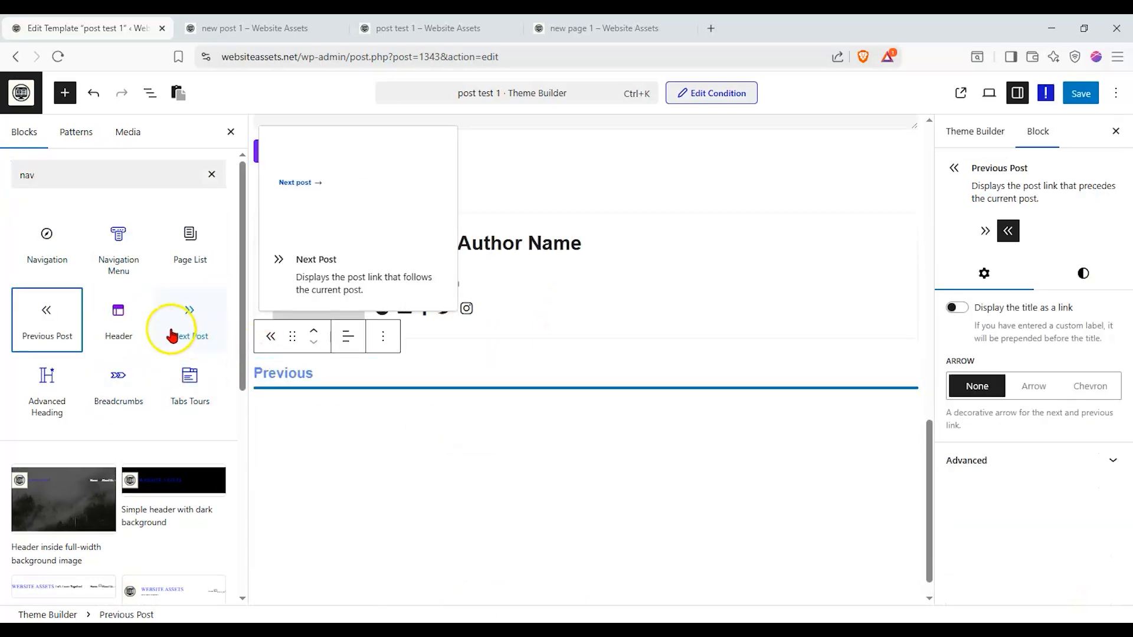
left_click_drag(190, 318, 450, 395)
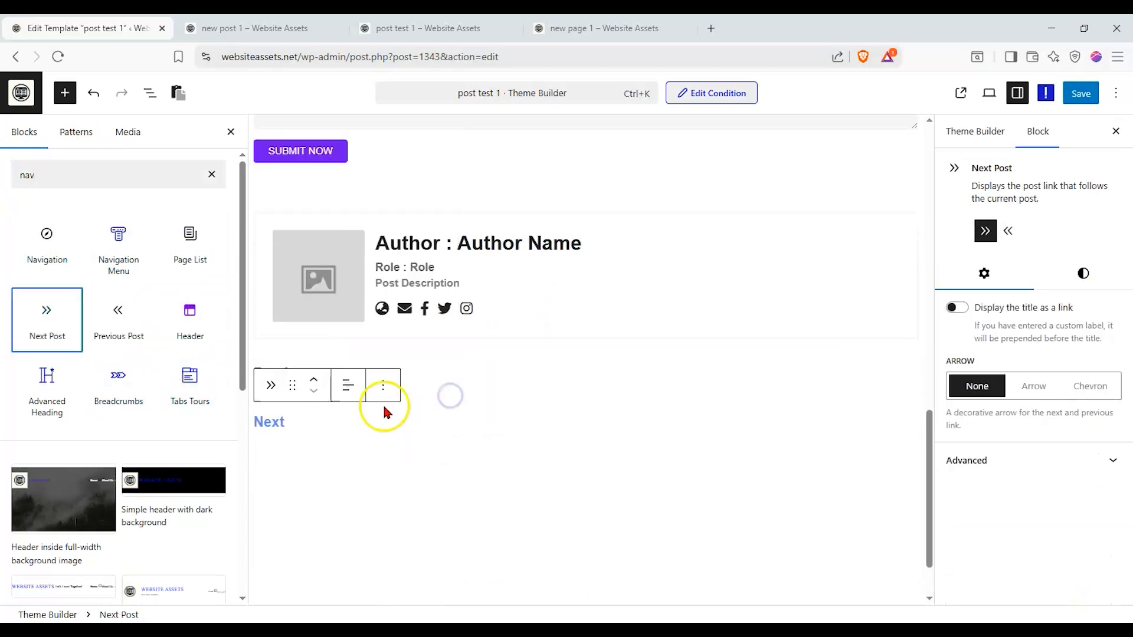
left_click(1081, 93)
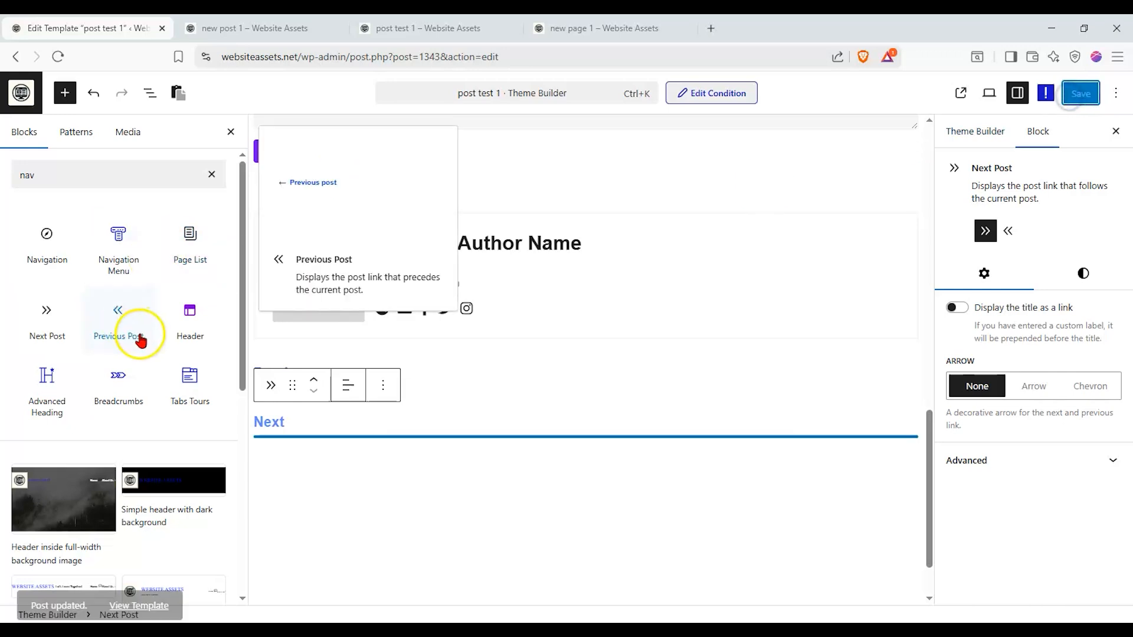
left_click(110, 177)
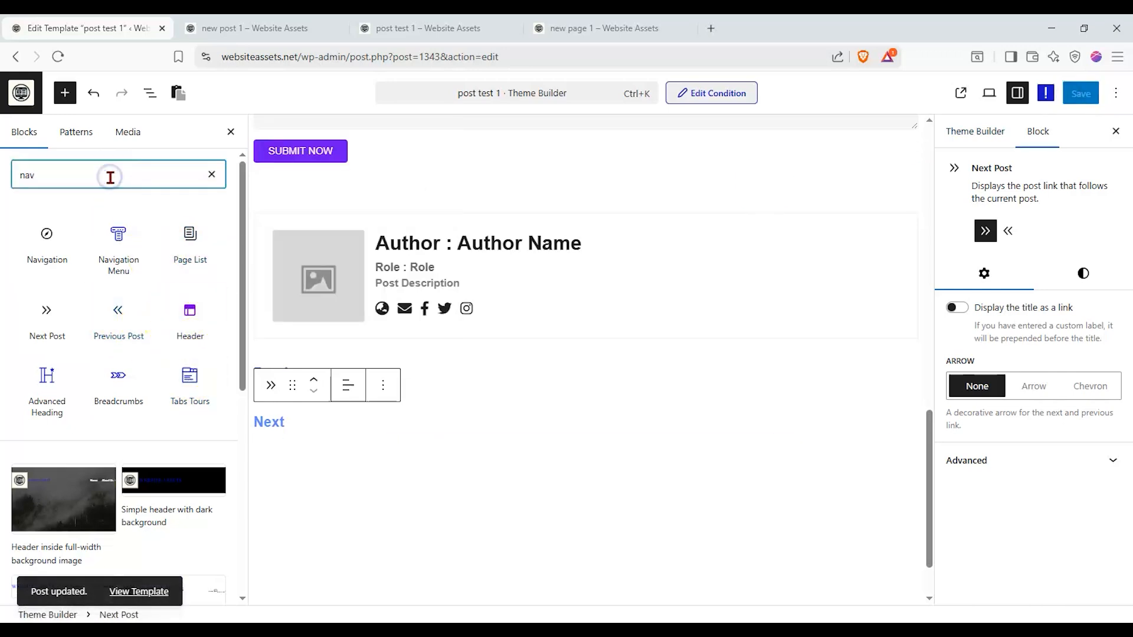
key("BackSpace")
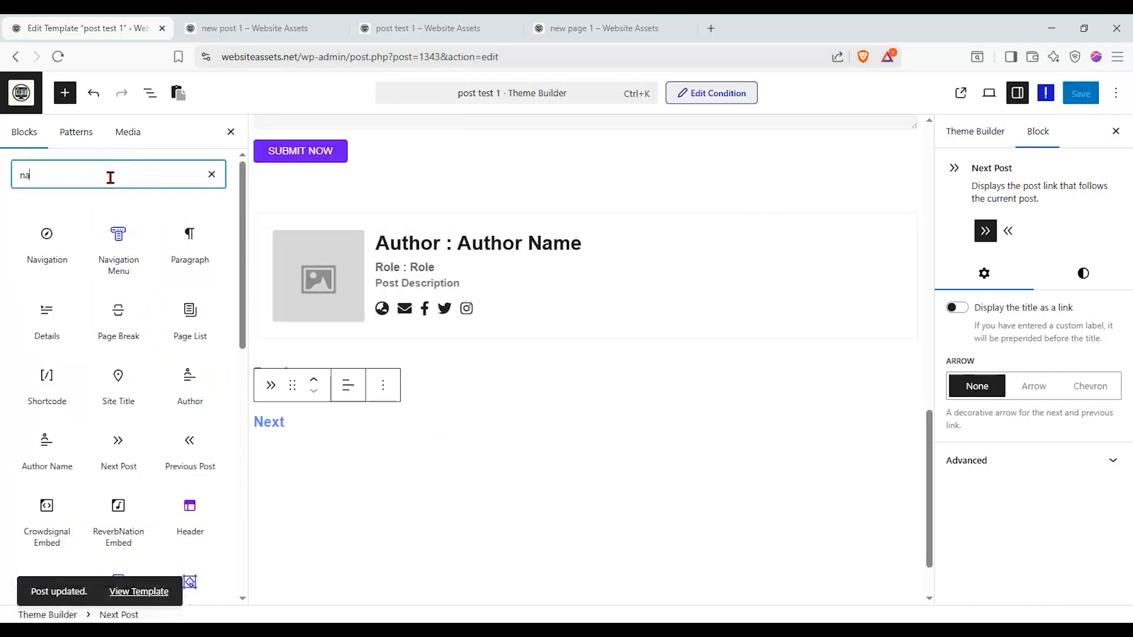
Reload the live "new post 1" page and examine the post navigation links below the author box.
left_click(278, 28)
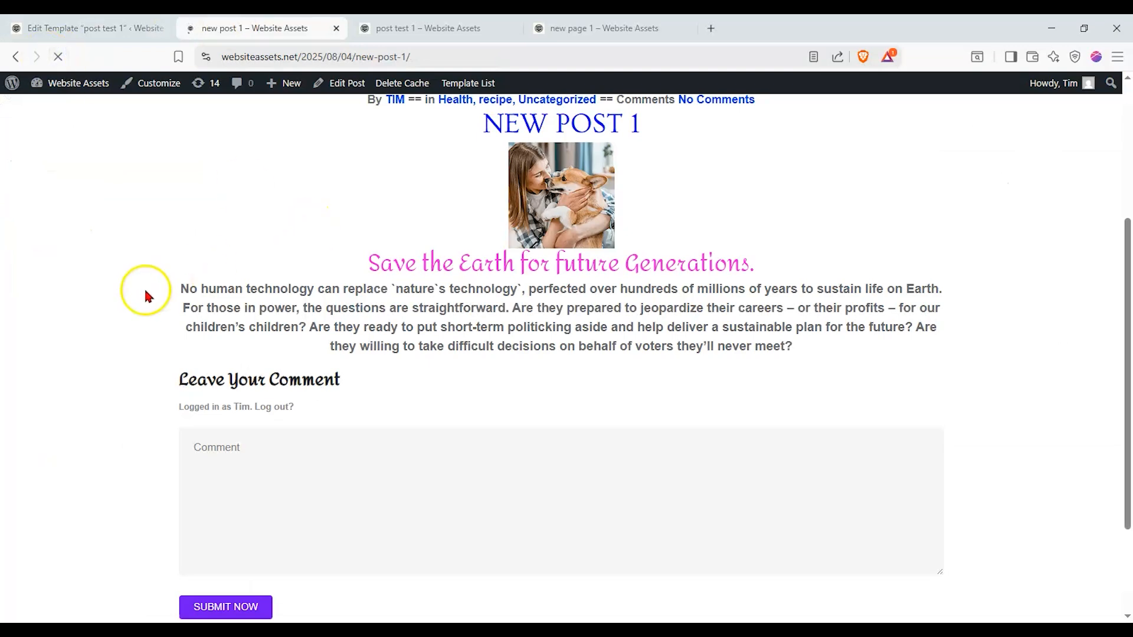
scroll(147, 296, "down", 3)
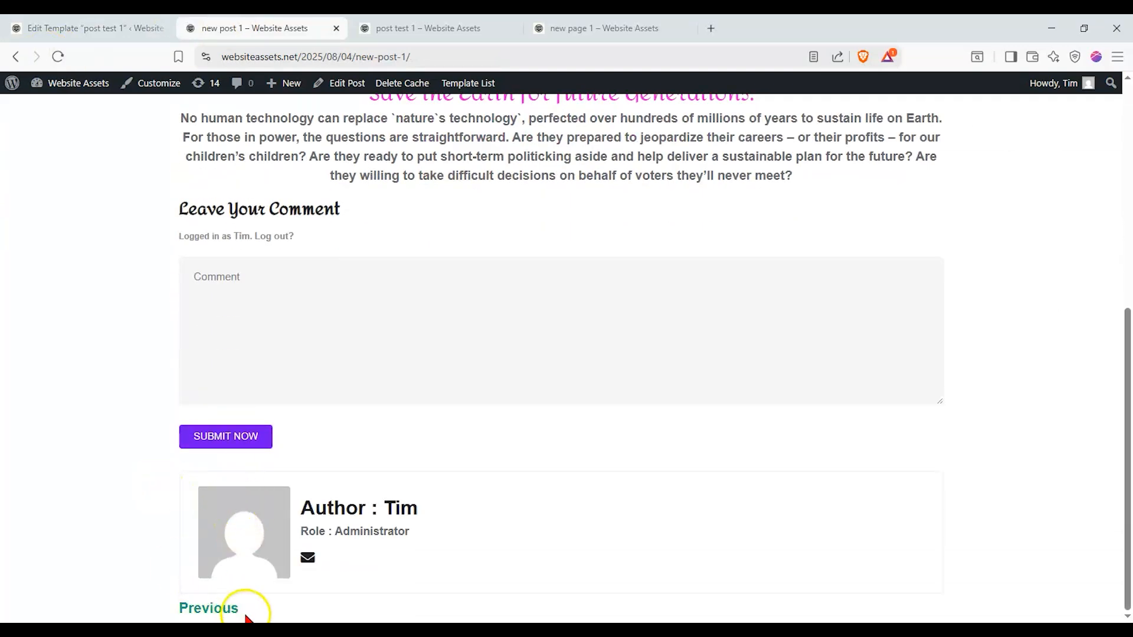
left_click(61, 60)
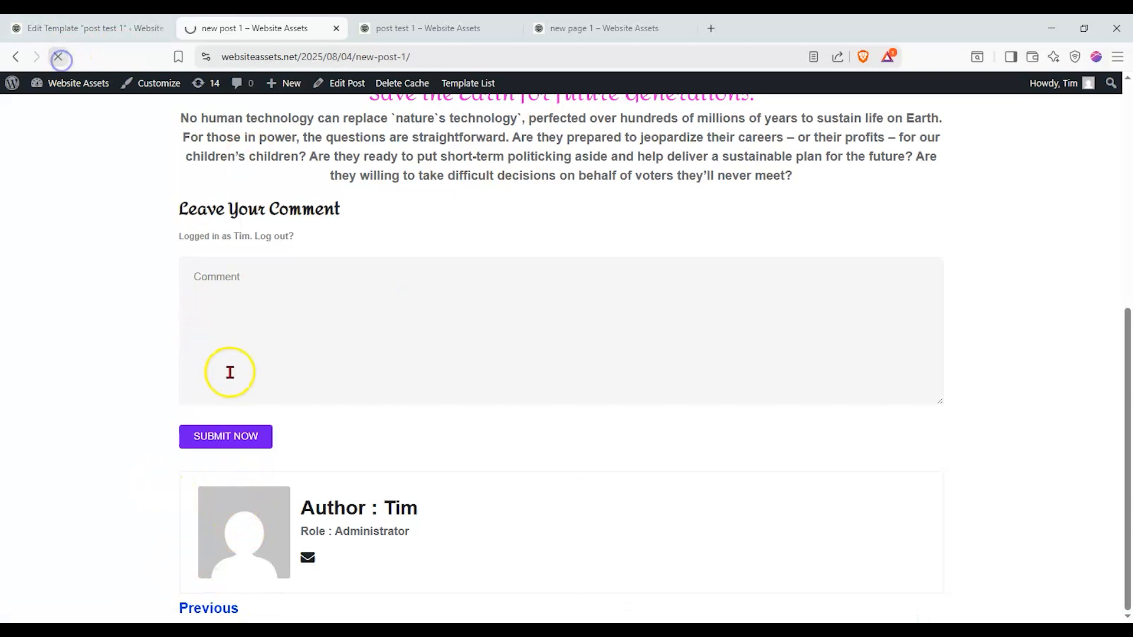
Save the template again with the Next Post block in place and reload the live post.
left_click(101, 28)
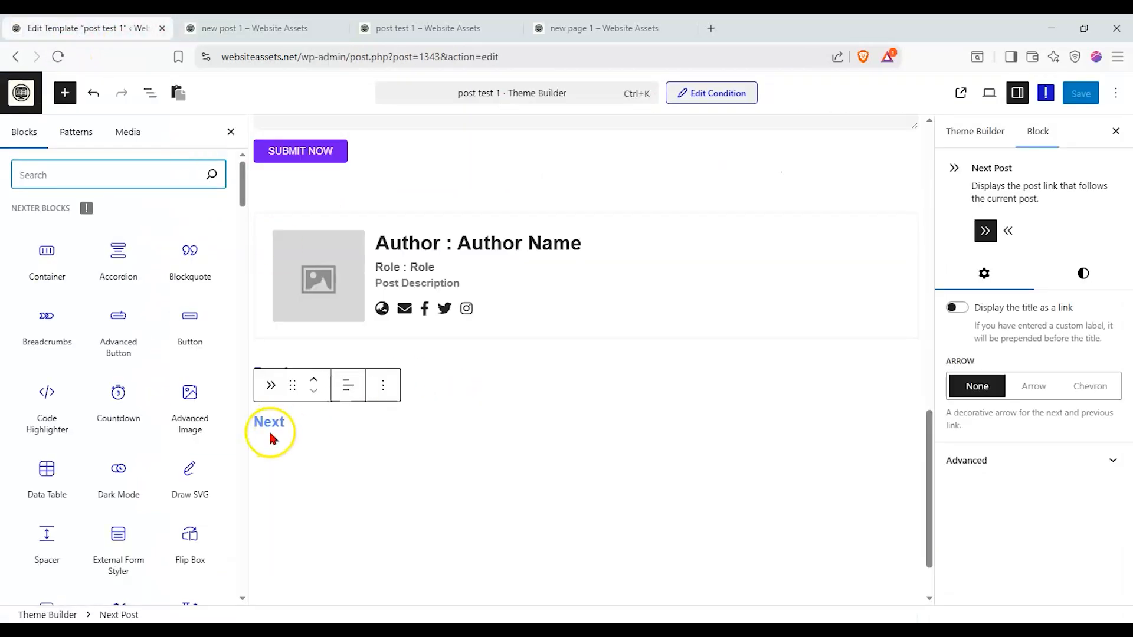
left_click(333, 429)
left_click(1080, 96)
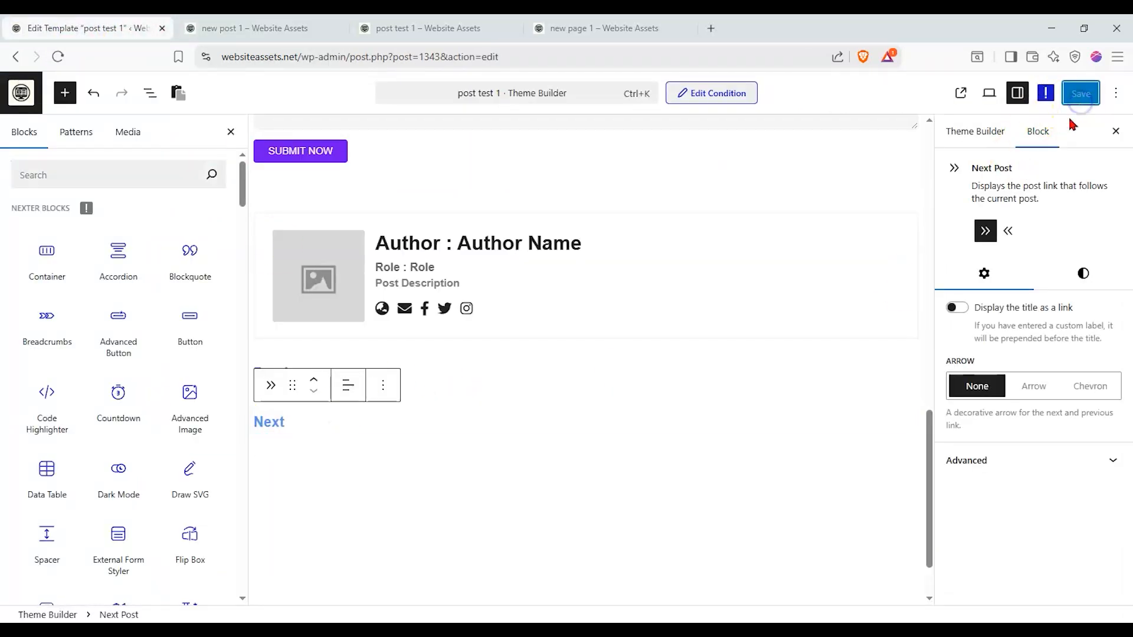
left_click(260, 28)
left_click(58, 57)
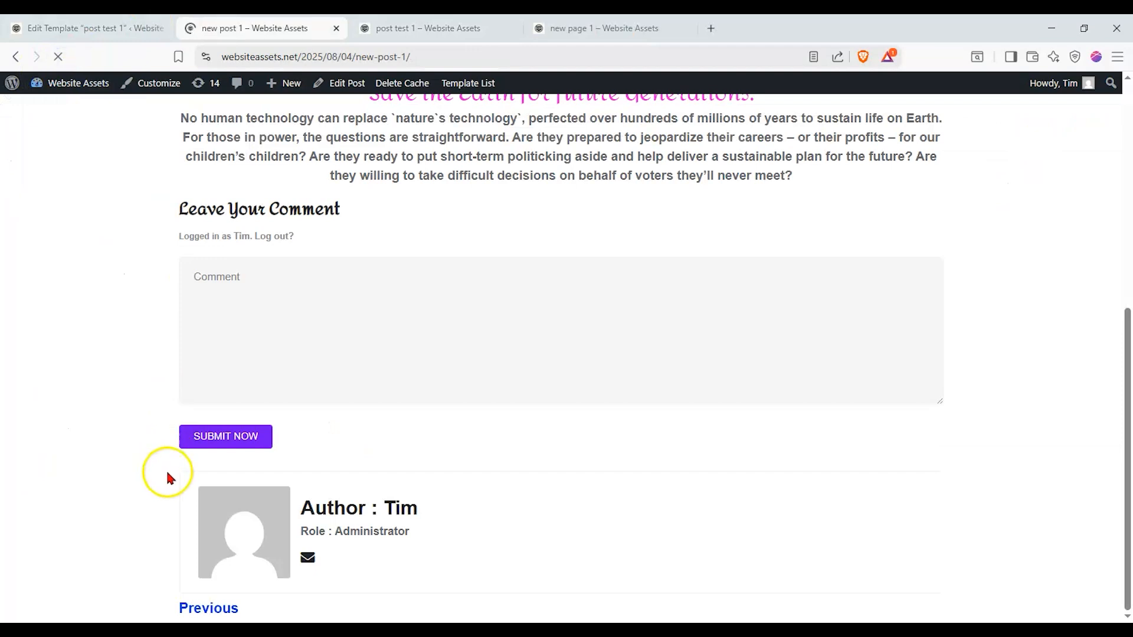
Test the post navigation by following the Previous link and the Next link on the live posts.
left_click(237, 609)
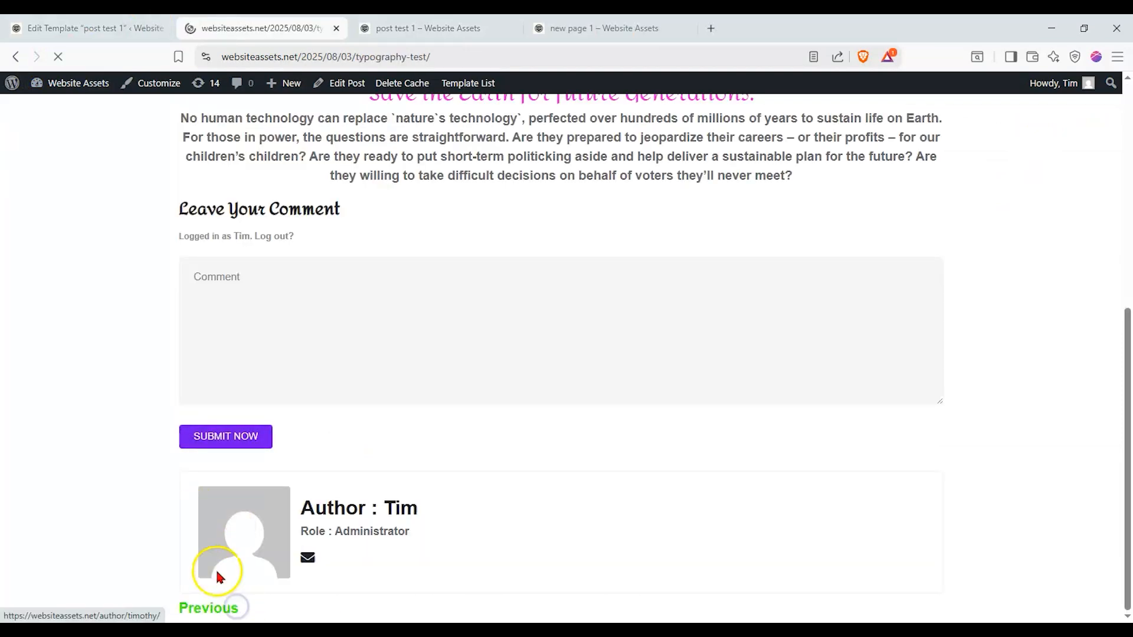
scroll(214, 569, "down", 5)
scroll(214, 451, "down", 5)
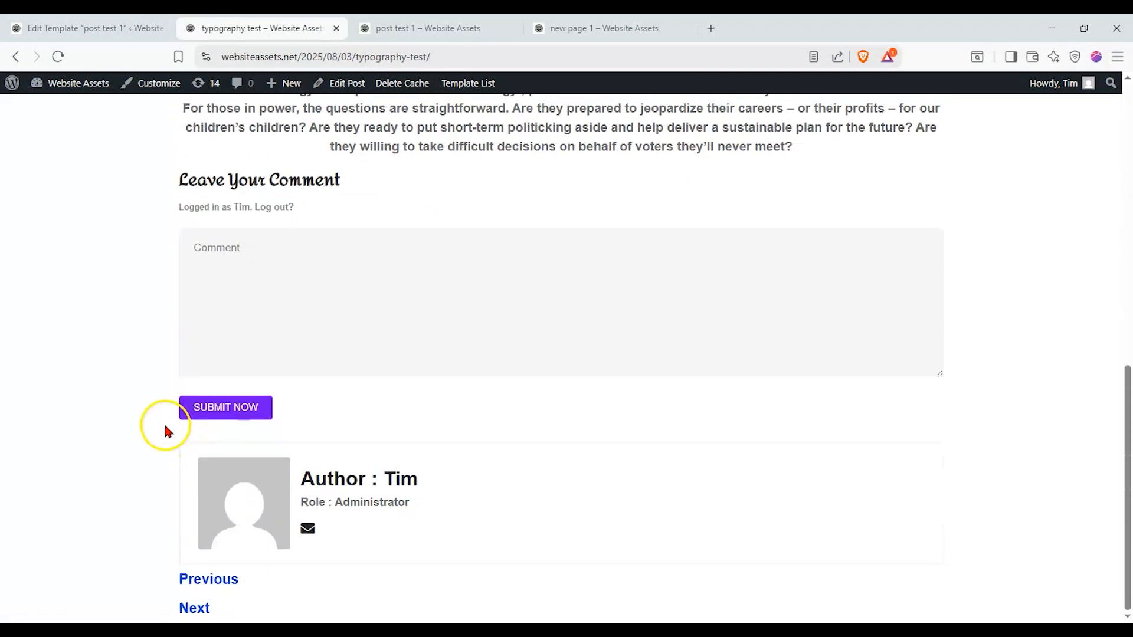
left_click(190, 605)
Add a Breadcrumbs block above the Post Meta Info block, save the template, and check it on the live post.
left_click(116, 28)
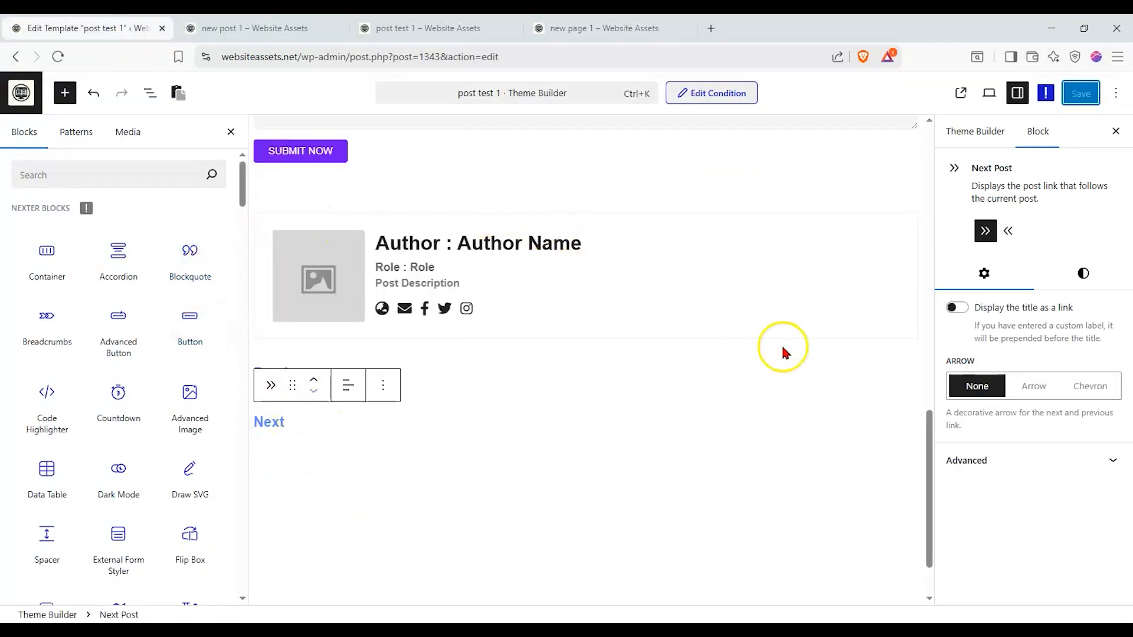
scroll(531, 354, "up", 2)
scroll(519, 342, "up", 8)
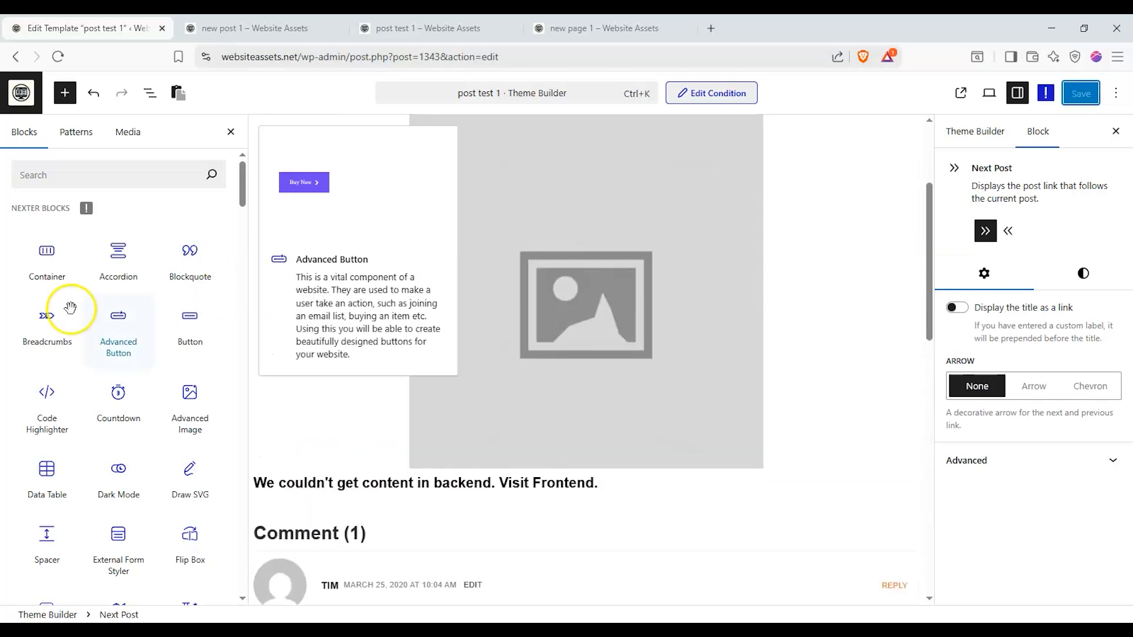
scroll(413, 272, "up", 3)
left_click_drag(53, 322, 431, 224)
left_click(417, 314)
left_click(1081, 93)
left_click(255, 28)
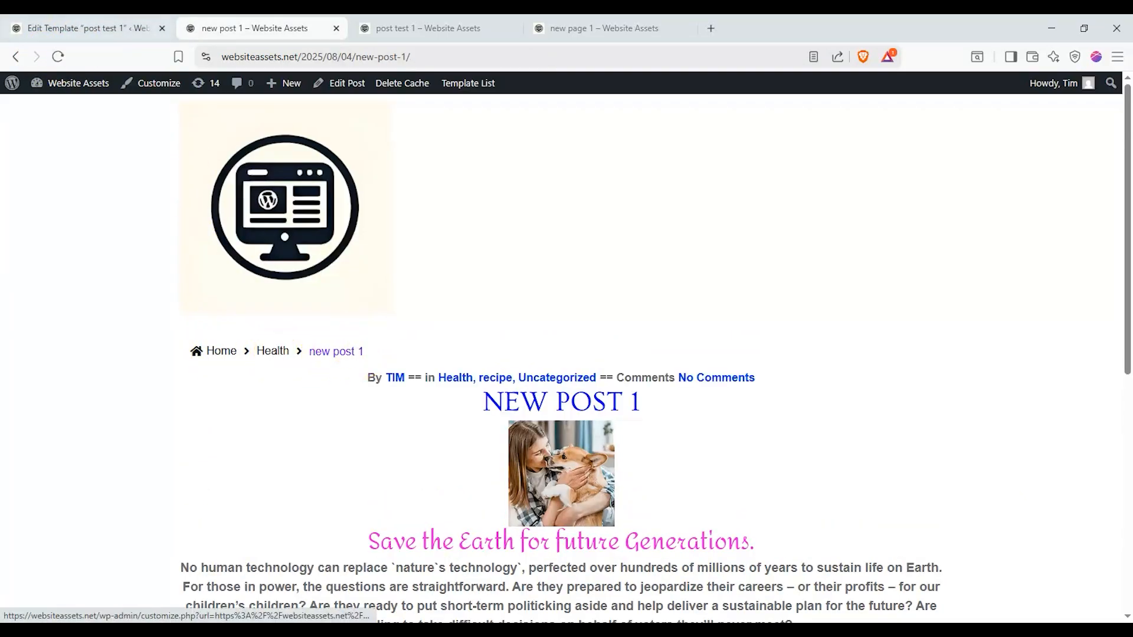
In the template editor, switch the Breadcrumbs bar to the second style with arrow-shaped segments.
left_click(66, 28)
left_click(1089, 468)
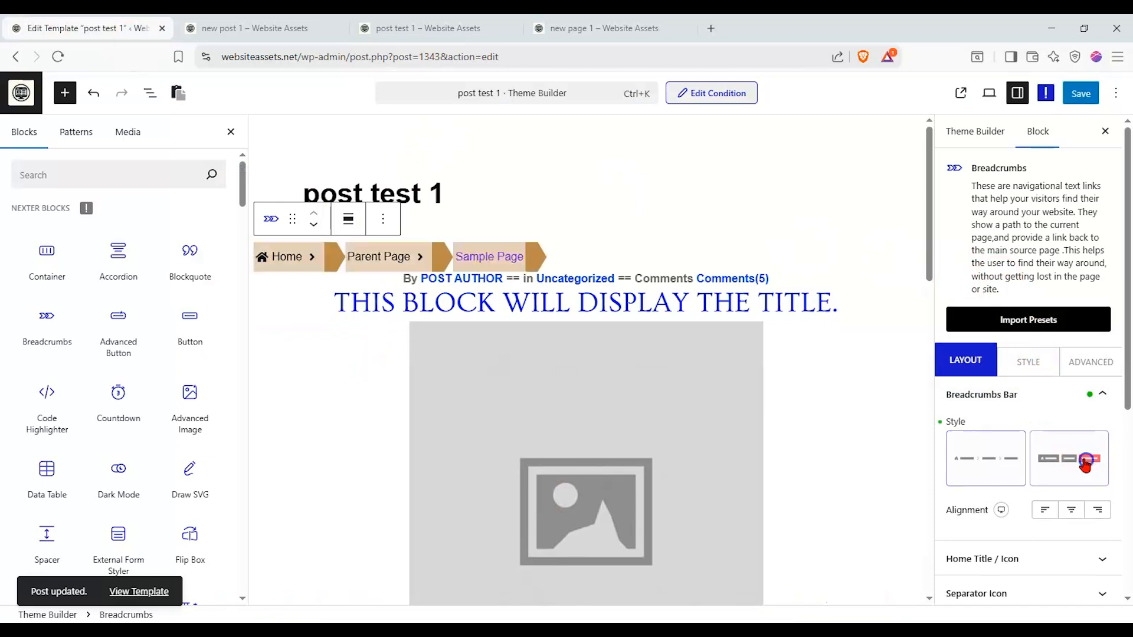
Save the template with the arrow-style breadcrumbs and review the whole layout on the live post.
left_click(1080, 94)
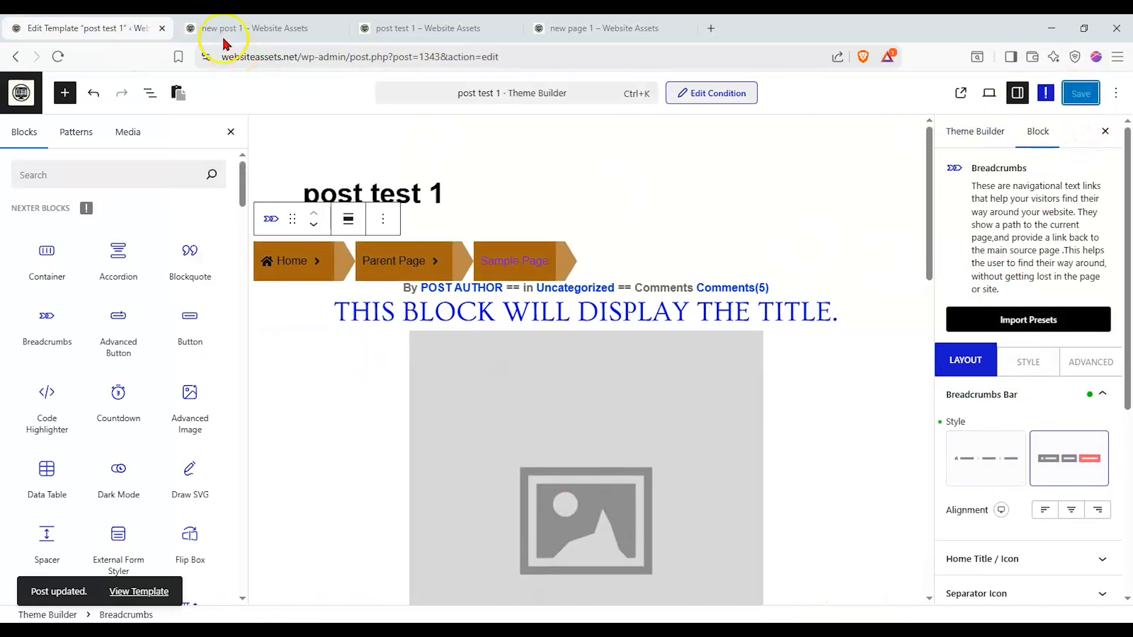
left_click(223, 28)
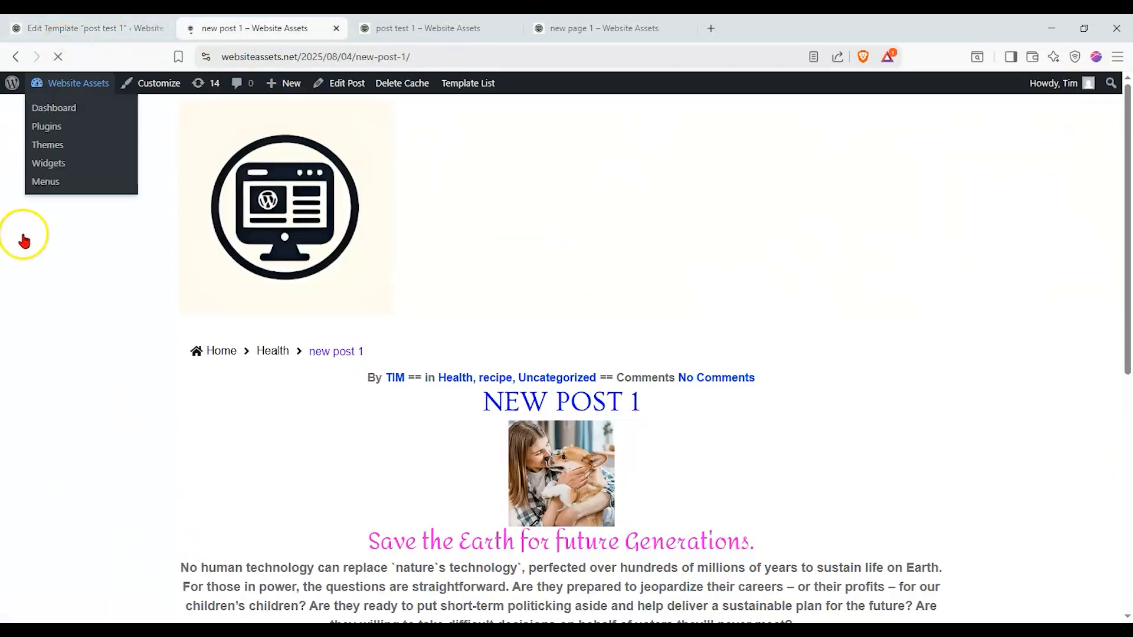
scroll(309, 337, "down", 5)
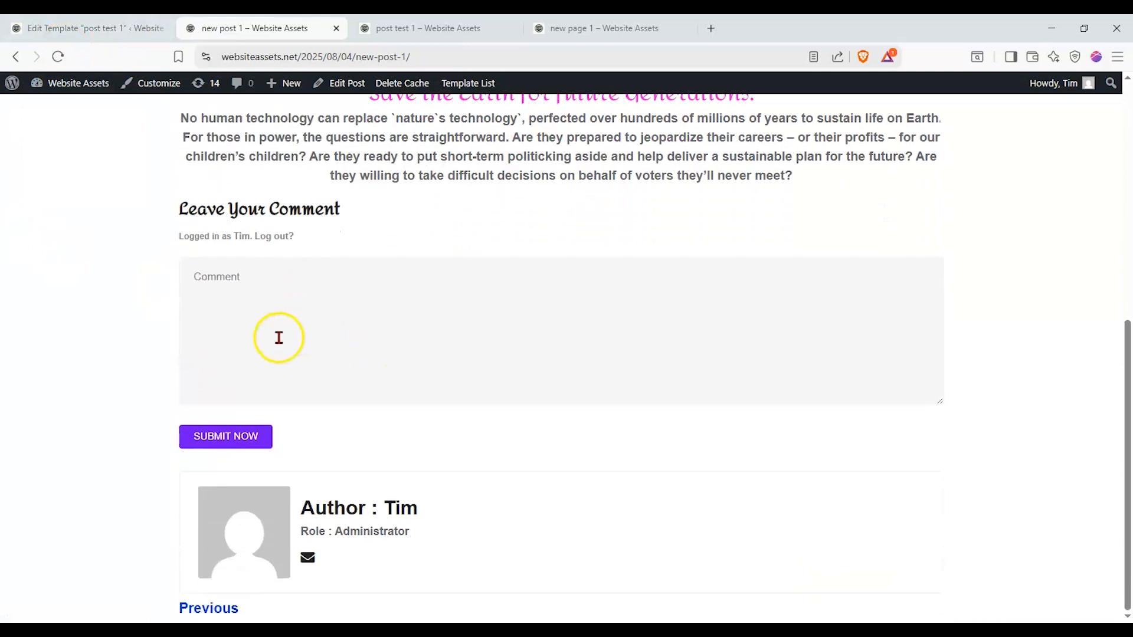
scroll(276, 337, "up", 4)
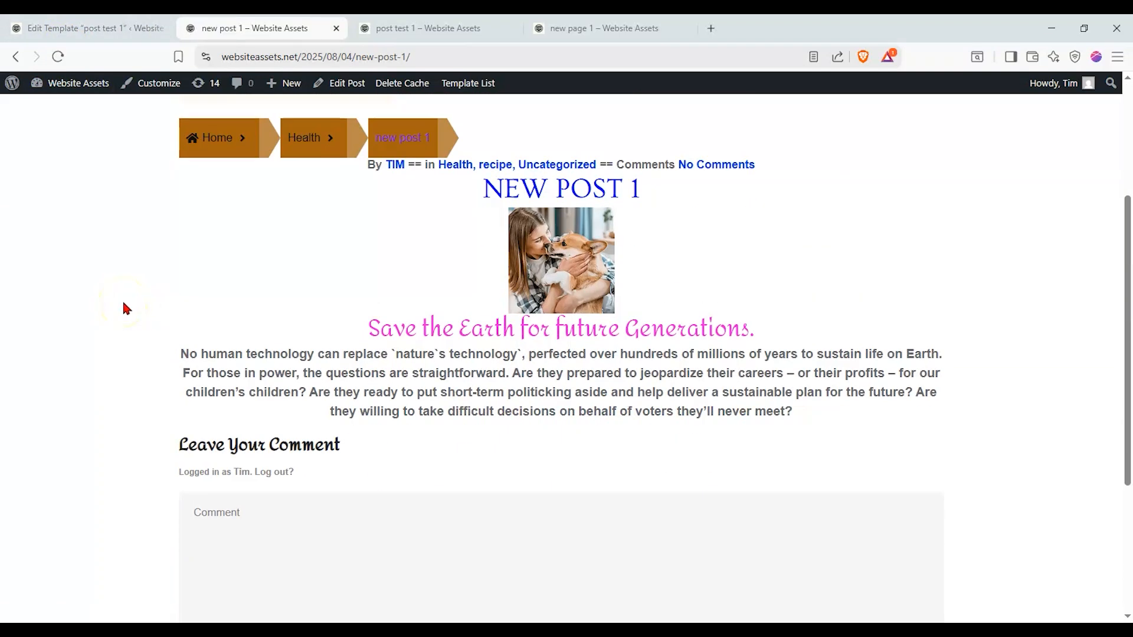
scroll(171, 304, "up", 4)
scroll(213, 303, "down", 2)
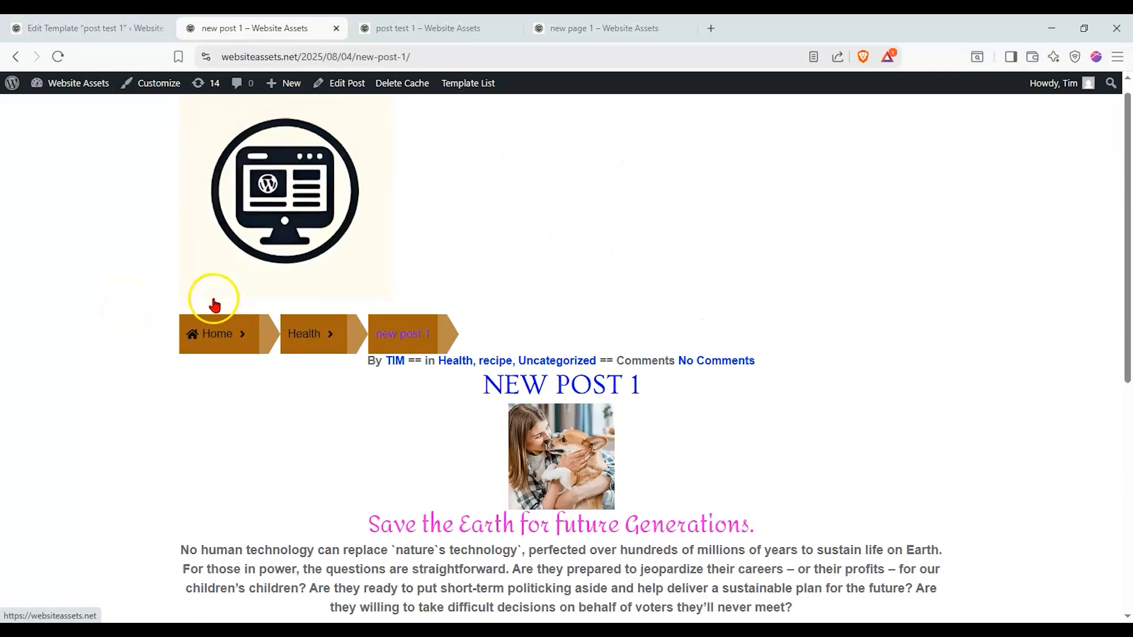
scroll(206, 303, "down", 1)
scroll(206, 304, "up", 1)
scroll(205, 301, "up", 3)
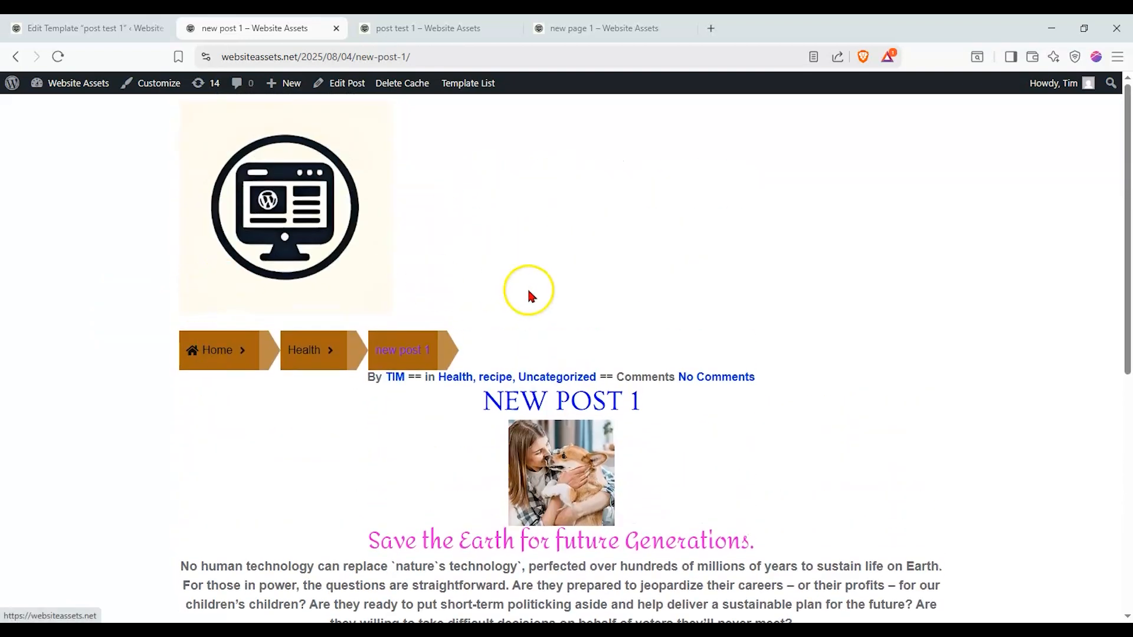
scroll(529, 293, "down", 6)
scroll(529, 296, "down", 2)
scroll(528, 295, "up", 5)
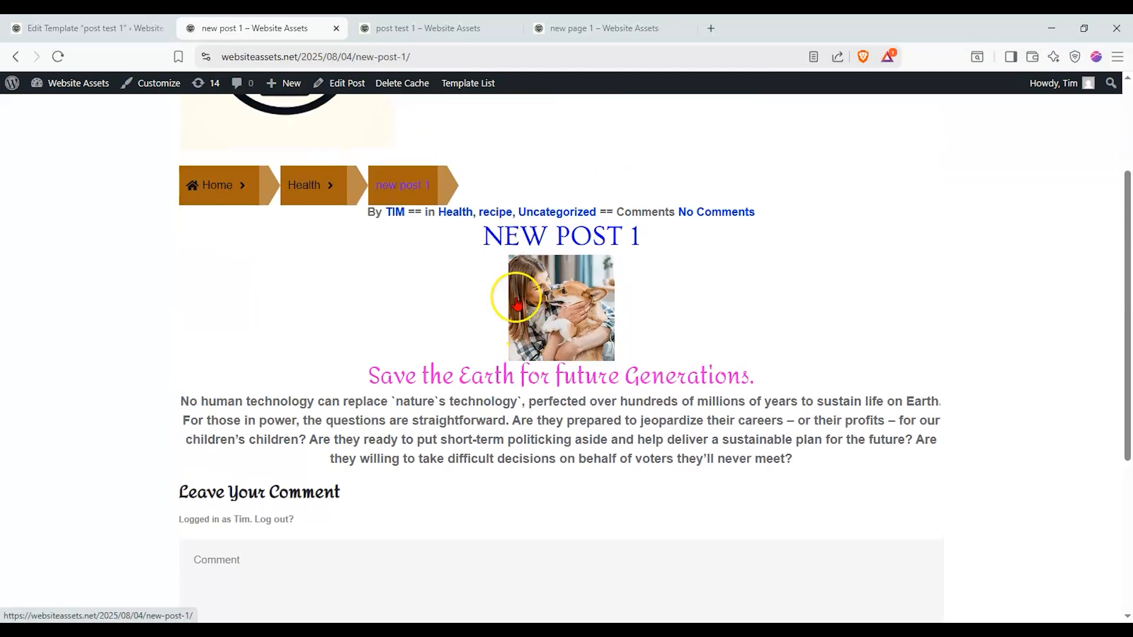
Return to the Theme Builder template list and view the site's live home page.
left_click(72, 28)
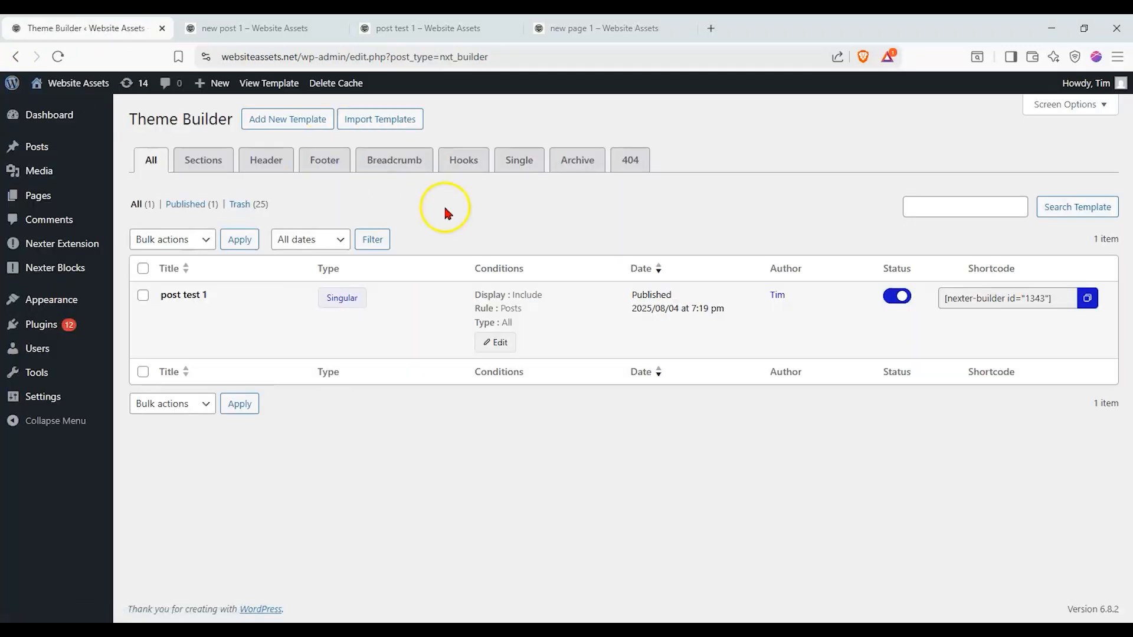
left_click(260, 28)
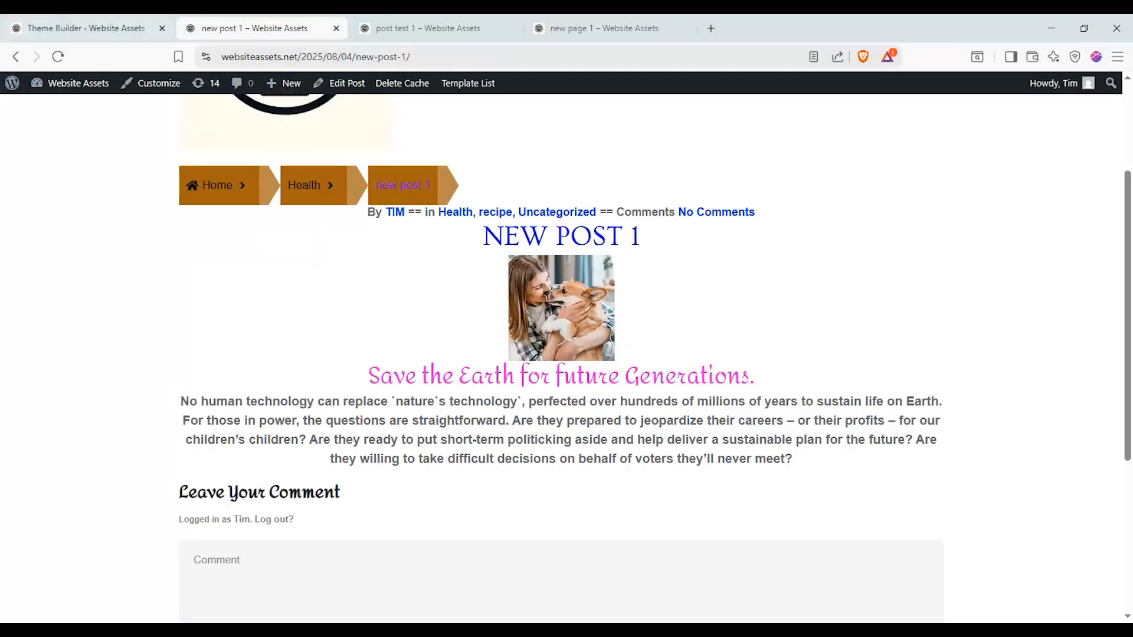
left_click(82, 29)
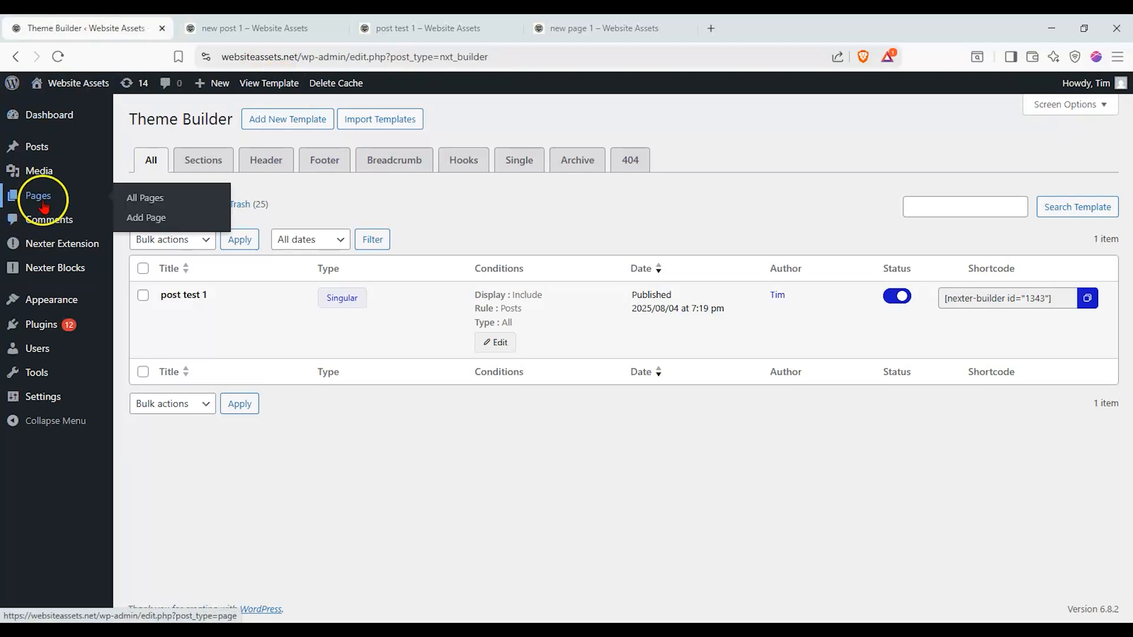
left_click(561, 30)
left_click(267, 177)
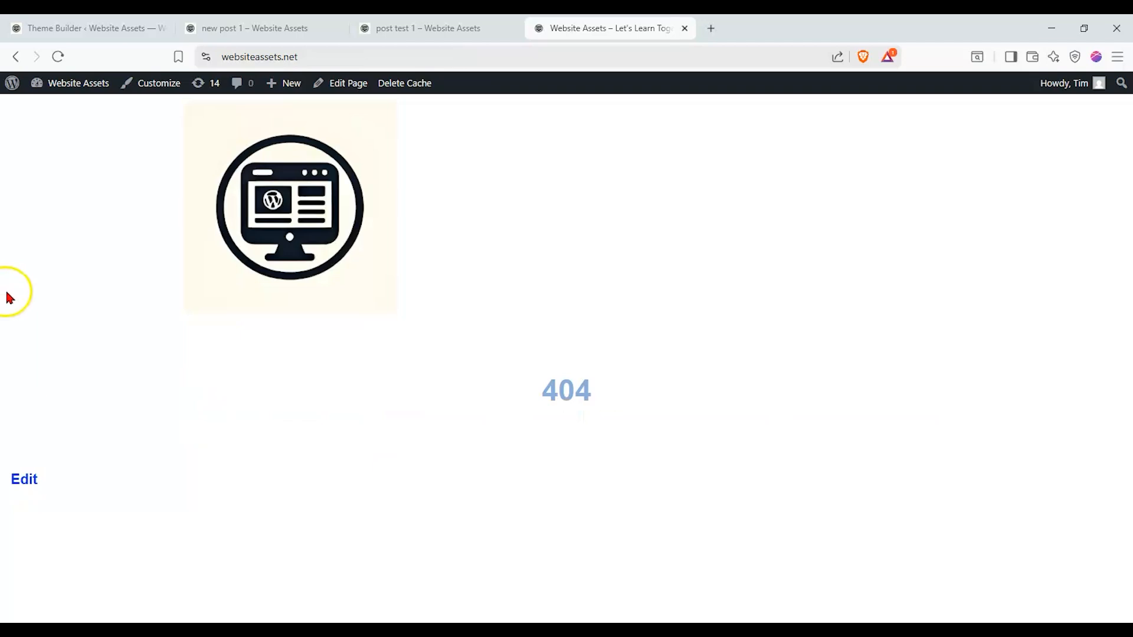
From the Pages list, open C&C front page and new page 1 for editing in separate tabs.
left_click(83, 30)
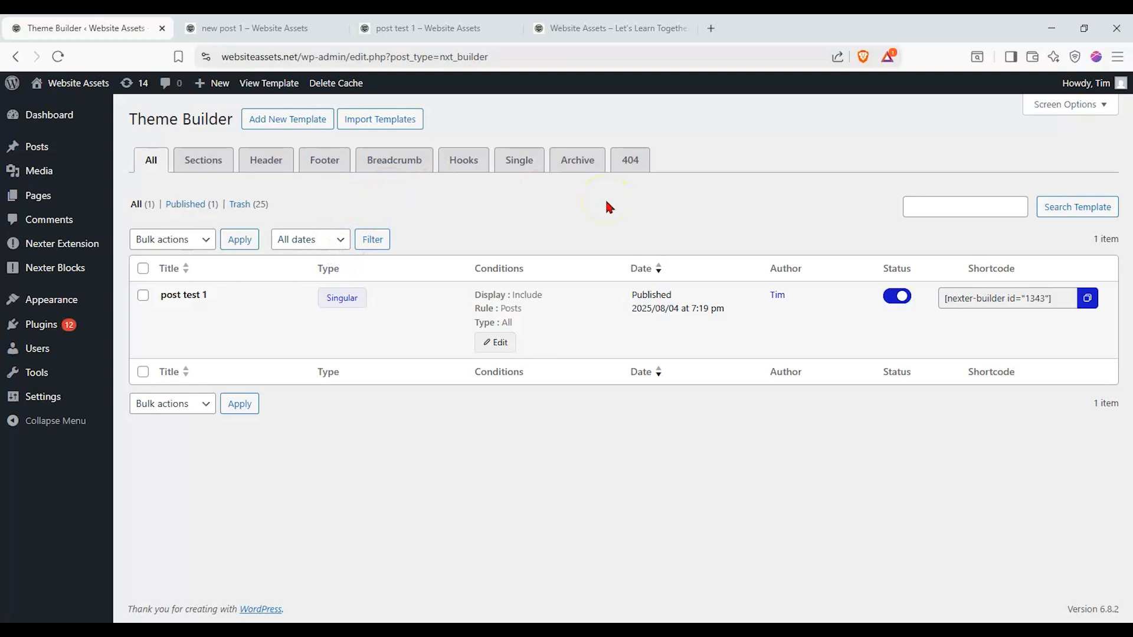
mouse_move(16, 201)
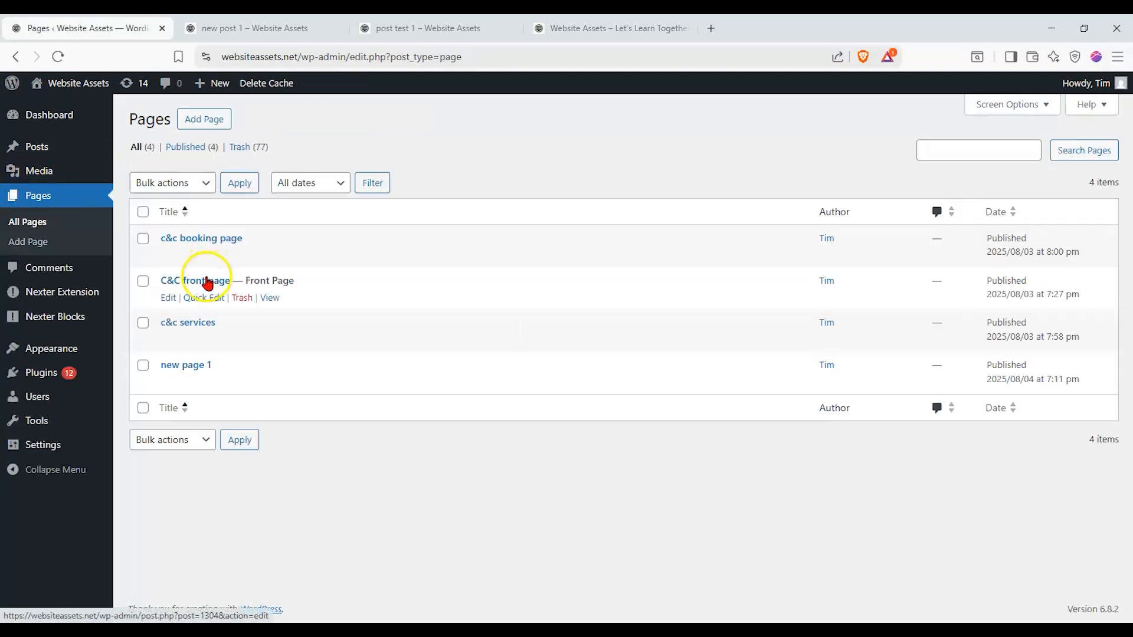
right_click(171, 301)
left_click(198, 309)
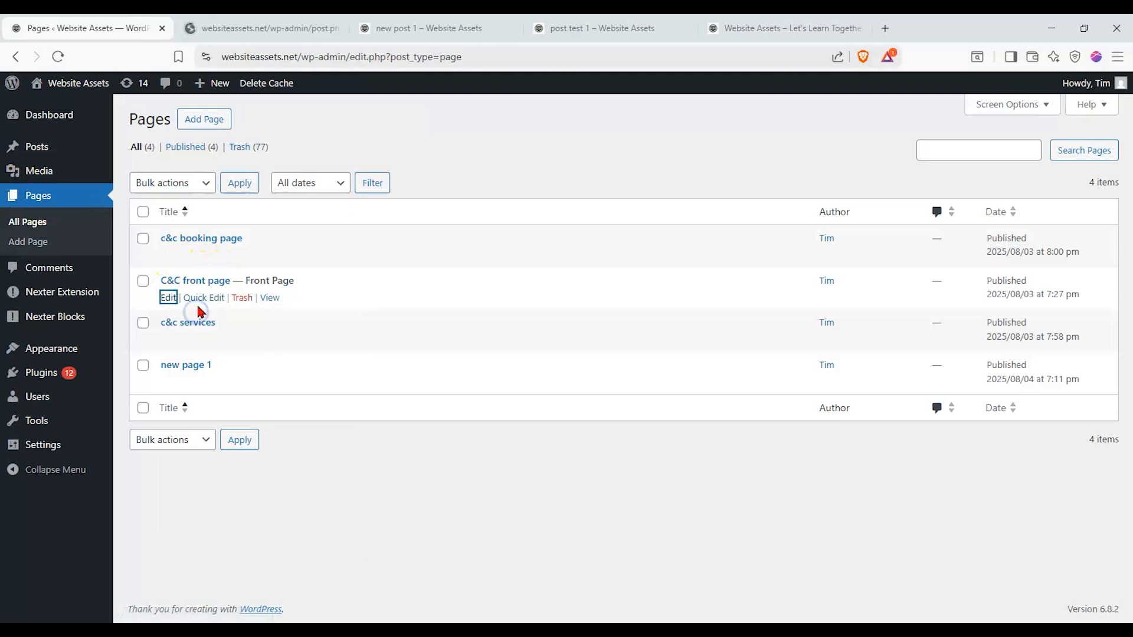
right_click(169, 382)
left_click(260, 145)
left_click(260, 28)
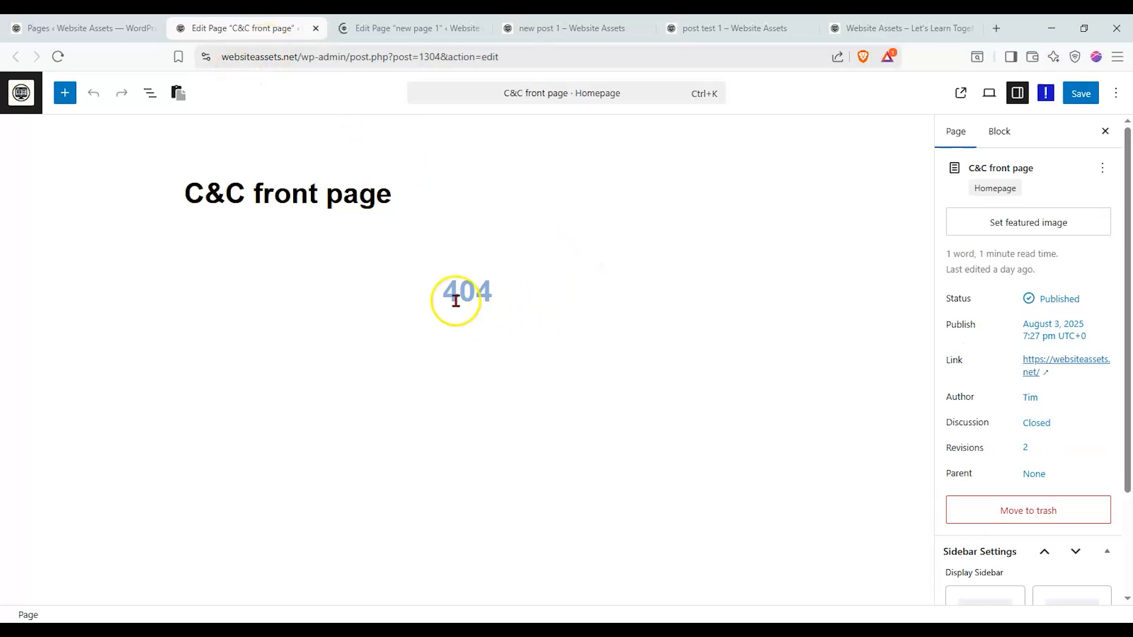
Compare the text of C&C front page in the editor with the reloaded live home page.
left_click_drag(438, 295, 499, 289)
left_click(482, 289)
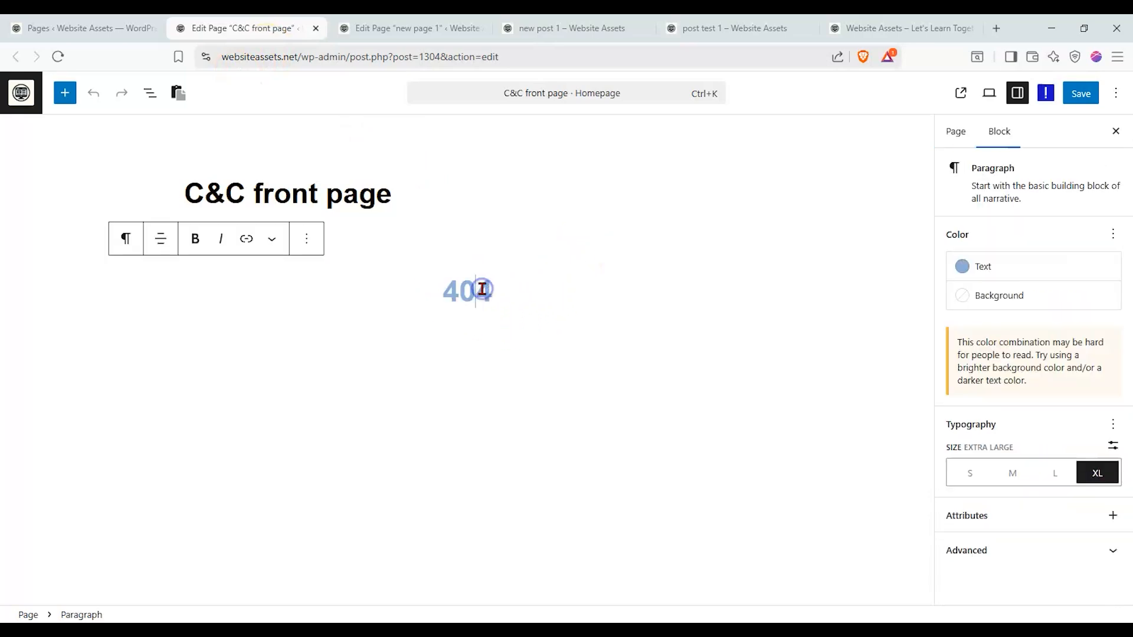
left_click(885, 28)
left_click_drag(885, 27, 389, 27)
left_click(159, 56)
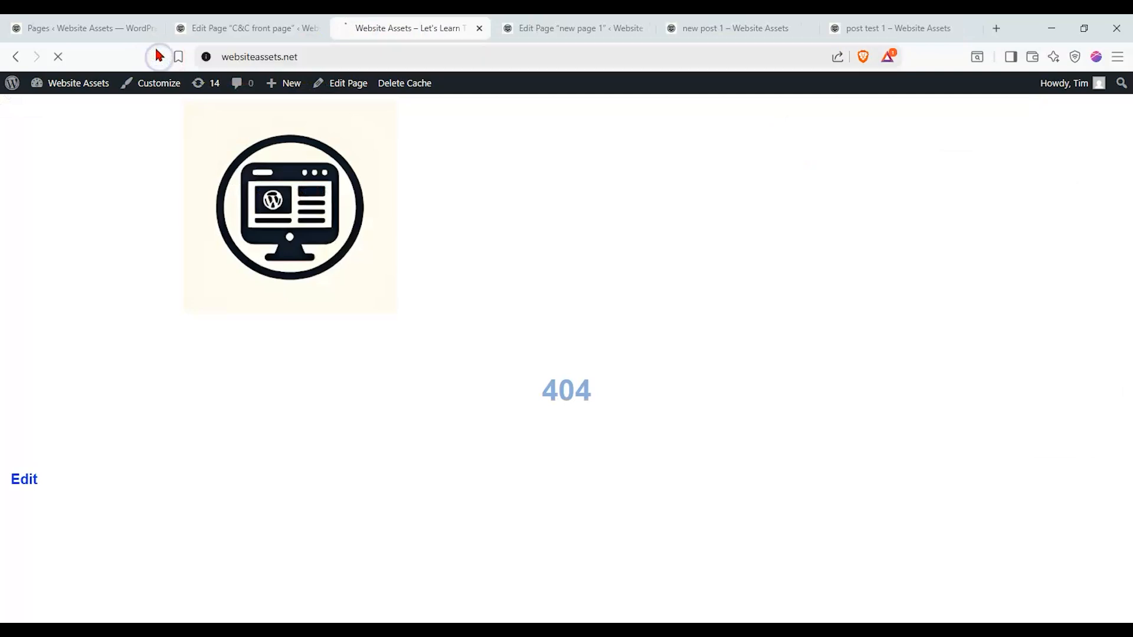
Look through the page actions available for C&C front page.
left_click(277, 28)
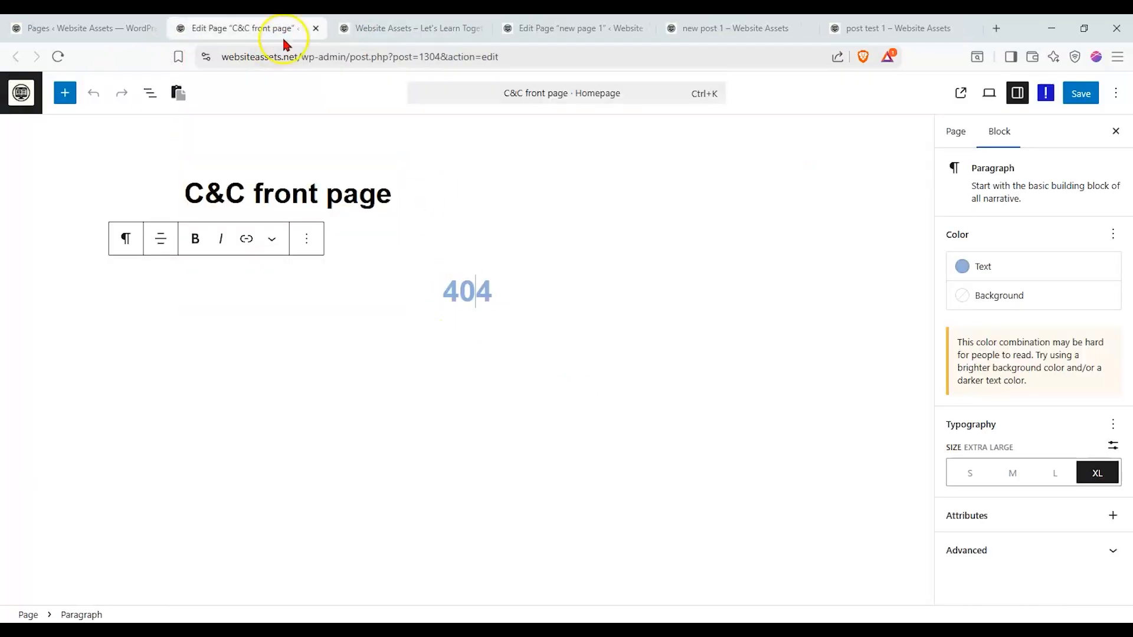
left_click(402, 363)
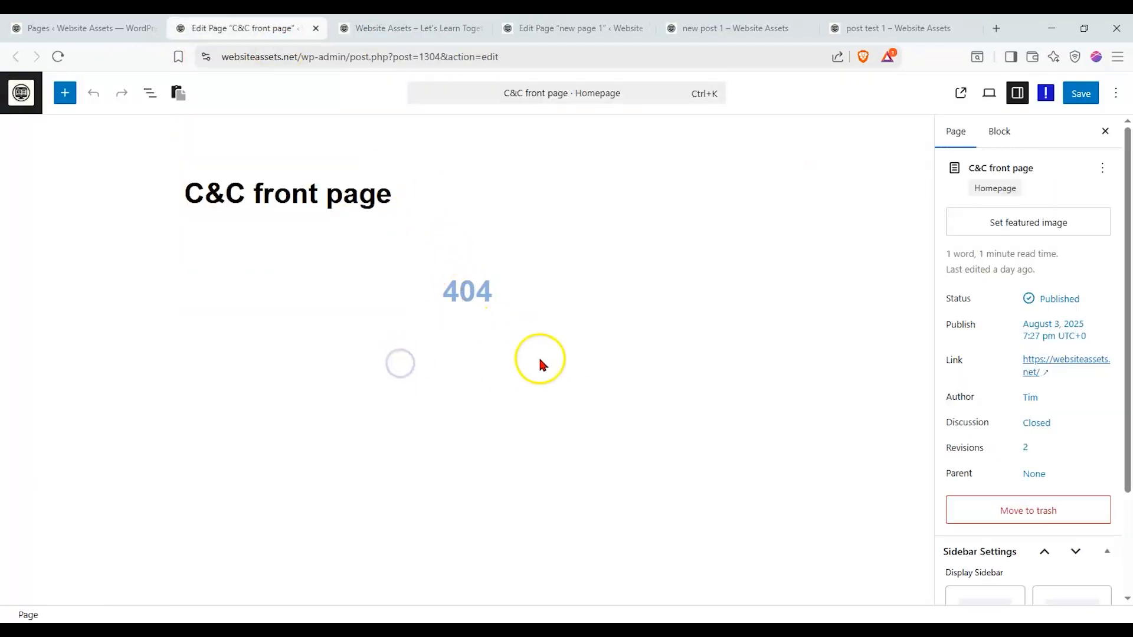
left_click(1101, 171)
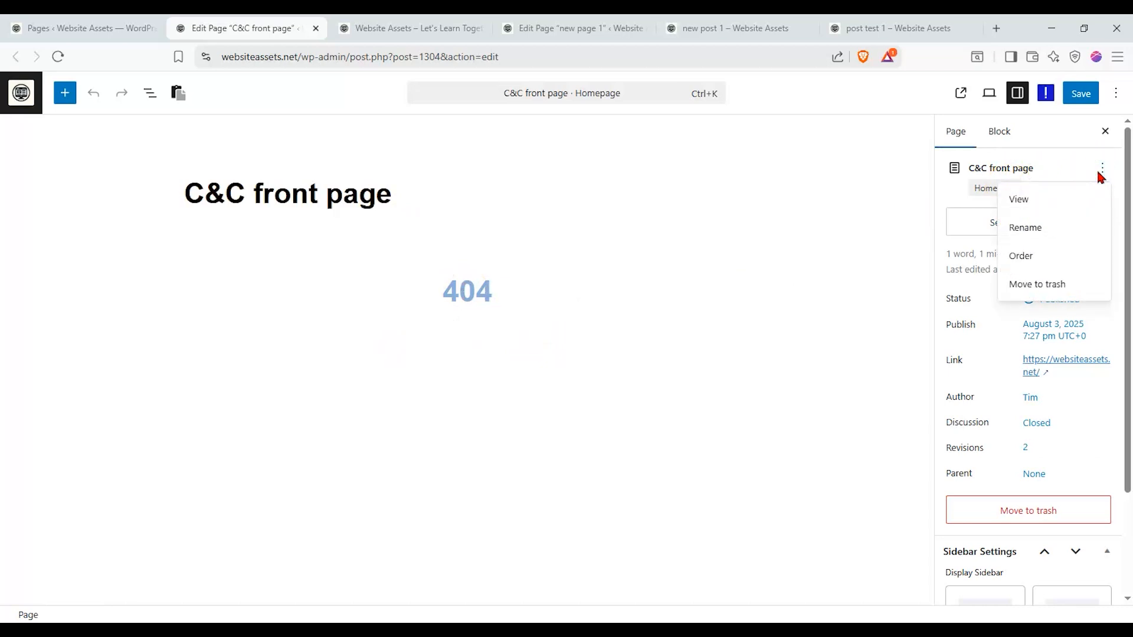
left_click(1007, 186)
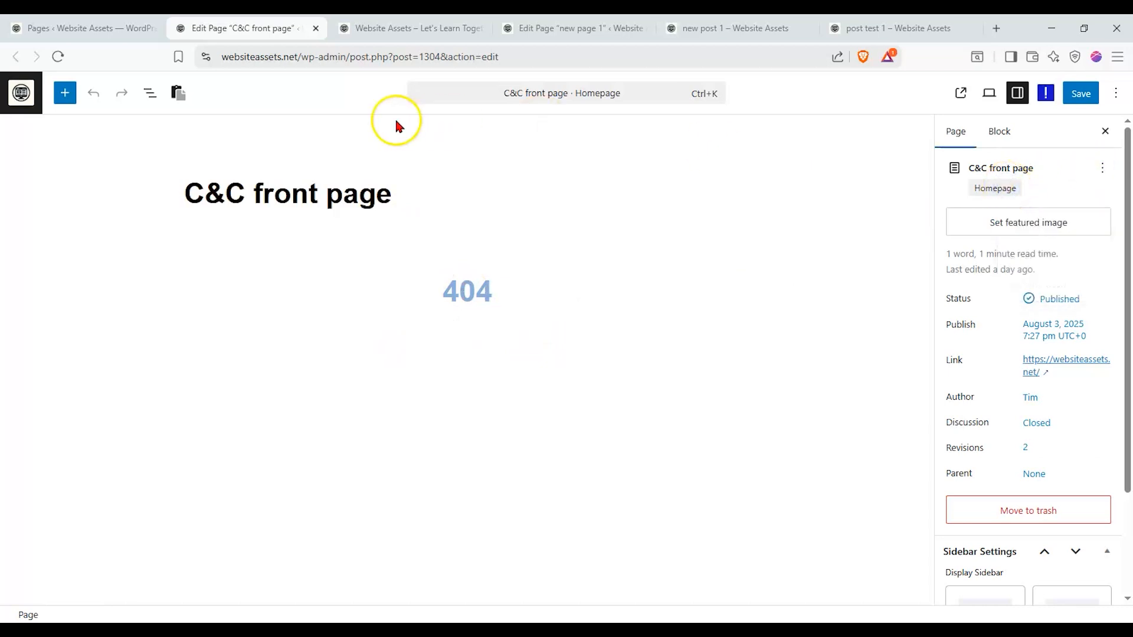
Set new page 1 as the homepage, save the page, and check the live home page.
left_click(343, 29)
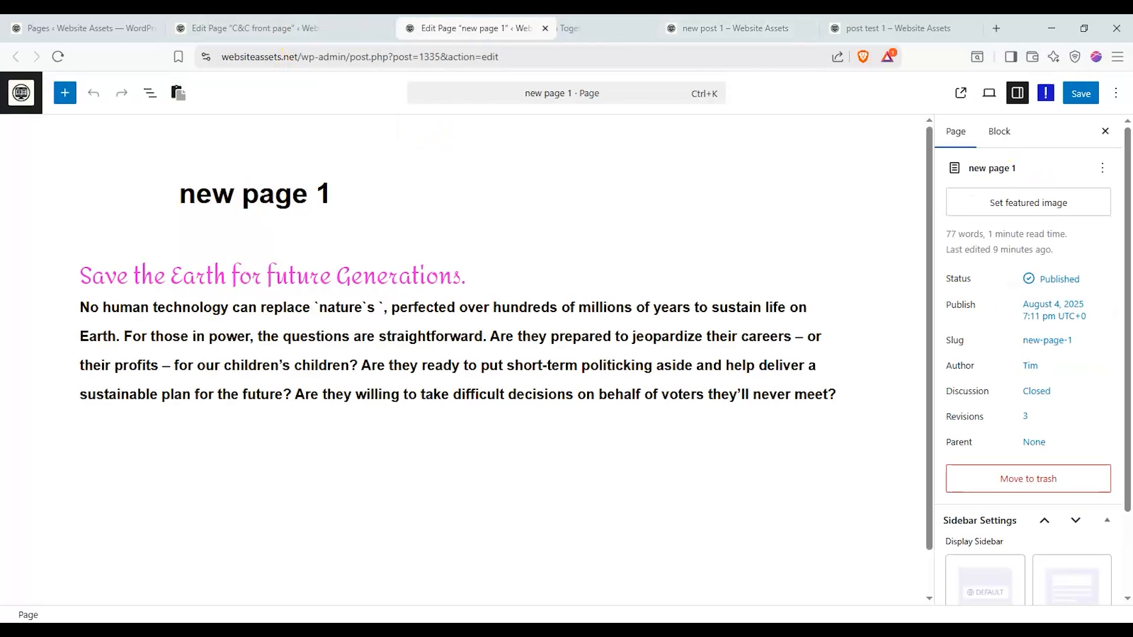
left_click(1102, 173)
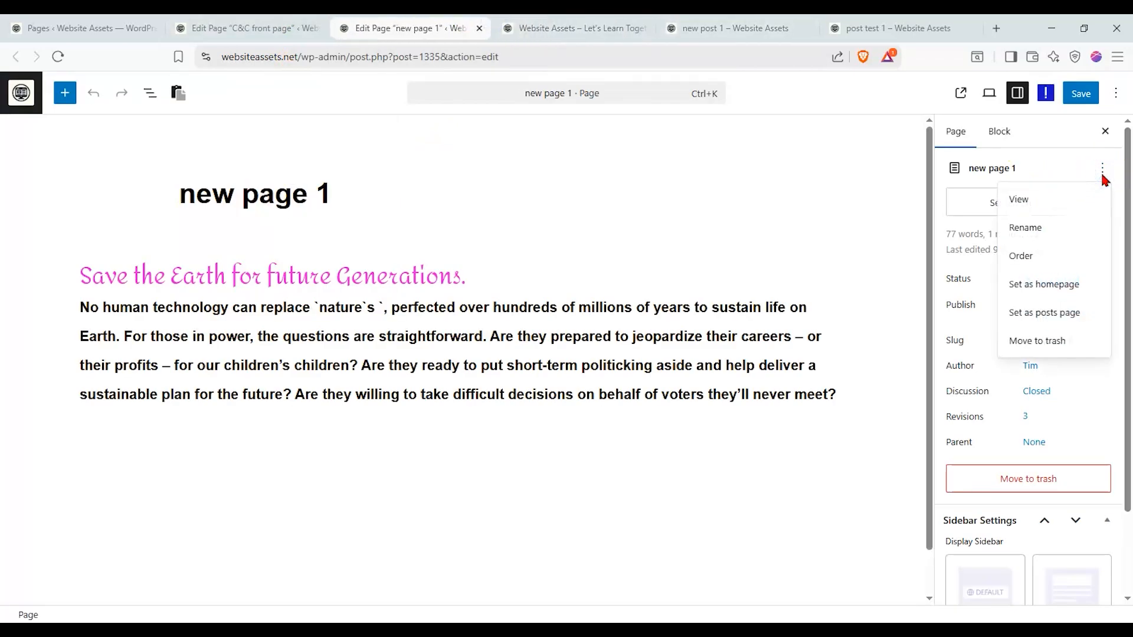
left_click(1070, 292)
left_click(652, 382)
left_click(1086, 93)
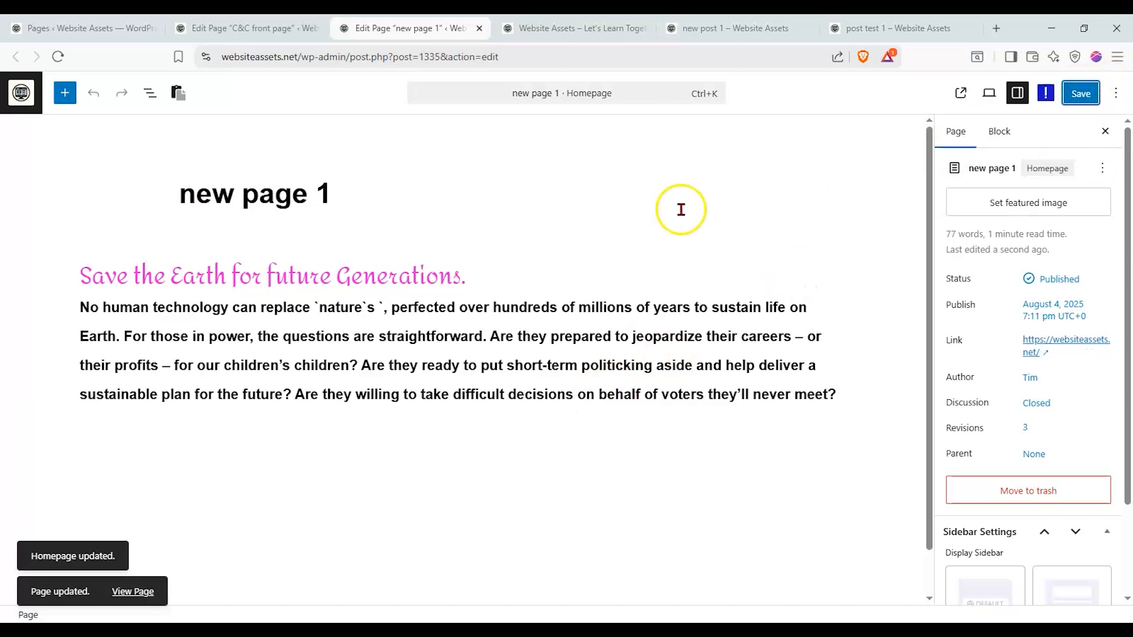
left_click(576, 28)
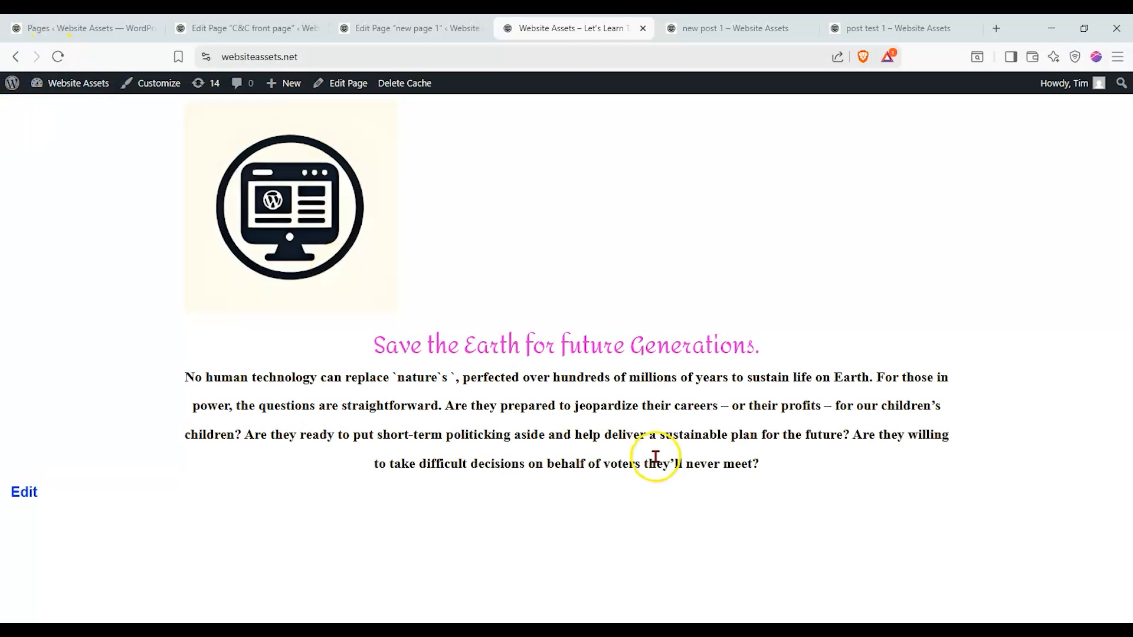
Check the page actions of C&C front page again and close its editor tab.
left_click(394, 86)
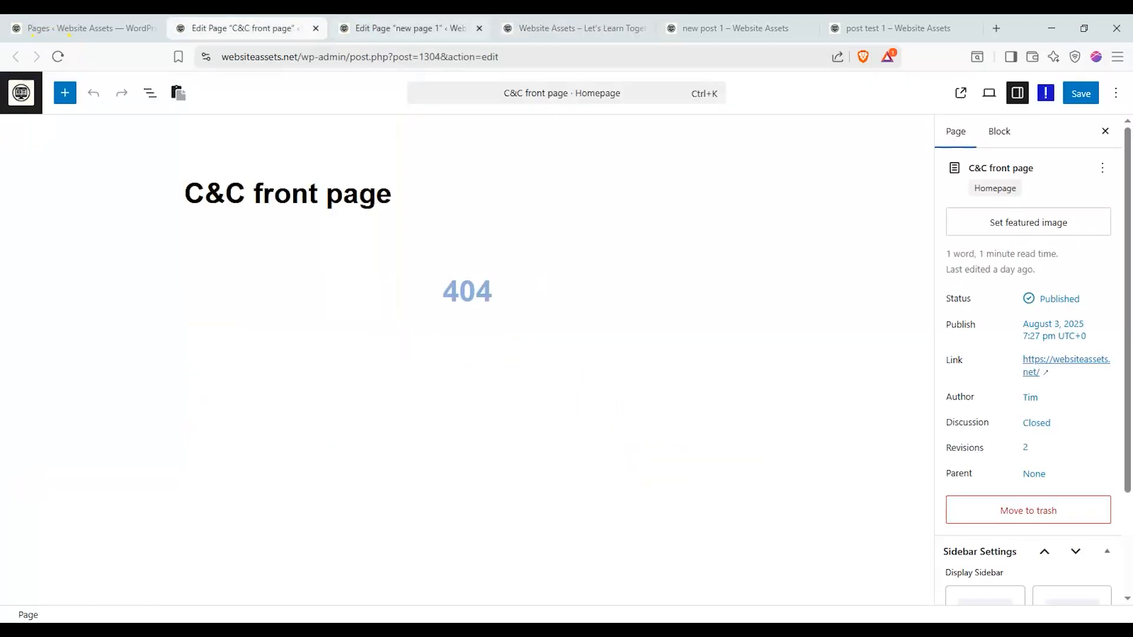
left_click(1096, 163)
left_click(1099, 168)
left_click(334, 30)
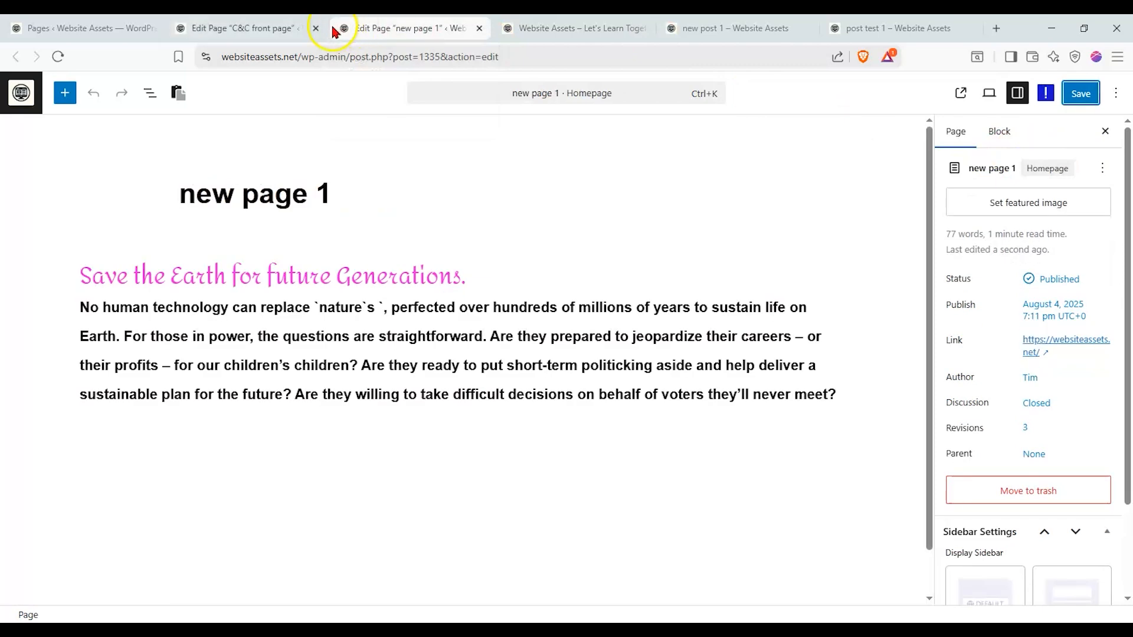
left_click(318, 29)
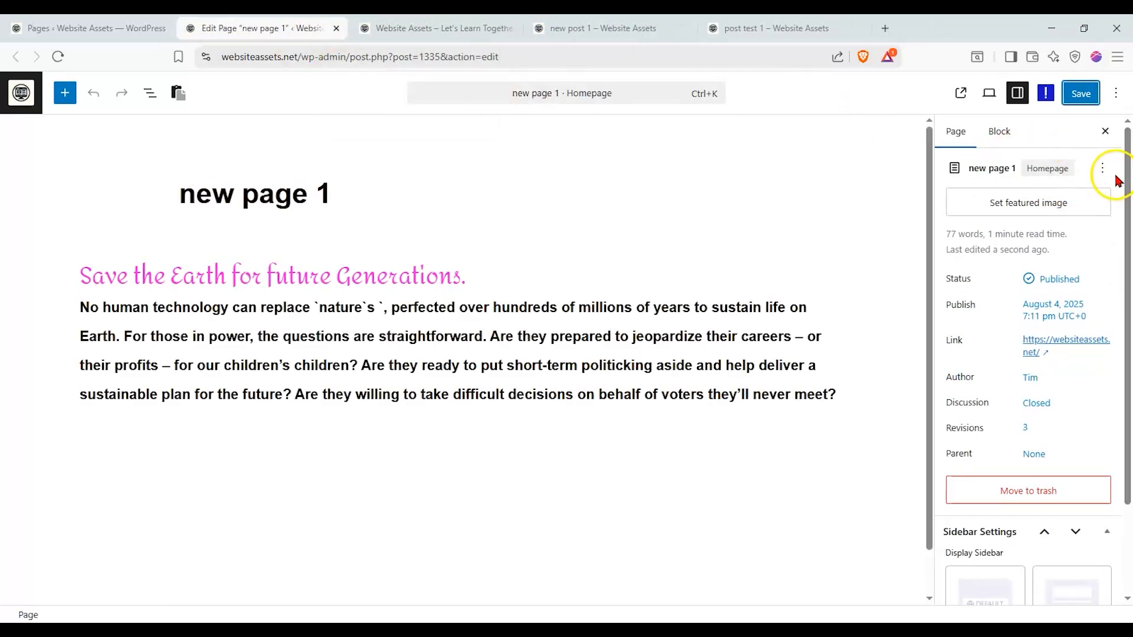
Add a Post Comments block below the paragraph on new page 1, save it, and reload the live home page.
left_click(240, 447)
left_click(704, 412)
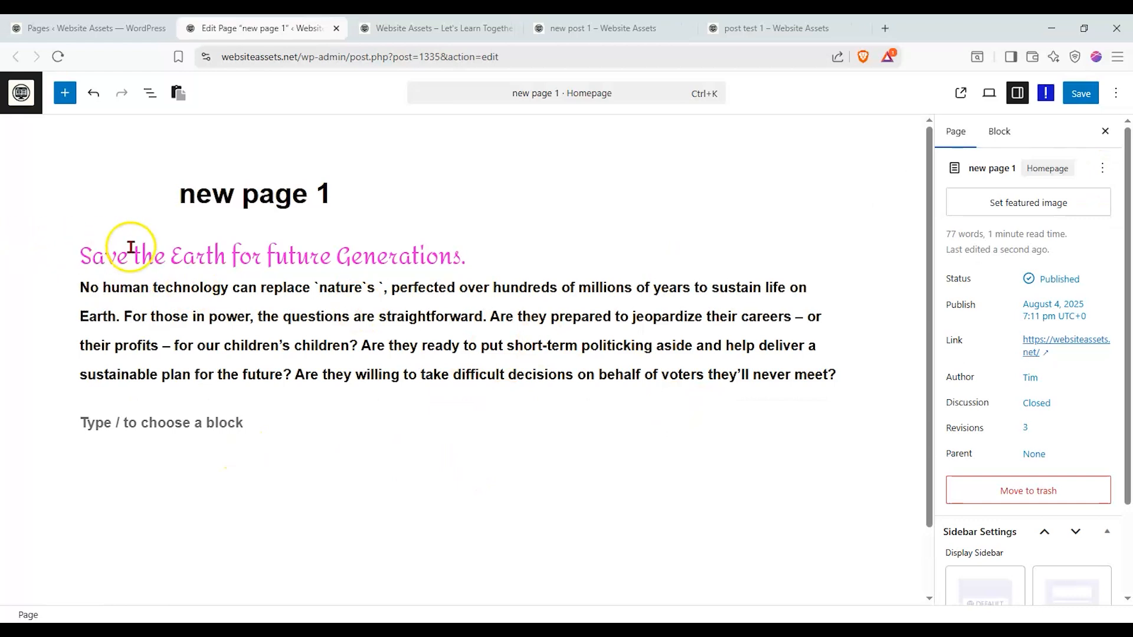
left_click(90, 306)
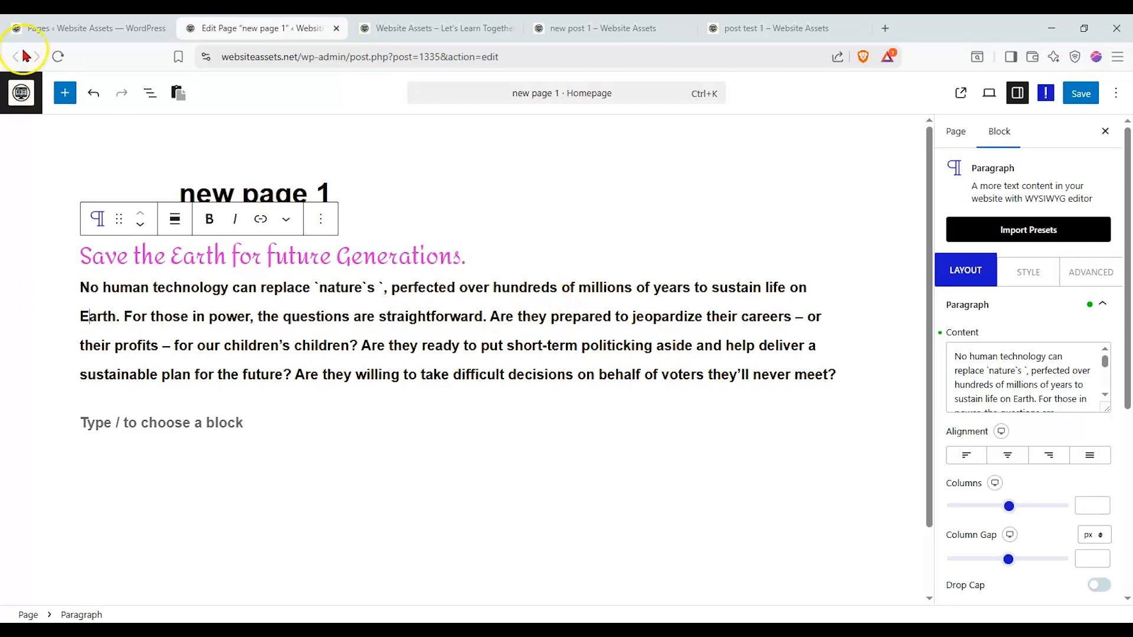
left_click(65, 92)
type("comm")
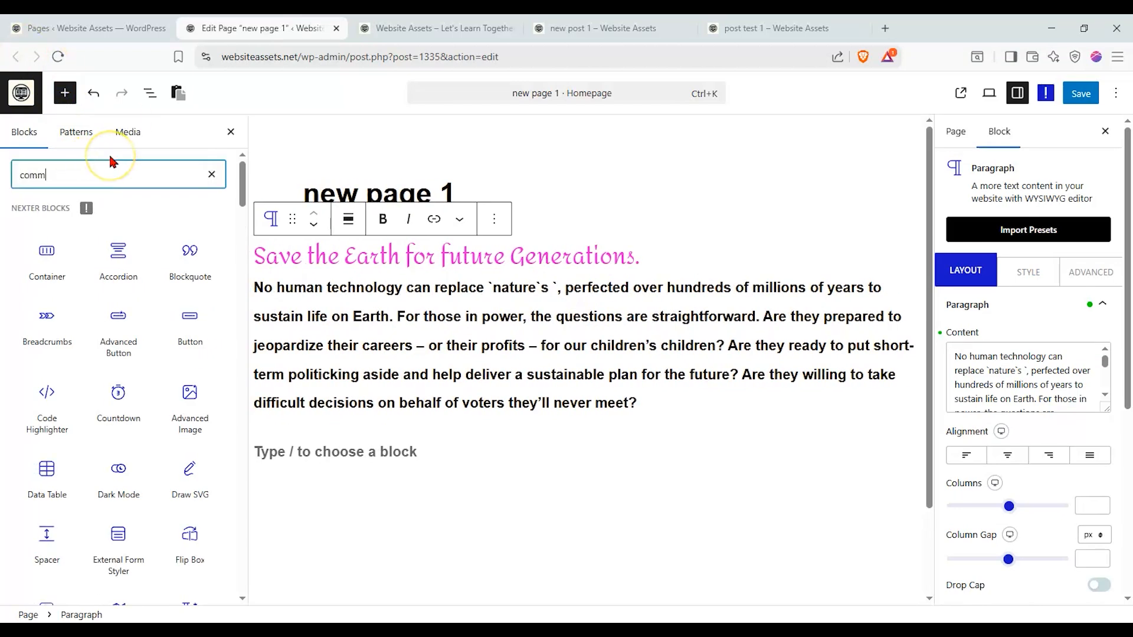
type("e")
left_click_drag(49, 319, 534, 413)
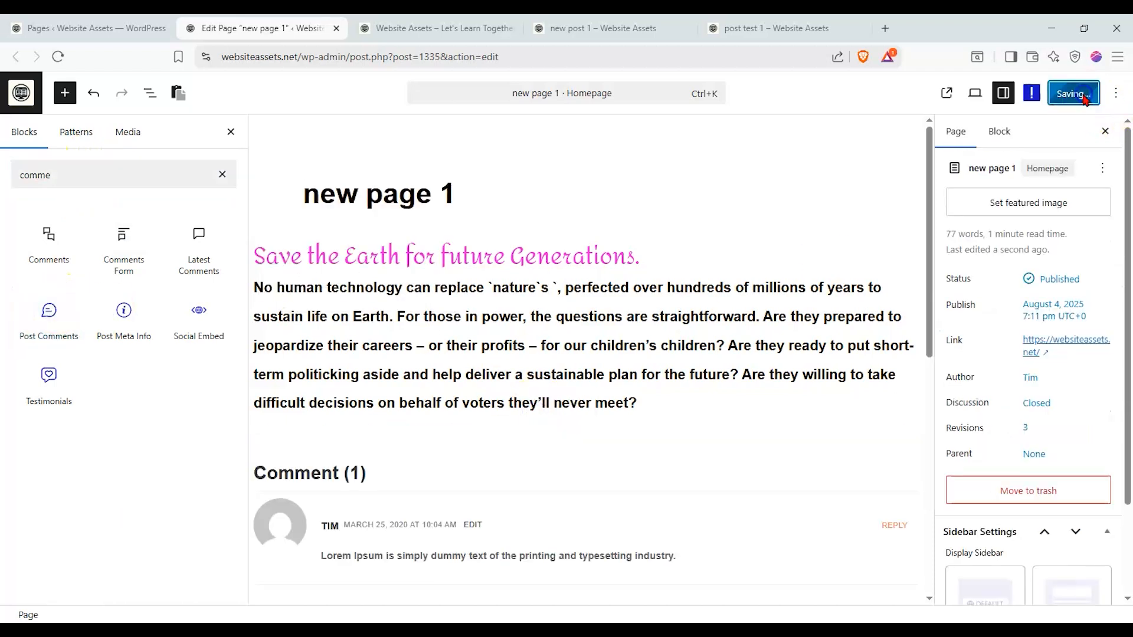
left_click(1084, 94)
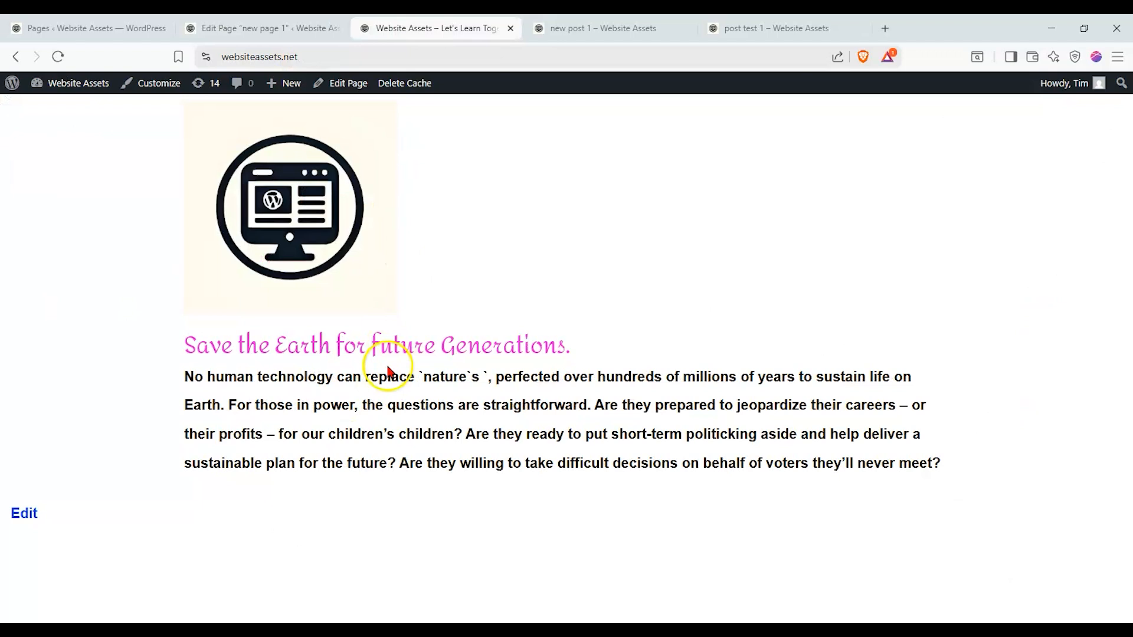
left_click(62, 55)
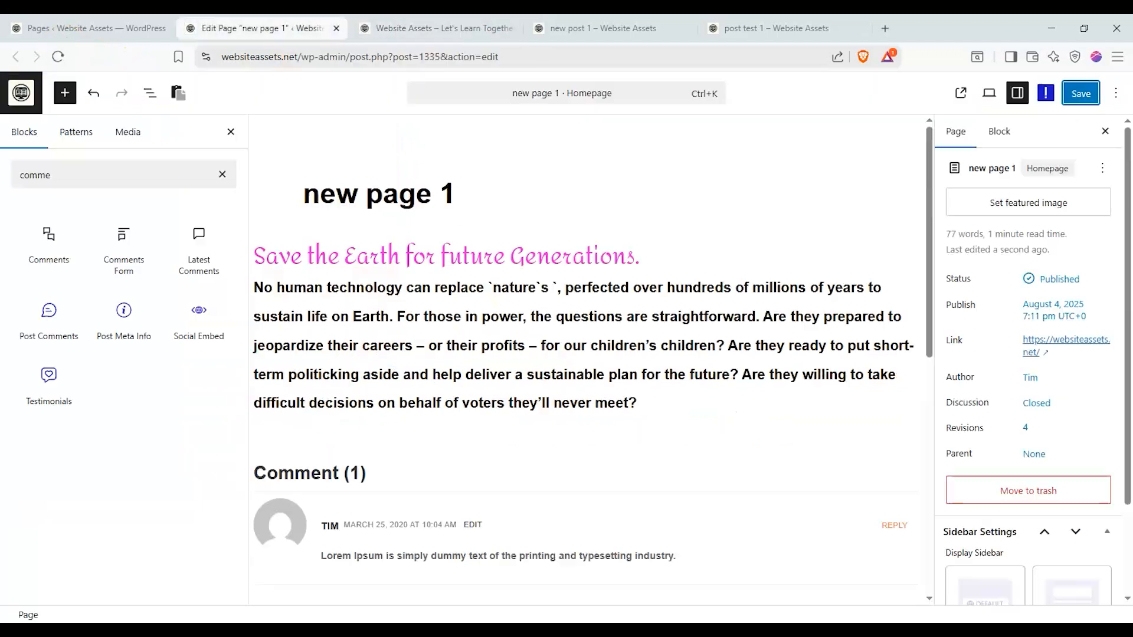
Delete the Post Comments block from new page 1.
left_click(544, 530)
left_click(381, 419)
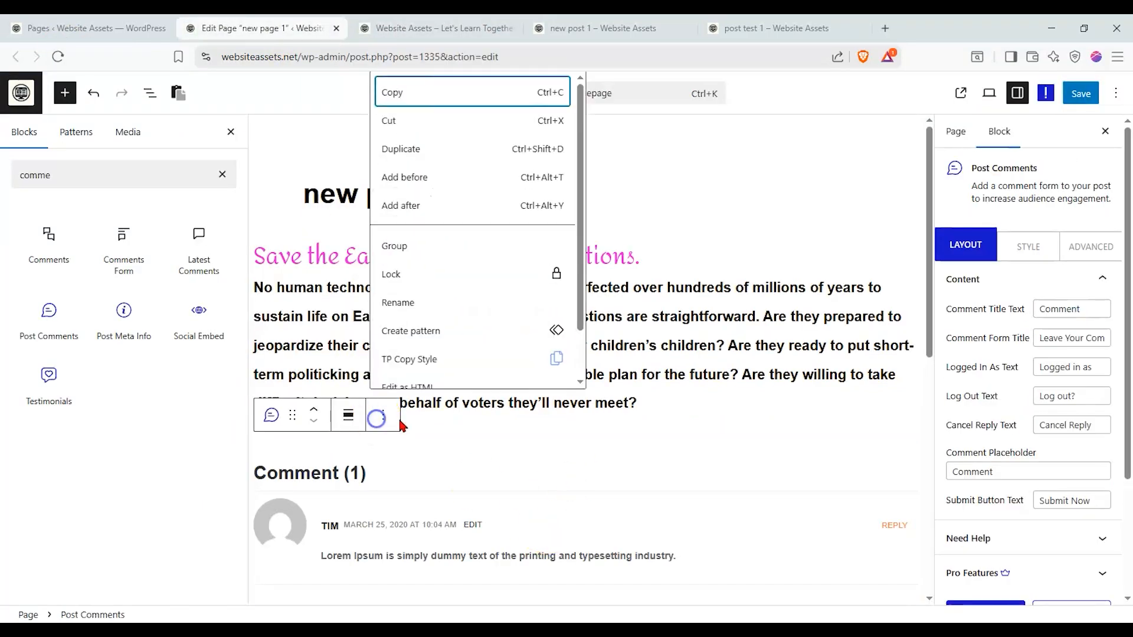
scroll(423, 360, "down", 2)
left_click(421, 364)
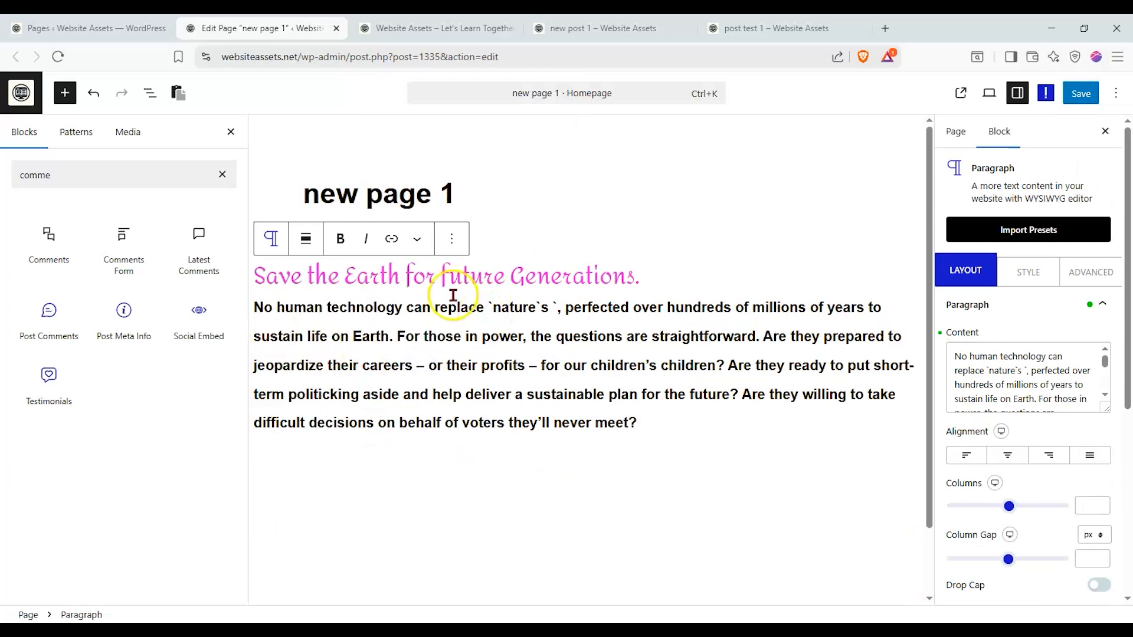
Add a Breadcrumbs block above the Save the Earth heading on new page 1, save it, and reload the live home page.
left_click(218, 175)
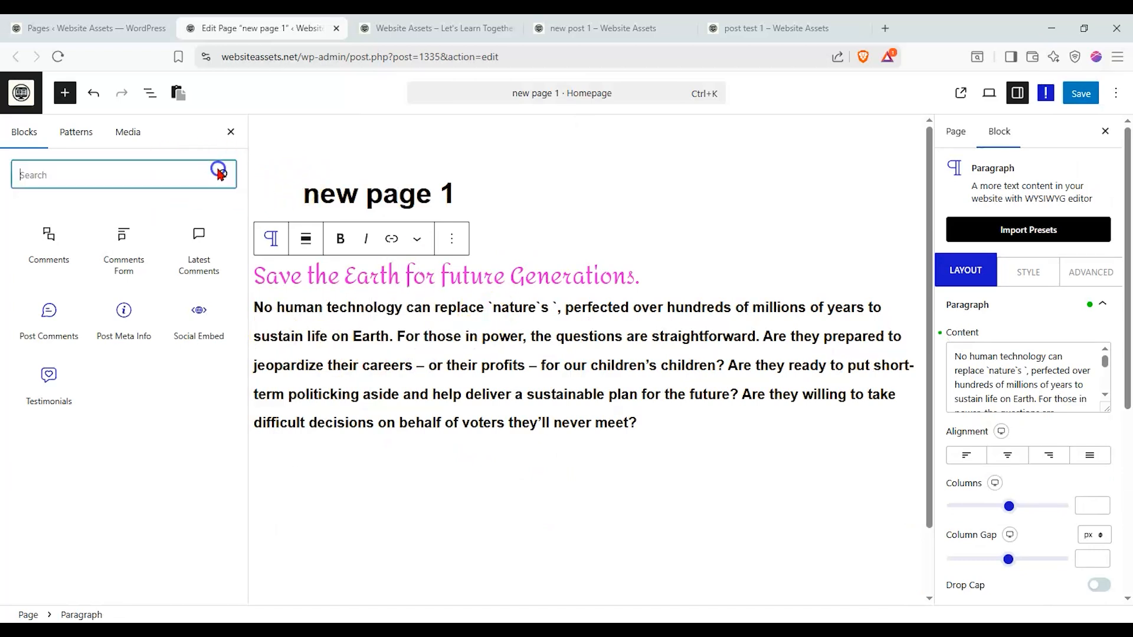
left_click(63, 326)
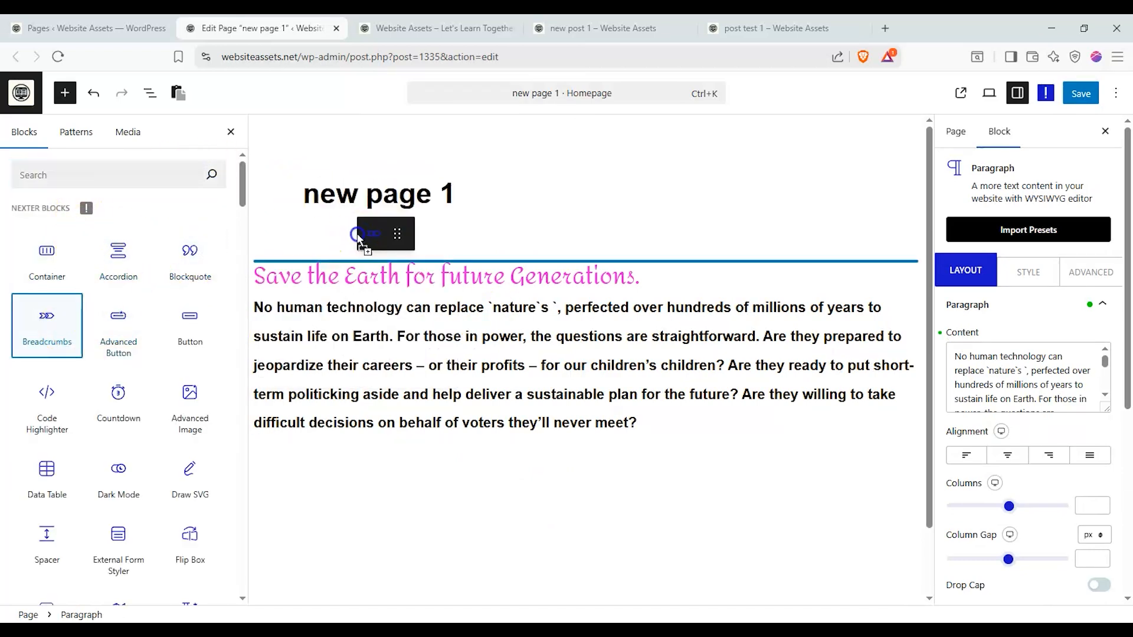
left_click(438, 307)
left_click(1082, 95)
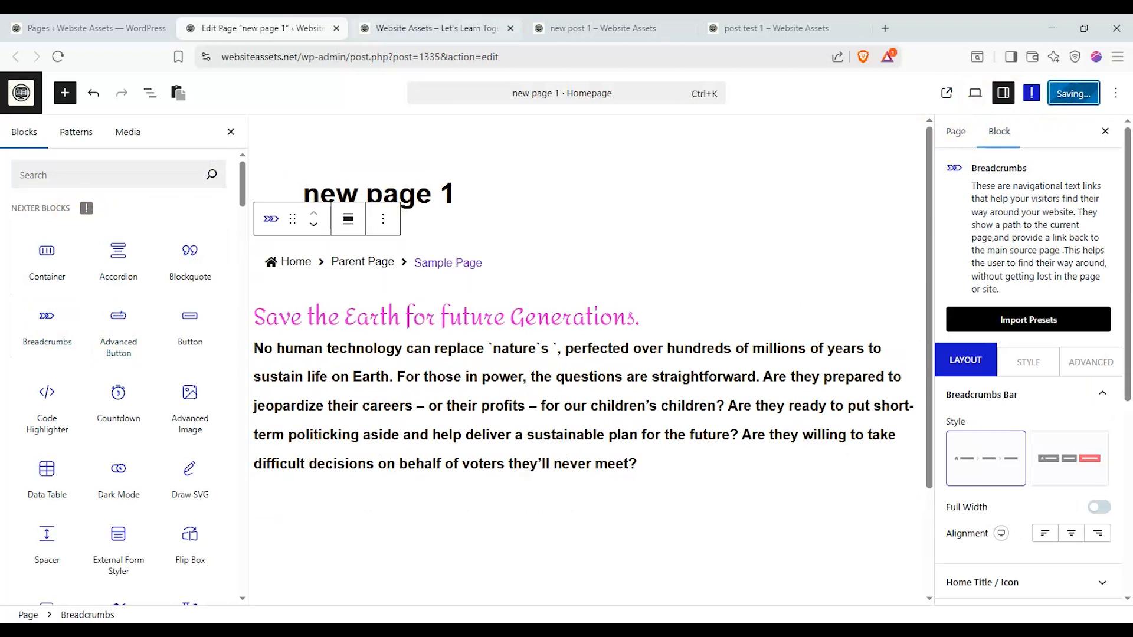
left_click(437, 28)
left_click(60, 57)
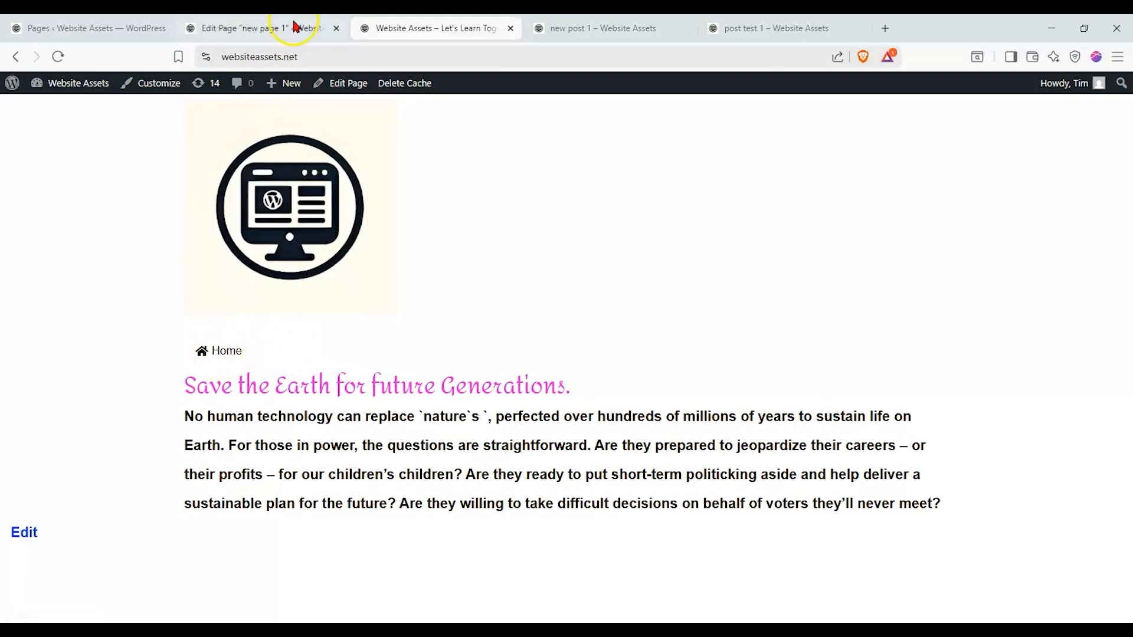
Compare the breadcrumbs on the live home page with those in the page editor and on new post 1.
left_click(272, 30)
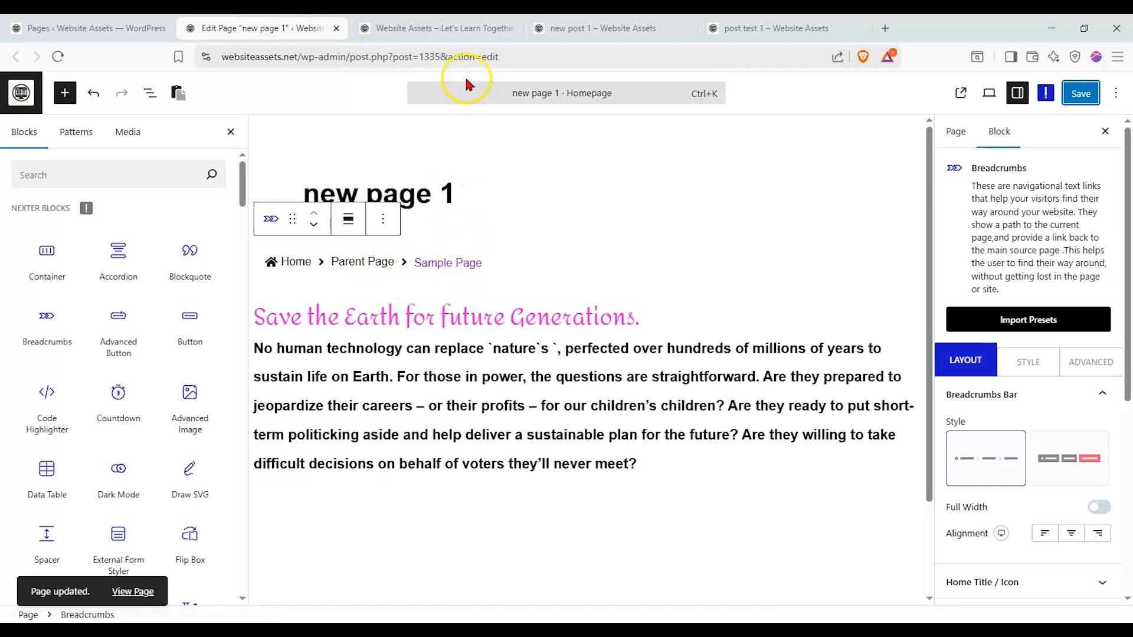
left_click(468, 32)
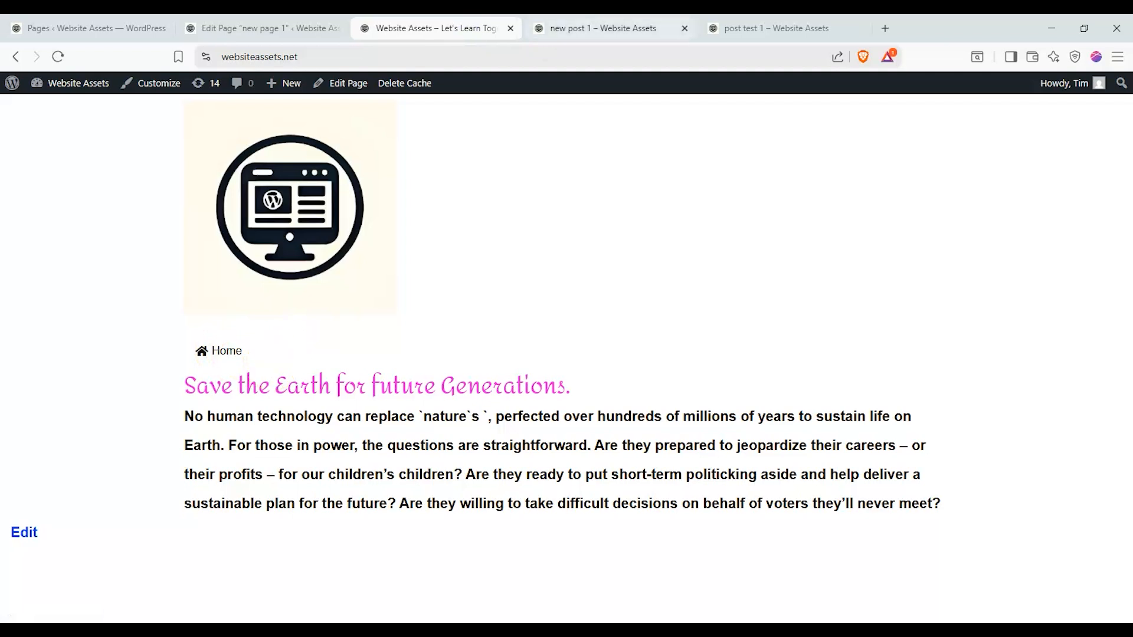
left_click(602, 28)
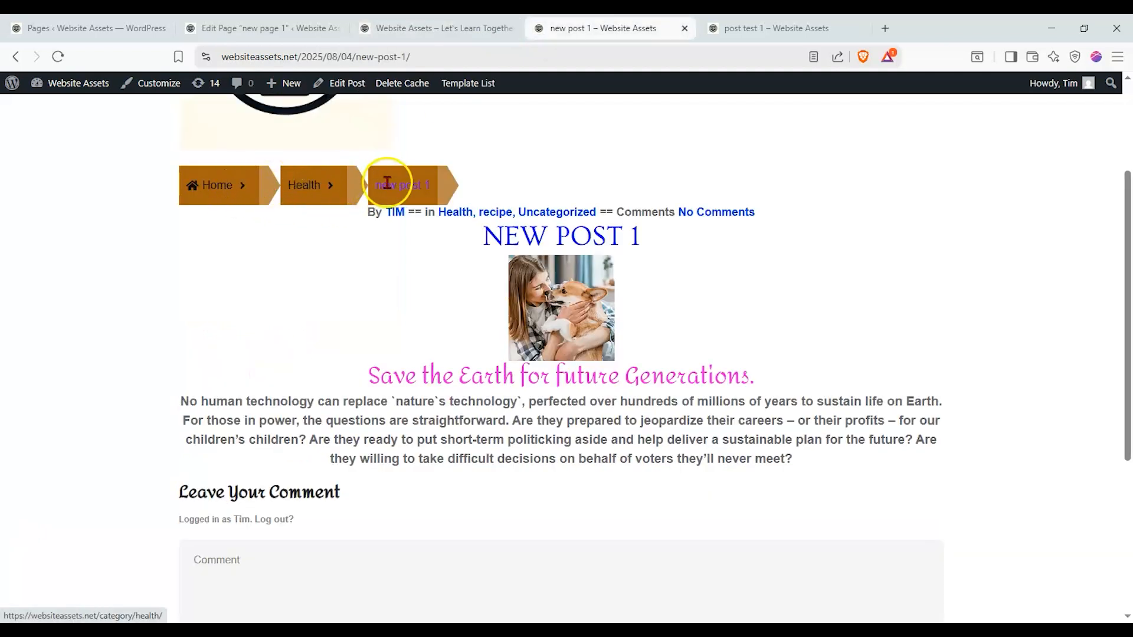
left_click(437, 23)
left_click(266, 28)
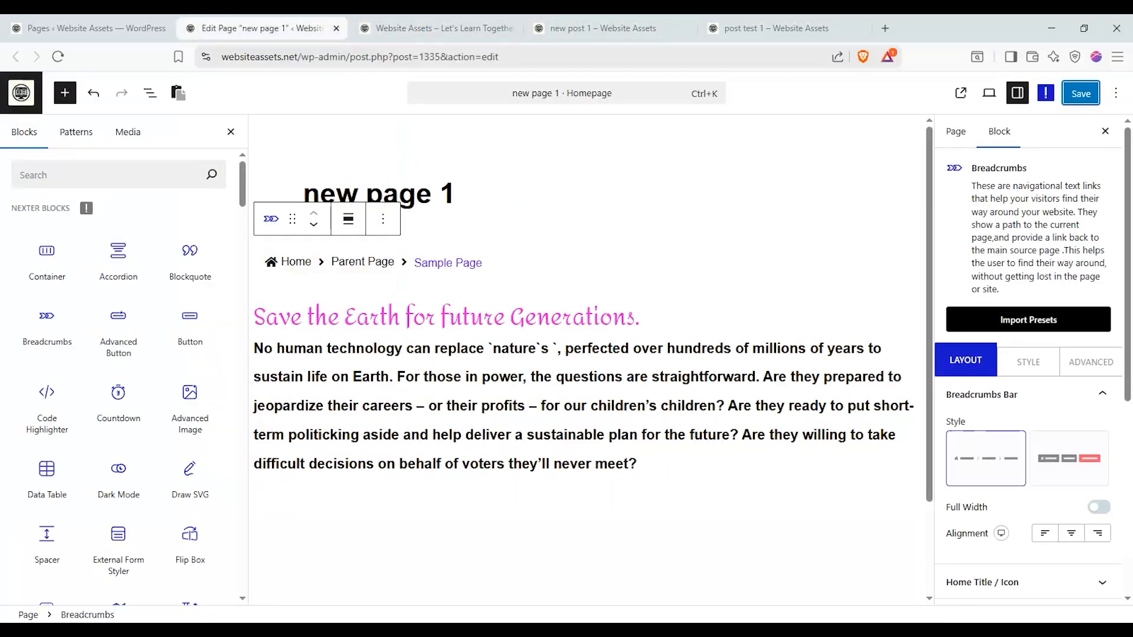
Reload the pages list and check which page is marked as the front page.
left_click(101, 28)
left_click(266, 28)
left_click(100, 28)
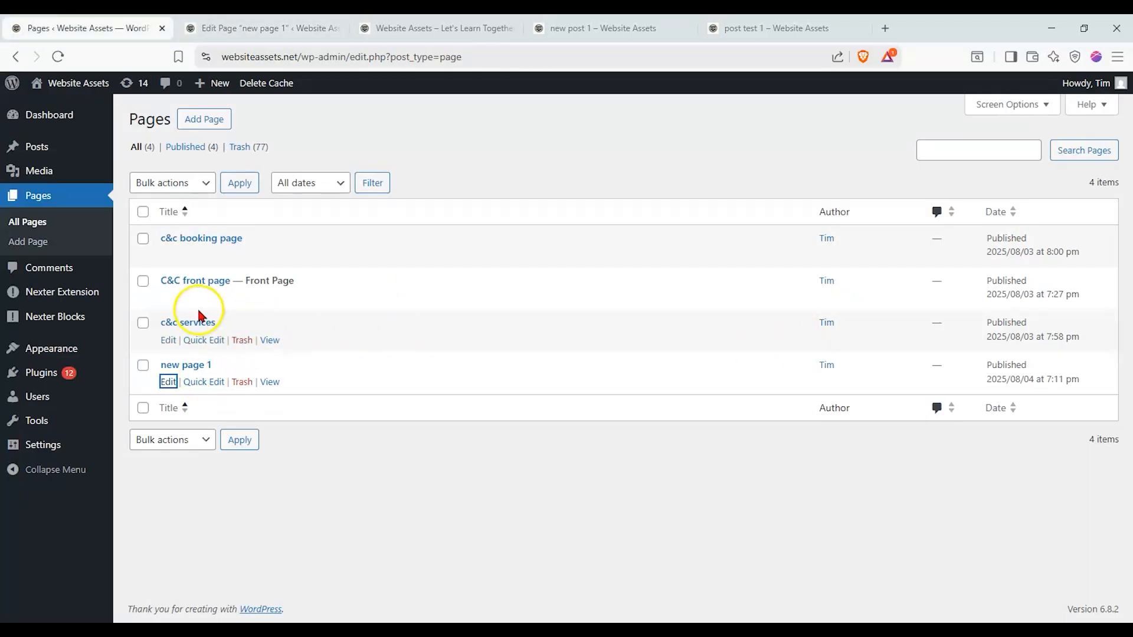
left_click(58, 56)
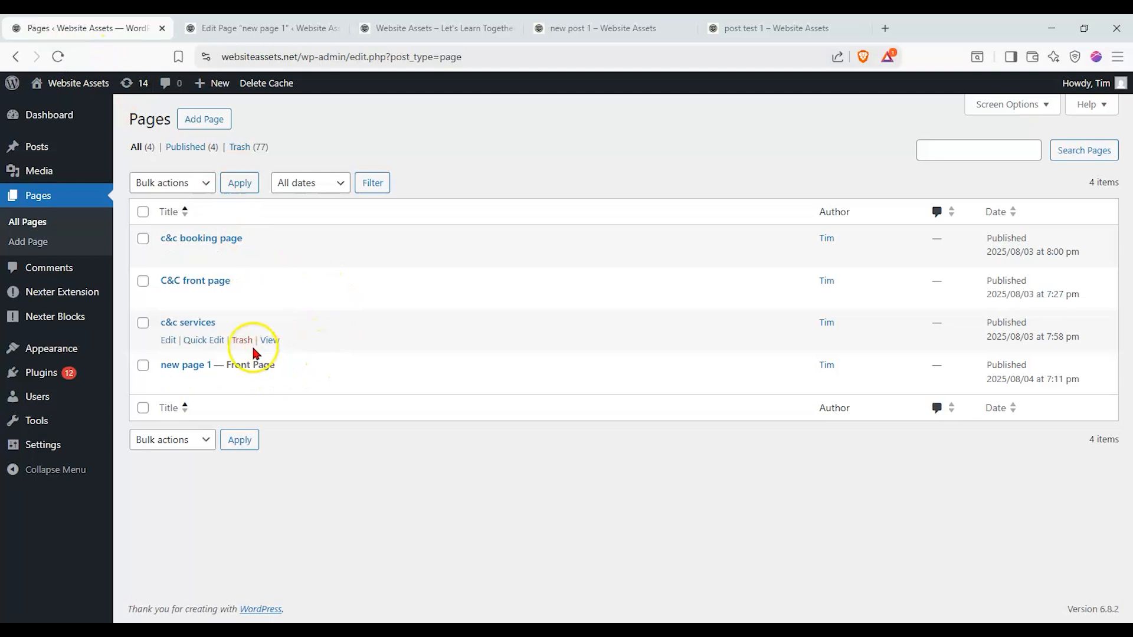
Start a new Singular template named home page template 1 in the Nexter Theme Builder.
mouse_move(83, 291)
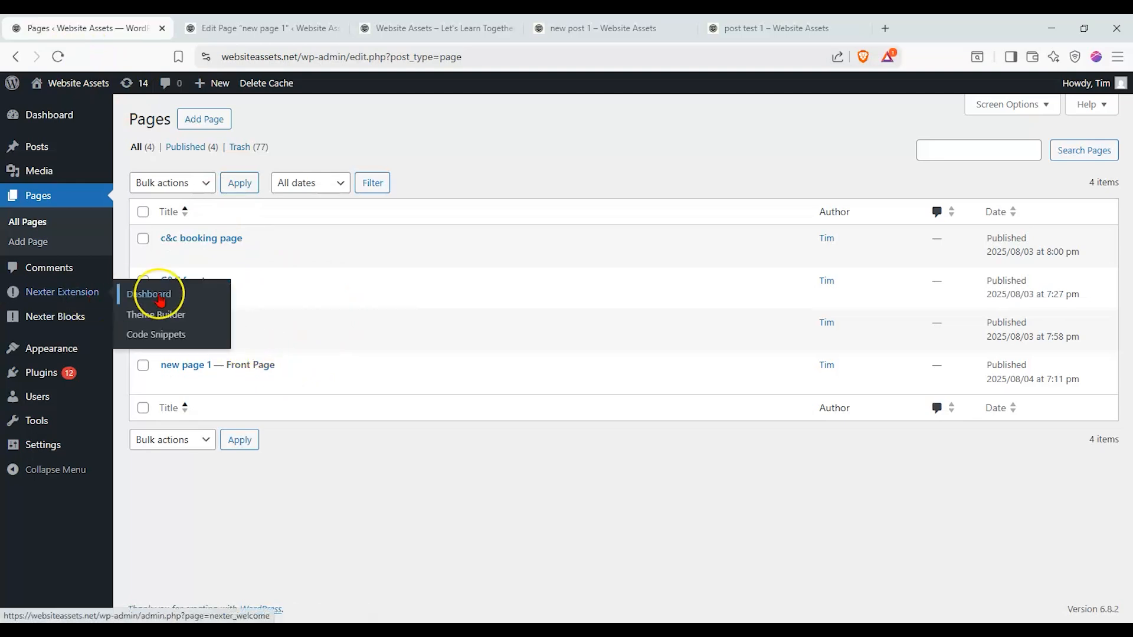
left_click(164, 324)
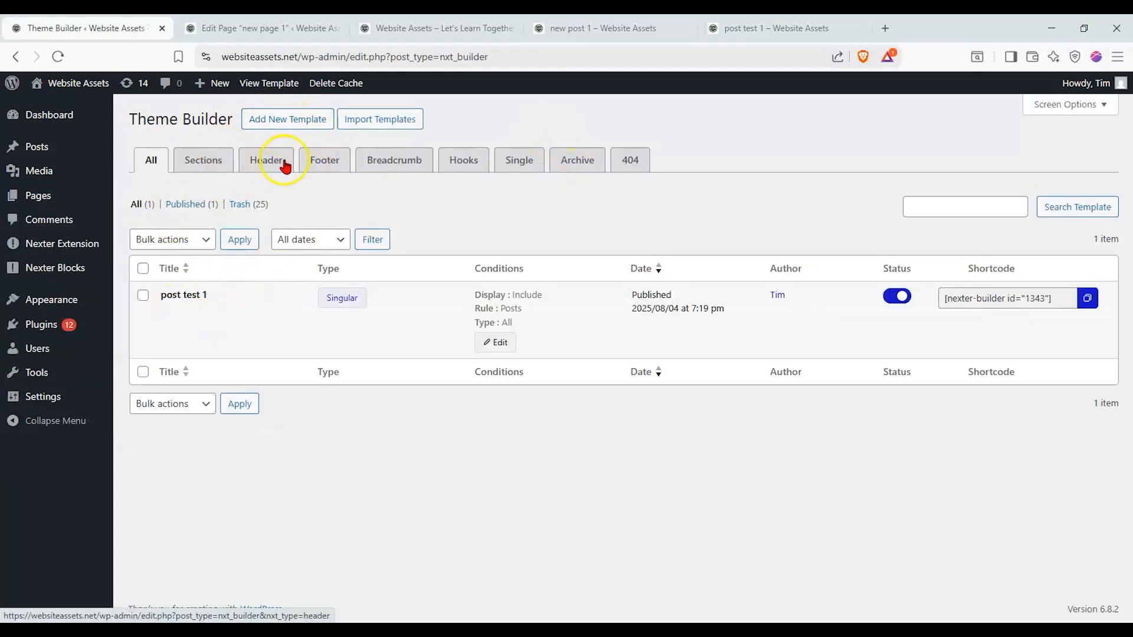
left_click(299, 133)
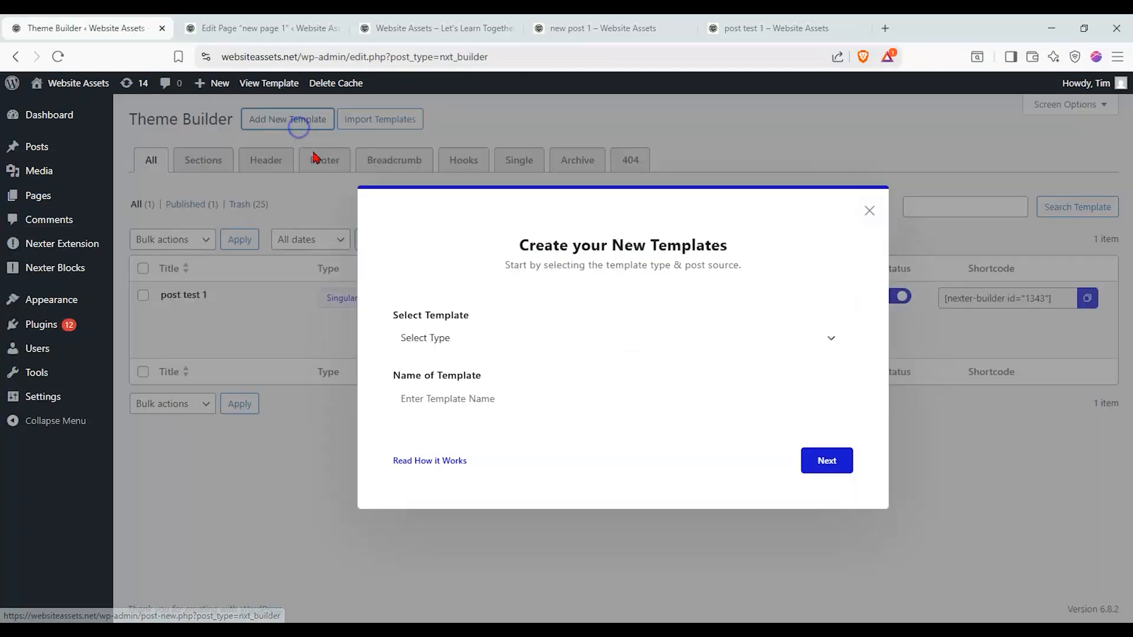
left_click(491, 339)
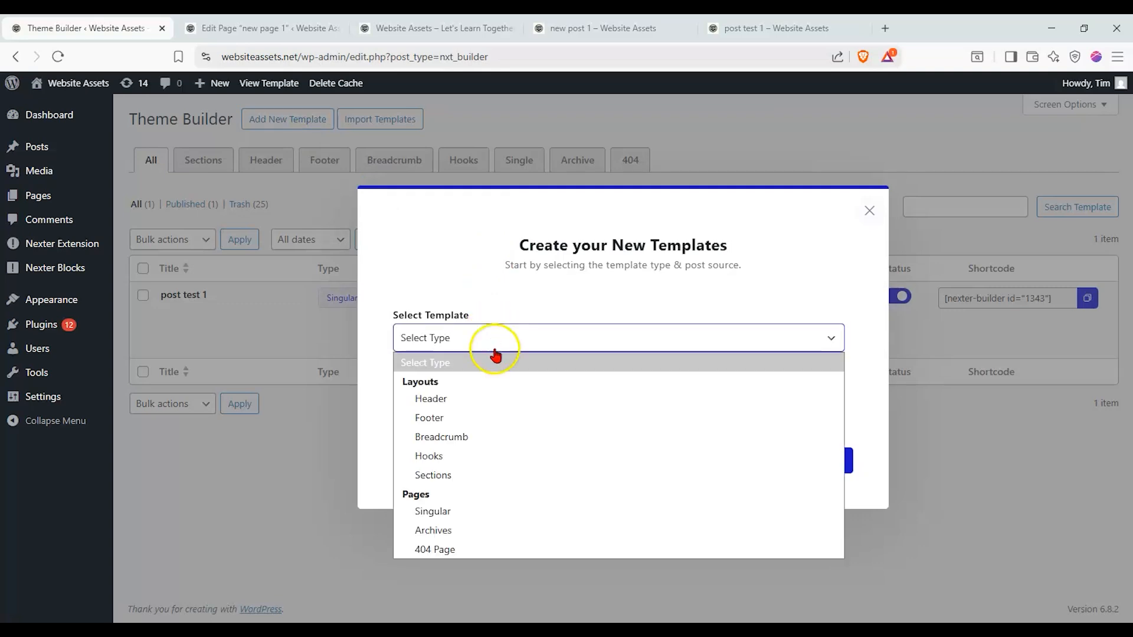
left_click(486, 511)
left_click(543, 396)
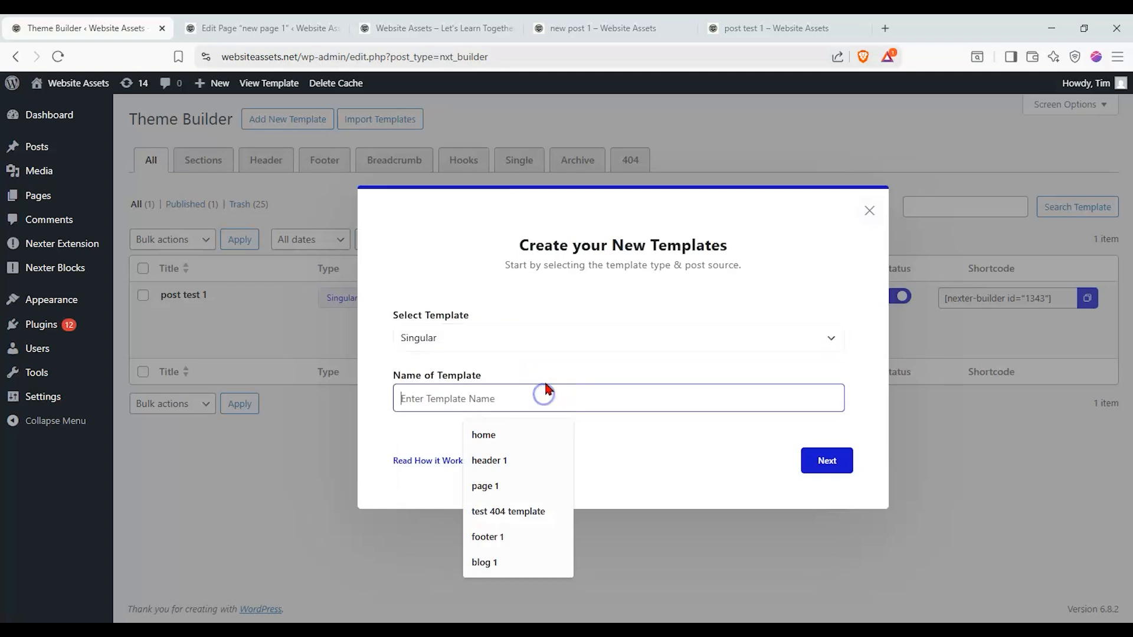
left_click(523, 381)
type("home")
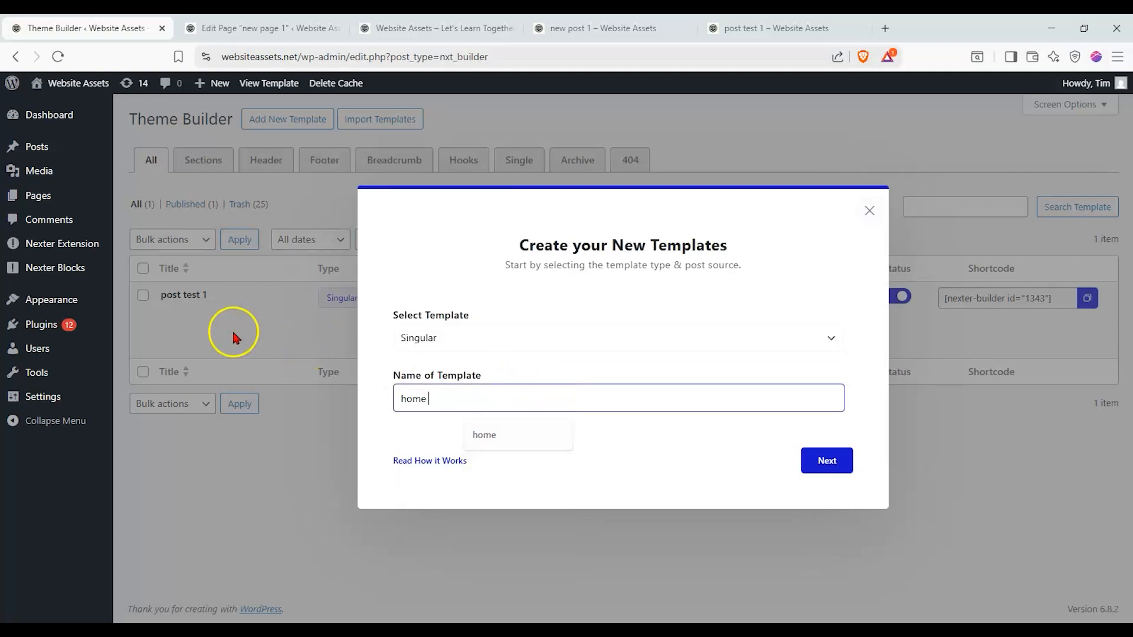
type(" page template 1")
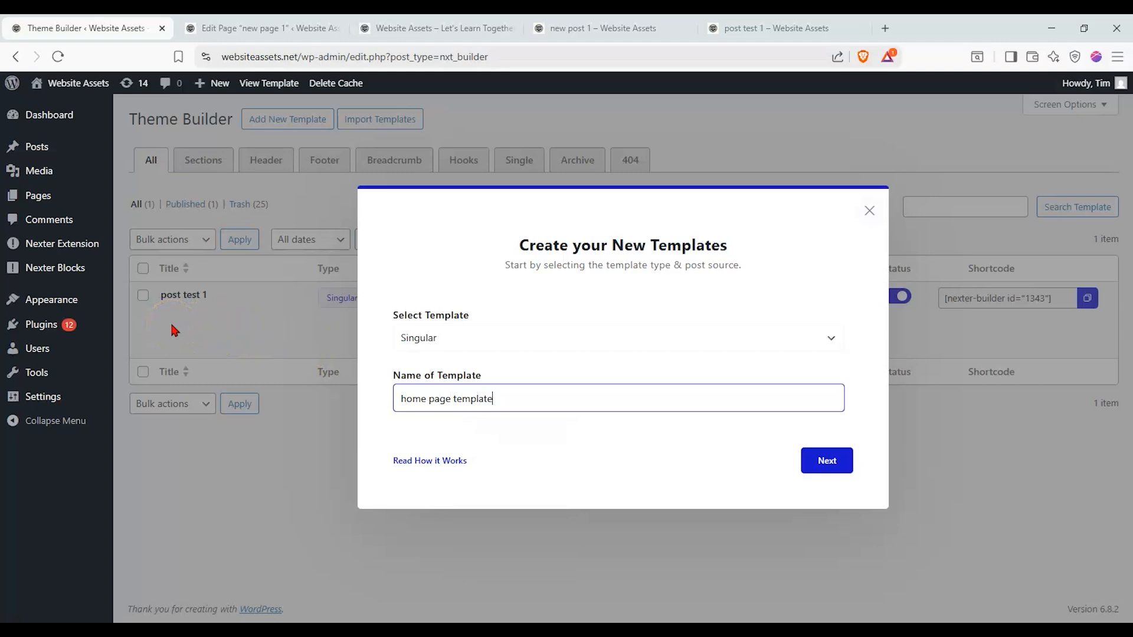
Set the template's display condition to include Front Page and create the template.
left_click(815, 459)
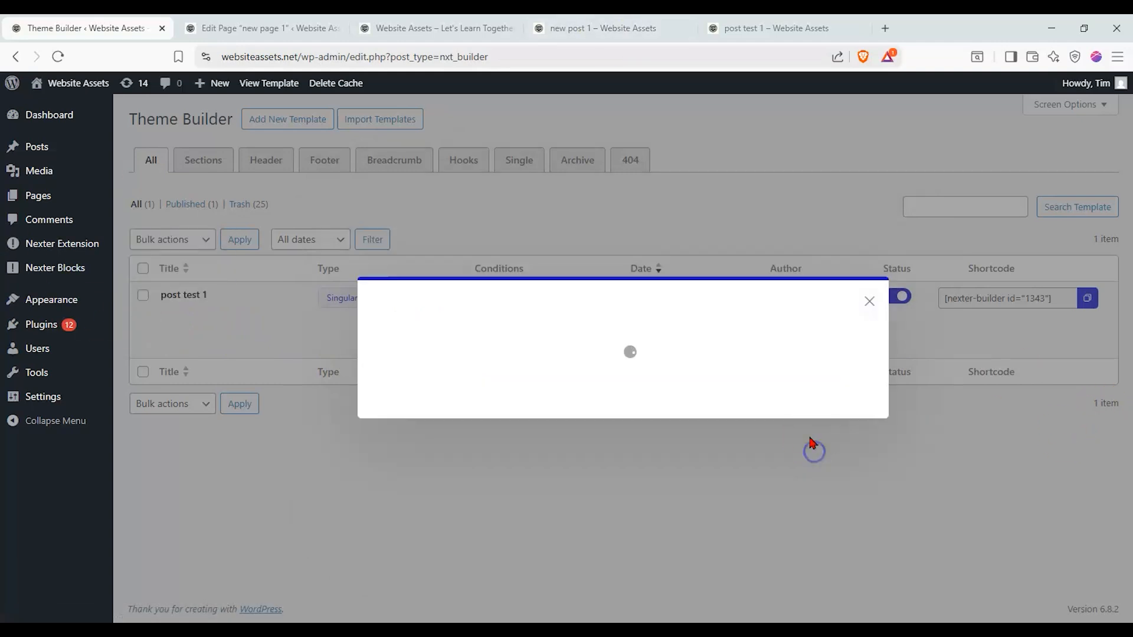
left_click(444, 316)
left_click(518, 310)
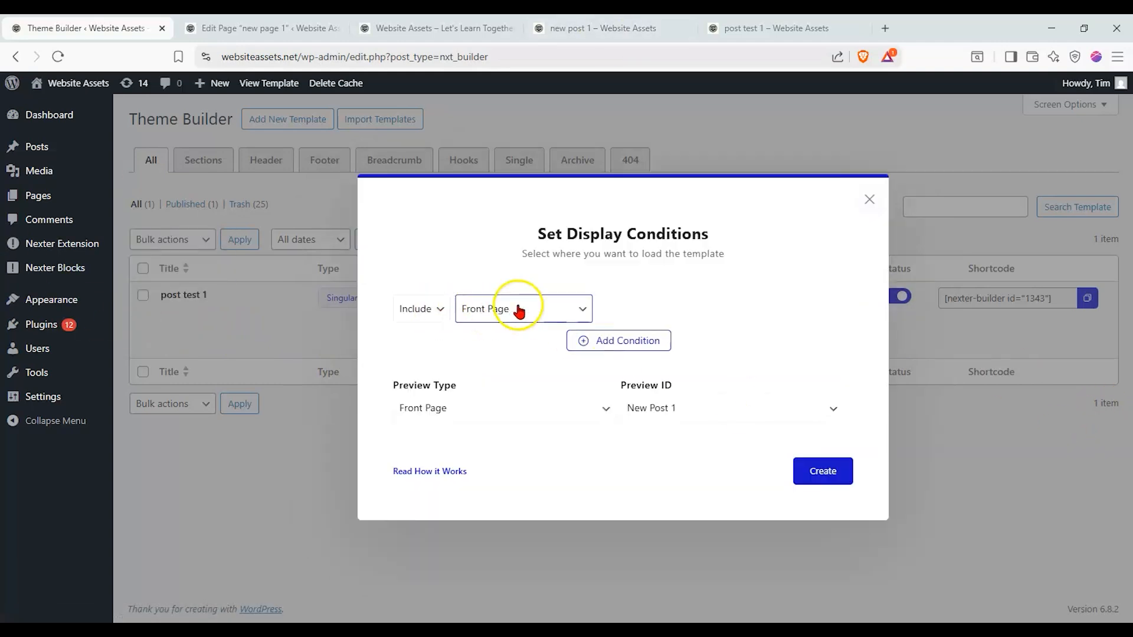
left_click(843, 480)
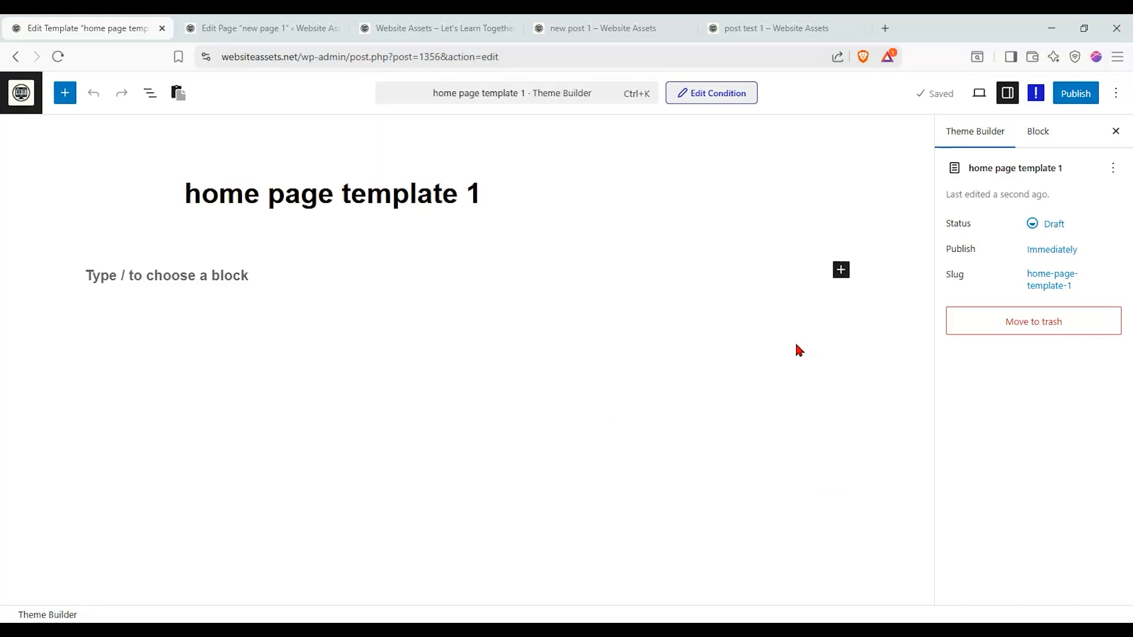
Add a Number Counter block to the empty home page template 1.
left_click(64, 92)
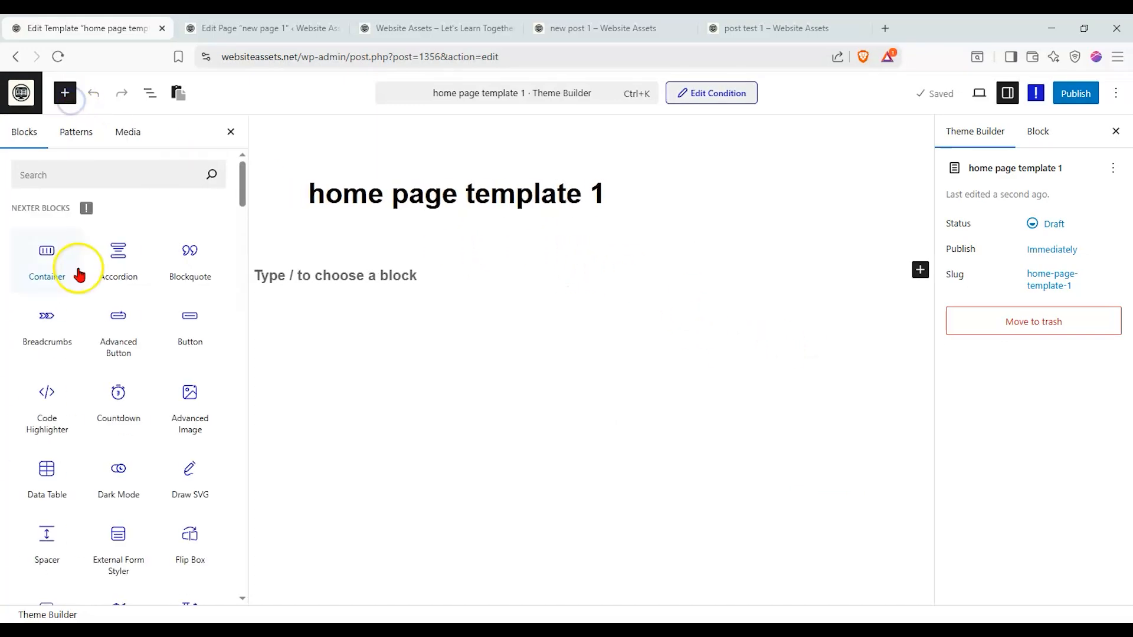
scroll(152, 355, "down", 1)
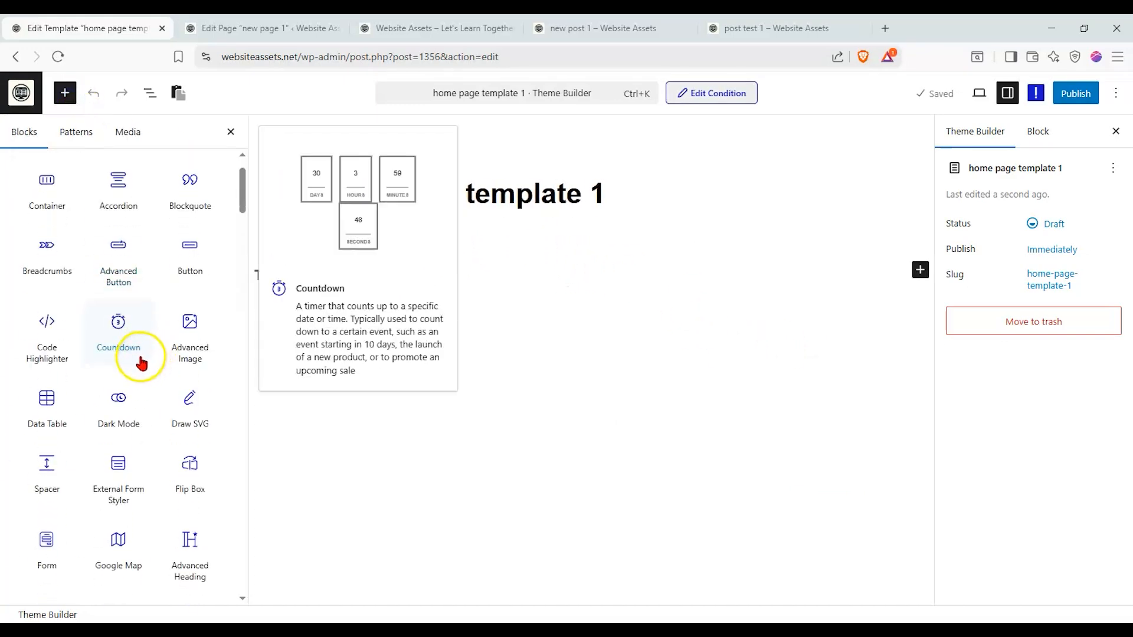
scroll(118, 348, "down", 3)
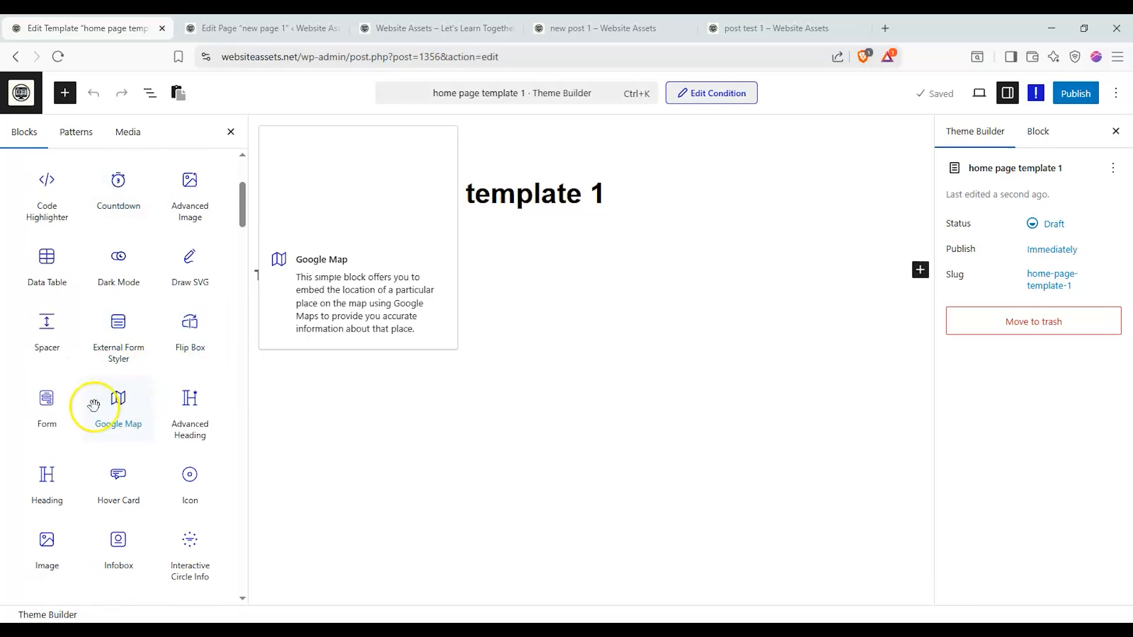
scroll(63, 379, "up", 1)
scroll(53, 354, "down", 4)
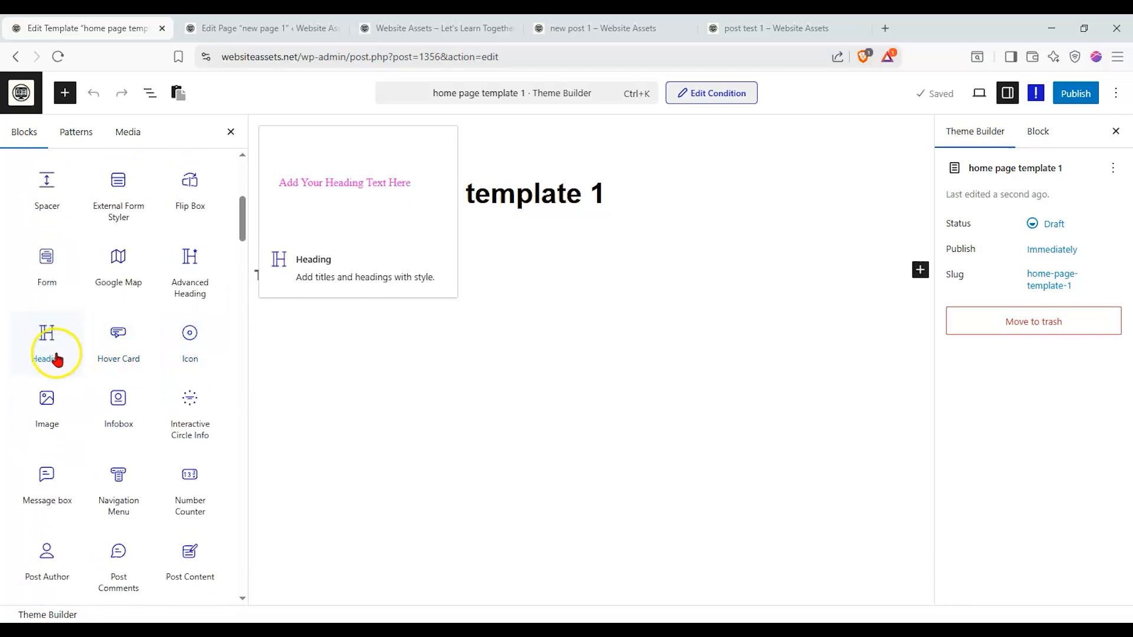
scroll(118, 384, "down", 2)
left_click_drag(185, 405, 522, 259)
left_click(417, 331)
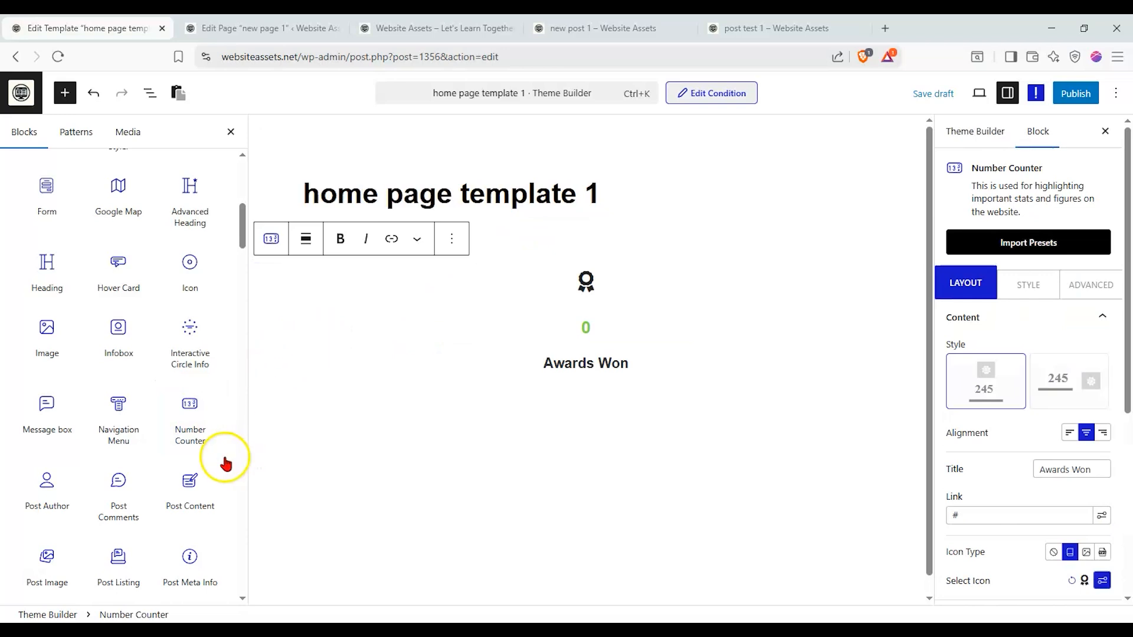
Look through the Number Counter's digit settings, including its initial and final numbers.
scroll(206, 460, "down", 2)
scroll(988, 481, "down", 3)
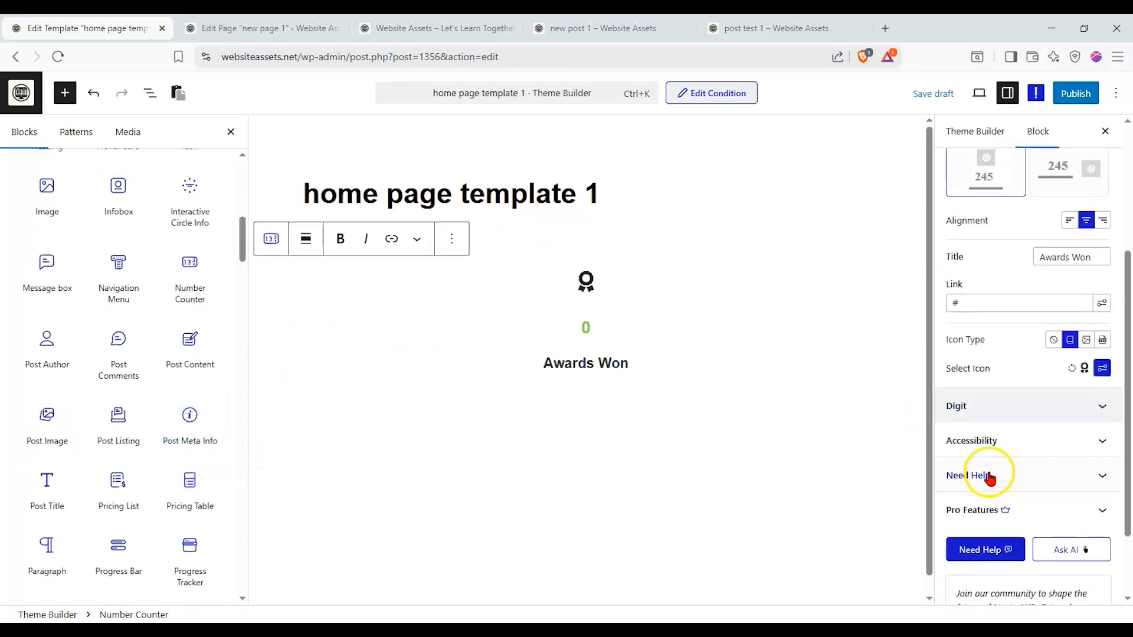
left_click(1019, 406)
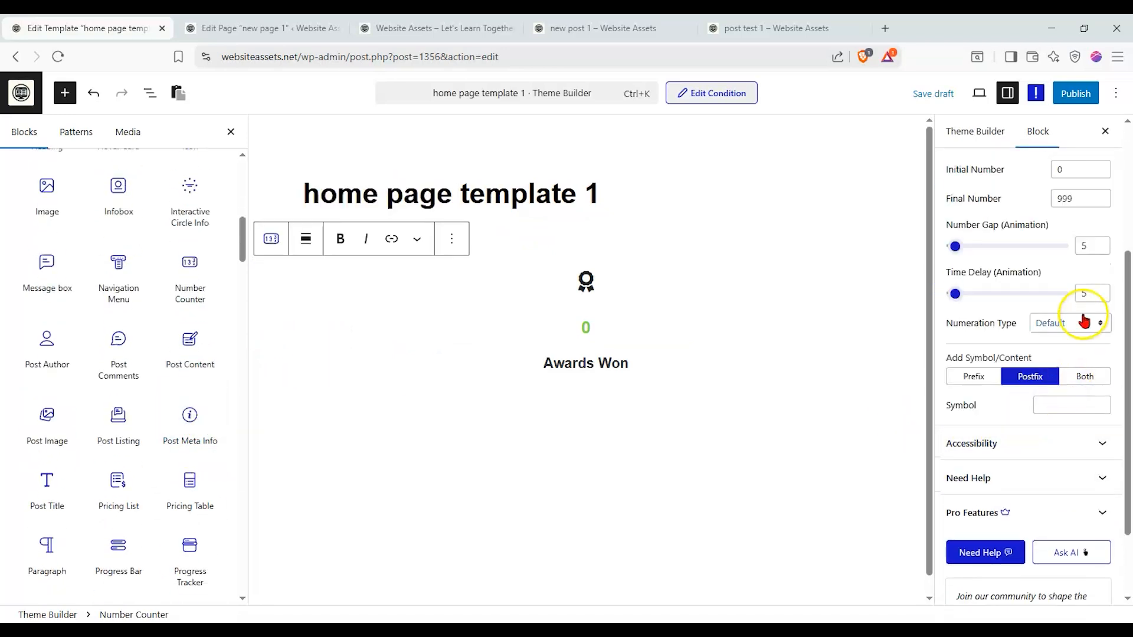
scroll(1085, 322, "up", 1)
left_click(998, 242)
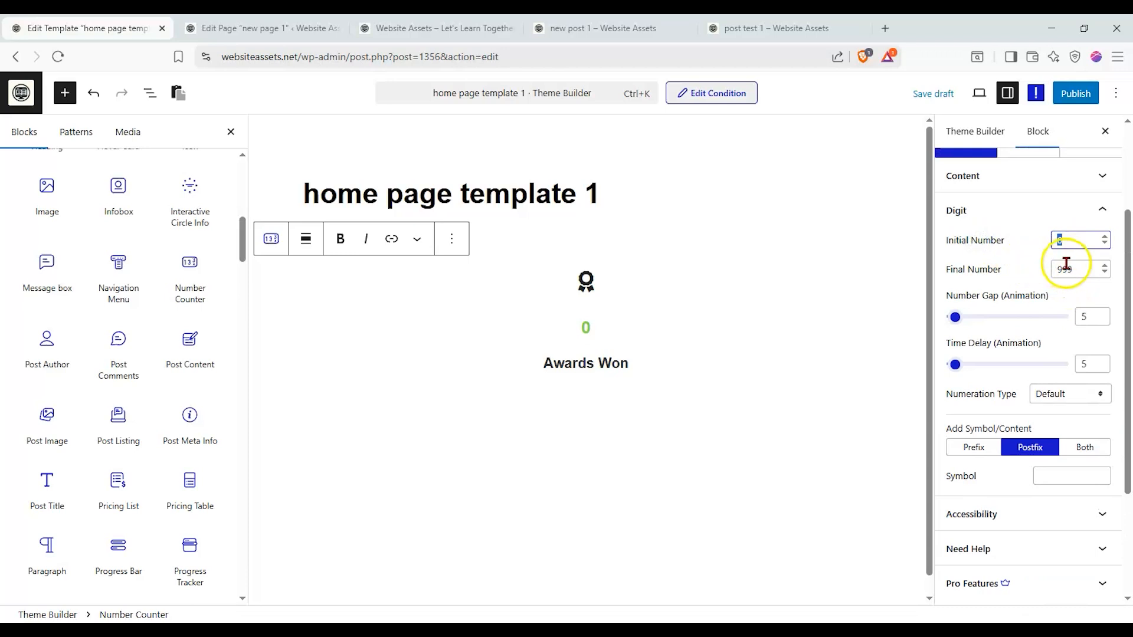
Add Pricing List and Pricing Table blocks below the Number Counter and publish the template.
left_click_drag(141, 479, 472, 436)
left_click_drag(189, 488, 449, 500)
left_click(417, 426)
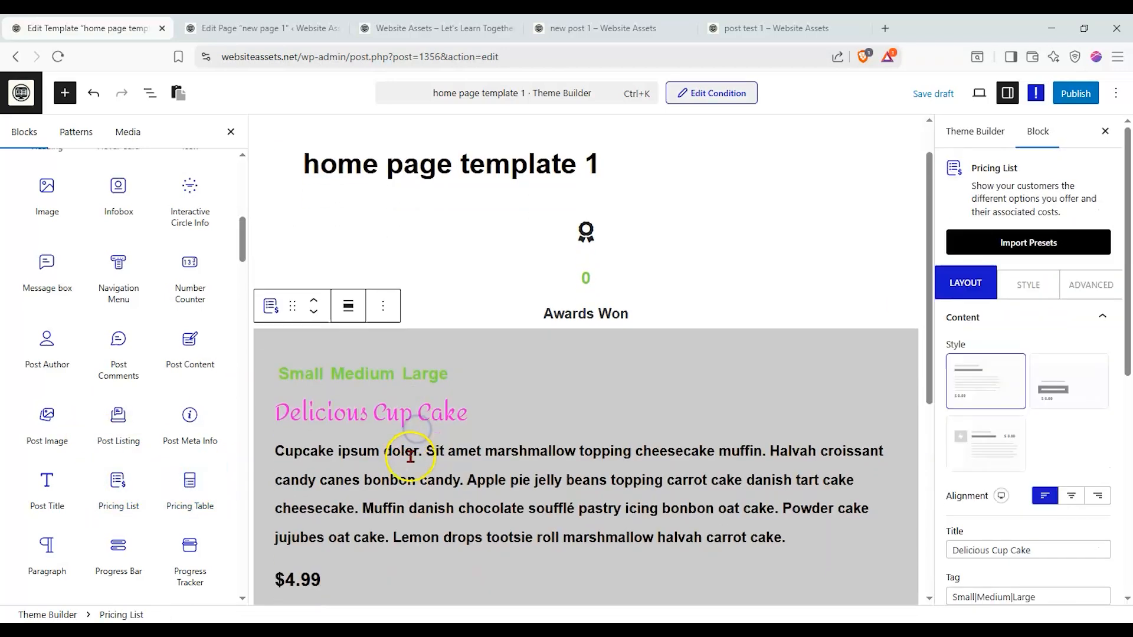
scroll(405, 464, "down", 5)
left_click(407, 466)
scroll(409, 470, "down", 5)
scroll(428, 451, "up", 5)
left_click(1075, 94)
Close the two post tabs and the new page 1 editor tab, and check the reloaded live home page.
key("ctrl+Tab")
key("ctrl+Tab")
key("ctrl+Tab")
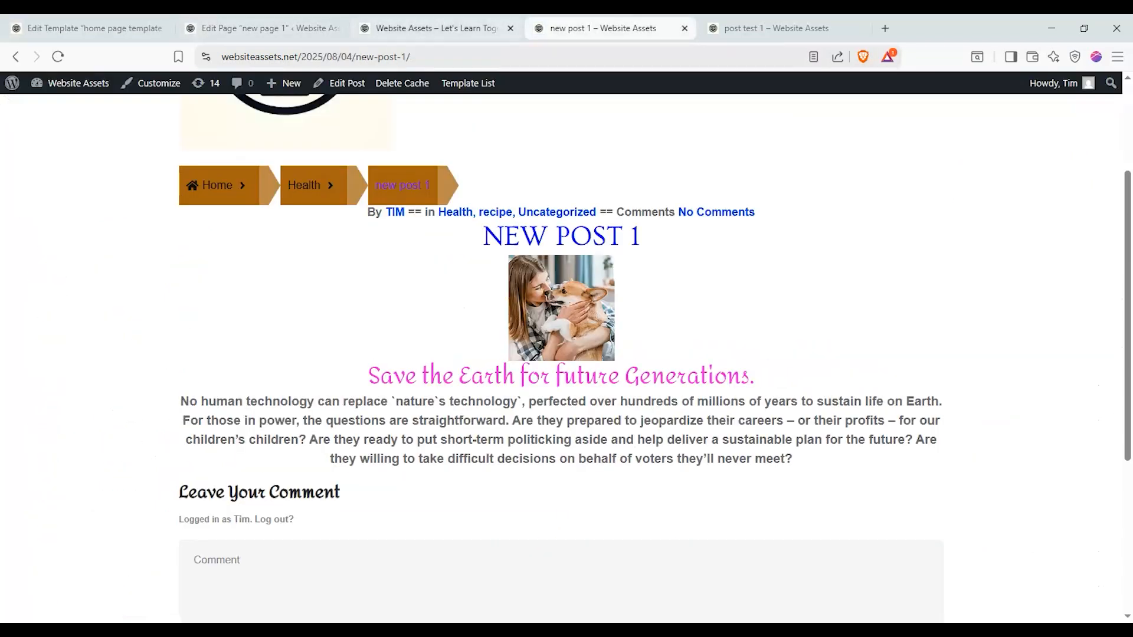
key("ctrl+shift+Tab")
left_click(683, 28)
left_click(683, 28)
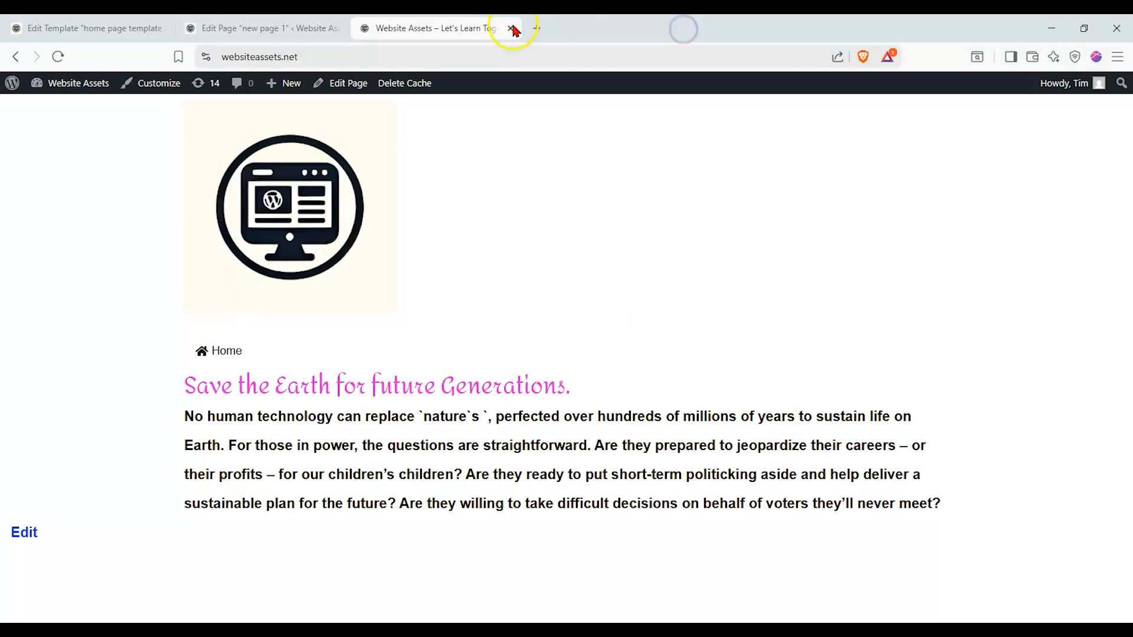
left_click(337, 28)
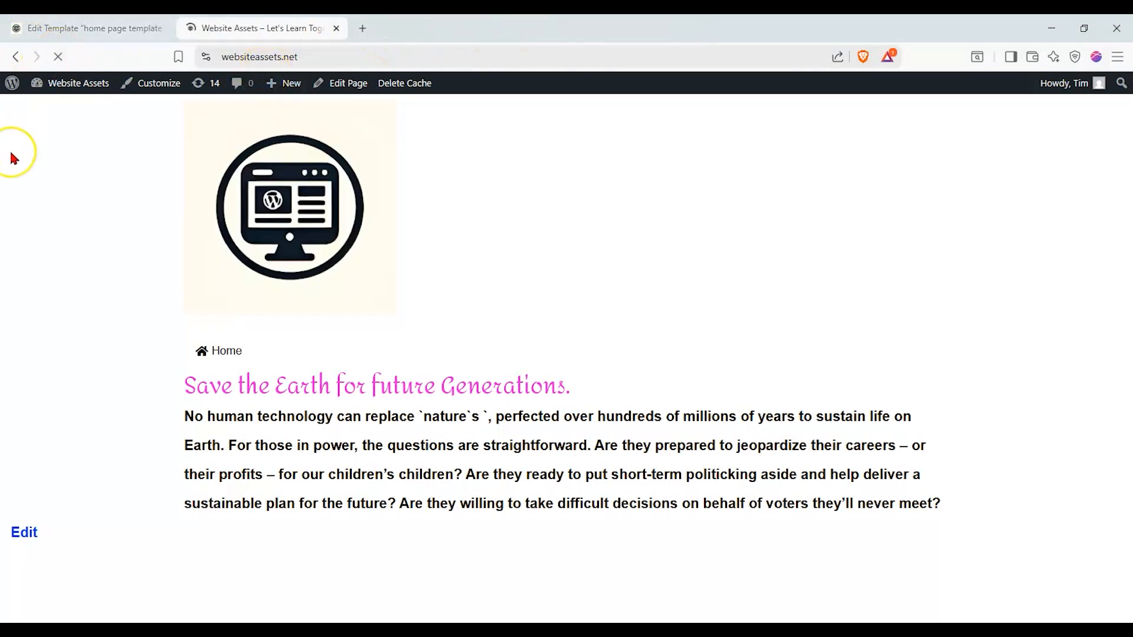
scroll(9, 154, "down", 6)
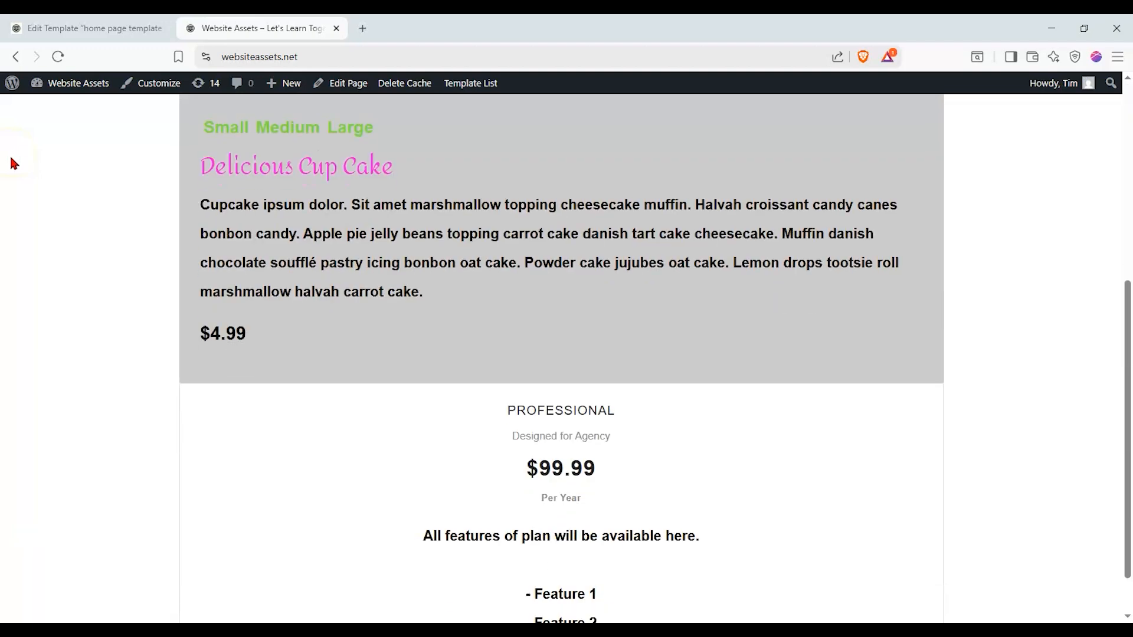
Return to the Theme Builder template list and deactivate home page template 1.
scroll(12, 177, "up", 6)
left_click(83, 27)
left_click(18, 57)
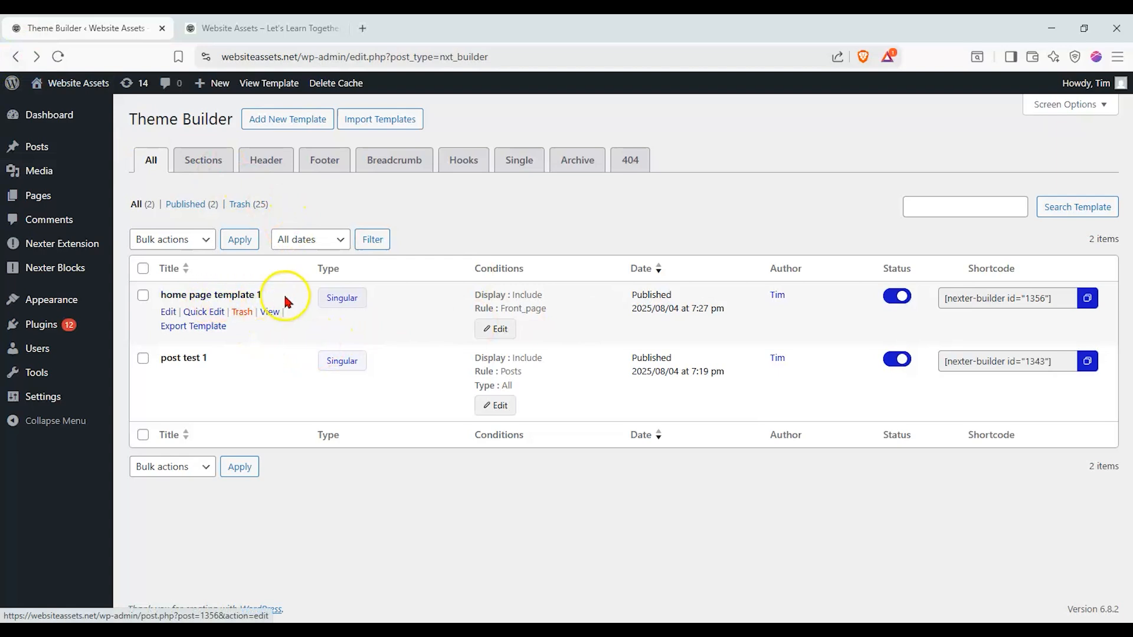
left_click(888, 295)
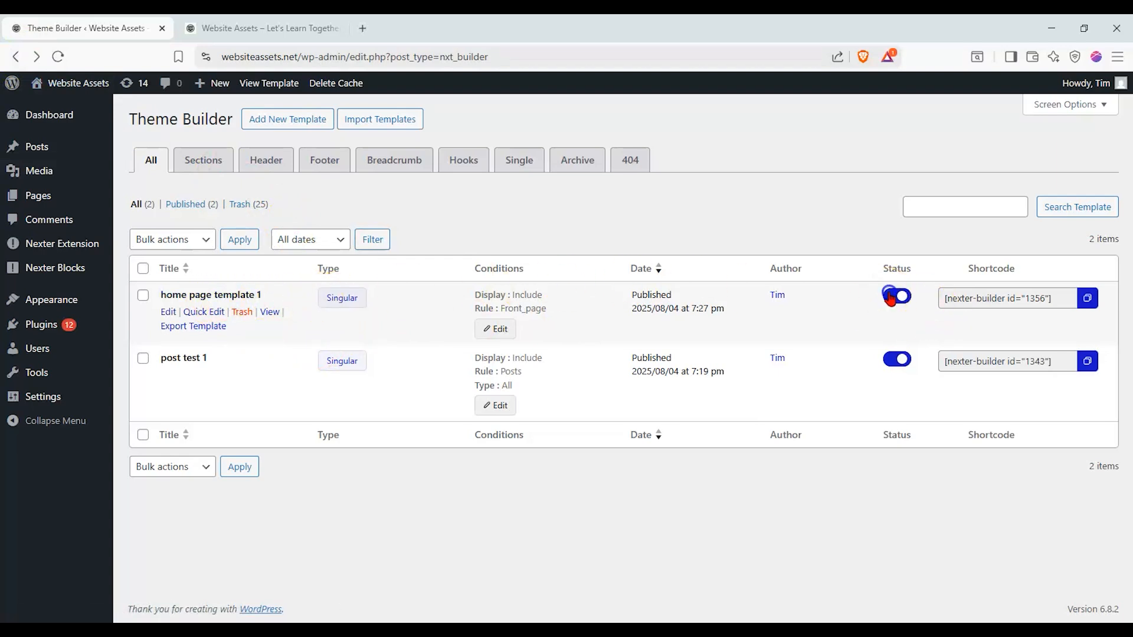
Reload the live home page and check its heading and body text with home page template 1 deactivated.
left_click(259, 27)
left_click(59, 57)
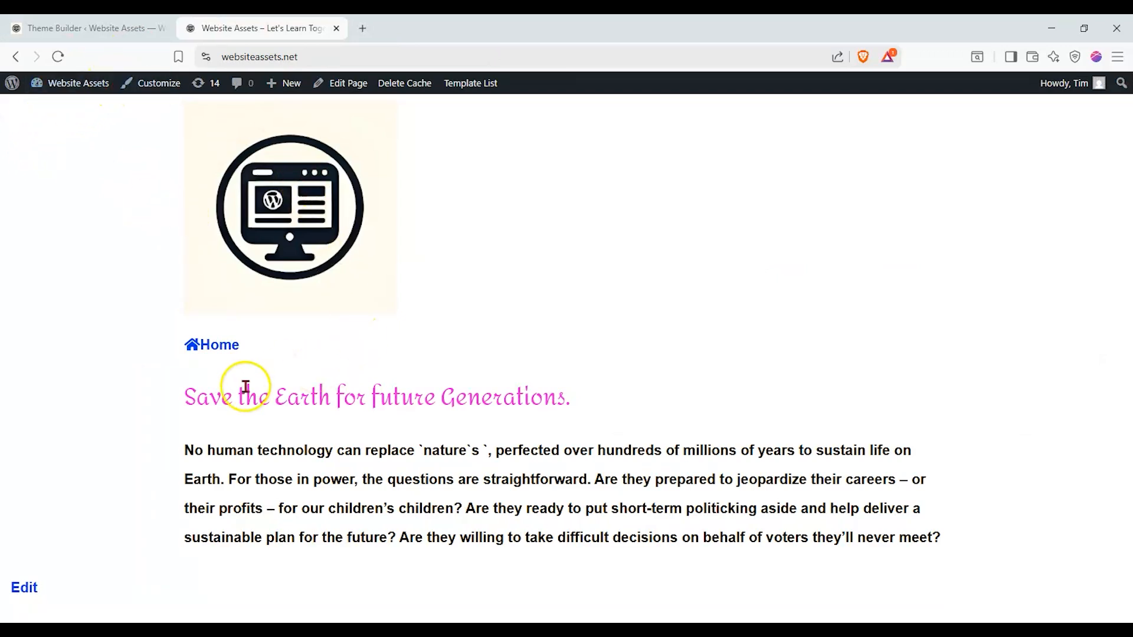
left_click_drag(246, 388, 932, 567)
left_click(837, 500)
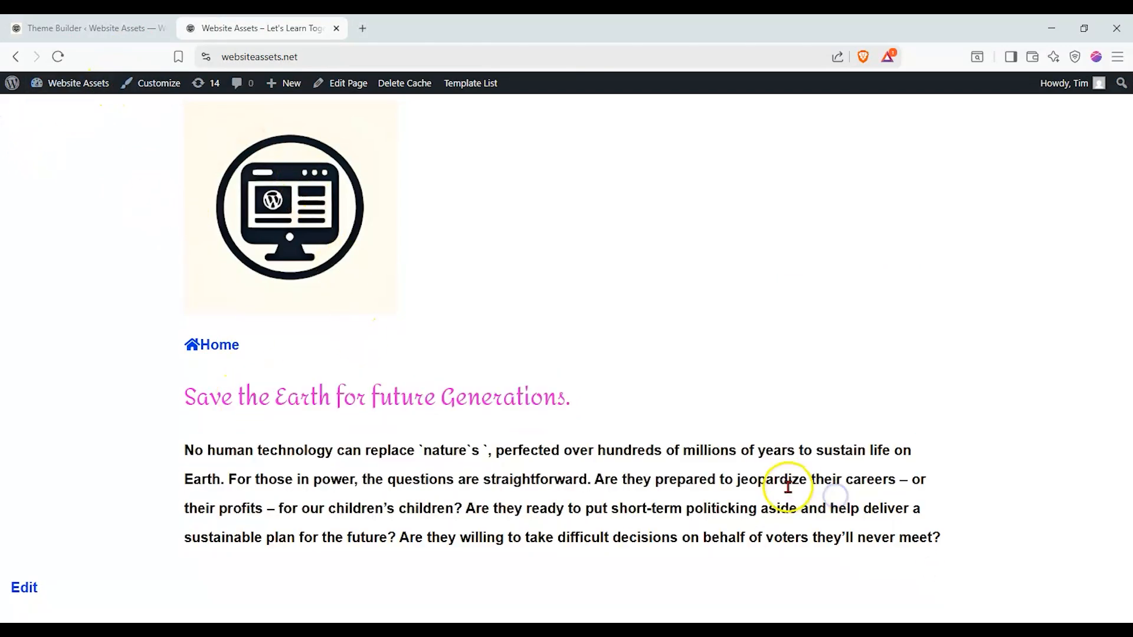
Reactivate home page template 1 in the Theme Builder list.
left_click(97, 30)
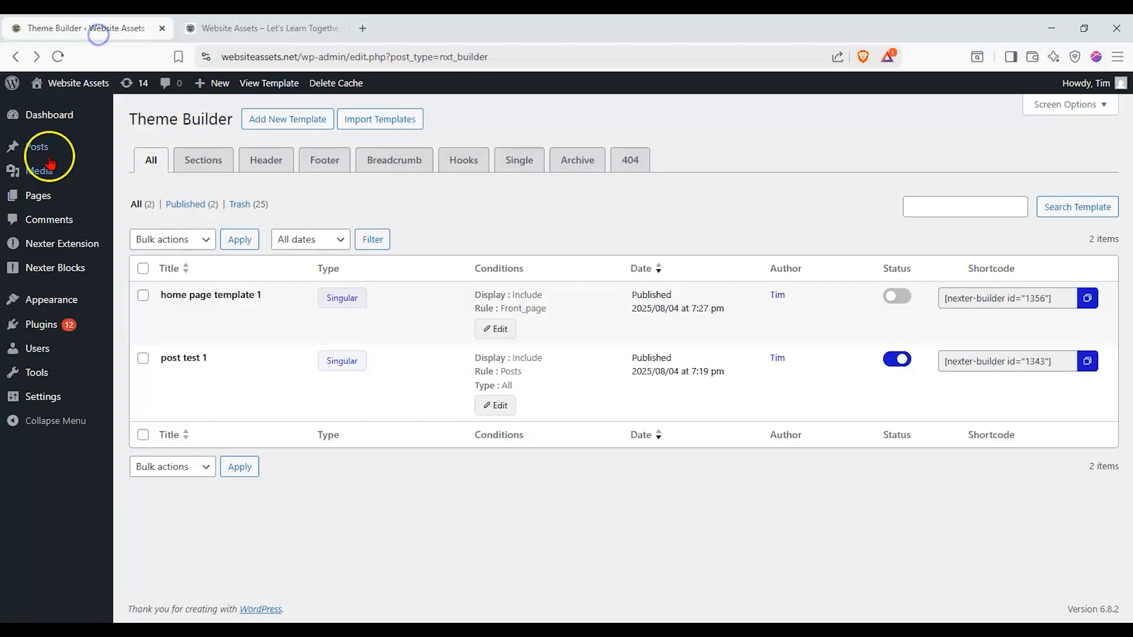
left_click(201, 27)
left_click(103, 28)
left_click(896, 293)
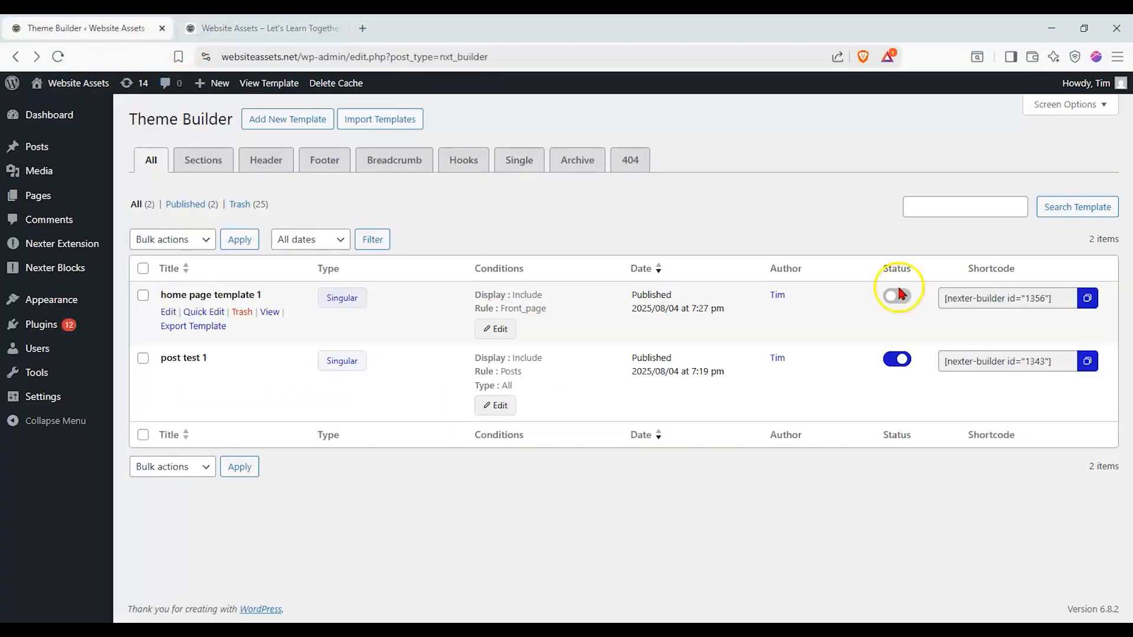
Reload the live home page, review its counter and pricing blocks, and return to the Theme Builder list.
left_click(259, 28)
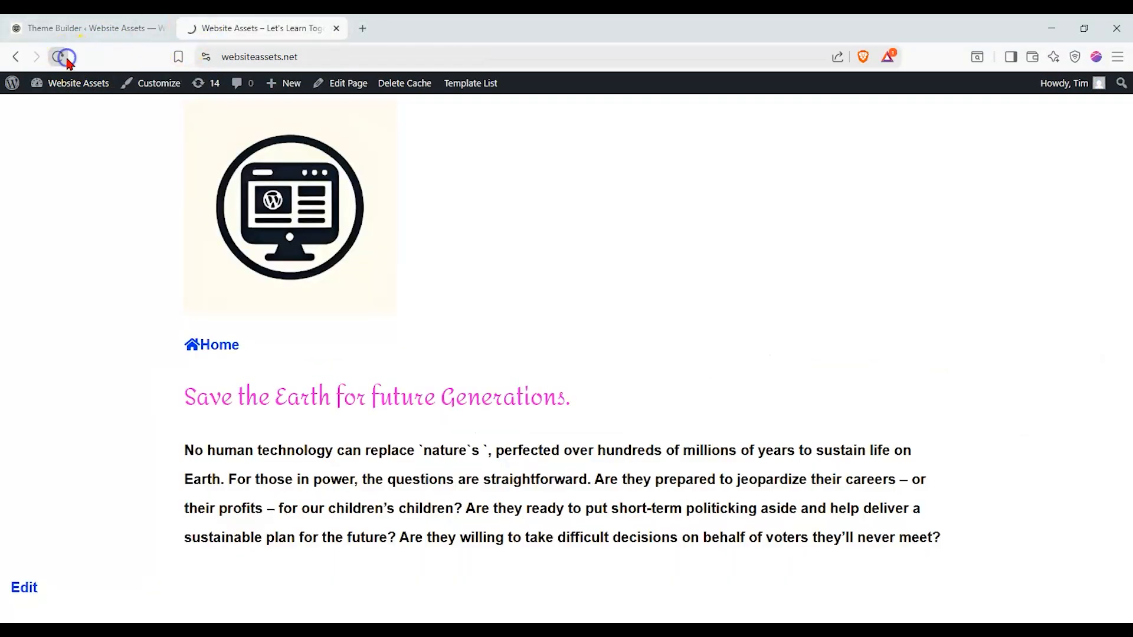
scroll(47, 223, "down", 4)
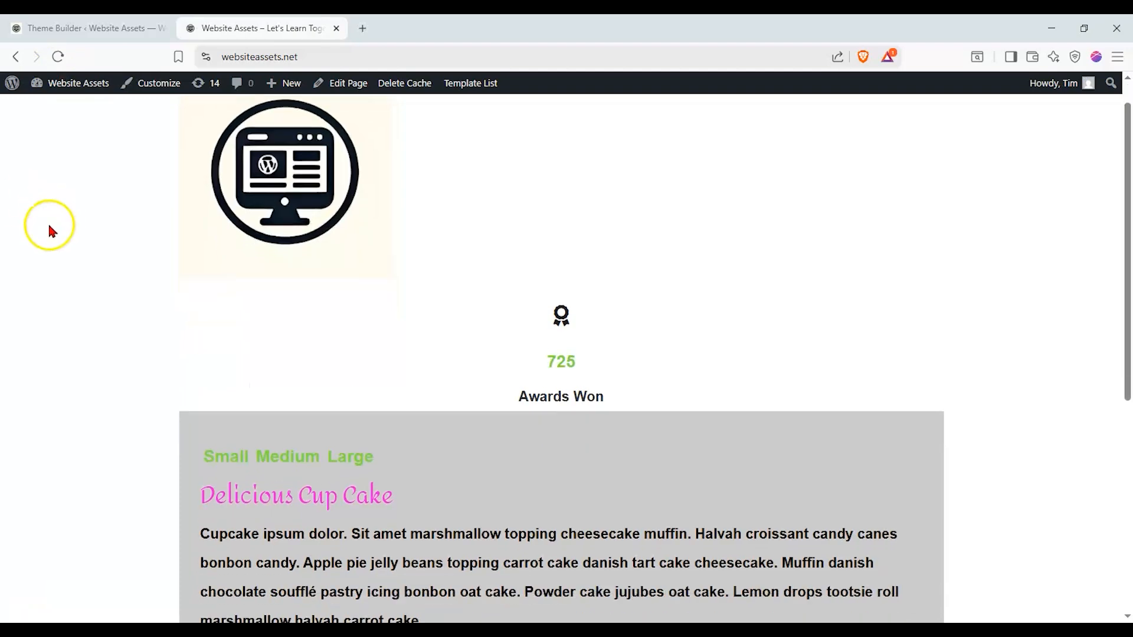
scroll(19, 205, "up", 3)
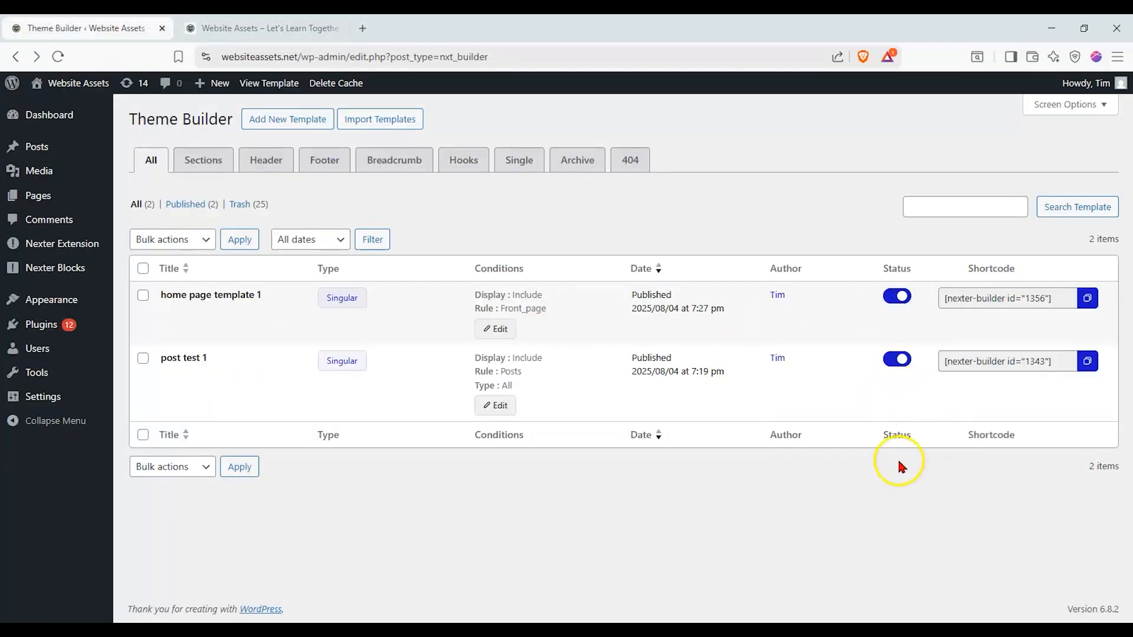
mouse_move(70, 189)
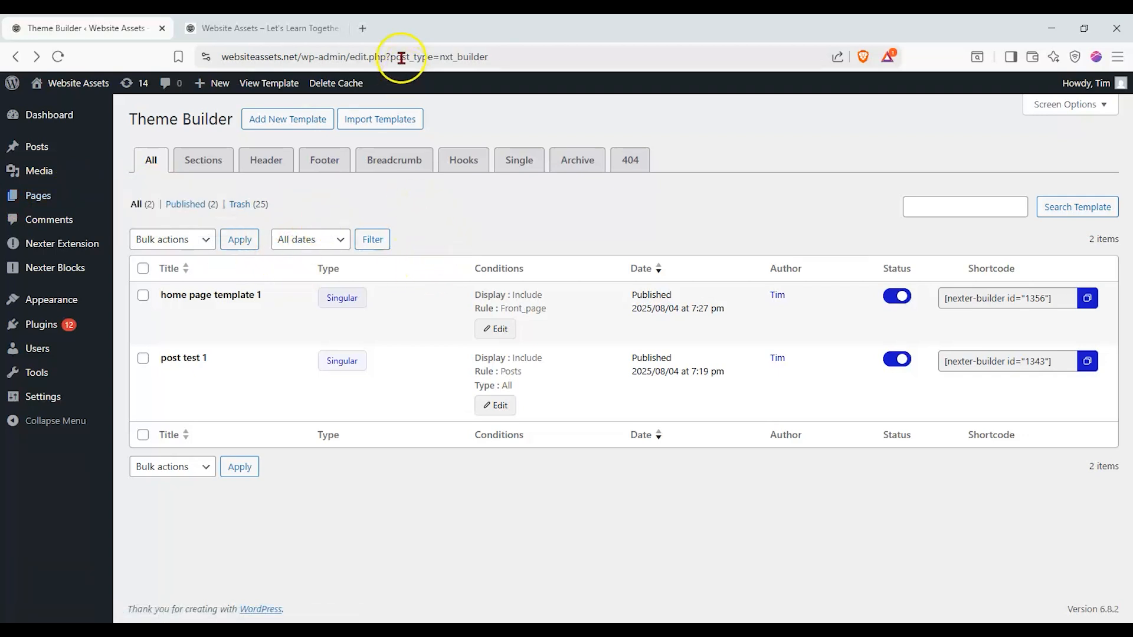
left_click(319, 28)
scroll(202, 206, "down", 5)
scroll(202, 210, "up", 5)
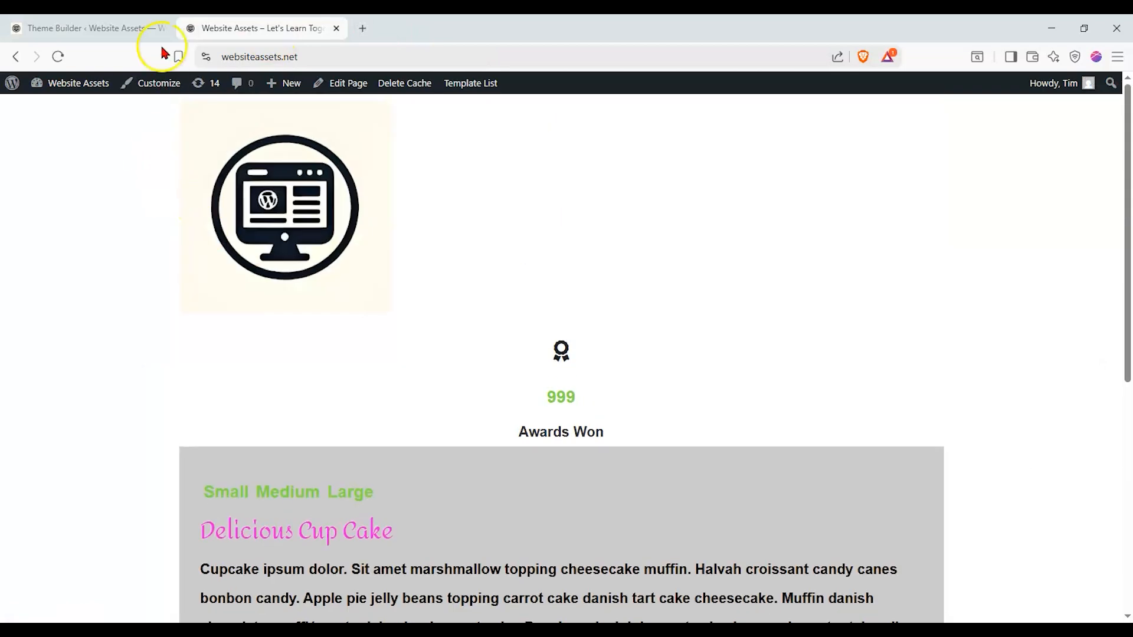
left_click(92, 30)
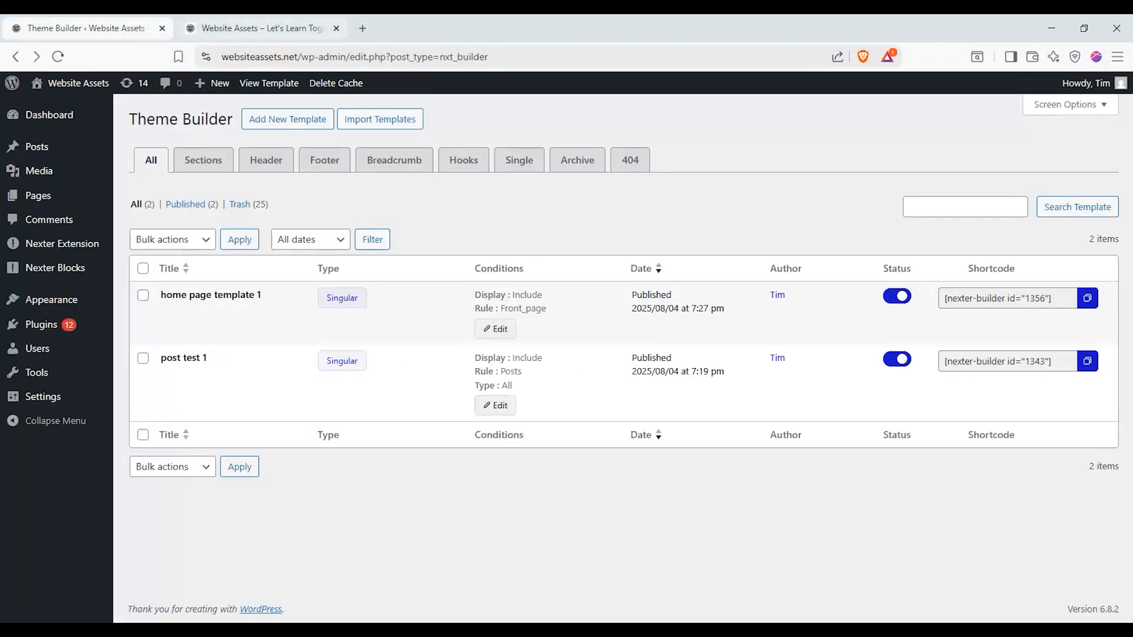
Start a new template of type Header from the Header templates and name it "header 2".
left_click(270, 164)
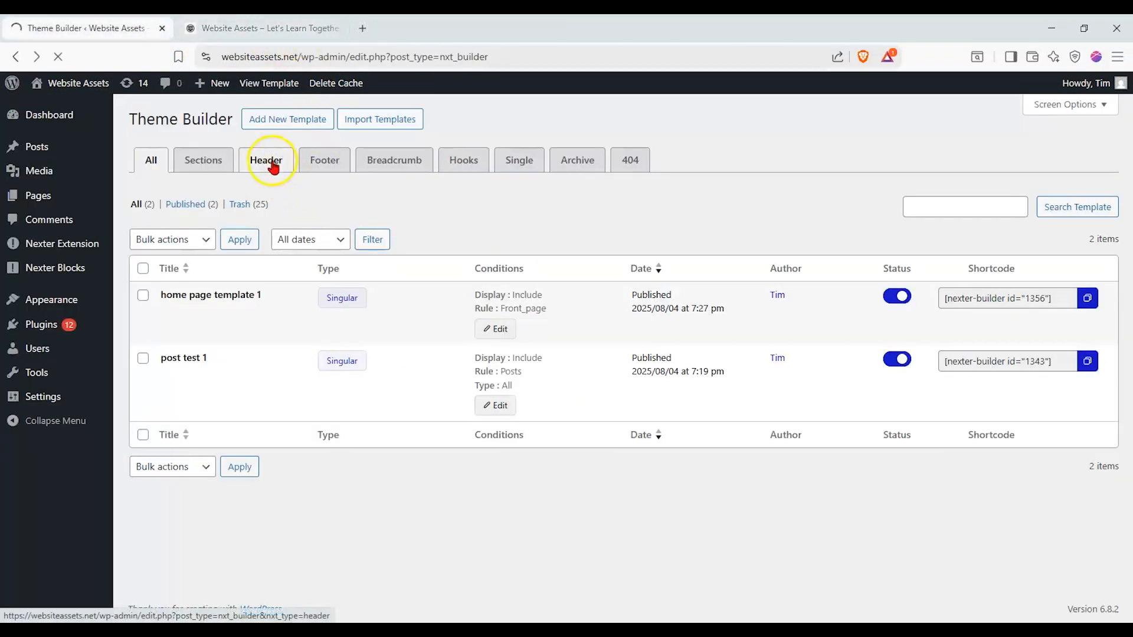
left_click(278, 120)
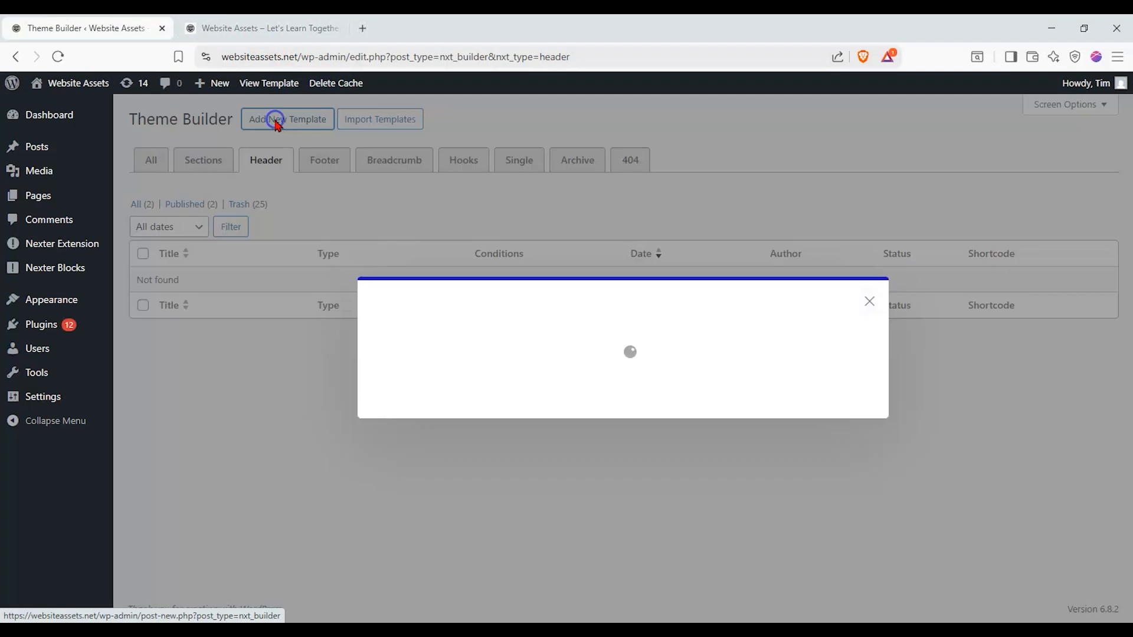
left_click(531, 338)
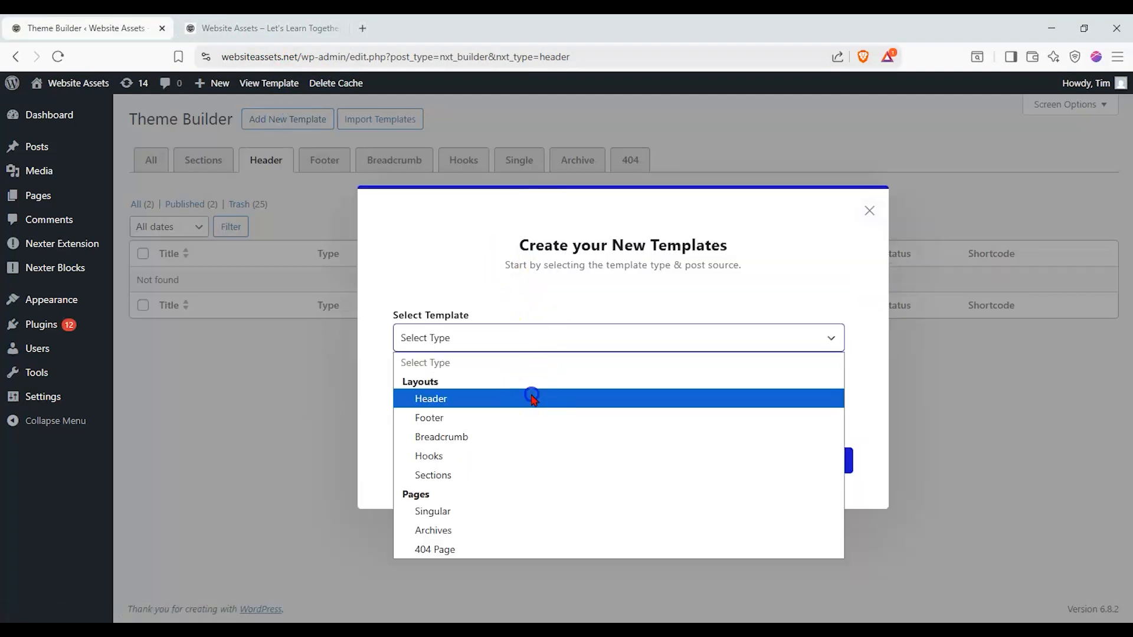
left_click(533, 395)
left_click(542, 391)
type("h")
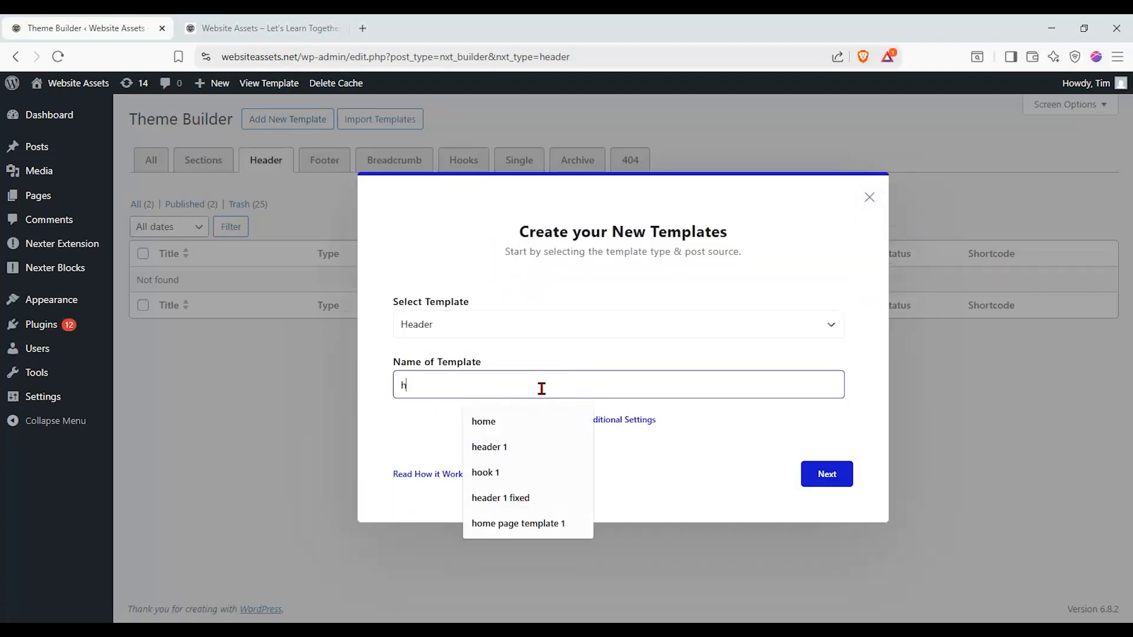
type("eader 2")
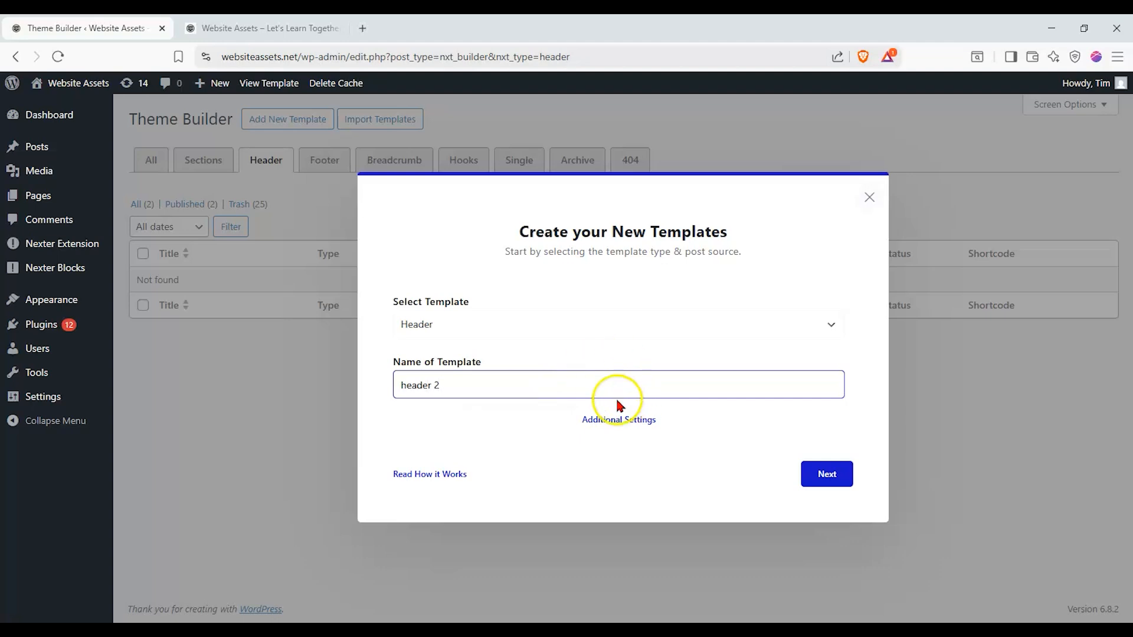
Keep the header's type as Normal in the additional settings and continue to the display conditions.
left_click(617, 419)
left_click(569, 425)
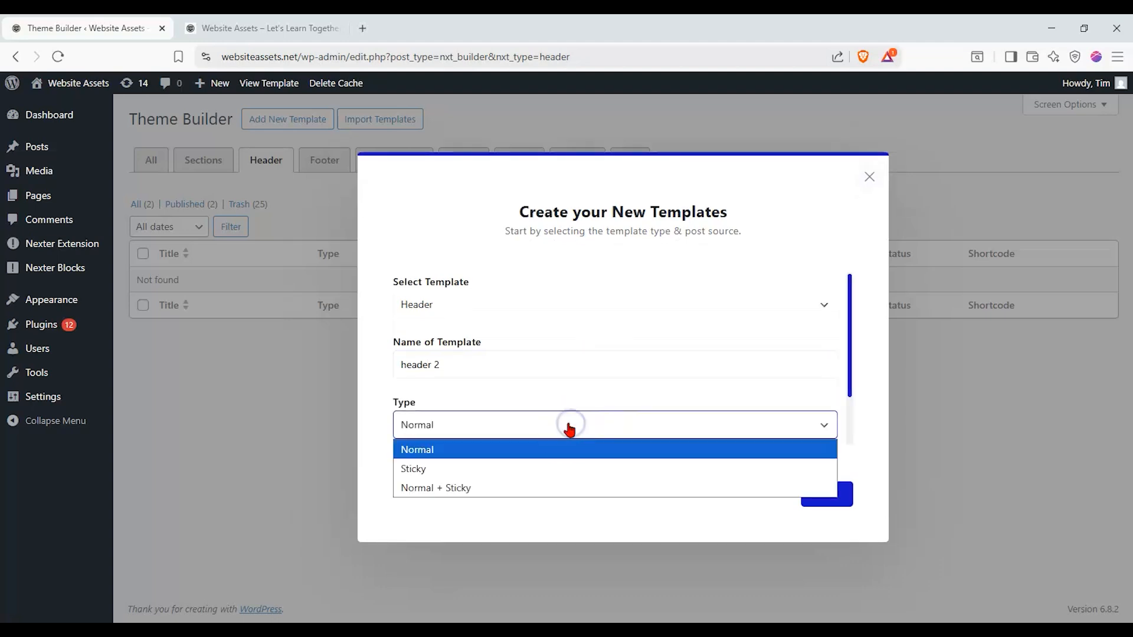
left_click(569, 425)
left_click(848, 494)
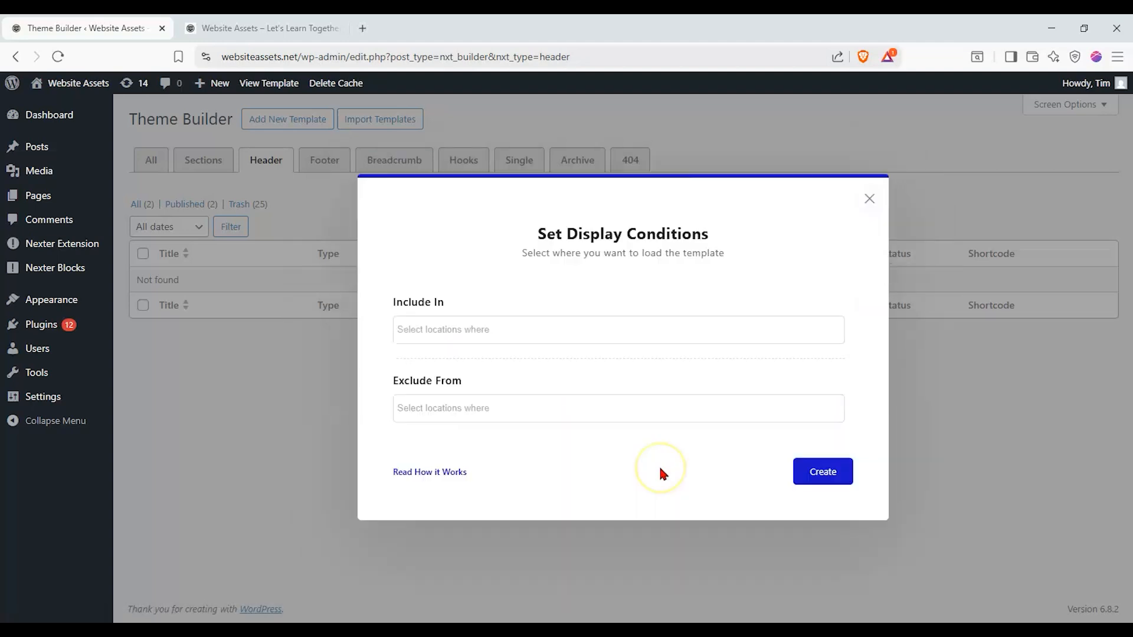
Include the Entire Website in the header 2 display conditions.
left_click(632, 335)
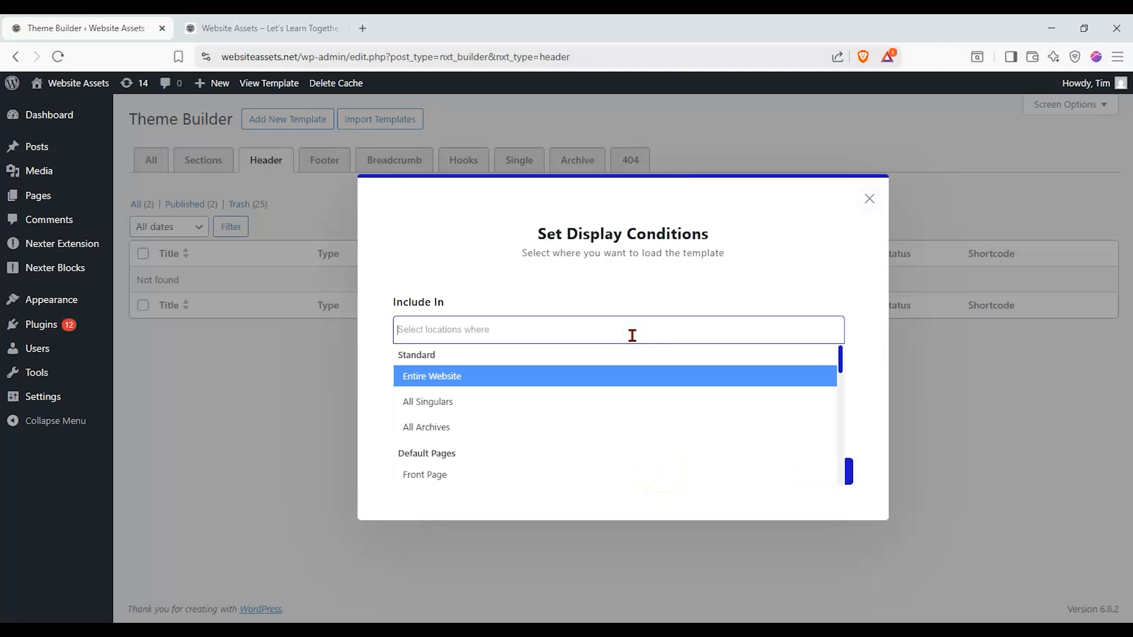
left_click(486, 402)
left_click(496, 343)
left_click(459, 331)
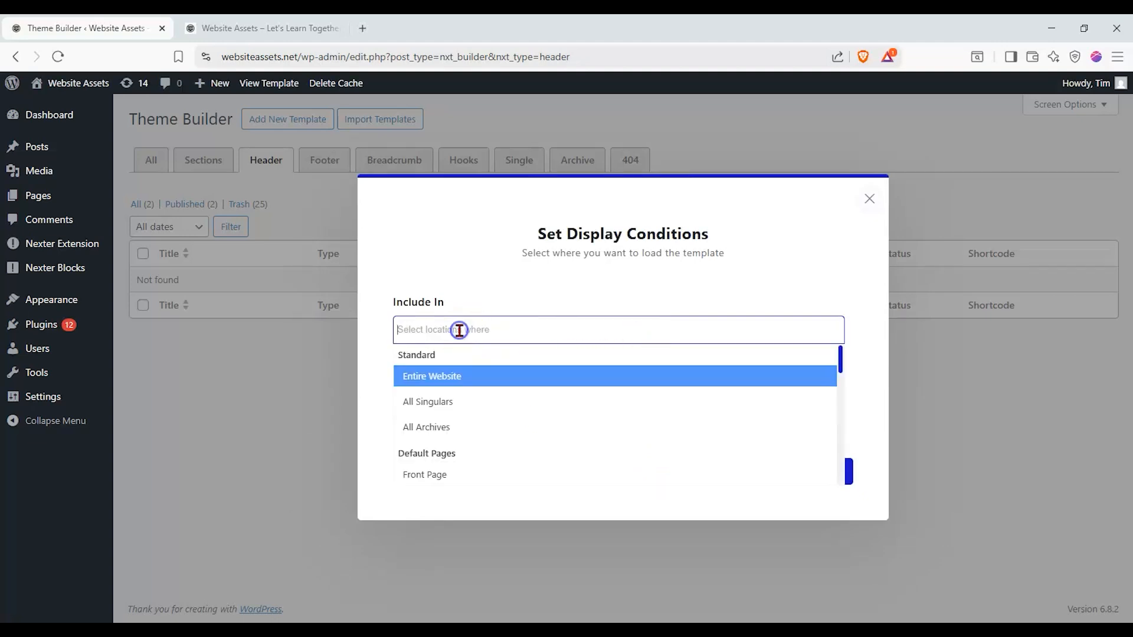
left_click(459, 378)
Look through the Exclude From locations, leave the exclusion empty, and create the header 2 template.
left_click(451, 410)
scroll(463, 531, "down", 8)
scroll(472, 525, "up", 5)
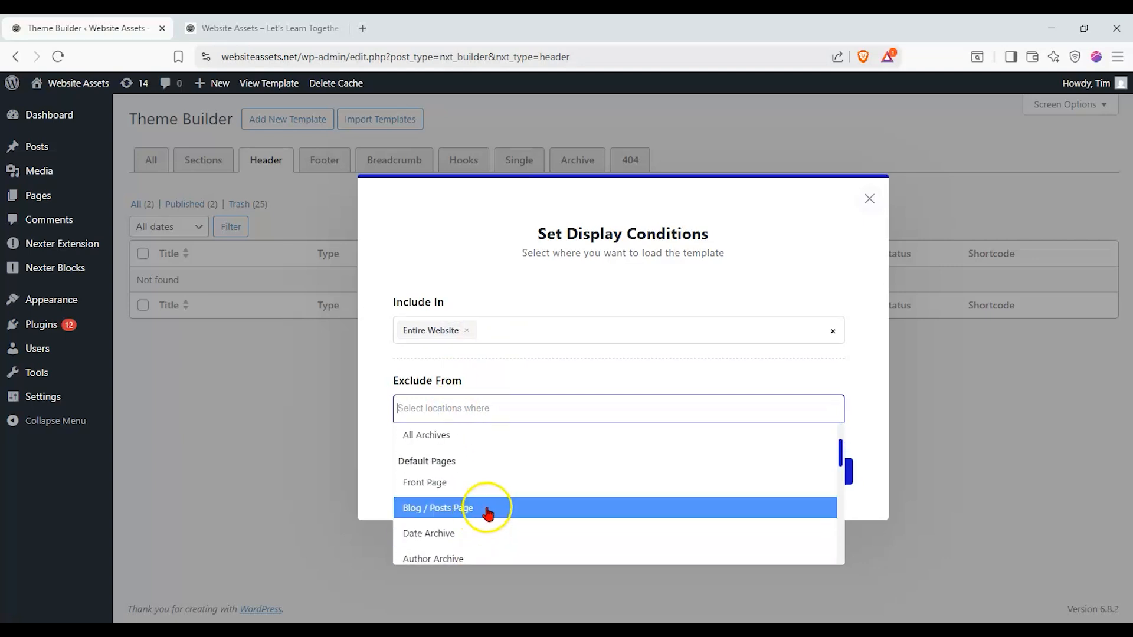
scroll(515, 481, "up", 3)
scroll(478, 490, "down", 5)
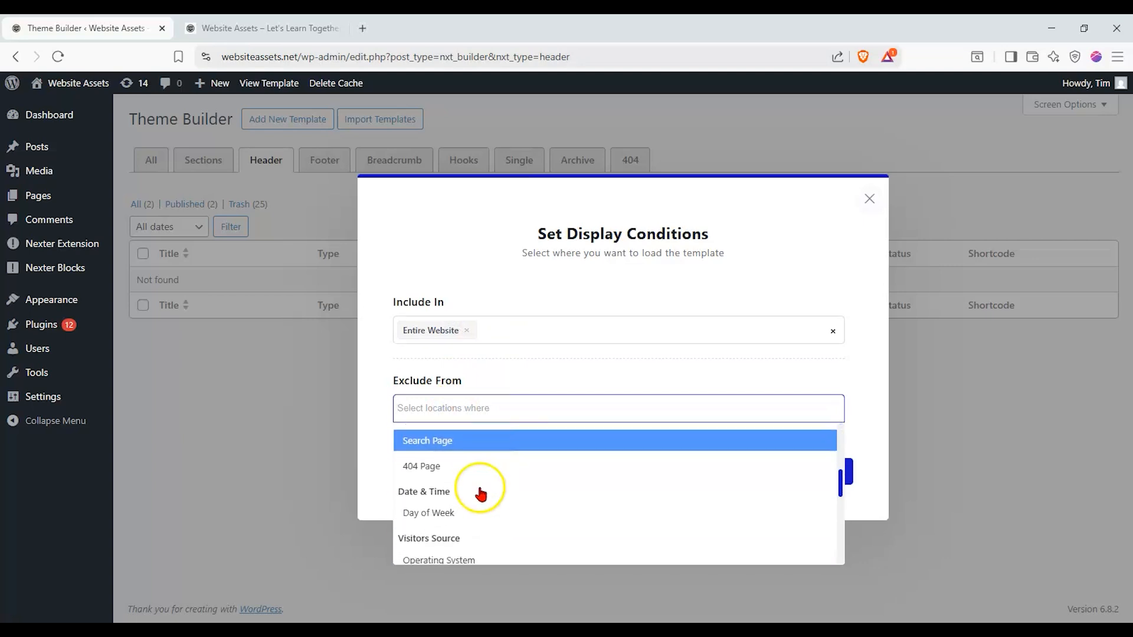
scroll(481, 494, "down", 10)
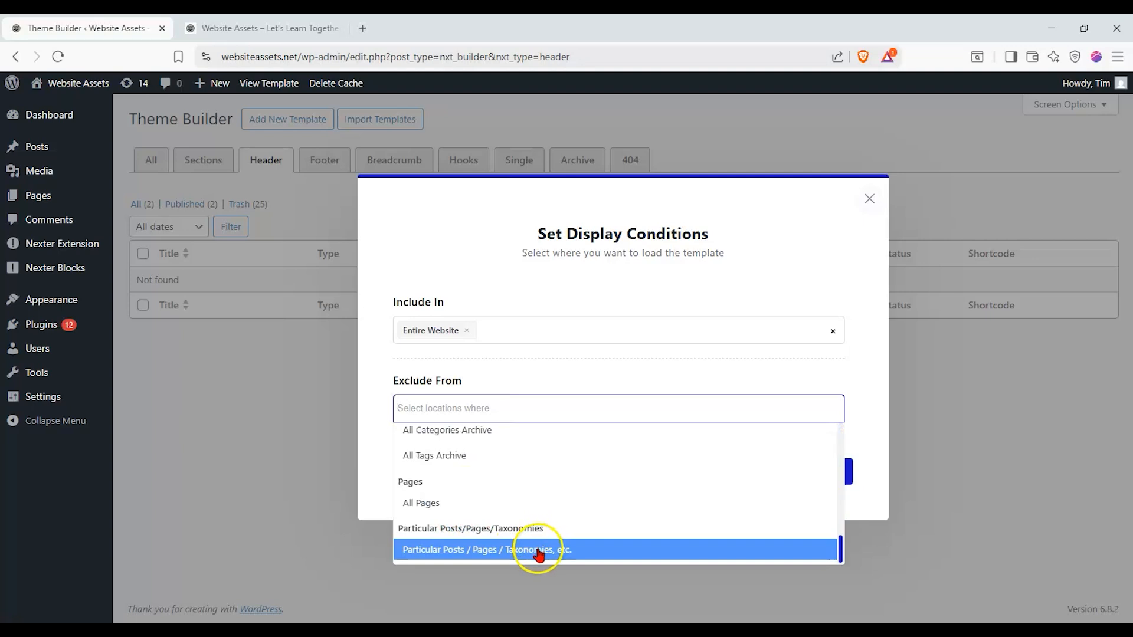
left_click(557, 383)
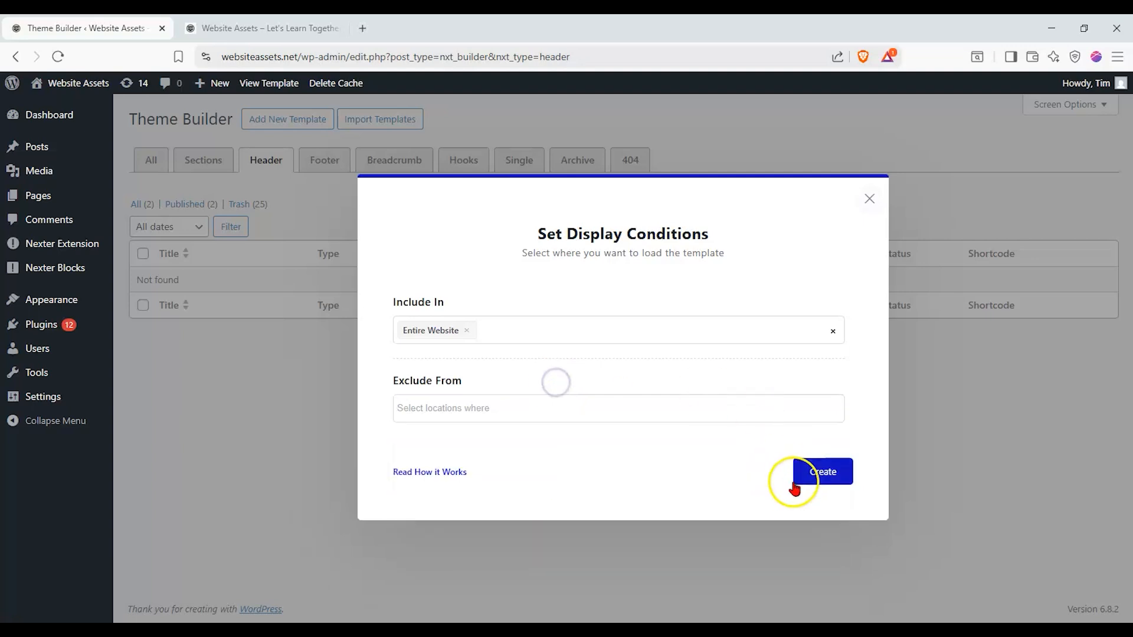
left_click(832, 481)
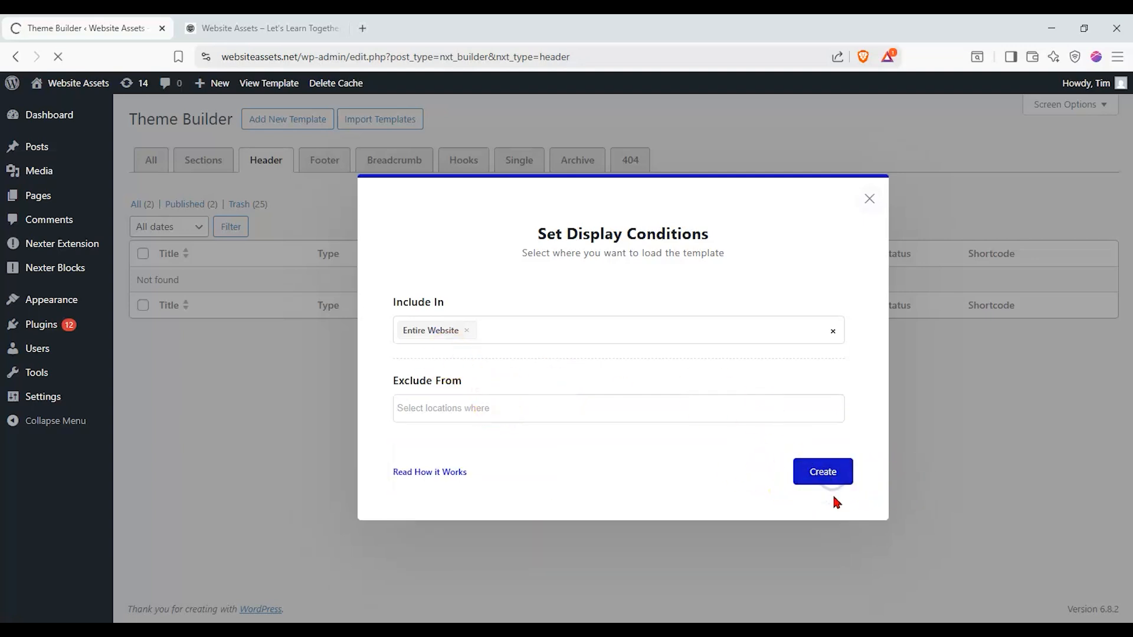
left_click(579, 496)
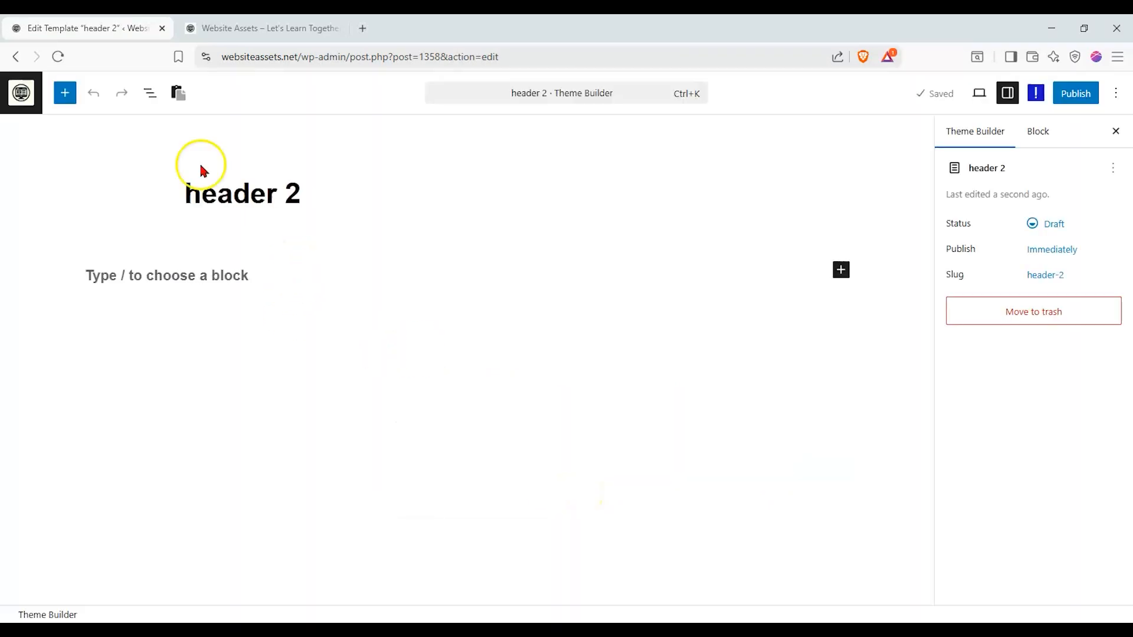
Add a Container block to header 2 with a two-column structure, a narrow column followed by a wide one.
left_click(65, 93)
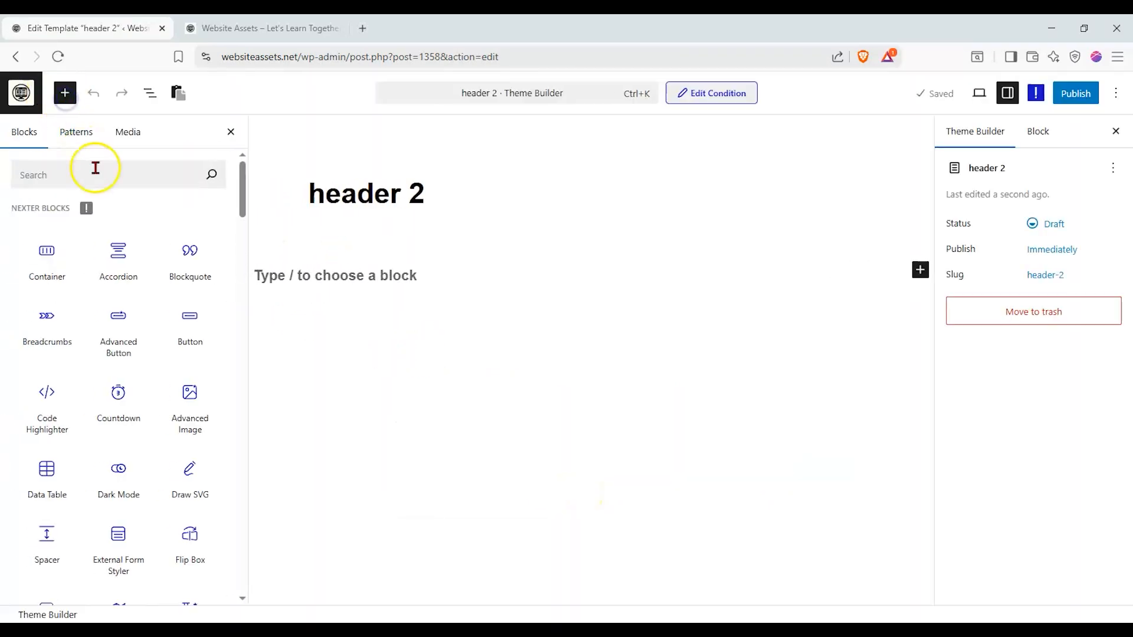
left_click(50, 248)
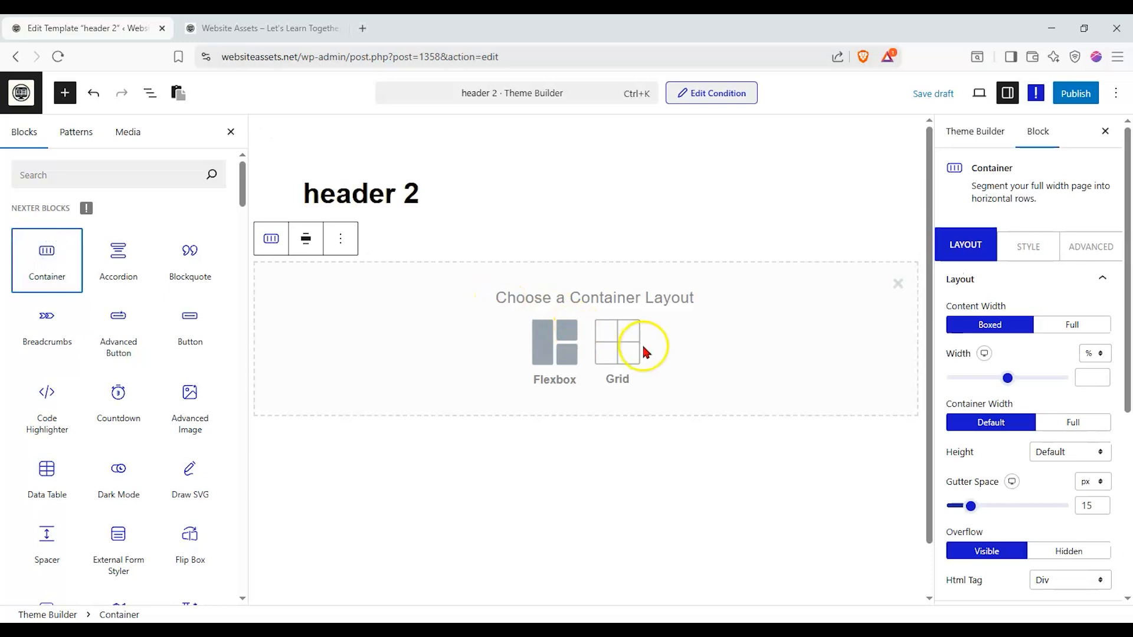
left_click(594, 346)
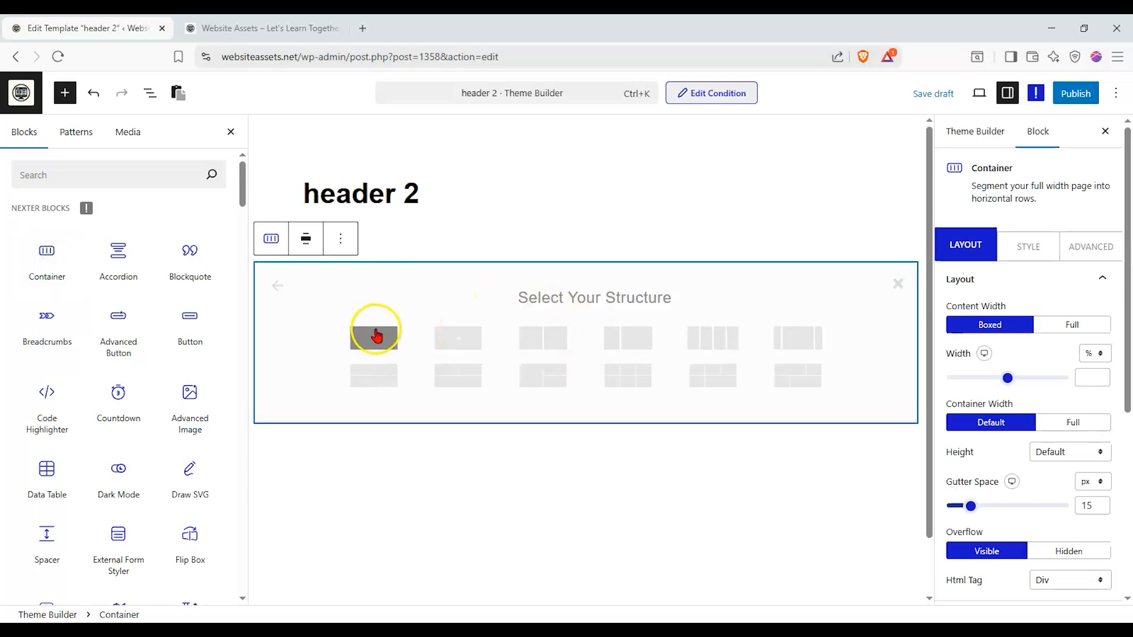
left_click(643, 349)
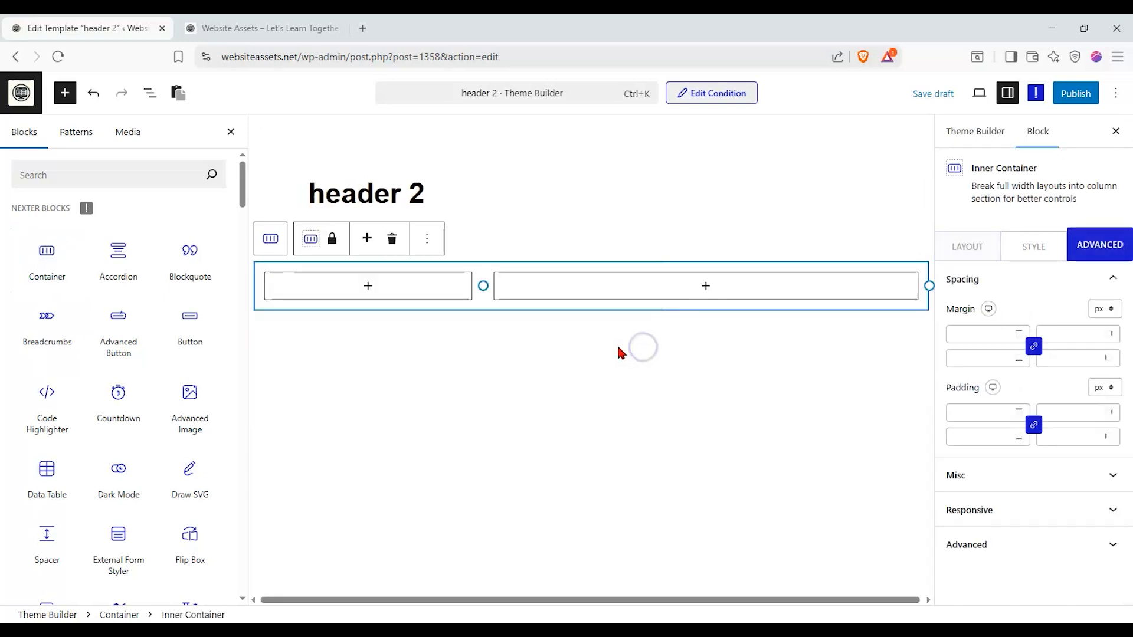
Search the blocks for "logo" and place the Nexter Site Logo block in the container's narrow column.
left_click(97, 175)
type("ico")
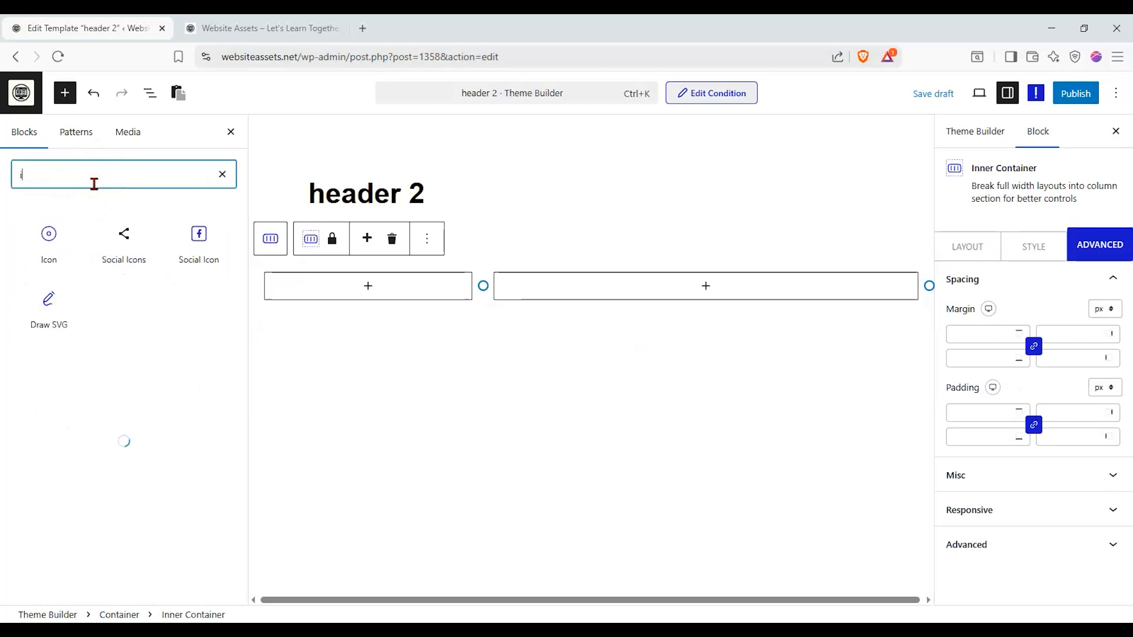
key("BackSpace")
type("logo")
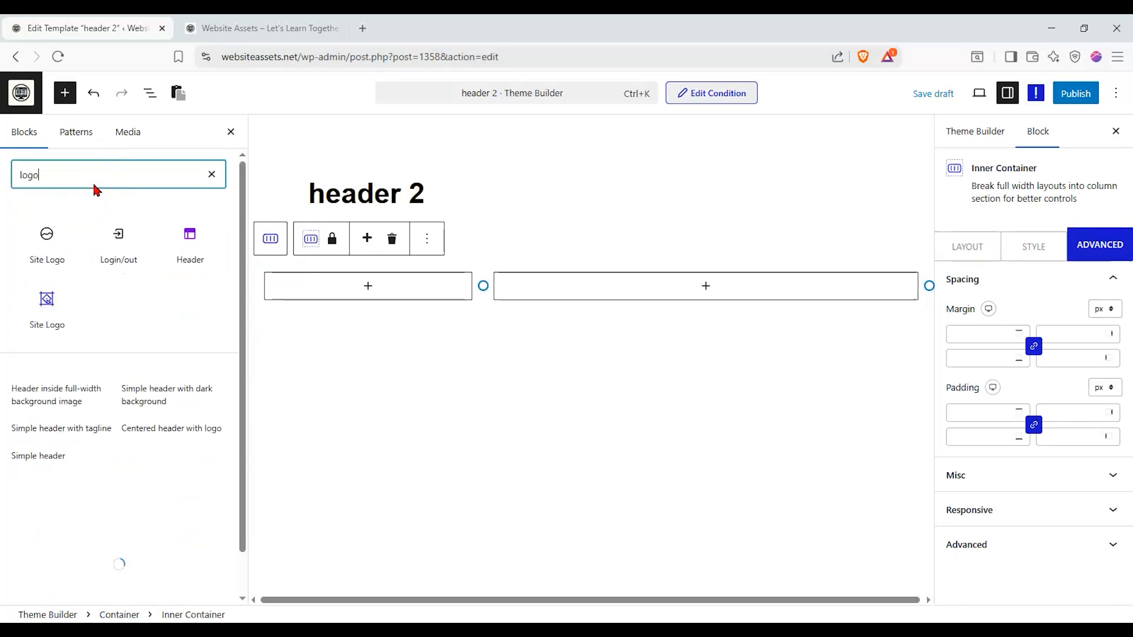
left_click_drag(47, 300, 413, 292)
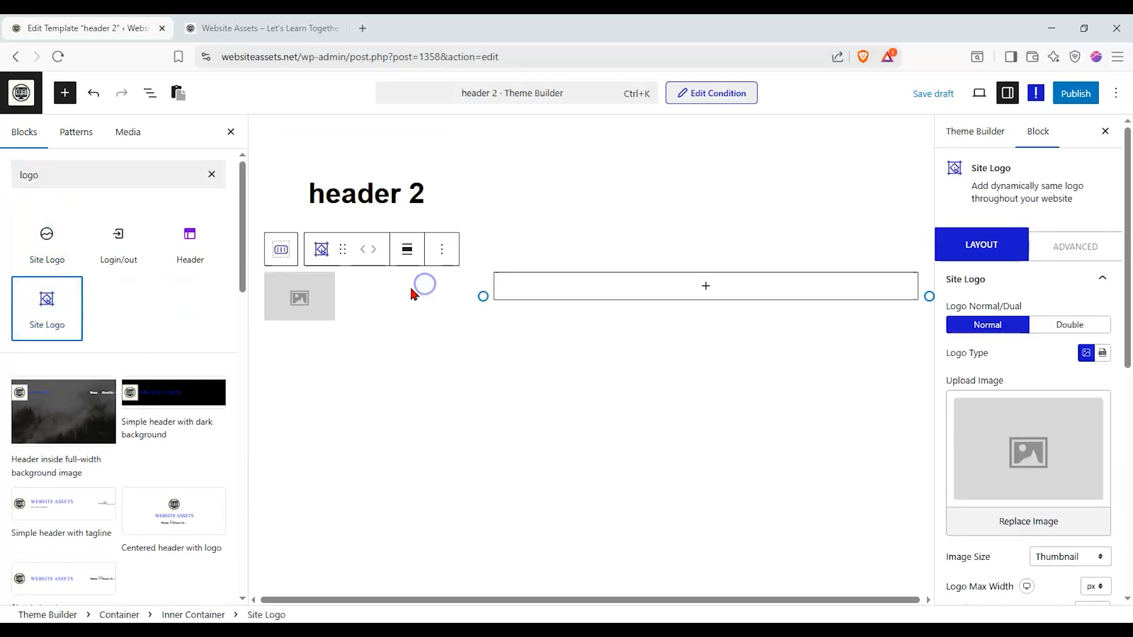
Set the website icon from the media library as the Site Logo image and centre its alignment.
left_click(1024, 435)
left_click(68, 254)
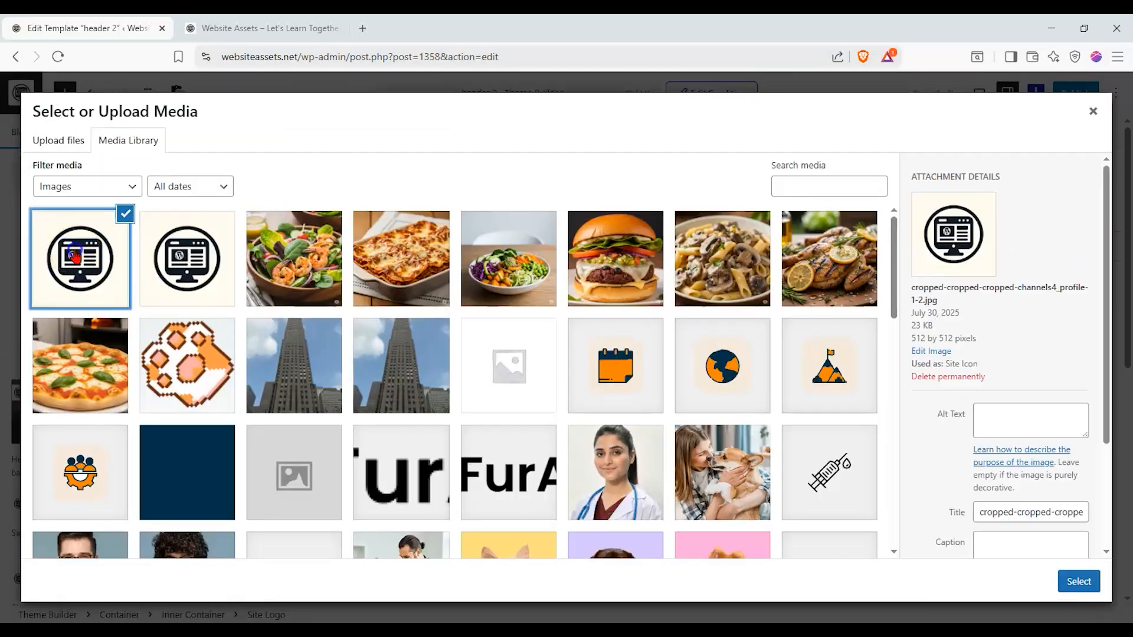
left_click(1079, 581)
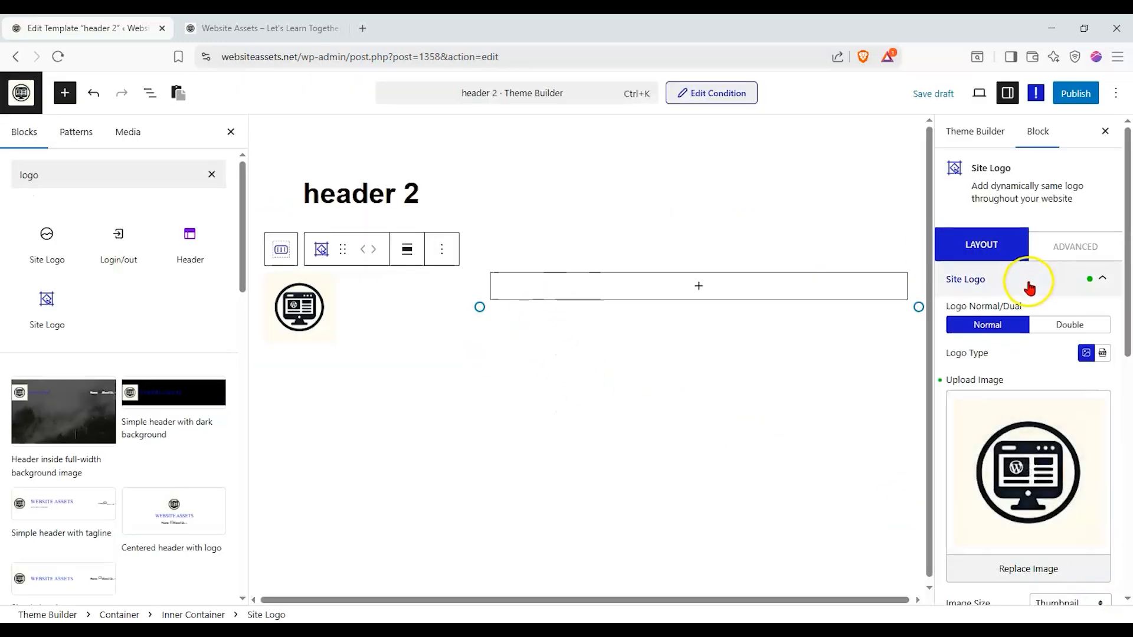
scroll(1029, 286, "down", 4)
left_click(1073, 482)
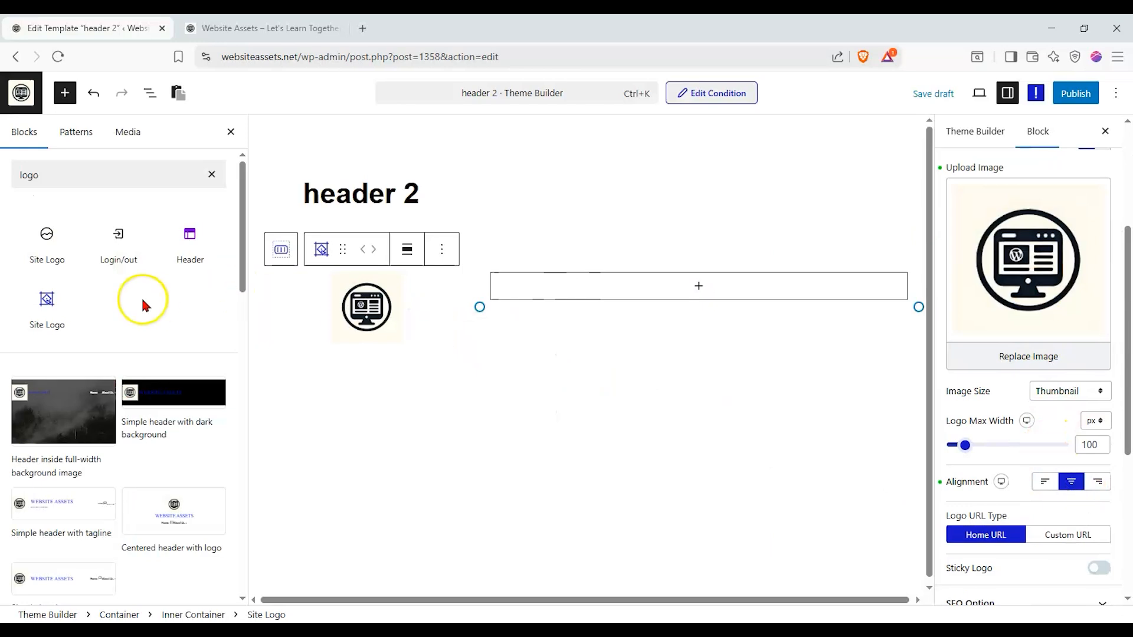
Search the blocks for "social", place the Nexter Social Icon block in the wide column, and publish header 2.
left_click(80, 178)
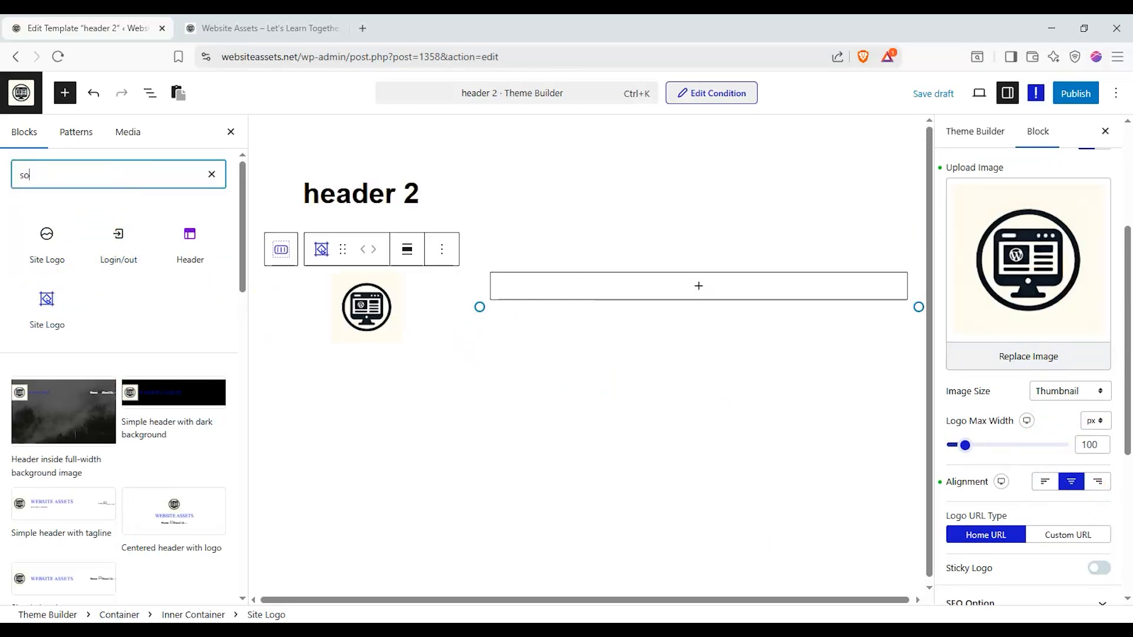
type("social")
left_click_drag(127, 245, 730, 295)
left_click(1076, 93)
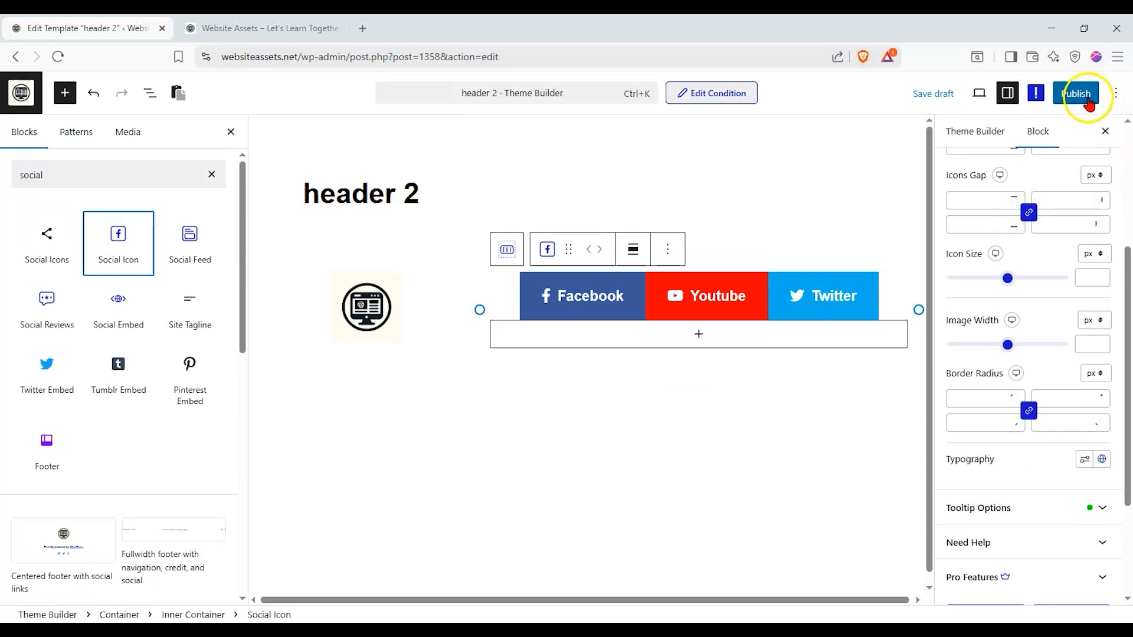
left_click(1052, 133)
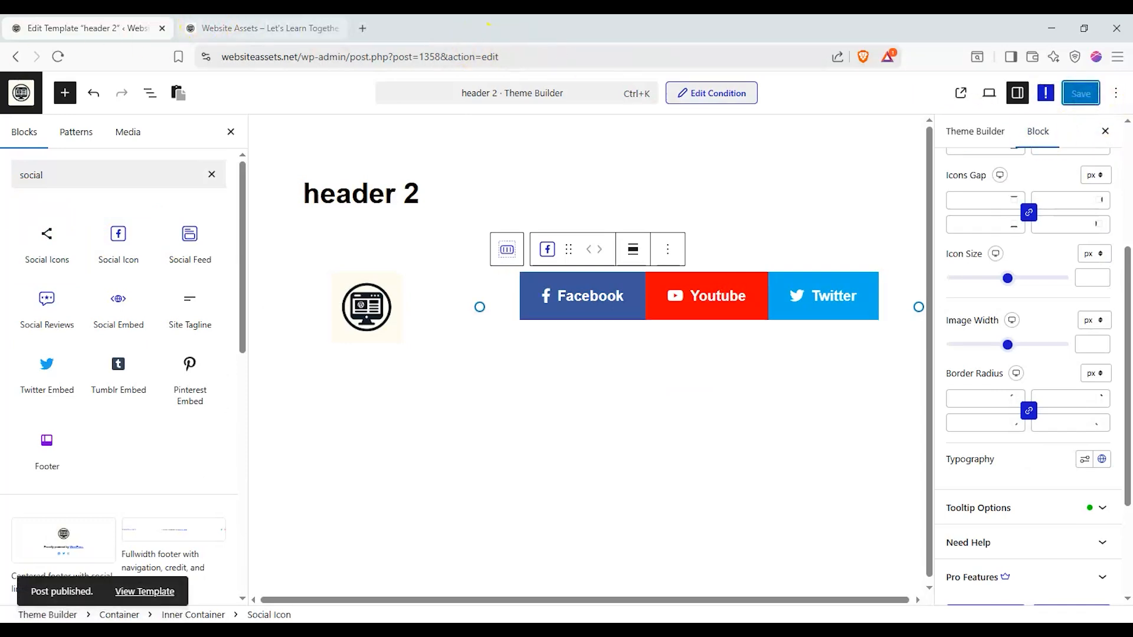
Check the header 2 logo and social icons on the live front page, then return to the header 2 editor.
left_click(263, 28)
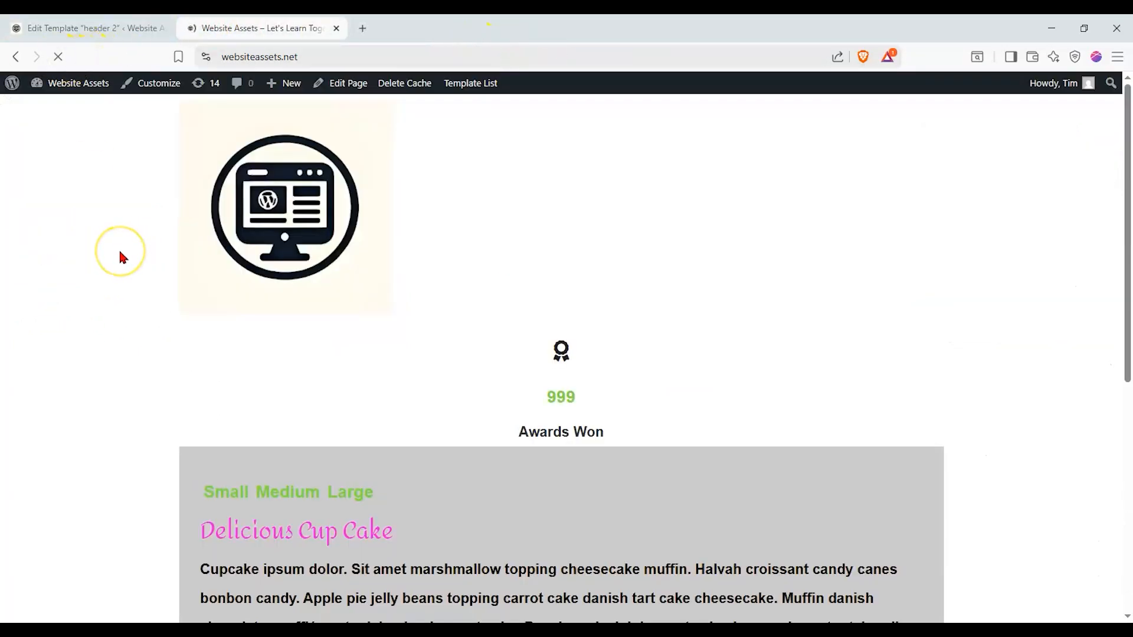
scroll(236, 363, "down", 2)
scroll(236, 360, "up", 2)
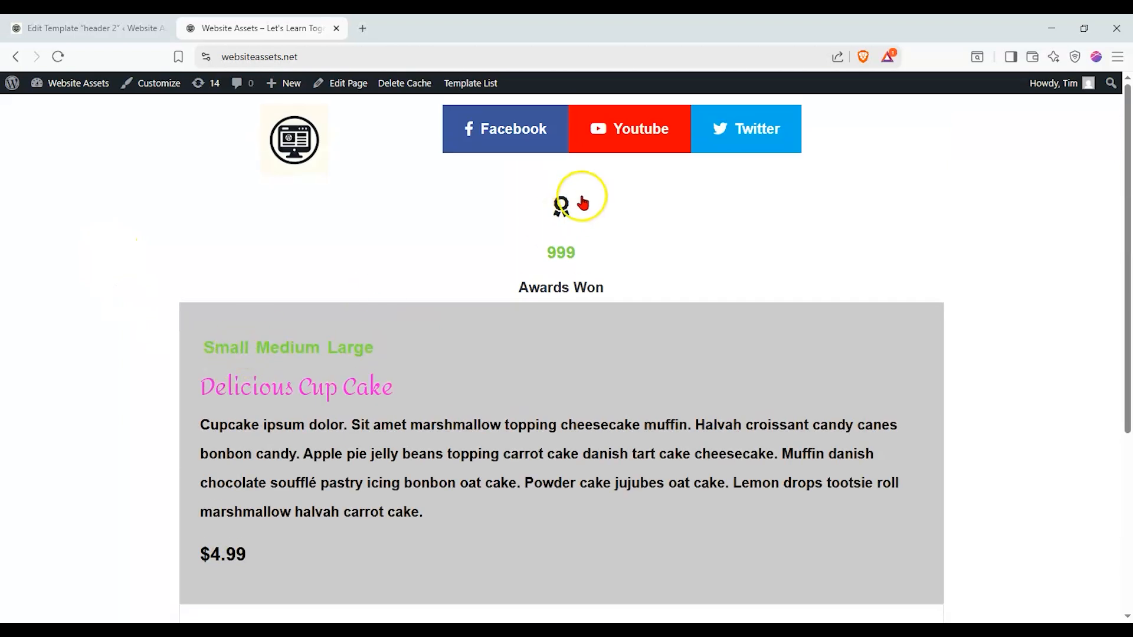
scroll(534, 267, "down", 3)
scroll(533, 267, "up", 3)
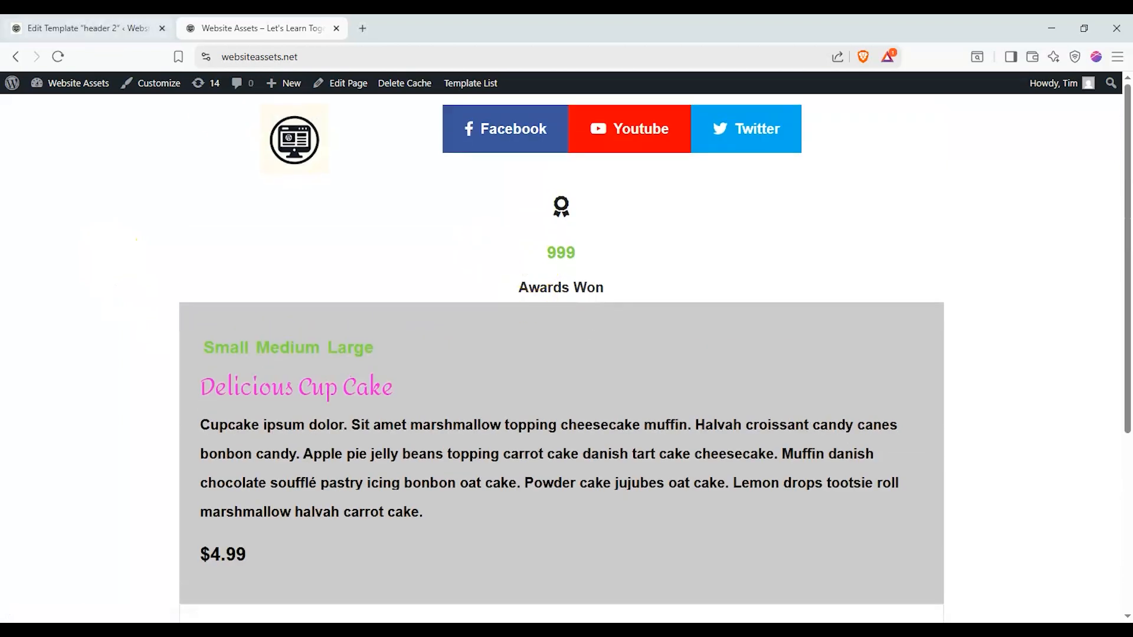
left_click(89, 28)
left_click(142, 147)
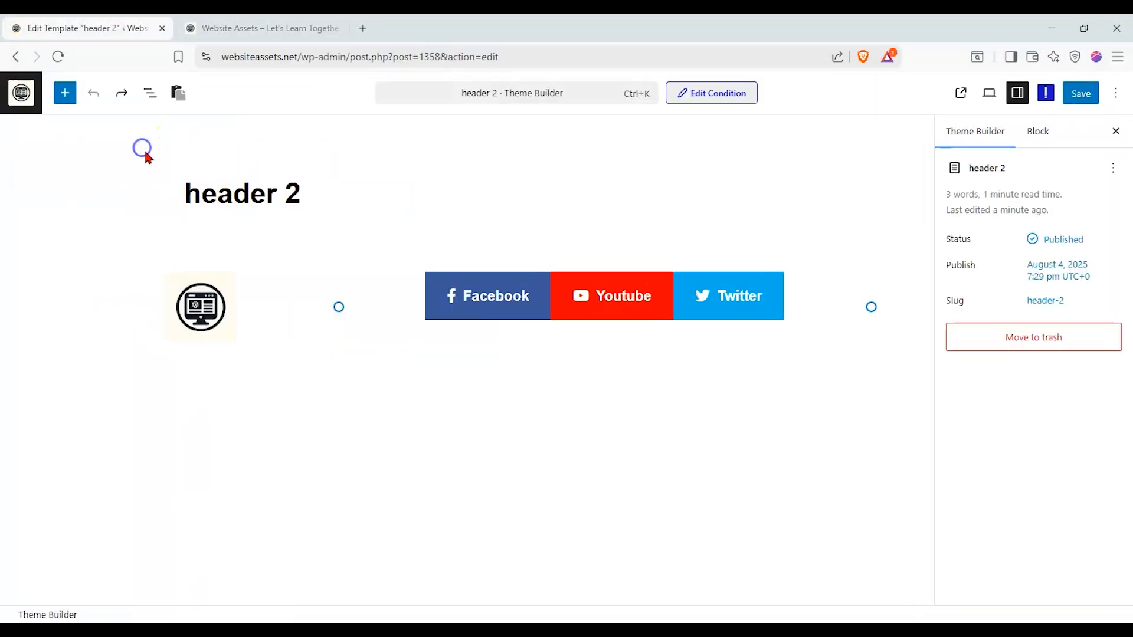
left_click(382, 348)
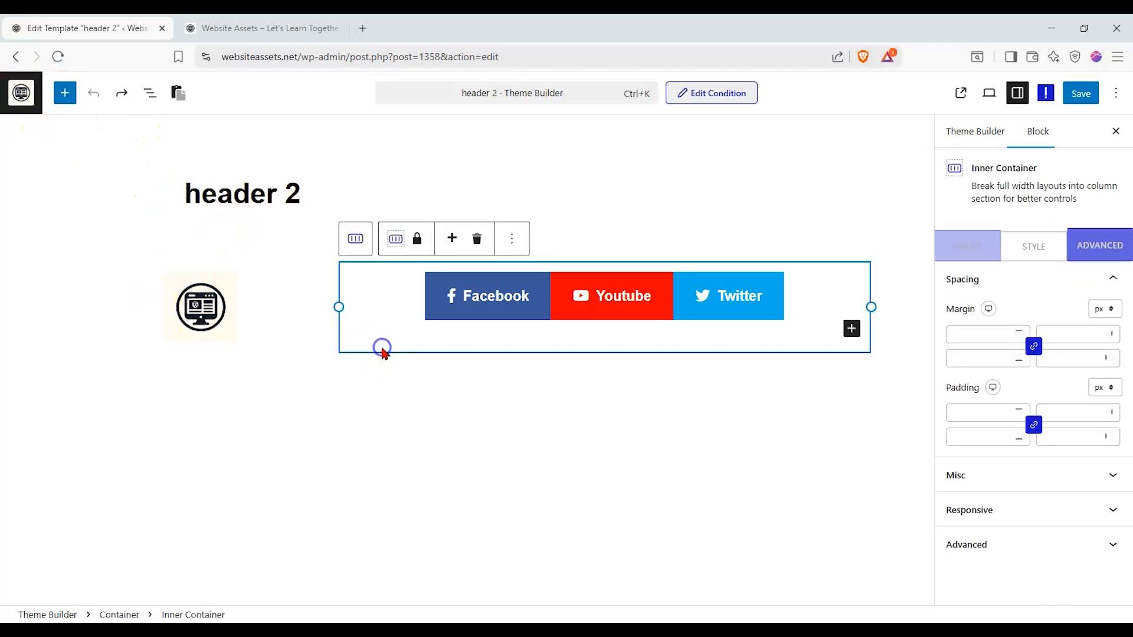
left_click(276, 279, "shift")
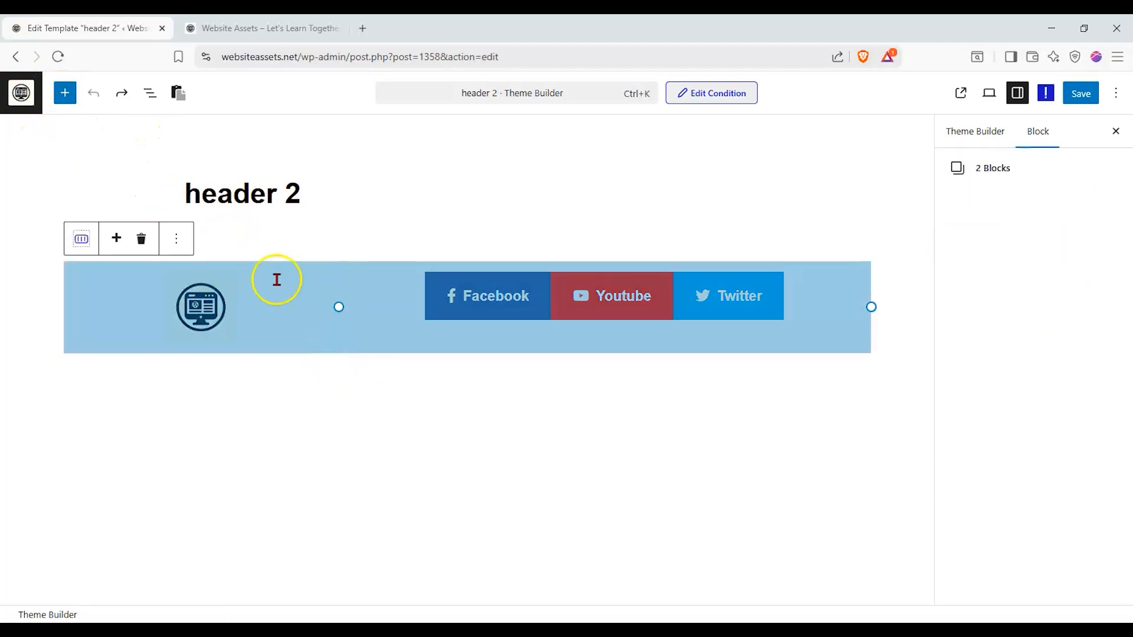
left_click(178, 240)
left_click(121, 305)
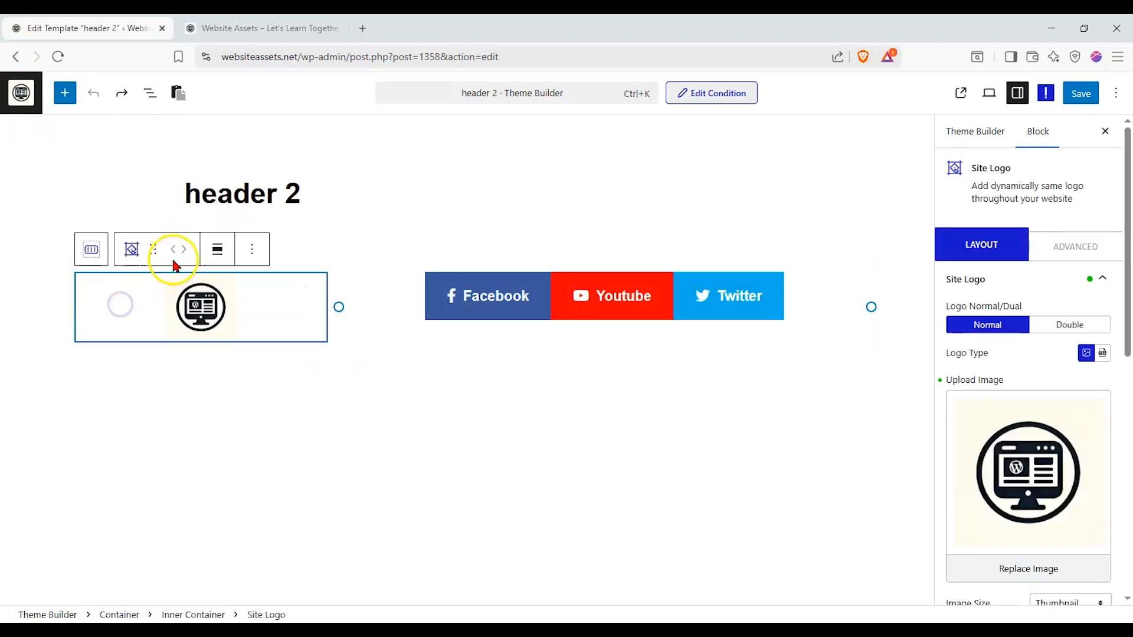
Select the outer Container that holds the logo and social icon columns and wrap it in a Group.
left_click(98, 246)
left_click(232, 239)
left_click(77, 238)
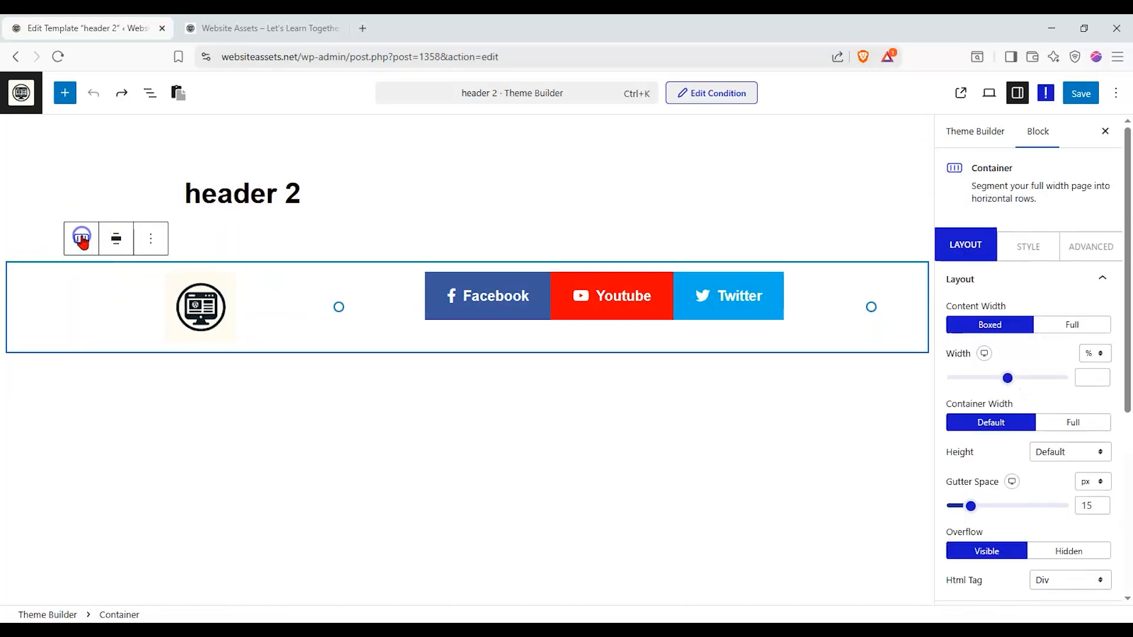
left_click(152, 93)
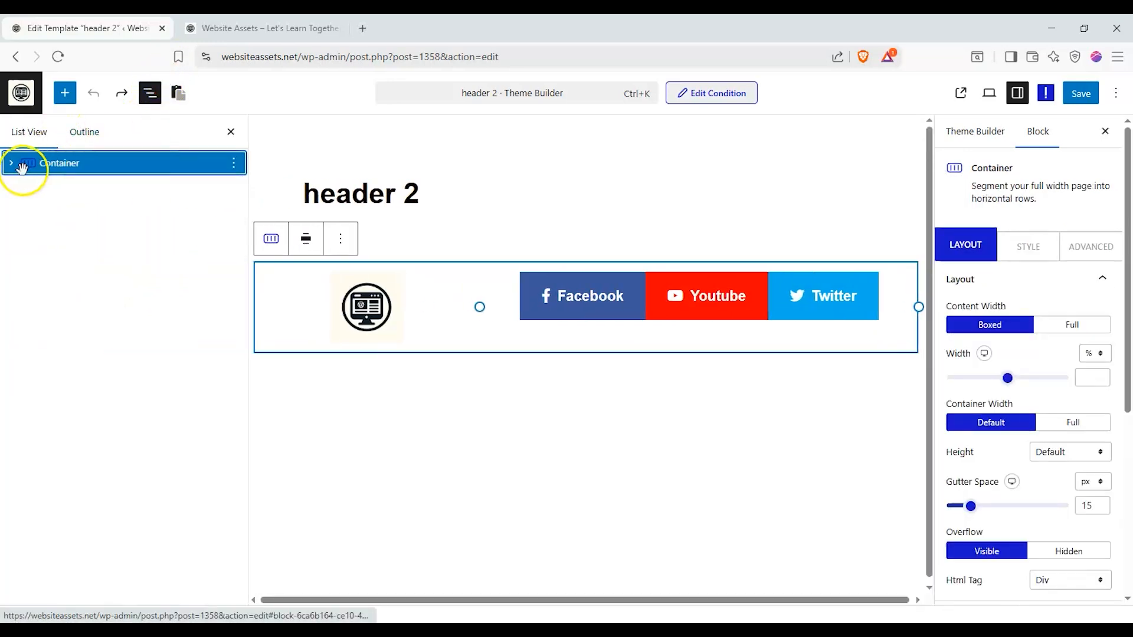
left_click(232, 161)
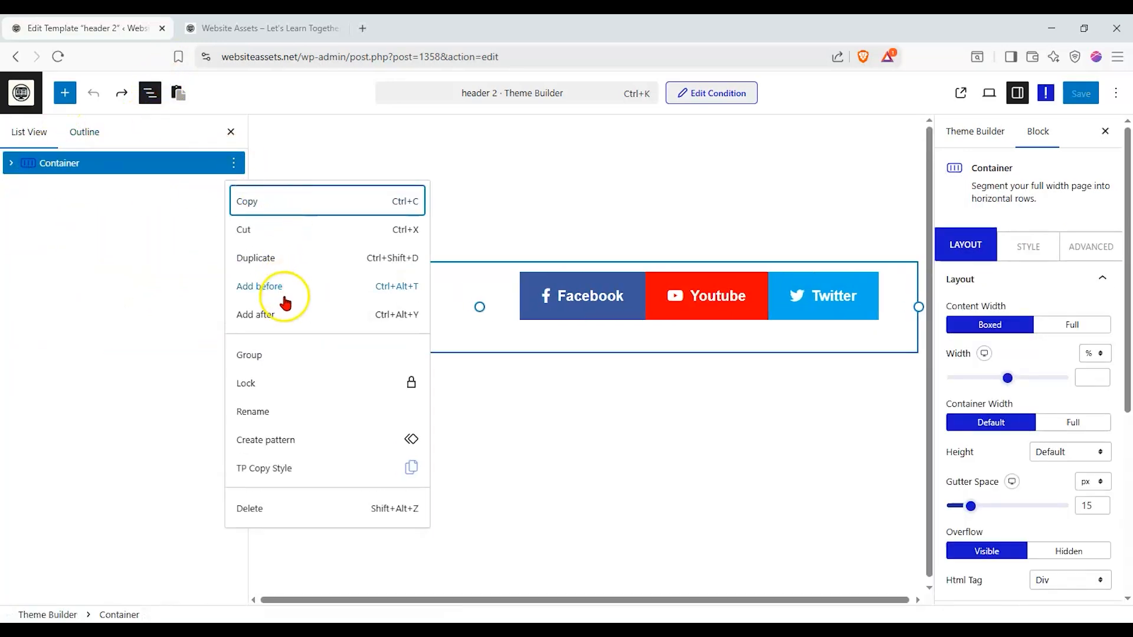
left_click(282, 351)
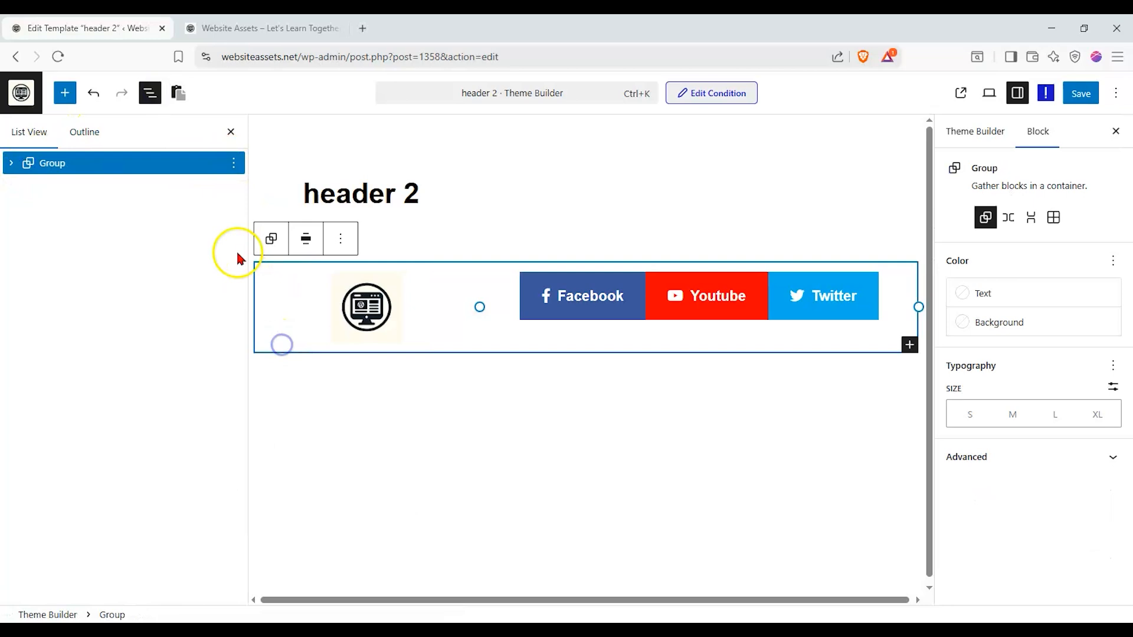
Create a synced pattern named "header 2 pattern" from the Group.
left_click(234, 163)
left_click(310, 549)
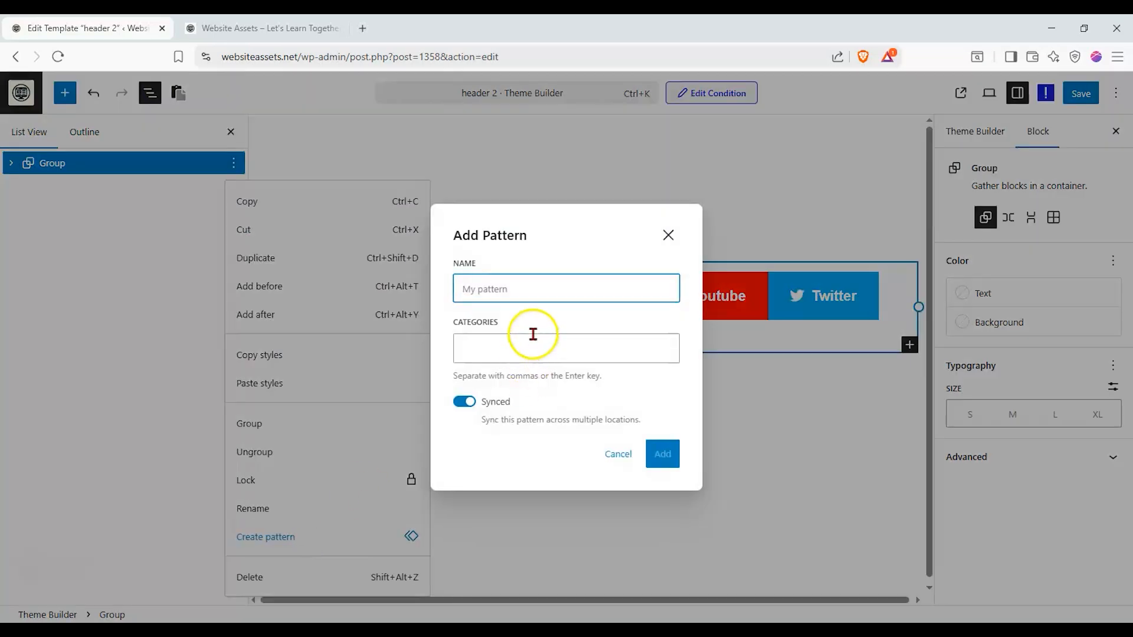
left_click(533, 282)
type("heaed")
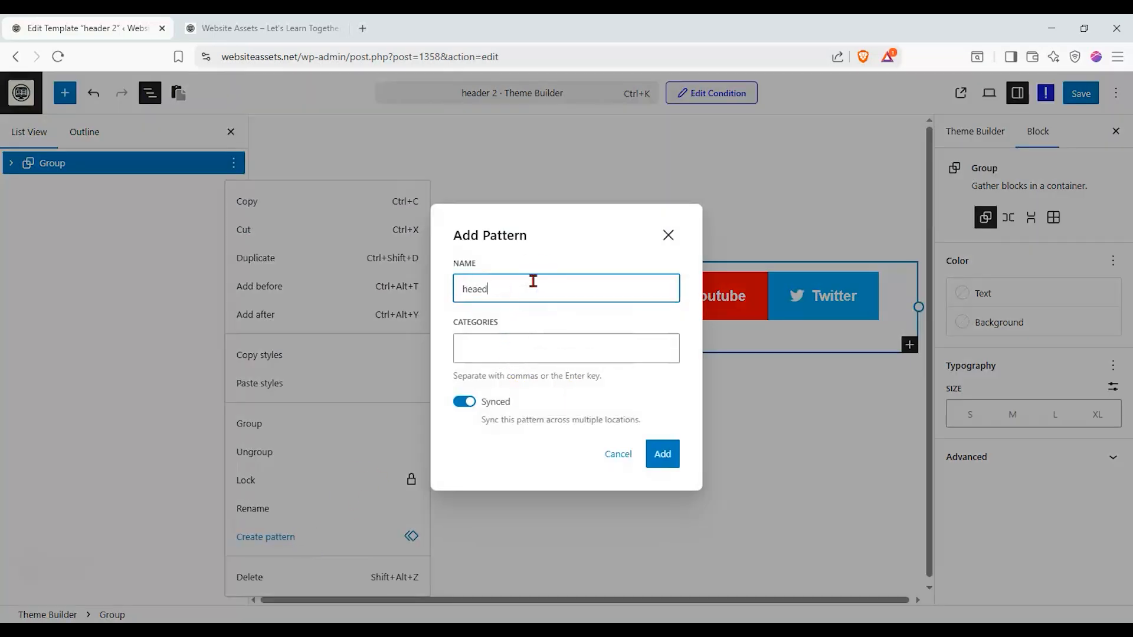
key("BackSpace")
key("BackSpace")
type("der 2 pattern")
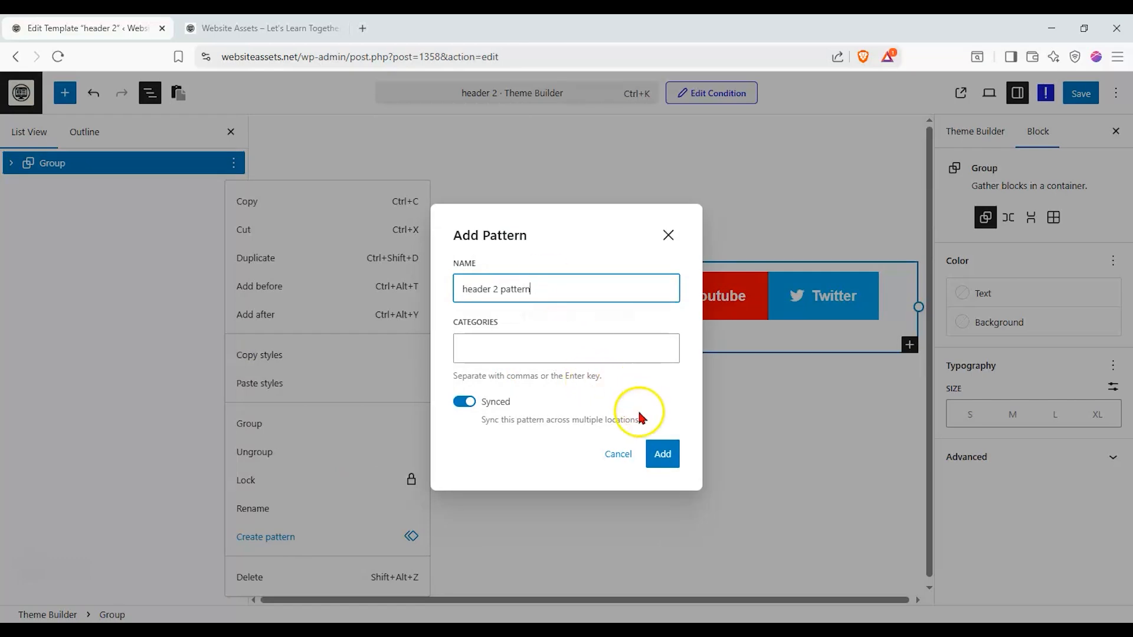
left_click(669, 468)
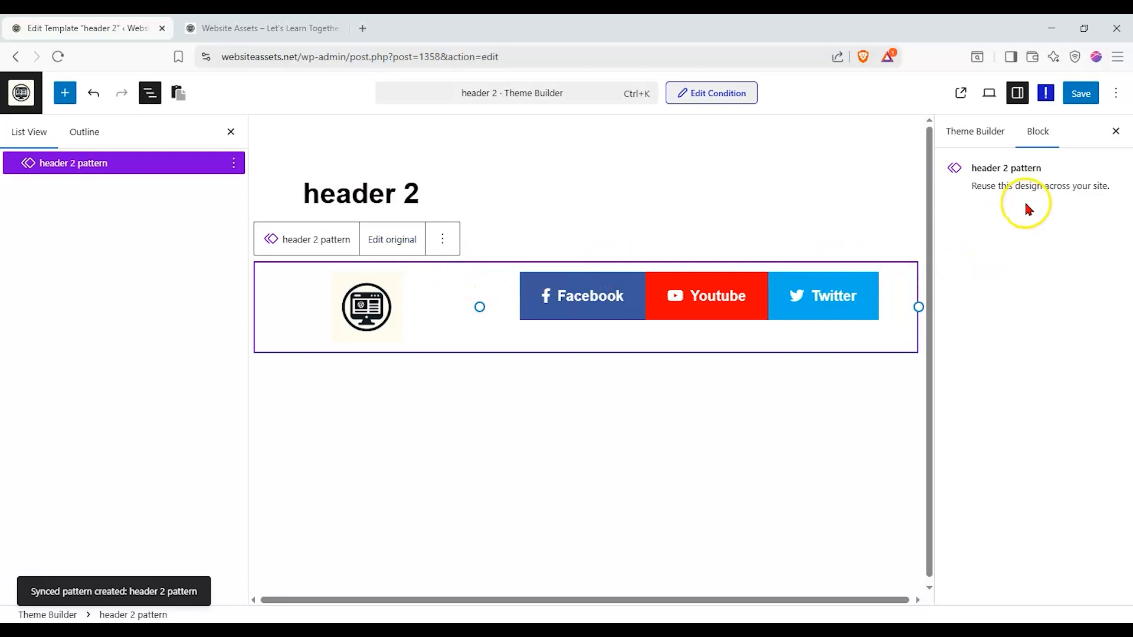
Leave header 2 without saving its changes and open home page template 1 for editing.
left_click(16, 56)
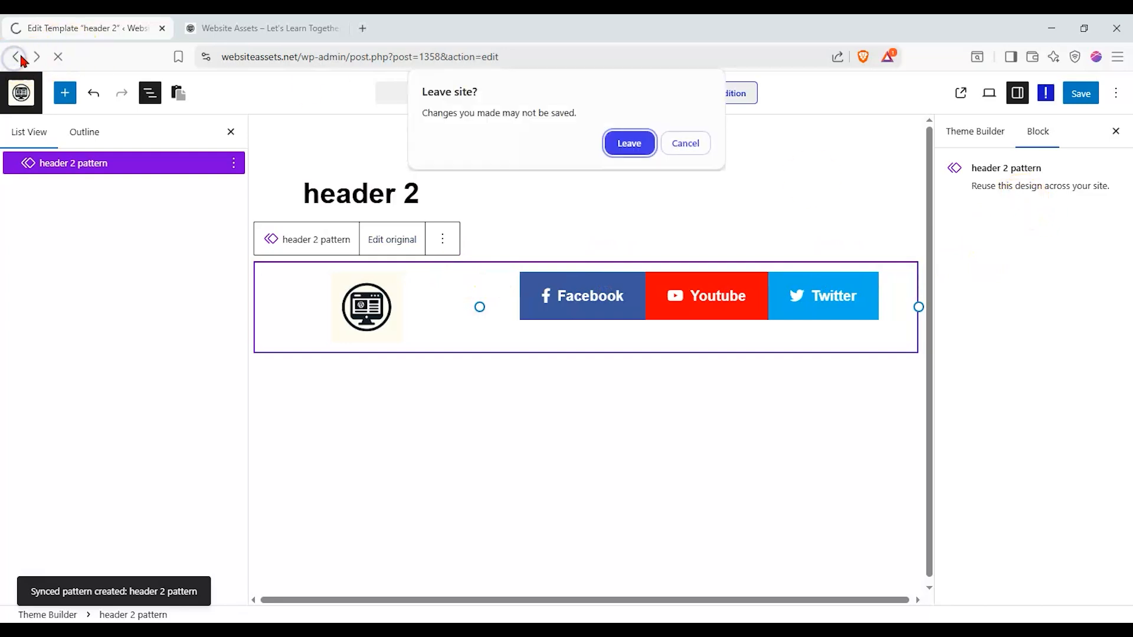
left_click(630, 144)
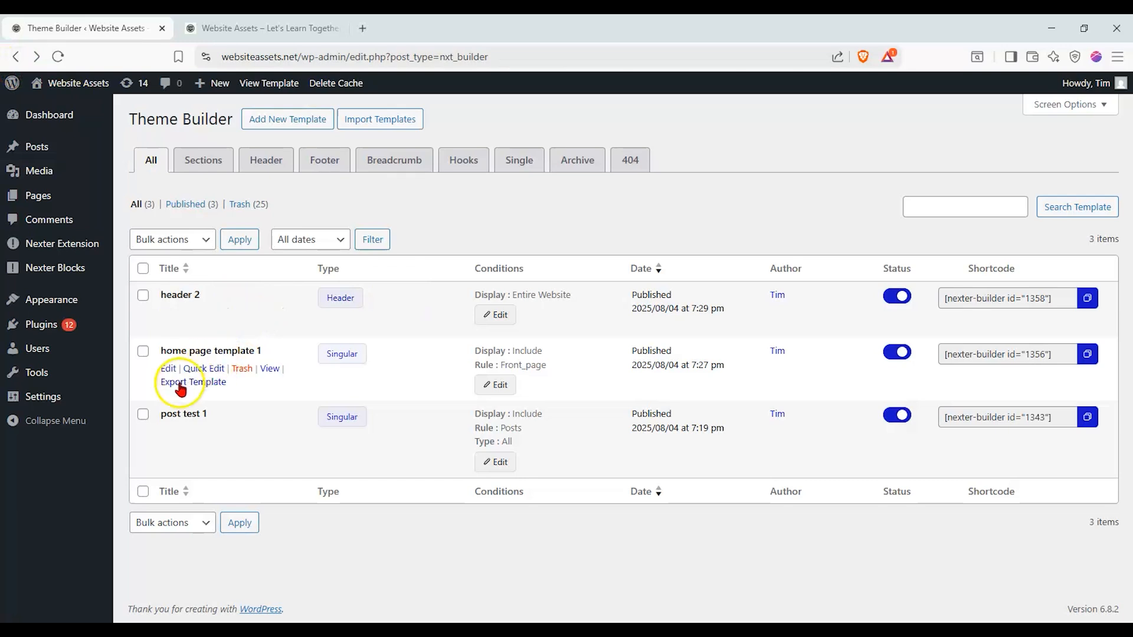
left_click(170, 368)
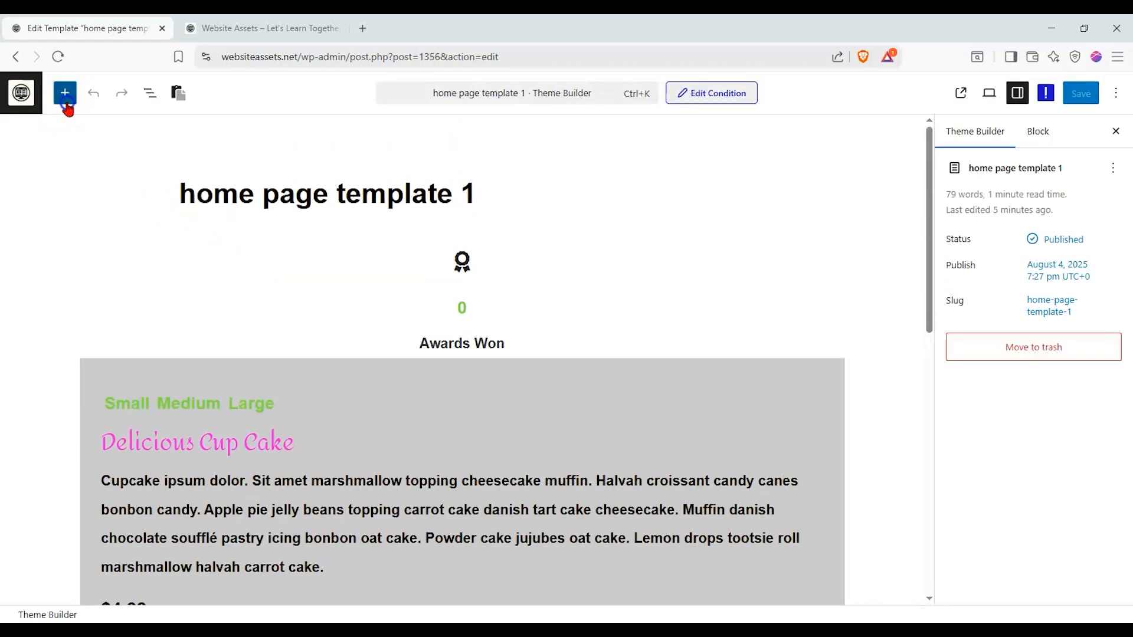
Search the blocks for "head", insert the header 2 pattern above the awards counter, and save the template.
left_click(65, 99)
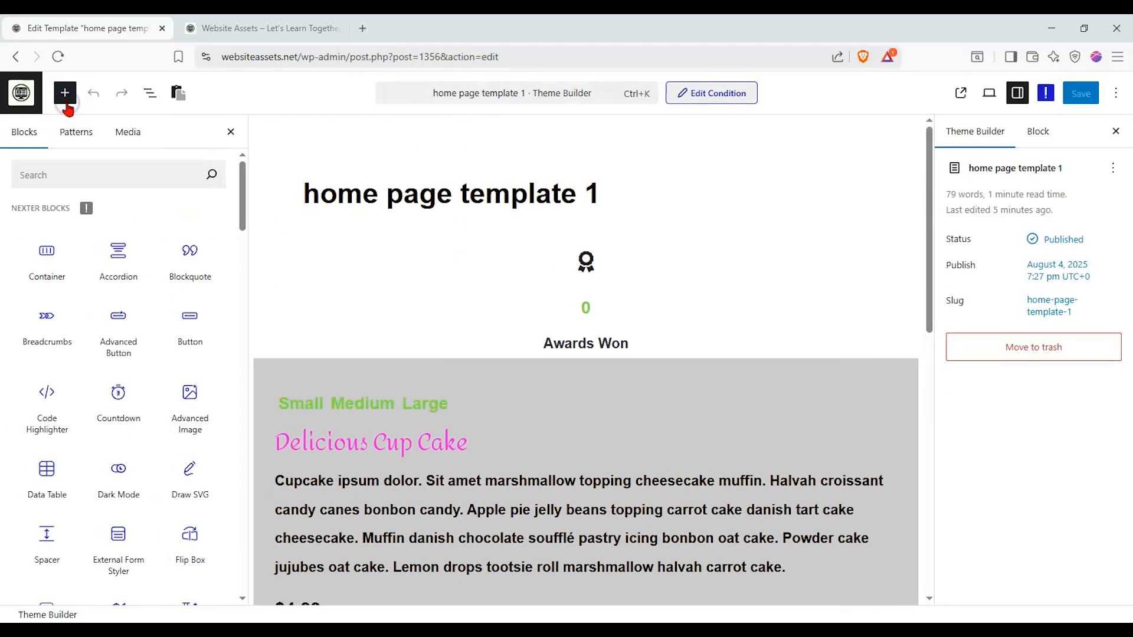
left_click(100, 177)
type("pa")
key("BackSpace")
key("BackSpace")
type("head")
left_click_drag(67, 394, 536, 346)
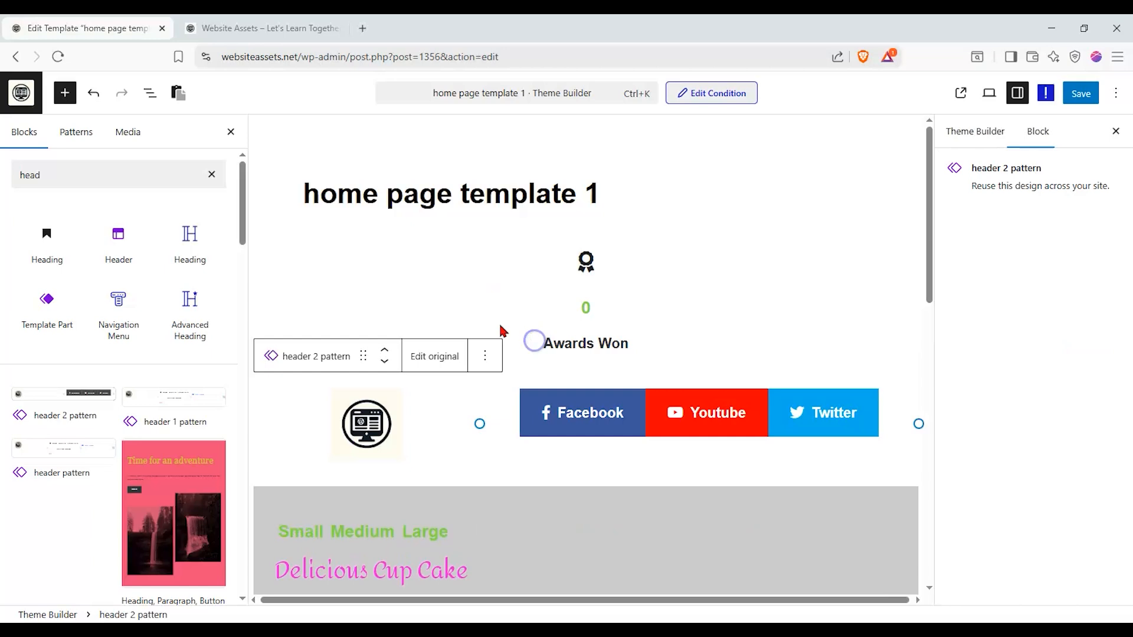
left_click(381, 348)
left_click(1082, 93)
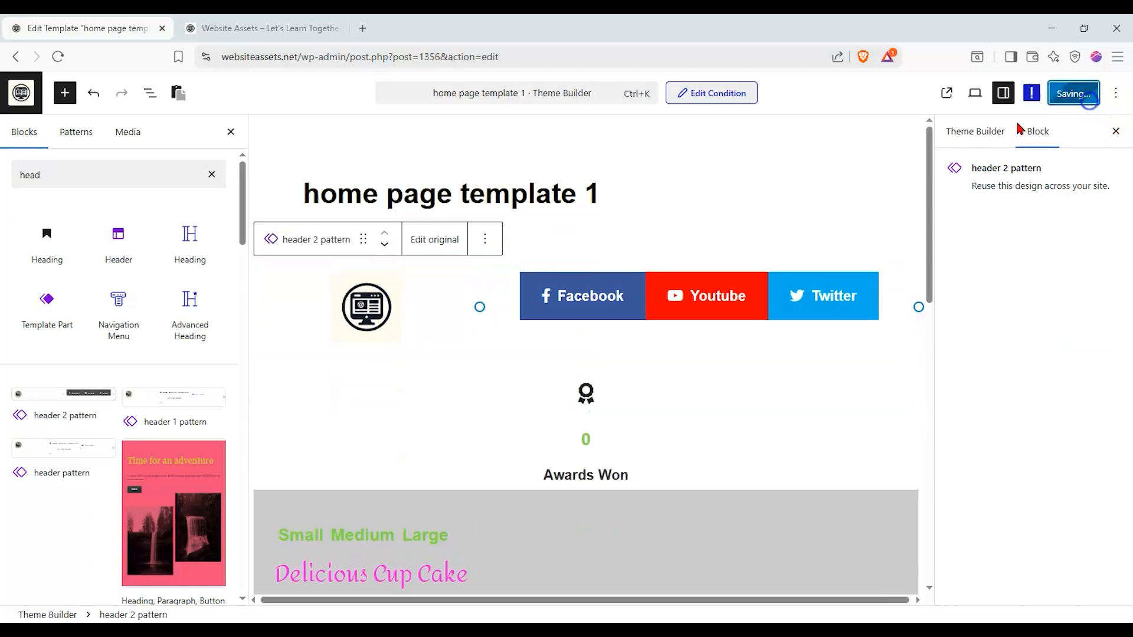
Check the inserted header pattern on the live front page and return to the home page template 1 editor.
key("ctrl+Tab")
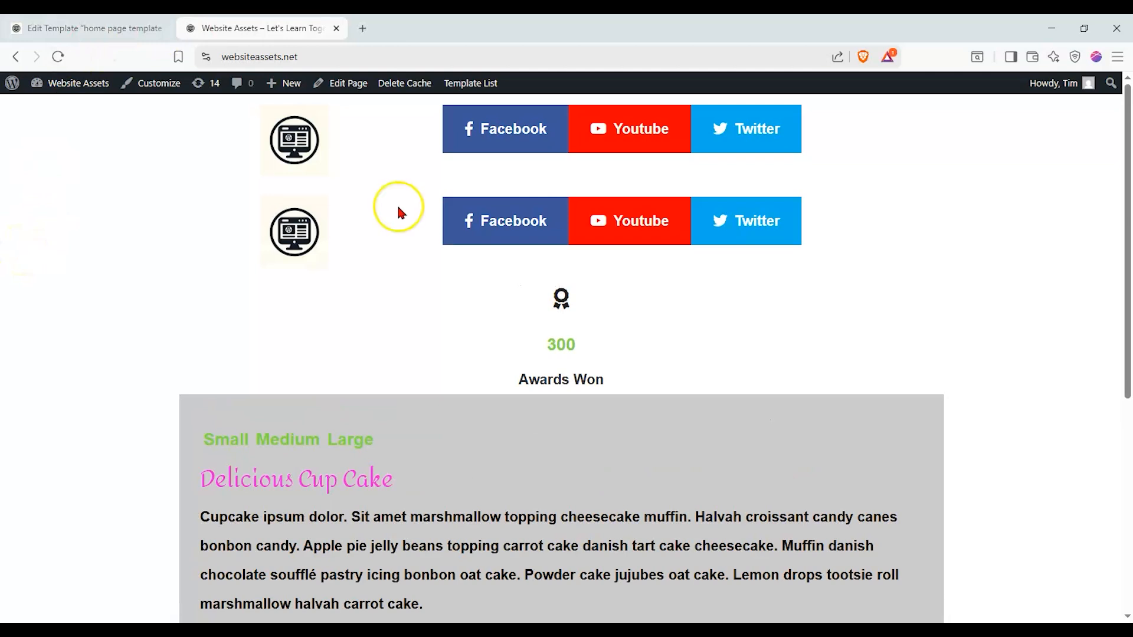
key("ctrl+Tab")
left_click(182, 25)
left_click(172, 25)
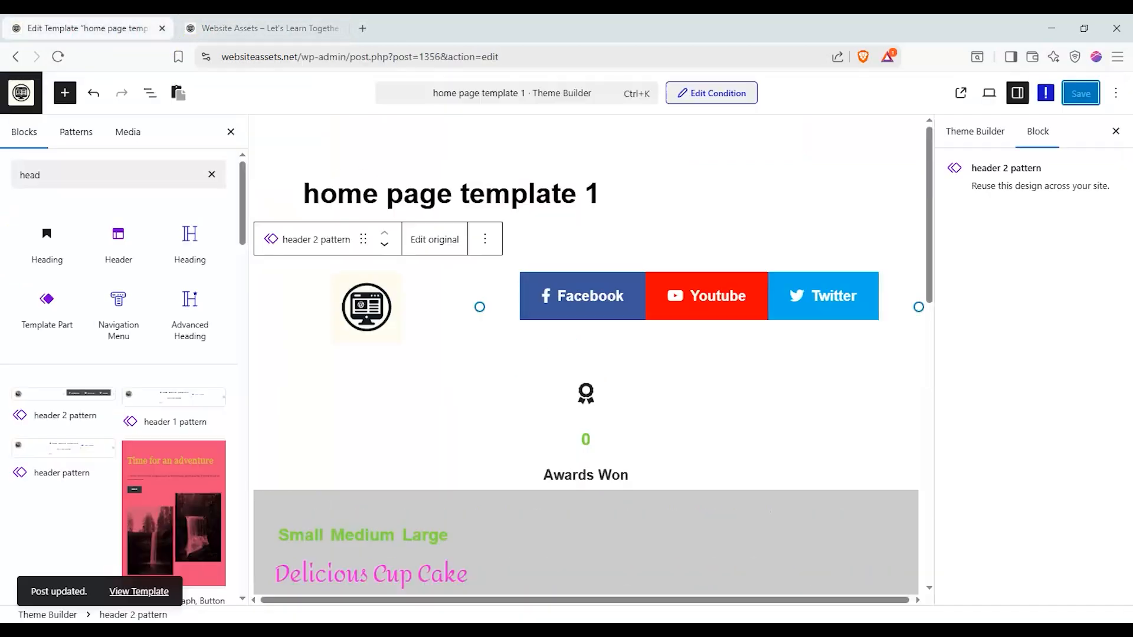
Return to the Theme Builder template list, exclude the Front Page from header 2's display conditions, and save them.
left_click(21, 92)
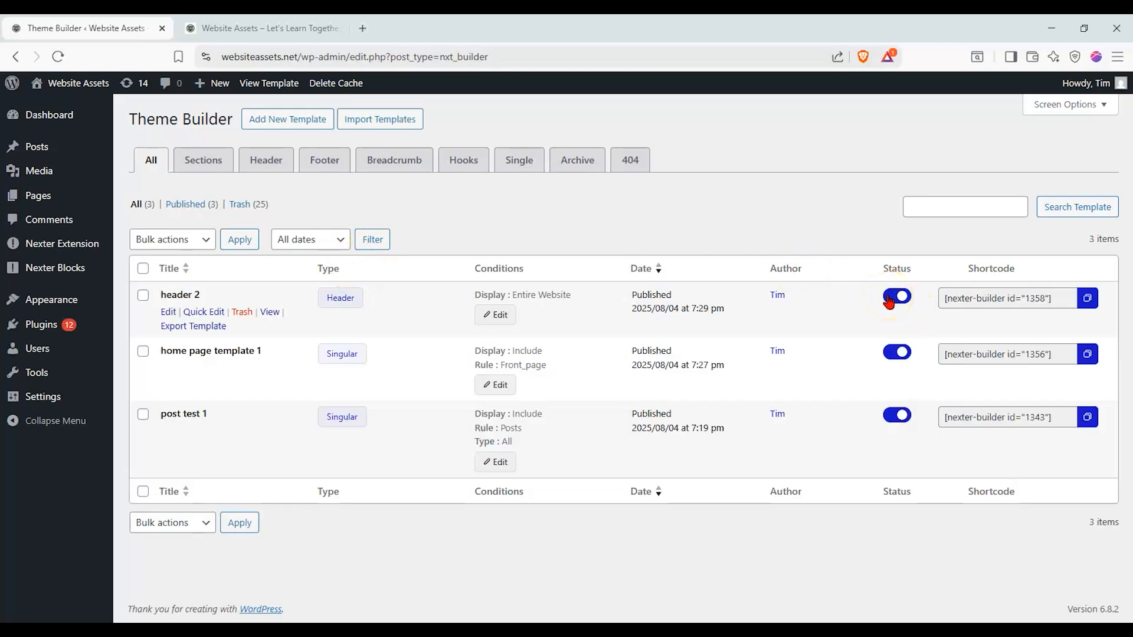
left_click(497, 312)
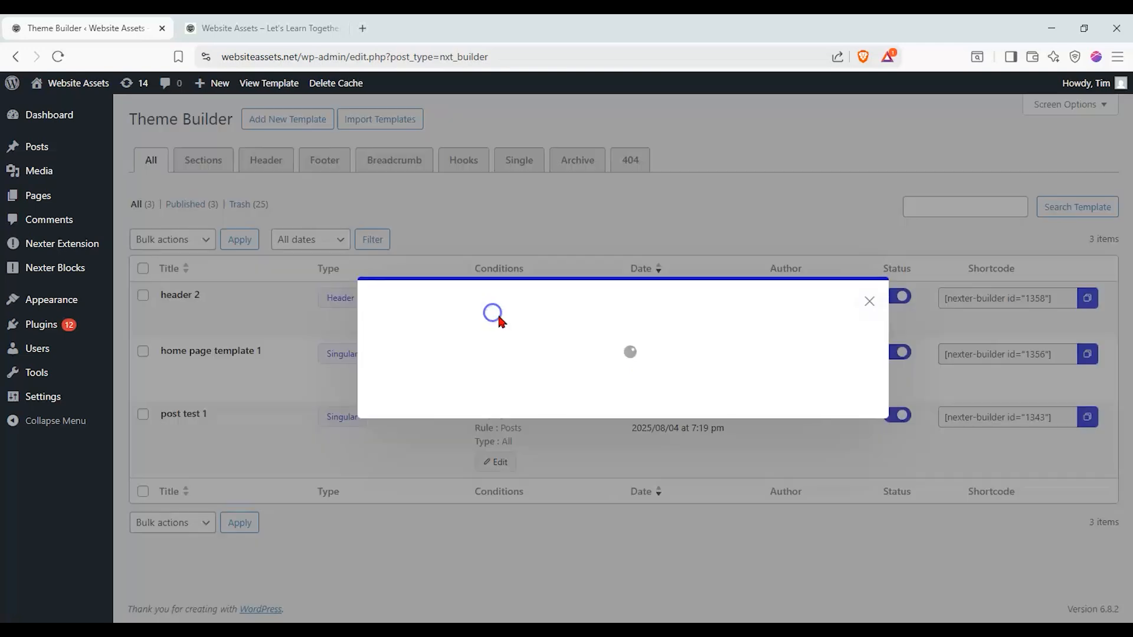
left_click(476, 407)
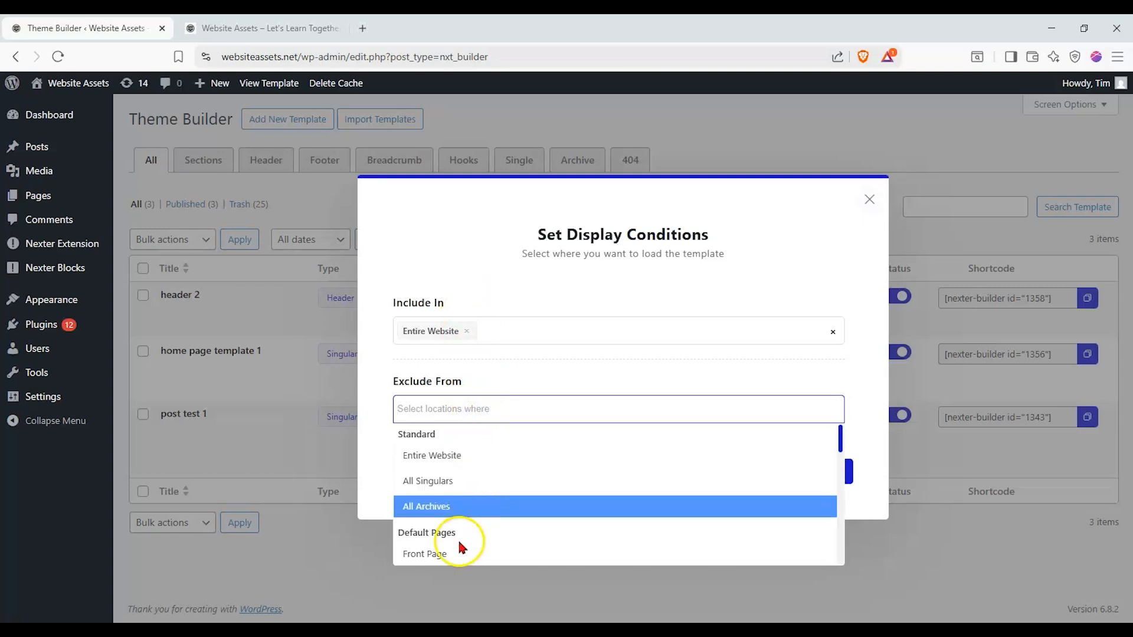
left_click(451, 553)
left_click(848, 476)
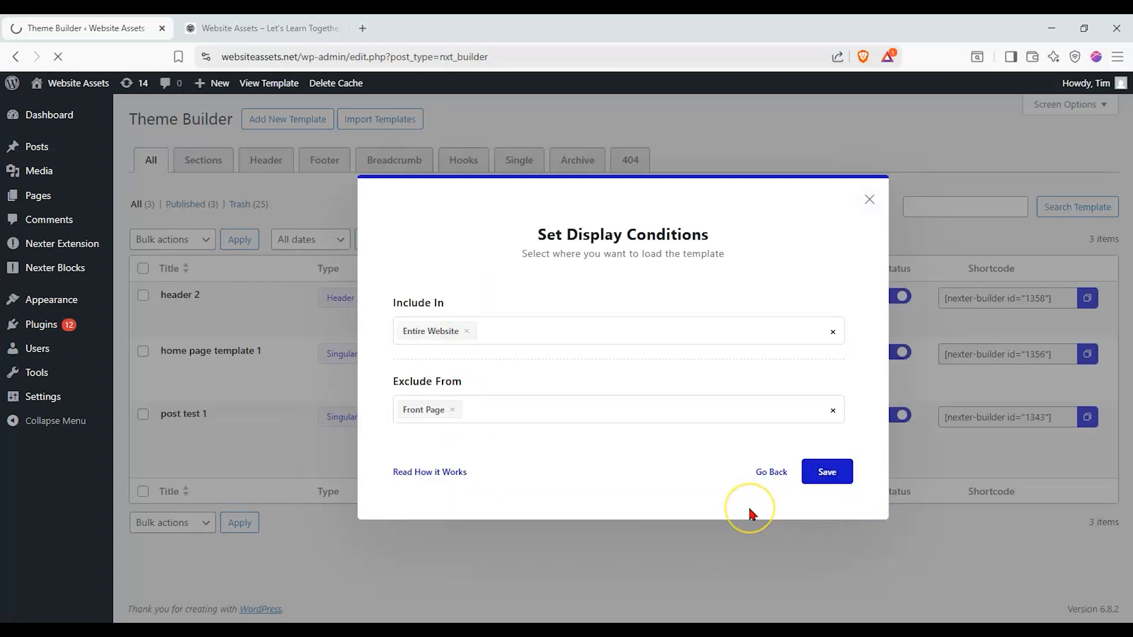
Reload the live front page and examine which headers it shows.
left_click(262, 28)
left_click(58, 58)
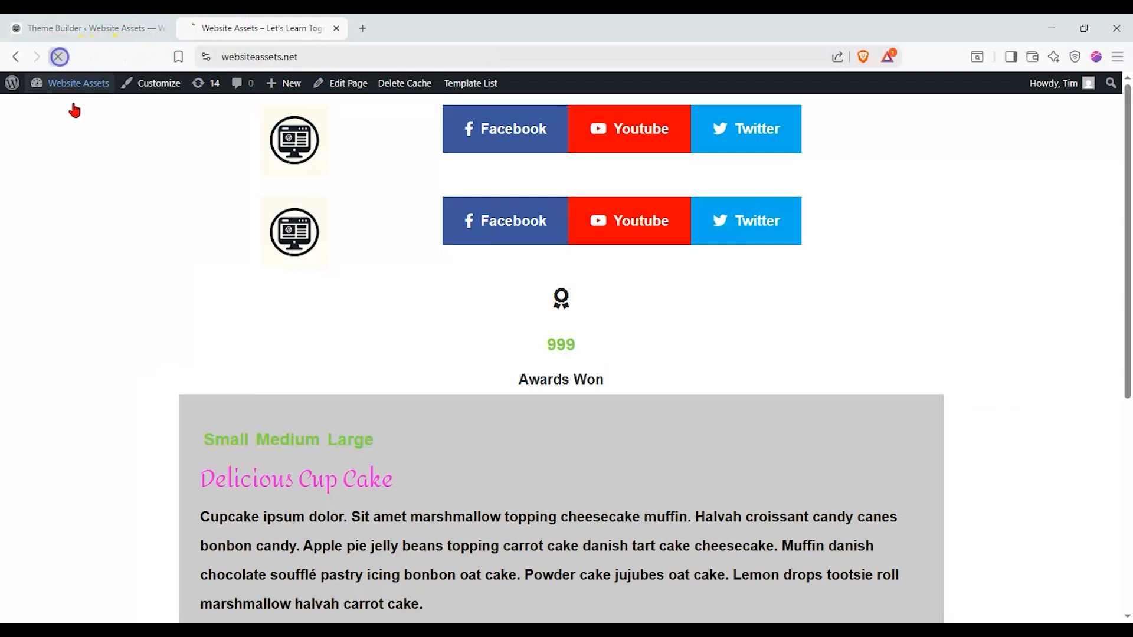
scroll(163, 303, "down", 6)
scroll(163, 303, "up", 6)
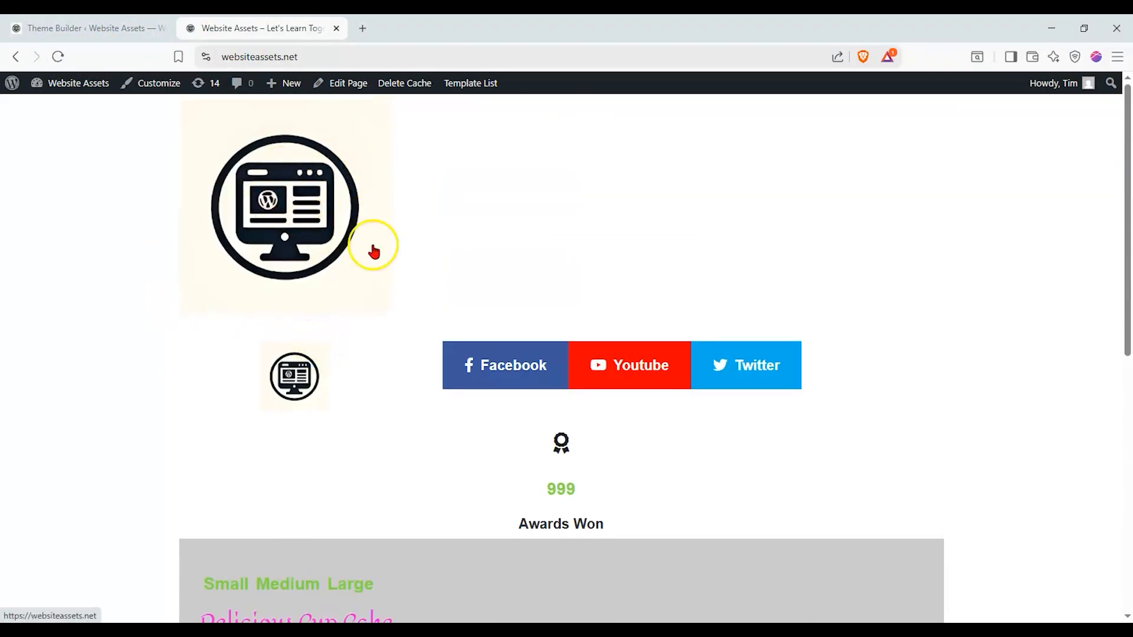
Look over the front page's cupcake and pricing sections, ending back at its headers.
scroll(431, 234, "down", 3)
scroll(430, 235, "down", 3)
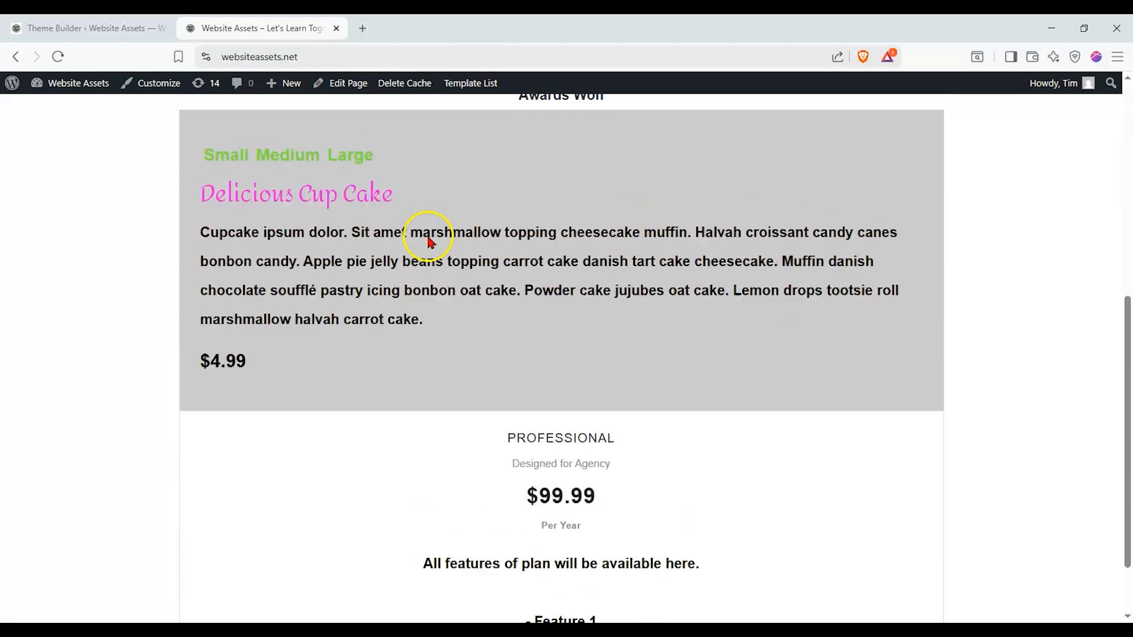
scroll(422, 242, "up", 7)
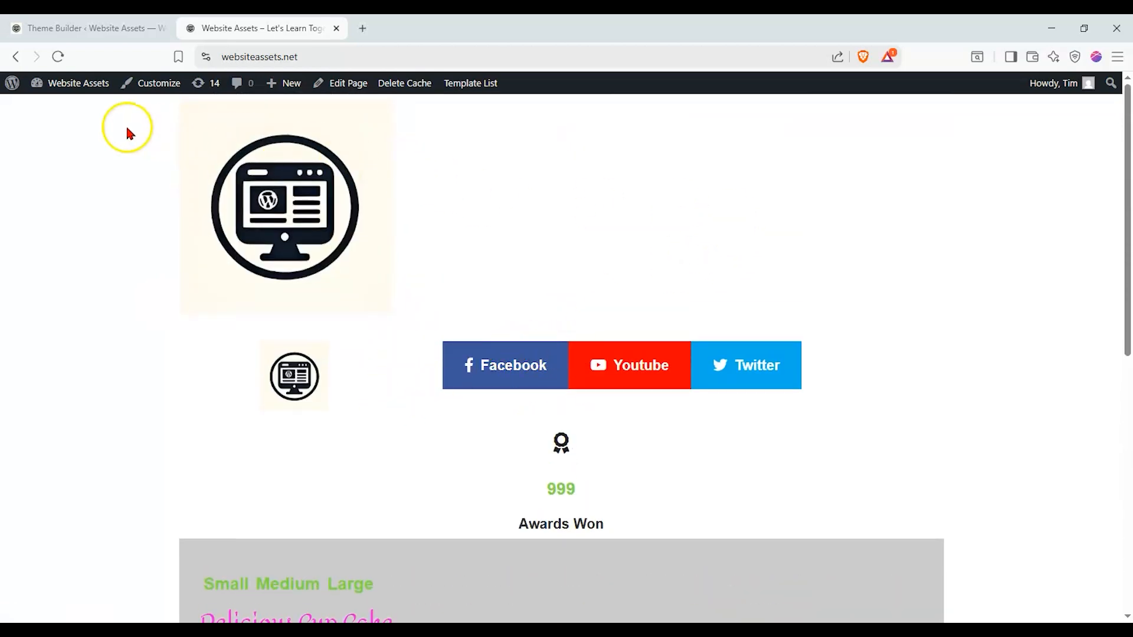
Open new post 1 from the site's list of all posts, view it live, and check its header and layout.
mouse_move(66, 92)
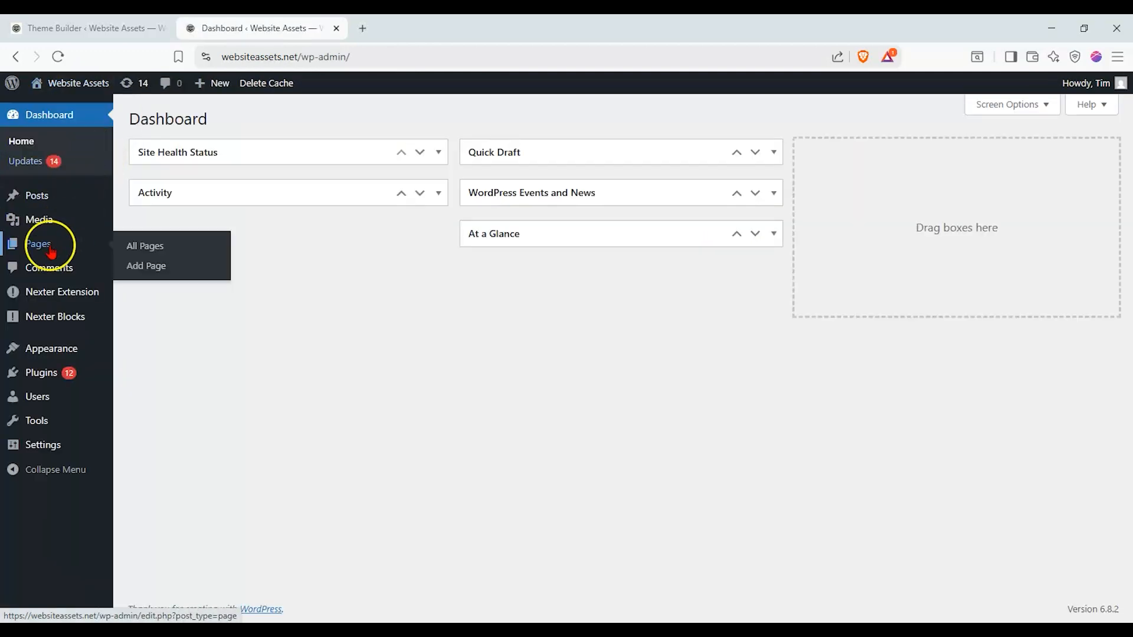
mouse_move(57, 203)
left_click(164, 204)
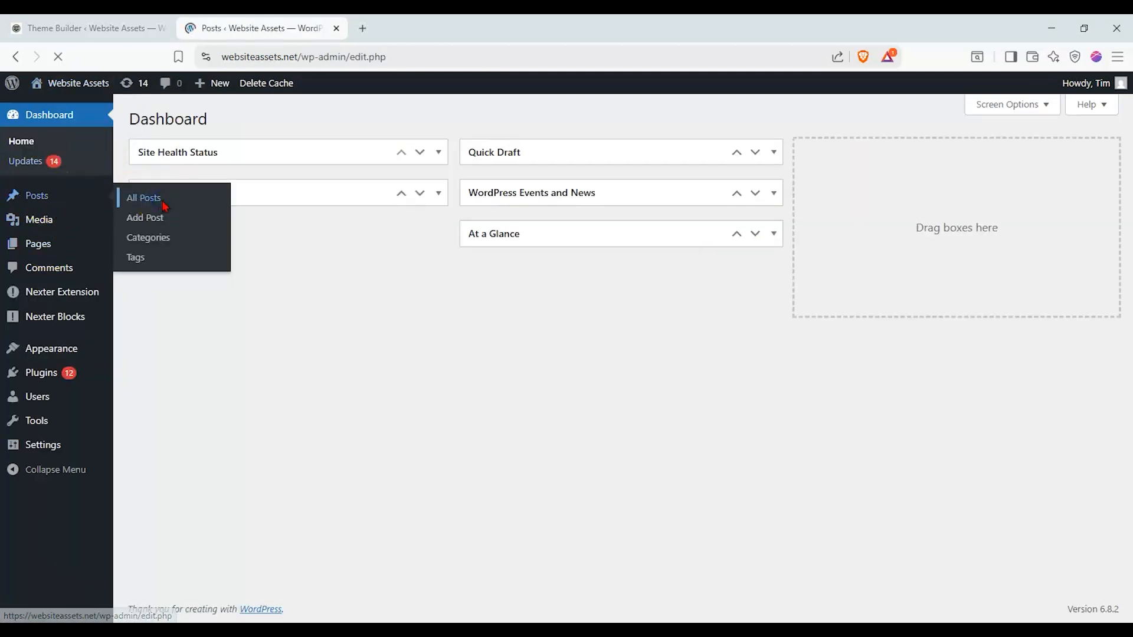
left_click(177, 239)
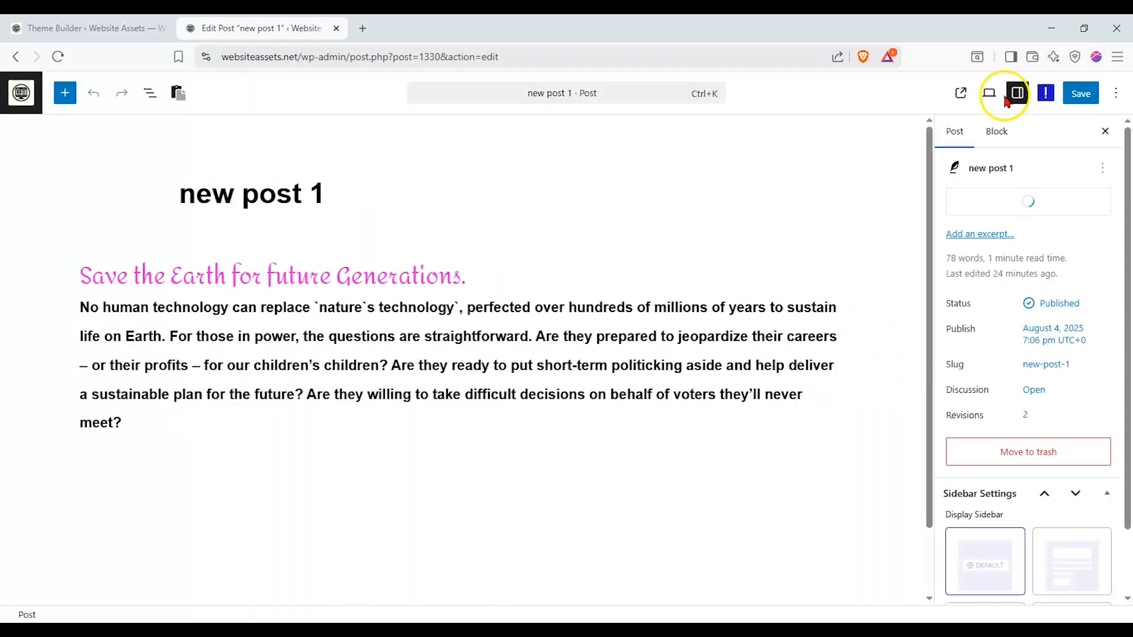
left_click(961, 86)
left_click(336, 29)
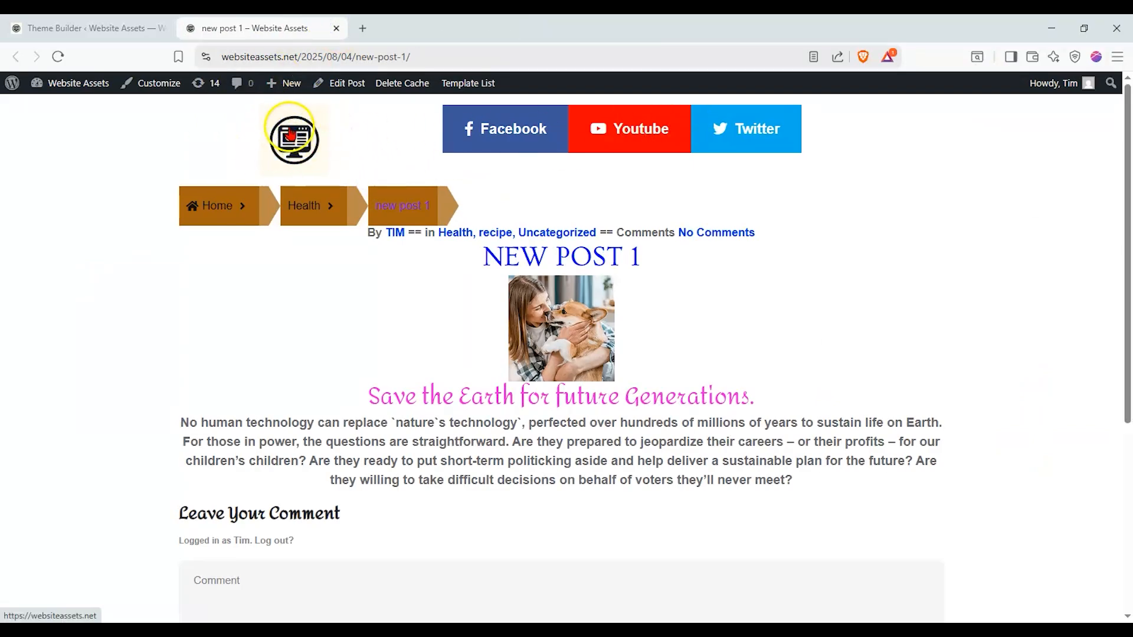
scroll(278, 186, "down", 5)
scroll(275, 187, "up", 5)
Review the Theme Builder template list, then open the live front page in that browser tab and look over its content.
left_click(68, 30)
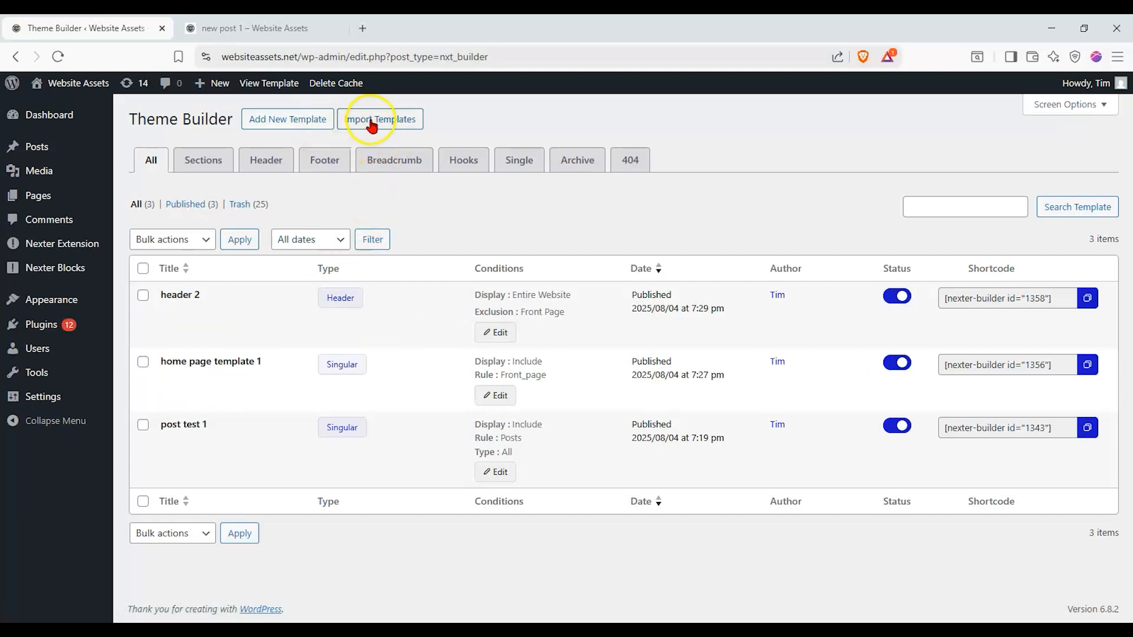
left_click(271, 28)
left_click(75, 26)
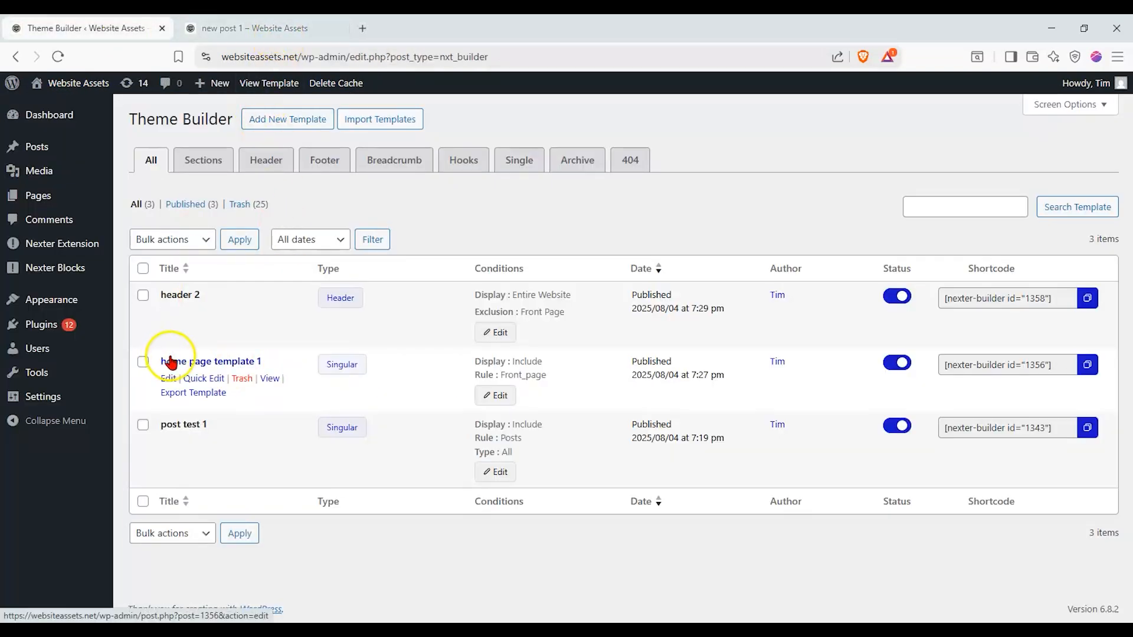
left_click(66, 92)
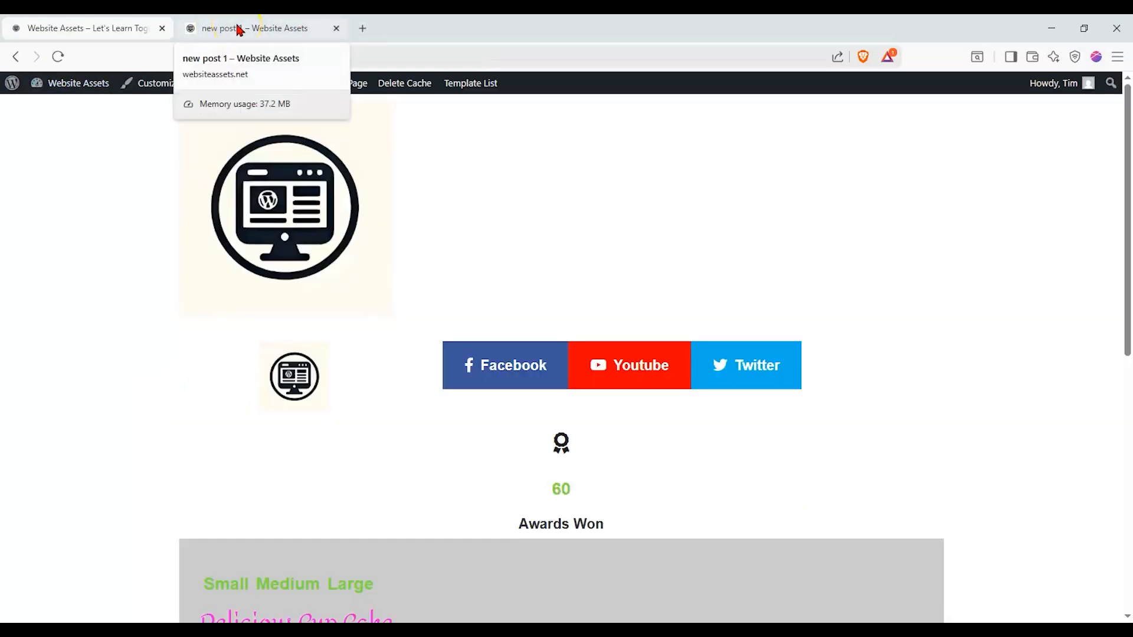
scroll(171, 261, "down", 7)
scroll(170, 263, "up", 4)
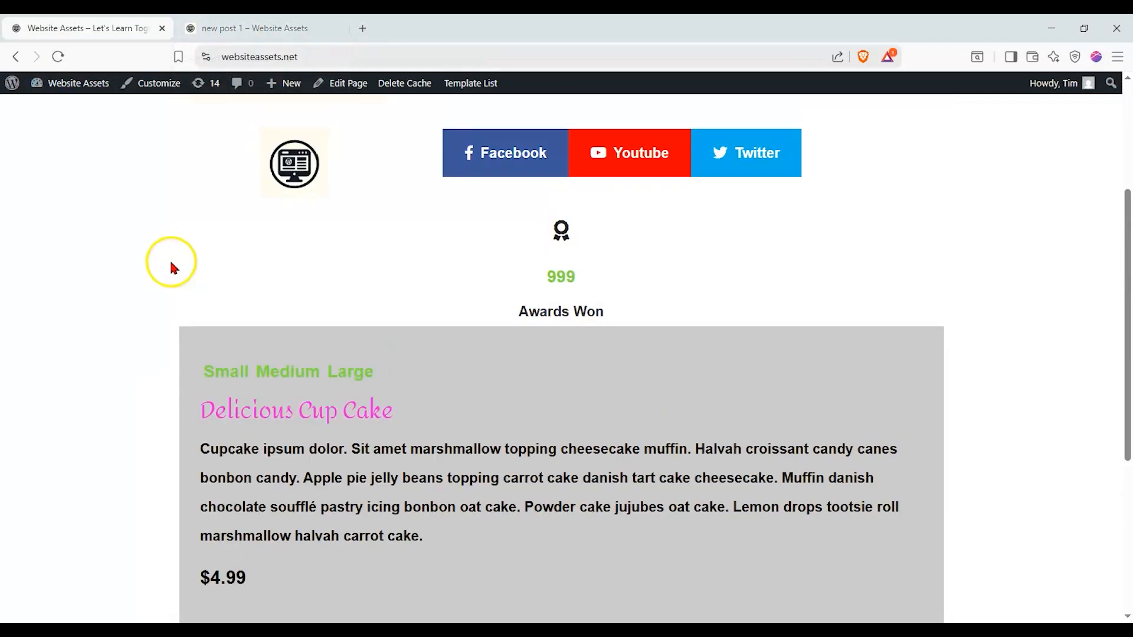
Examine the live new post 1 from its header to the comment form and author box, and open the previous post.
left_click(254, 28)
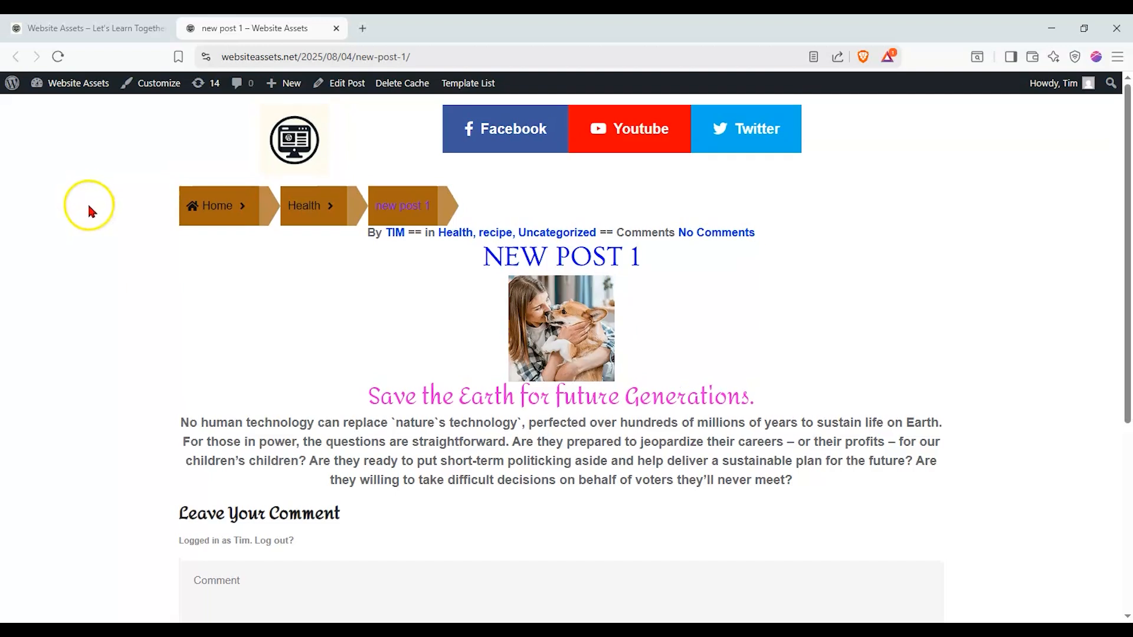
scroll(89, 201, "down", 5)
scroll(89, 187, "up", 5)
scroll(92, 196, "down", 1)
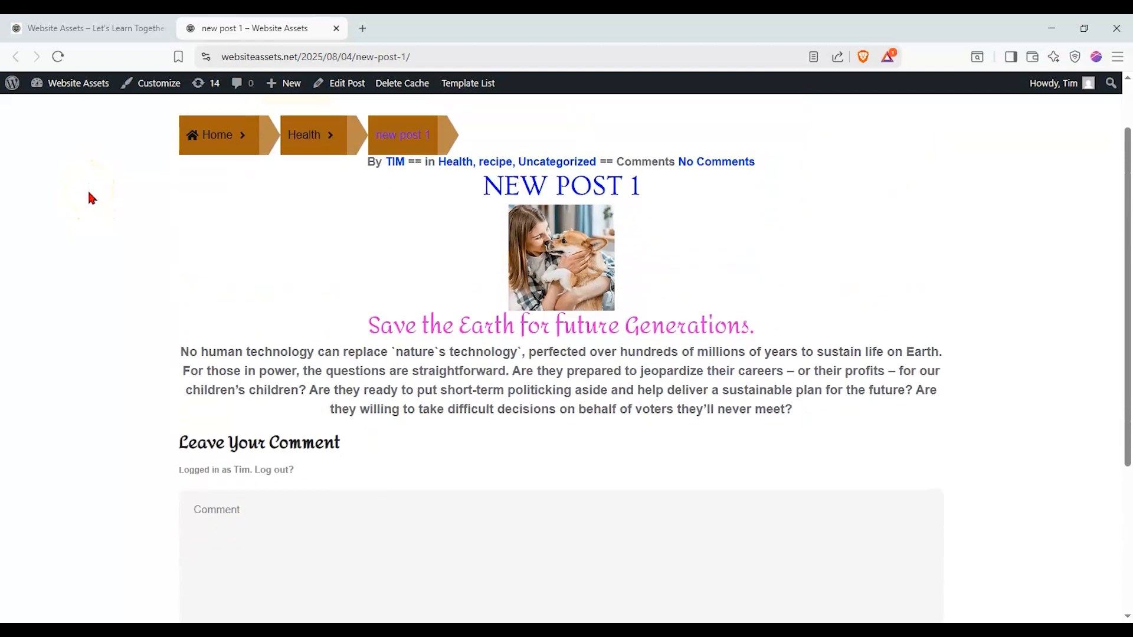
scroll(92, 198, "up", 1)
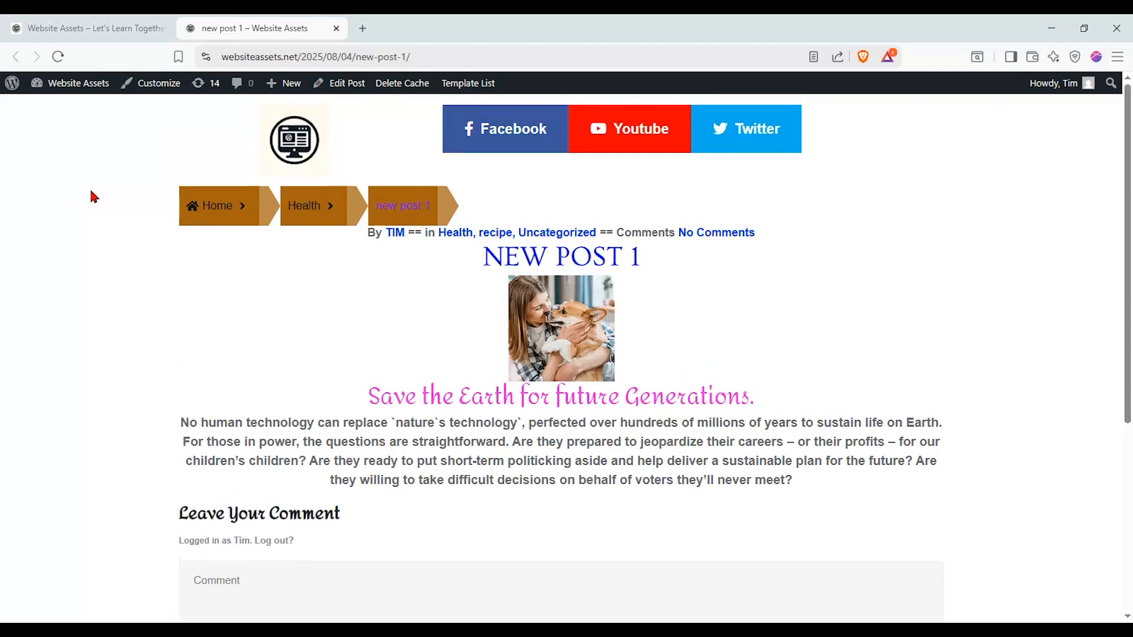
scroll(92, 196, "down", 1)
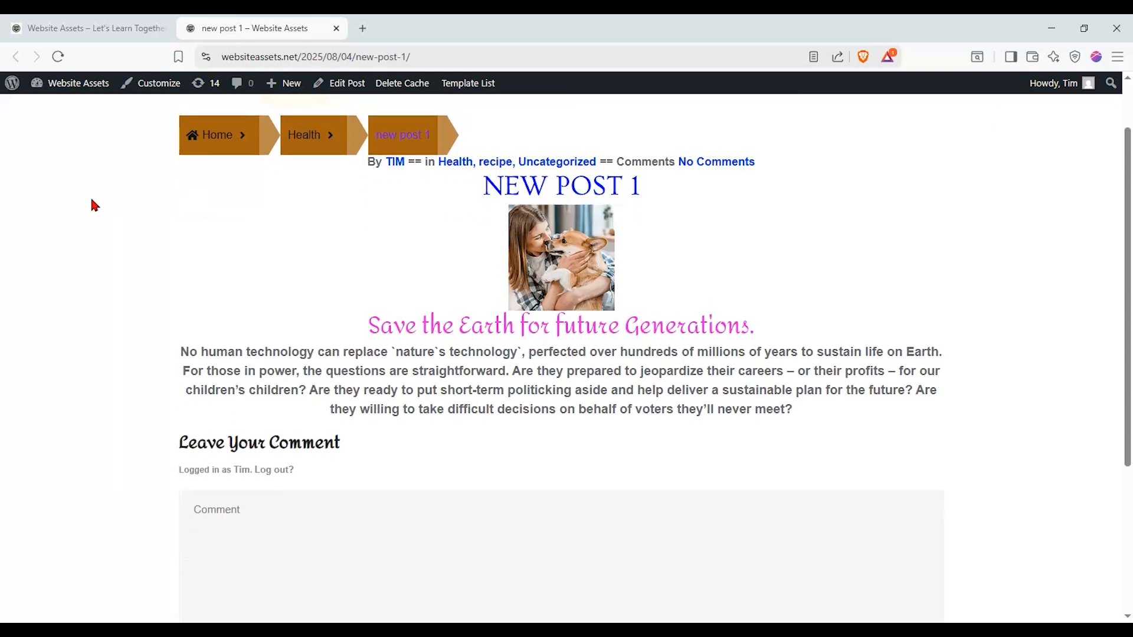
scroll(90, 210, "up", 1)
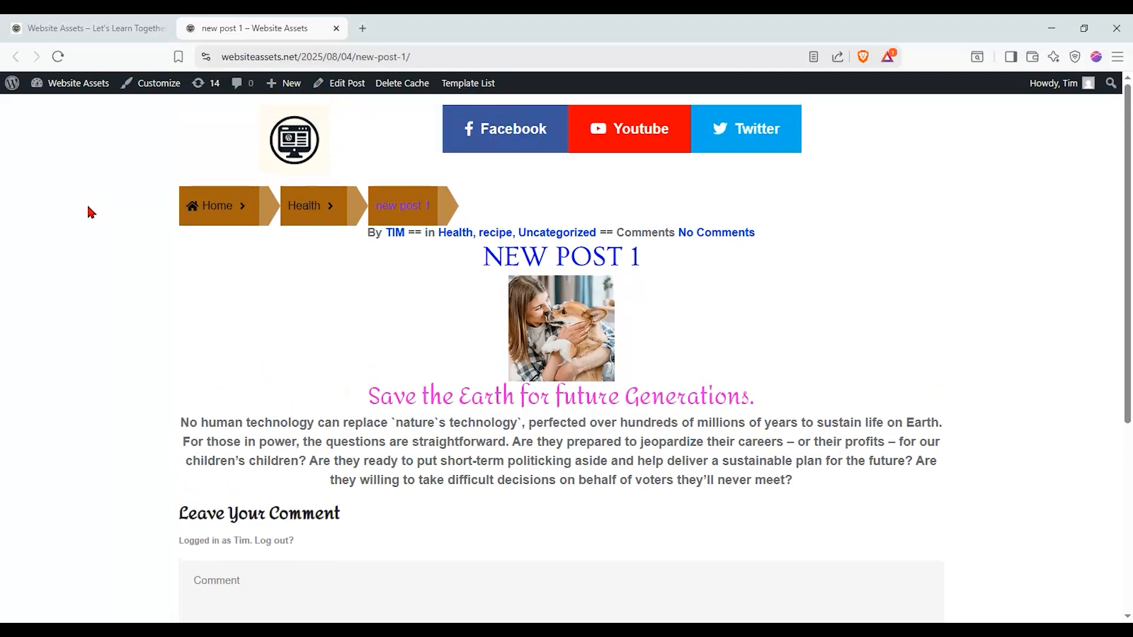
scroll(90, 213, "down", 1)
scroll(89, 219, "up", 1)
scroll(451, 224, "down", 4)
scroll(361, 242, "up", 2)
scroll(361, 242, "down", 2)
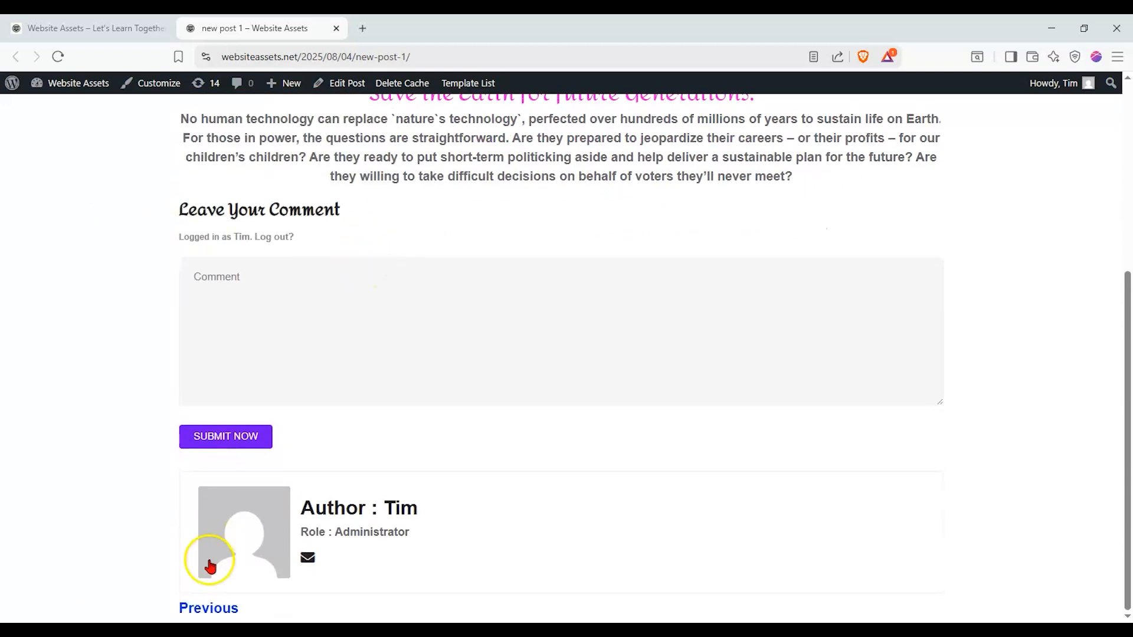
left_click(208, 608)
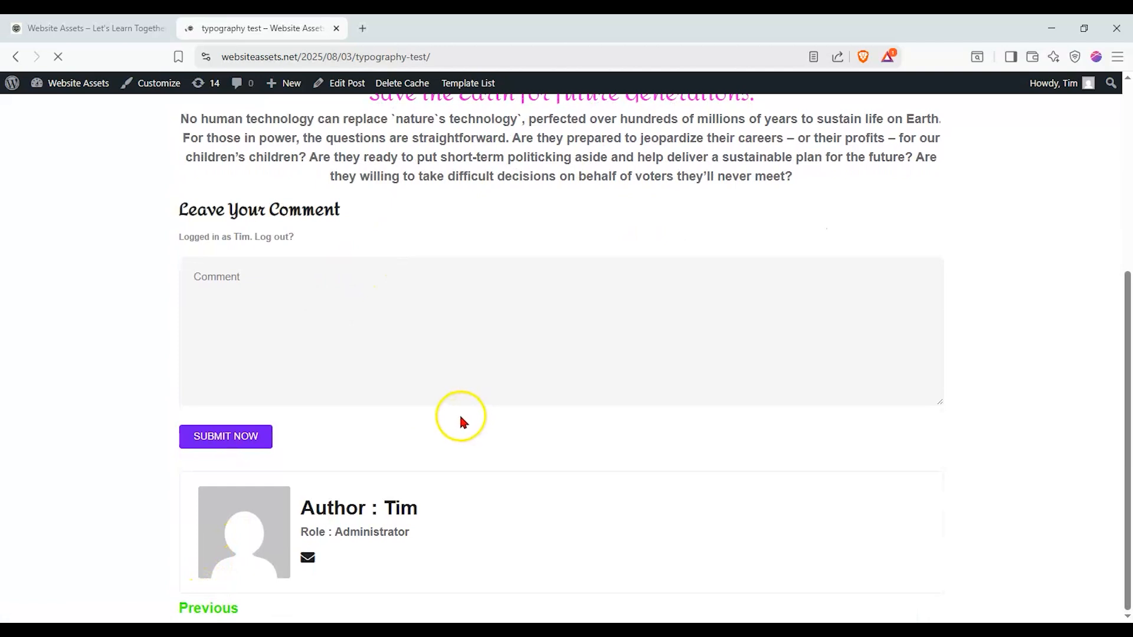
Switch back to the live front page and examine its header, awards counter, cupcake and pricing sections.
left_click(105, 29)
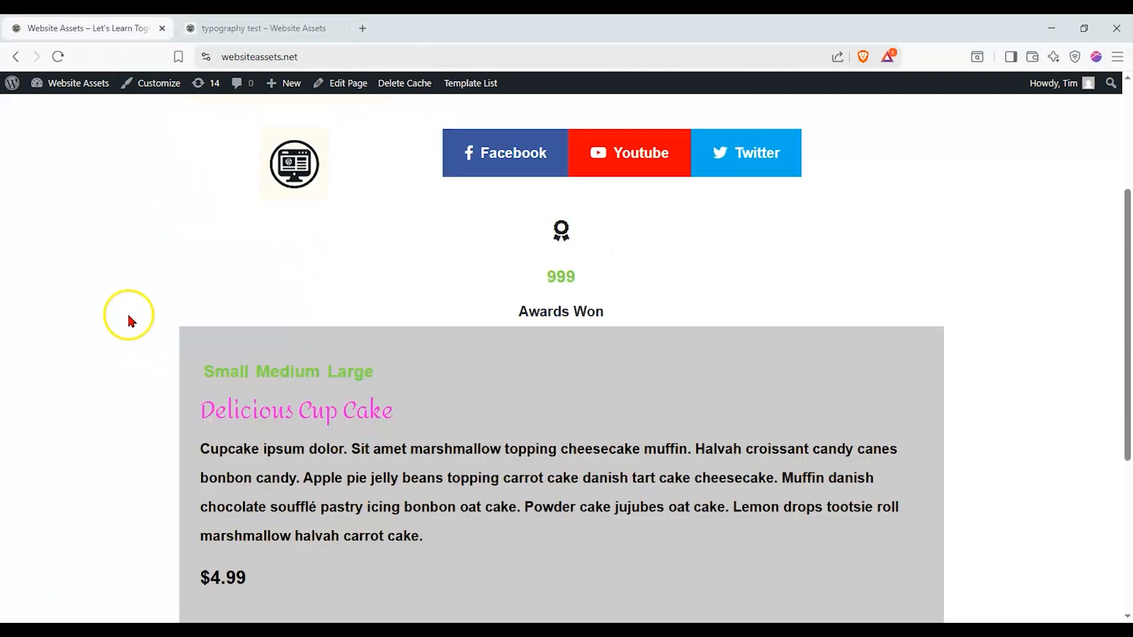
scroll(147, 324, "down", 5)
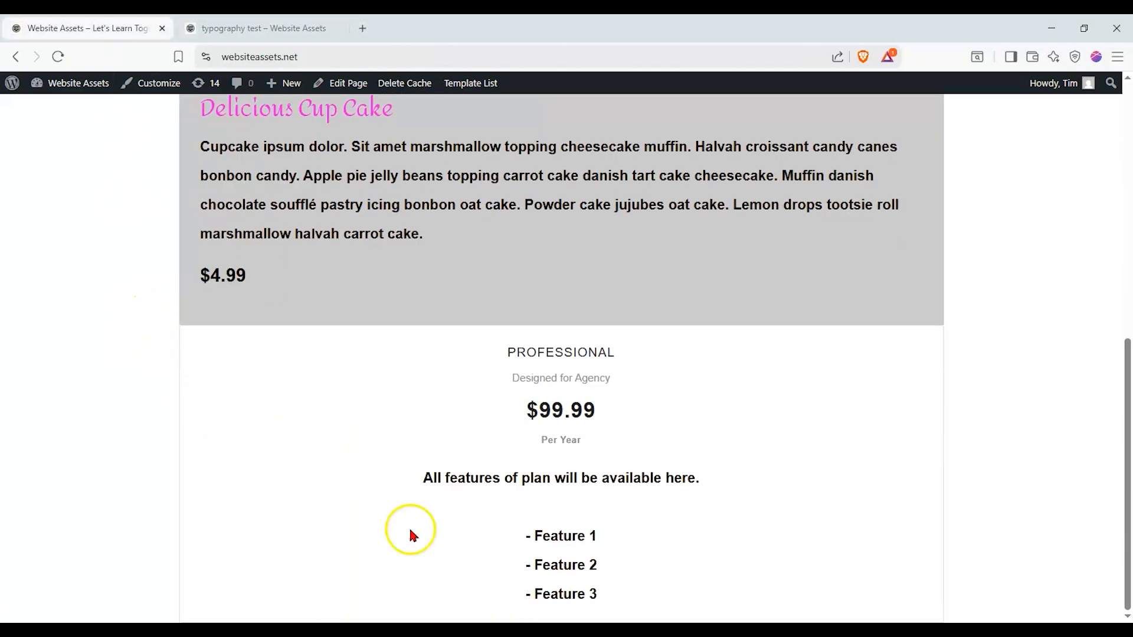
scroll(447, 534, "up", 5)
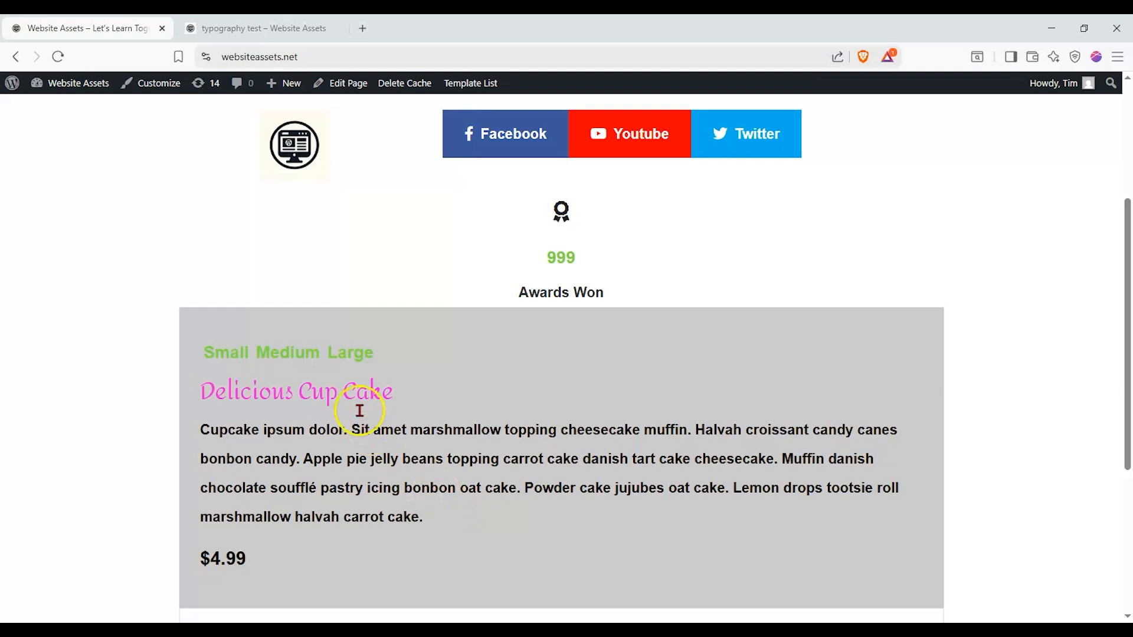
scroll(342, 354, "down", 5)
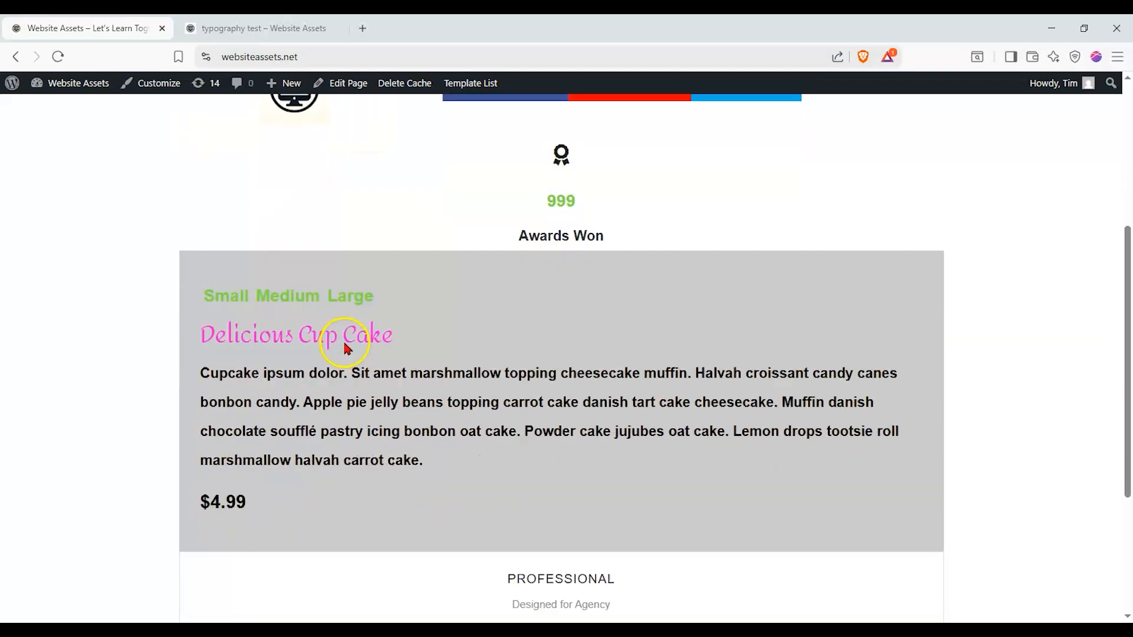
scroll(350, 335, "up", 8)
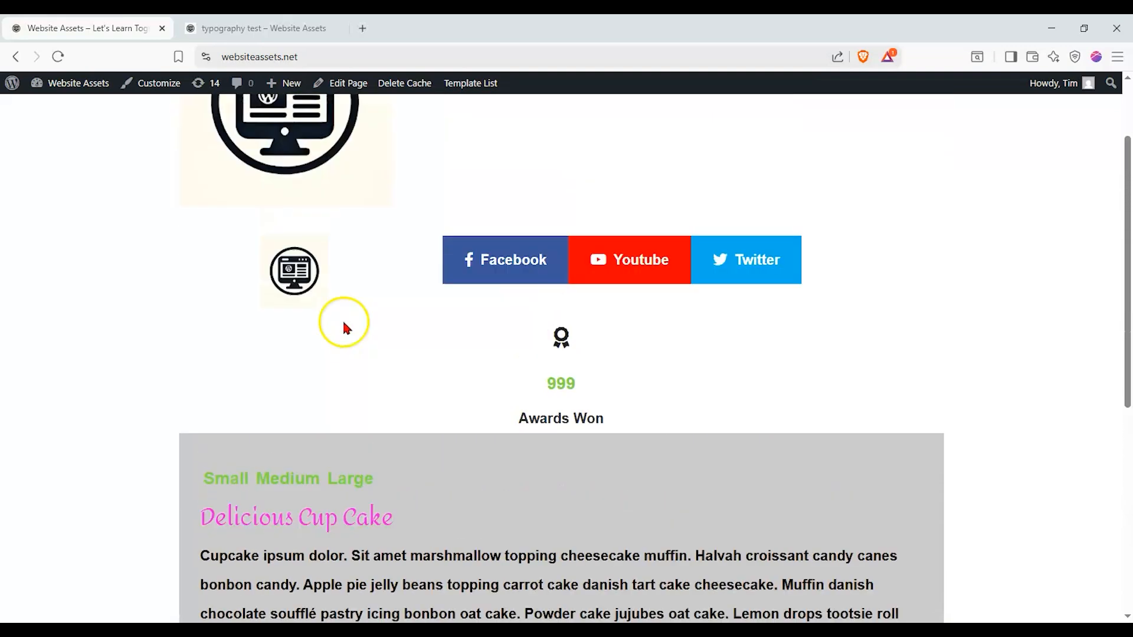
scroll(345, 326, "down", 7)
scroll(347, 328, "up", 8)
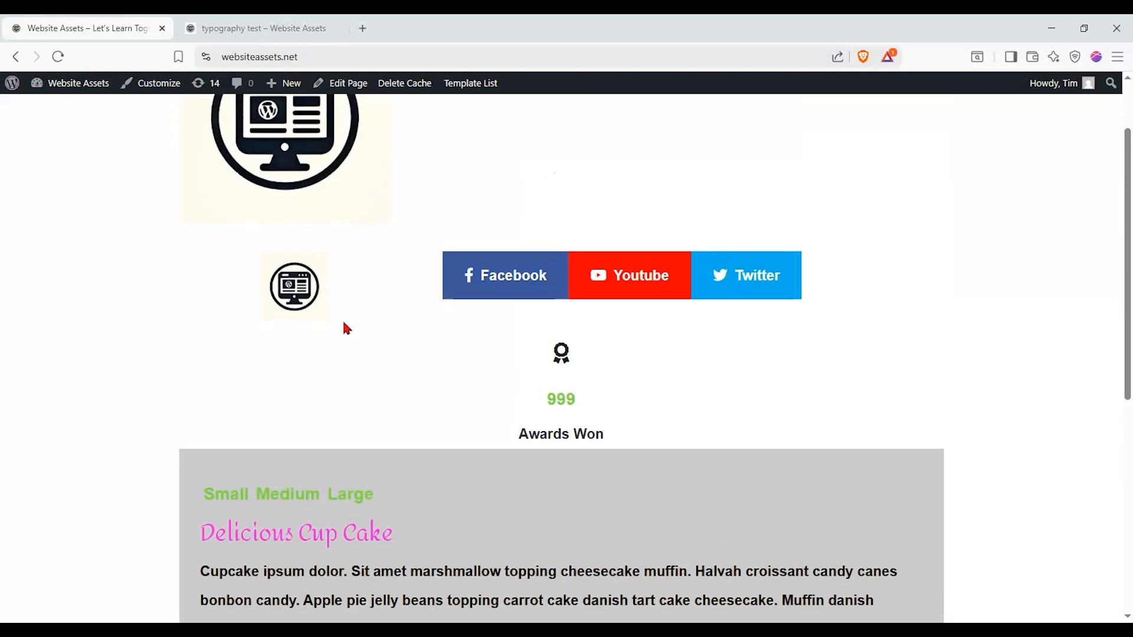
scroll(345, 328, "down", 8)
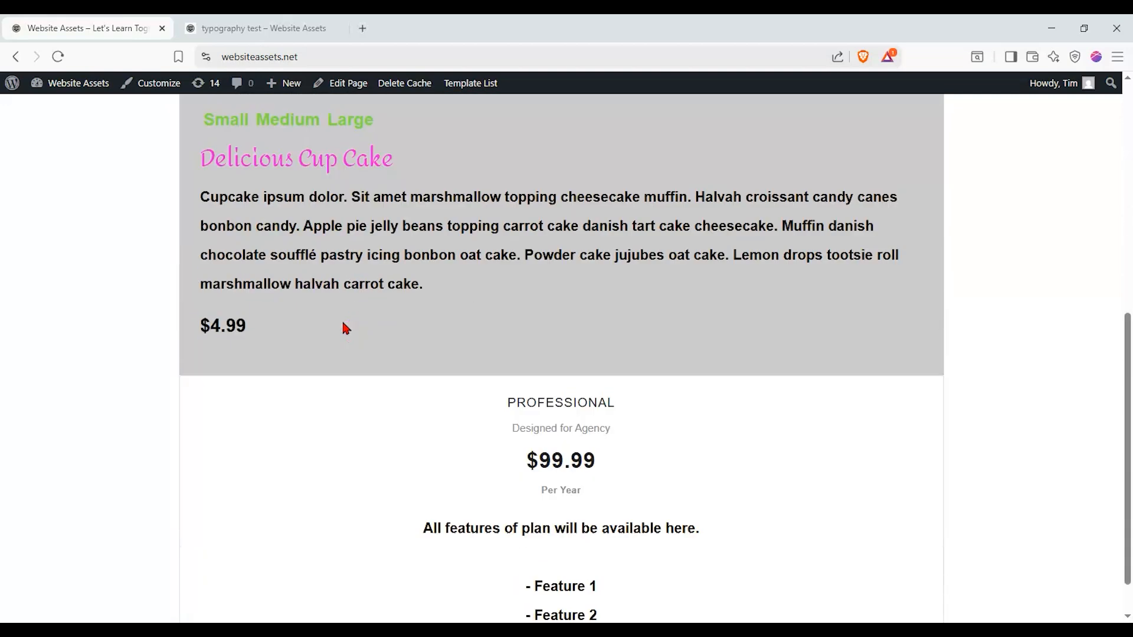
scroll(344, 332, "up", 8)
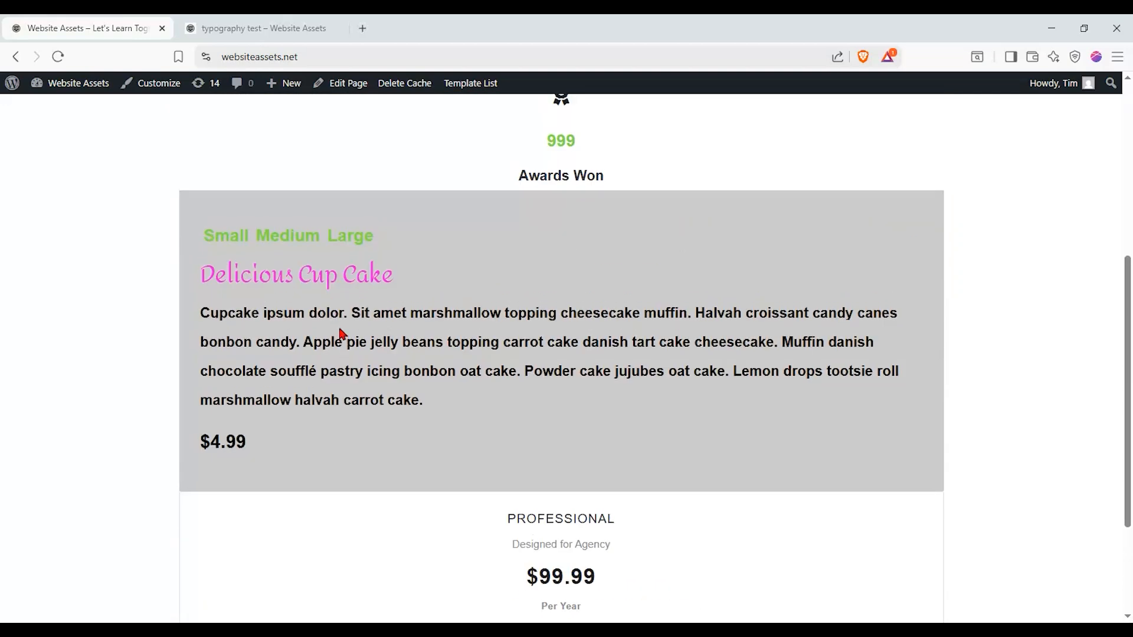
Check how the post template displays the typography test post on the live site.
key("ctrl+Tab")
scroll(232, 253, "down", 8)
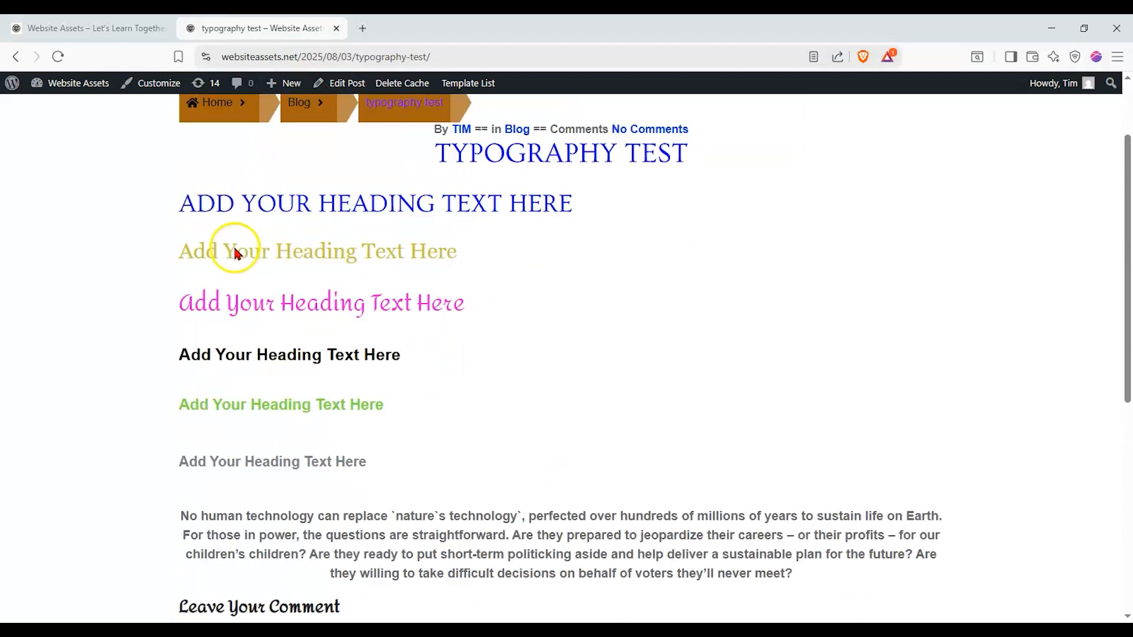
scroll(227, 258, "up", 8)
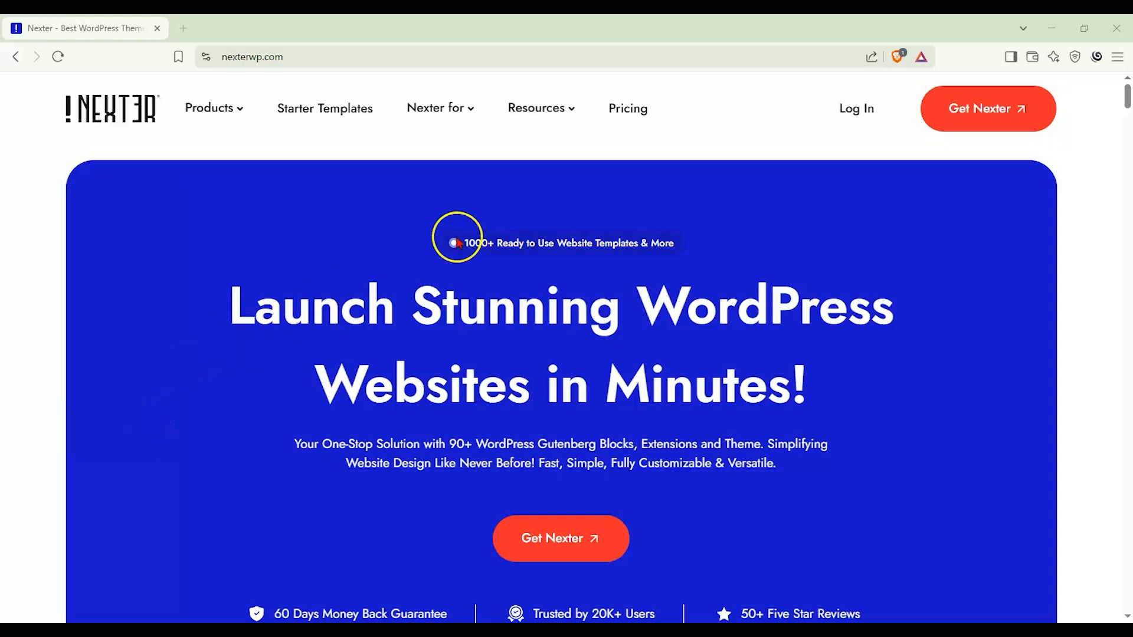
Open the pricing page of the Nexter website and examine the Starter, Studio and Professional plans.
left_click(615, 115)
scroll(47, 263, "down", 3)
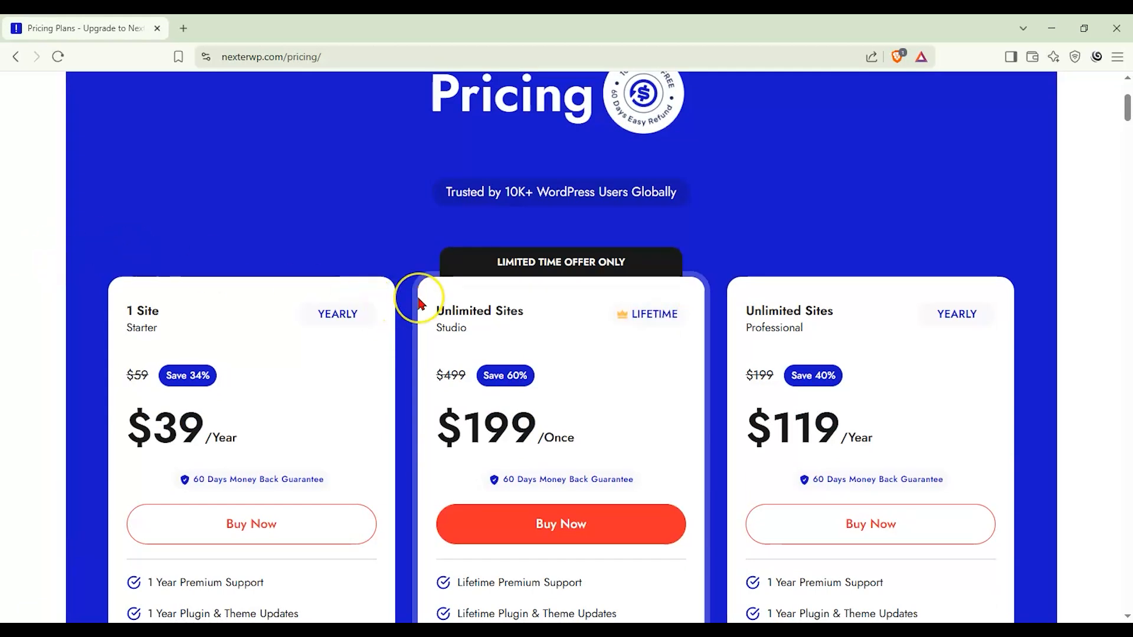
scroll(413, 305, "down", 1)
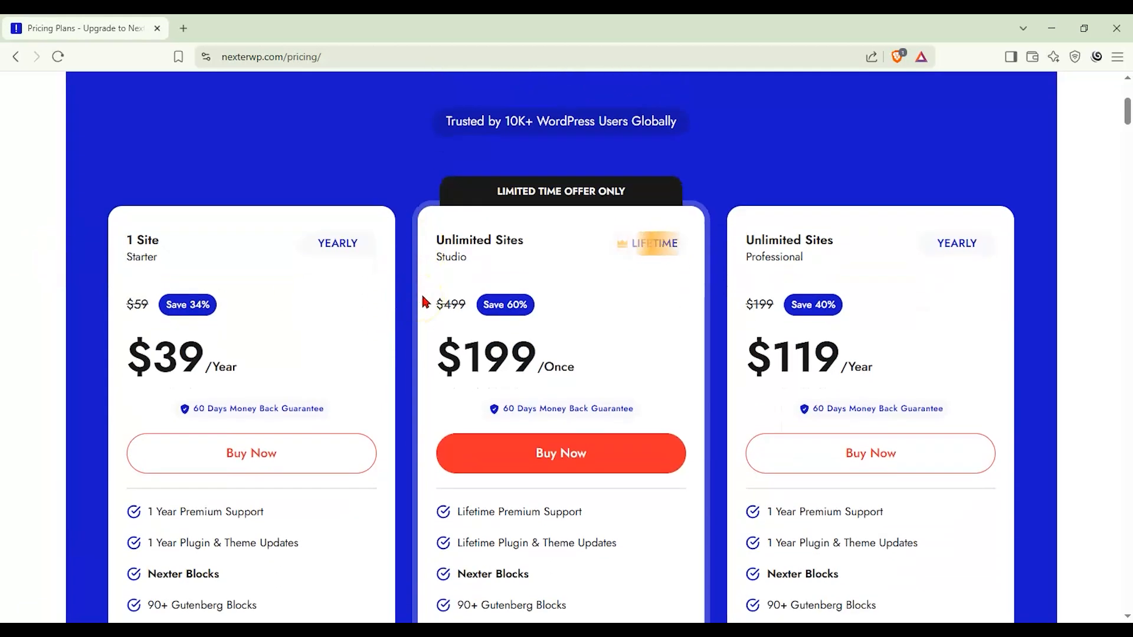